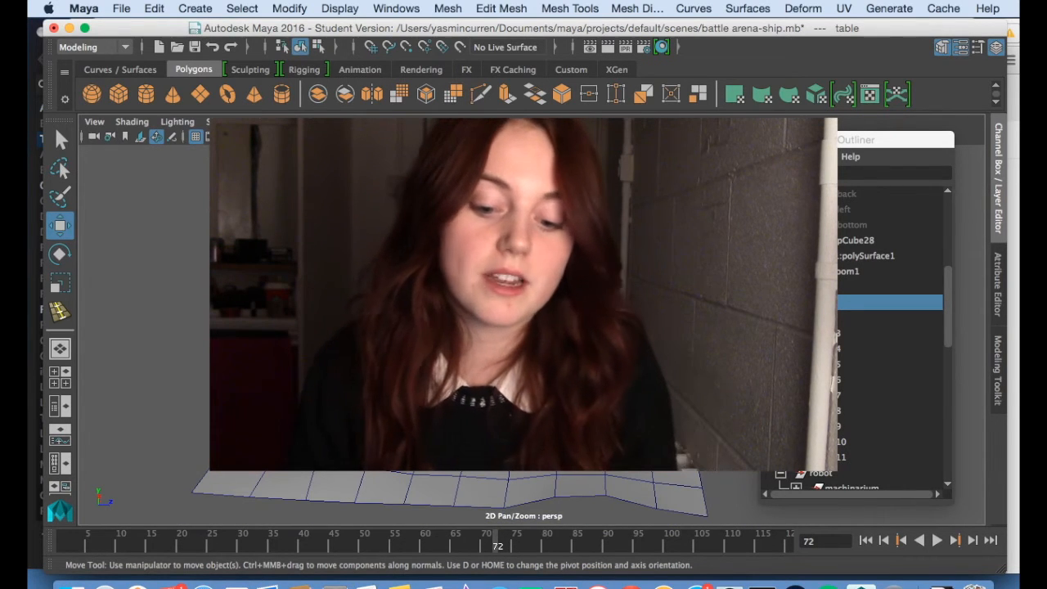
Examine the ship scene from several angles, including a close-up of the cloth on the table
left_click_drag(523, 327, 499, 401, "alt")
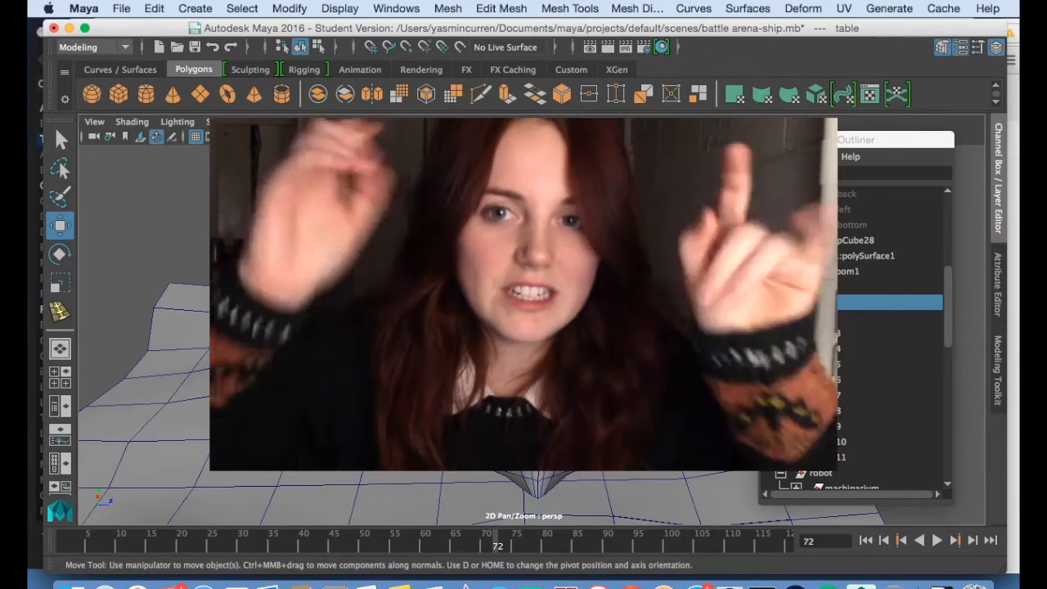
scroll(531, 335, "down", 3)
scroll(532, 334, "up", 4)
left_click_drag(531, 335, 442, 347, "alt")
left_click(491, 368)
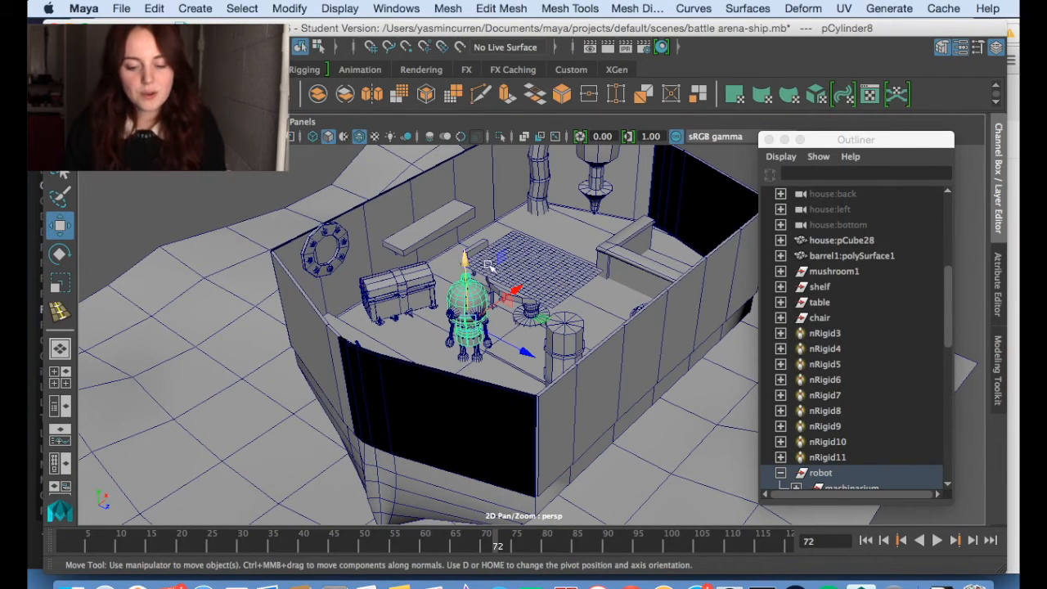
scroll(392, 236, "down", 3)
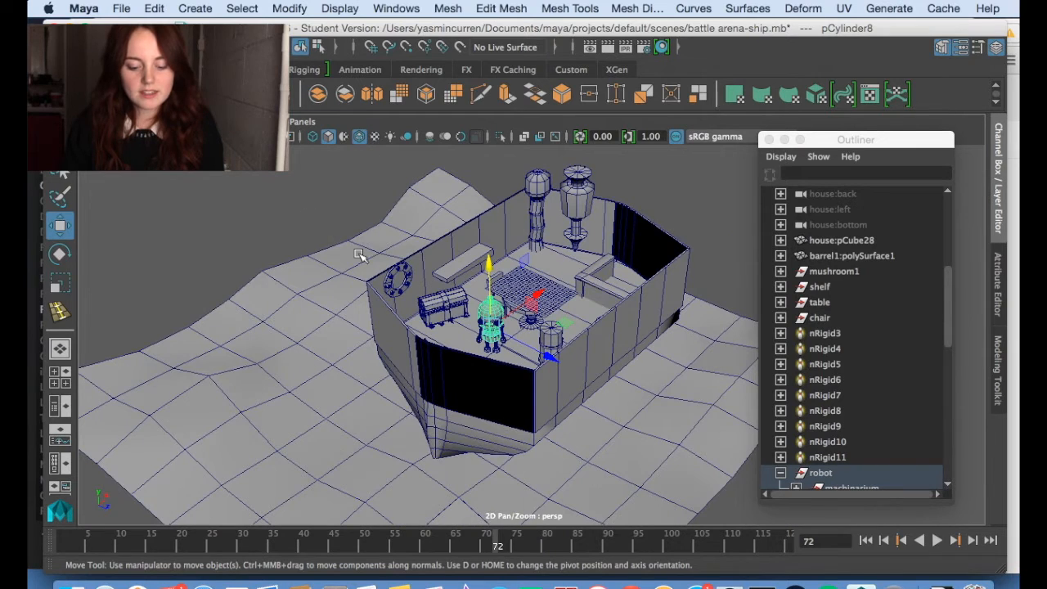
left_click_drag(362, 248, 530, 282, "alt")
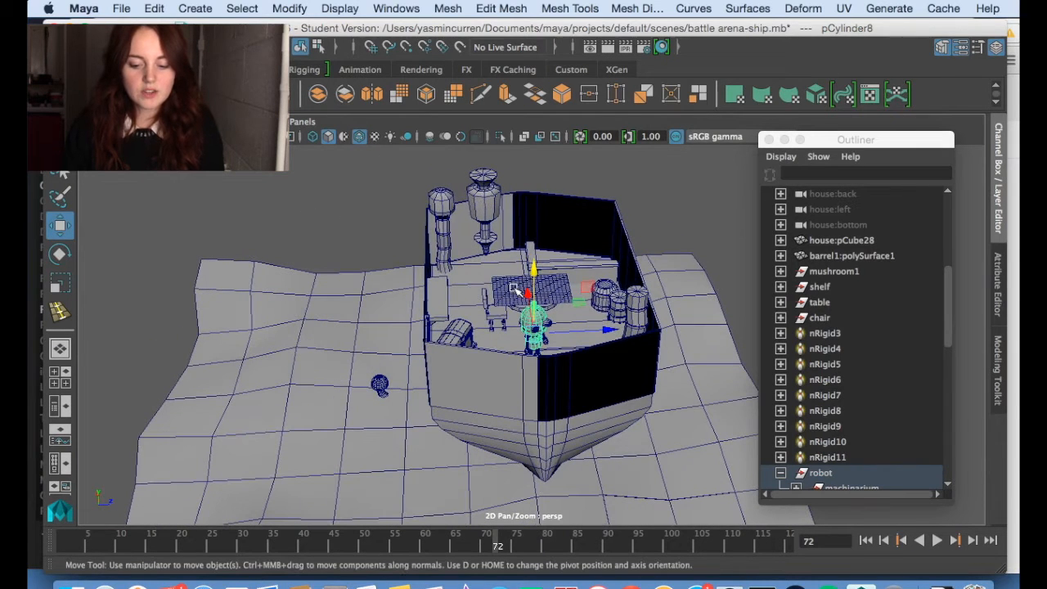
left_click(532, 291)
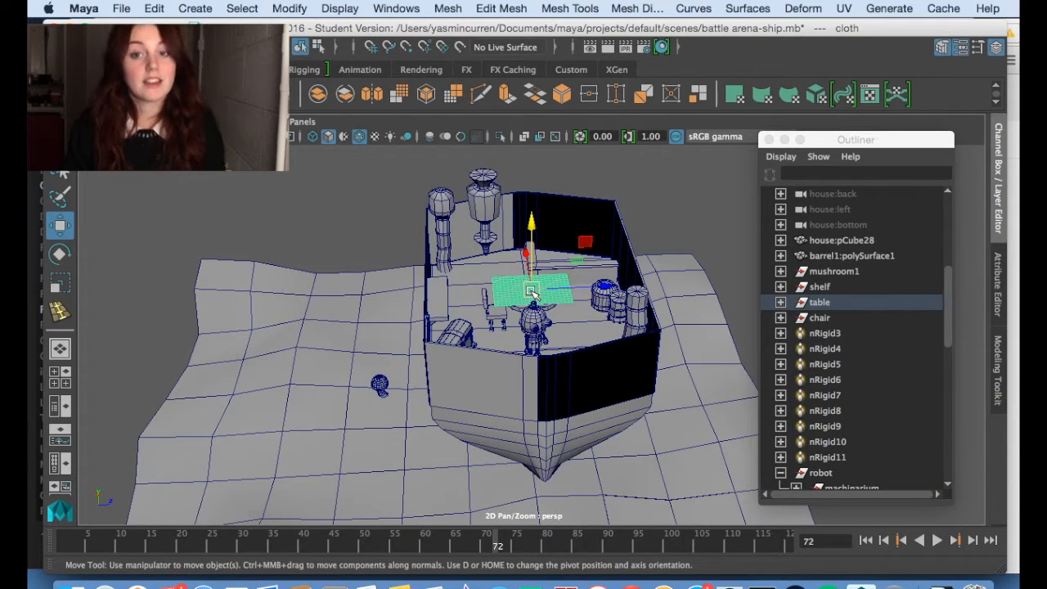
key("f")
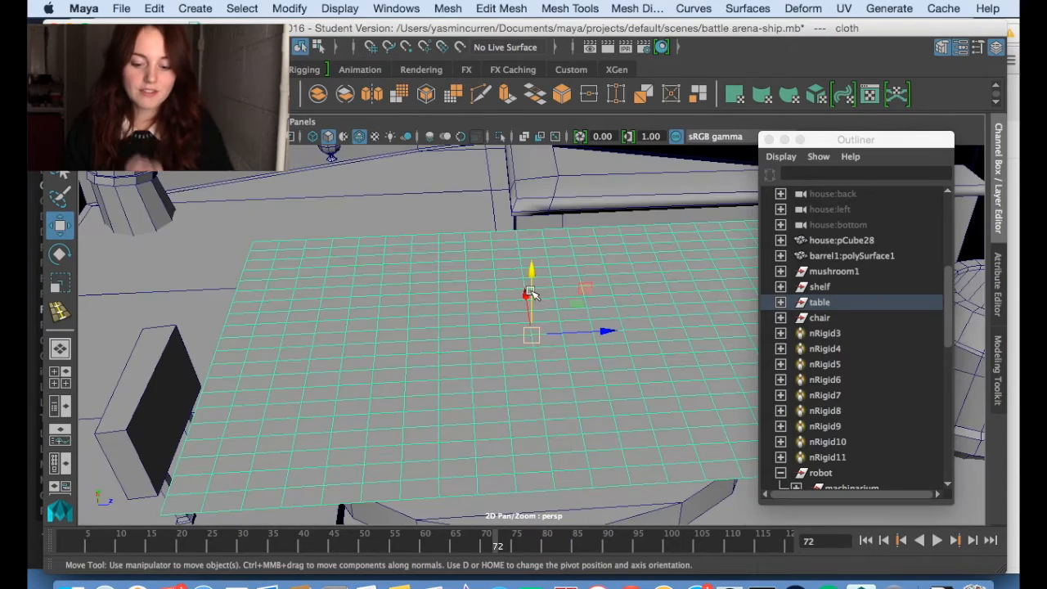
scroll(530, 276, "down", 3)
left_click_drag(523, 259, 459, 184, "alt")
scroll(460, 184, "down", 6)
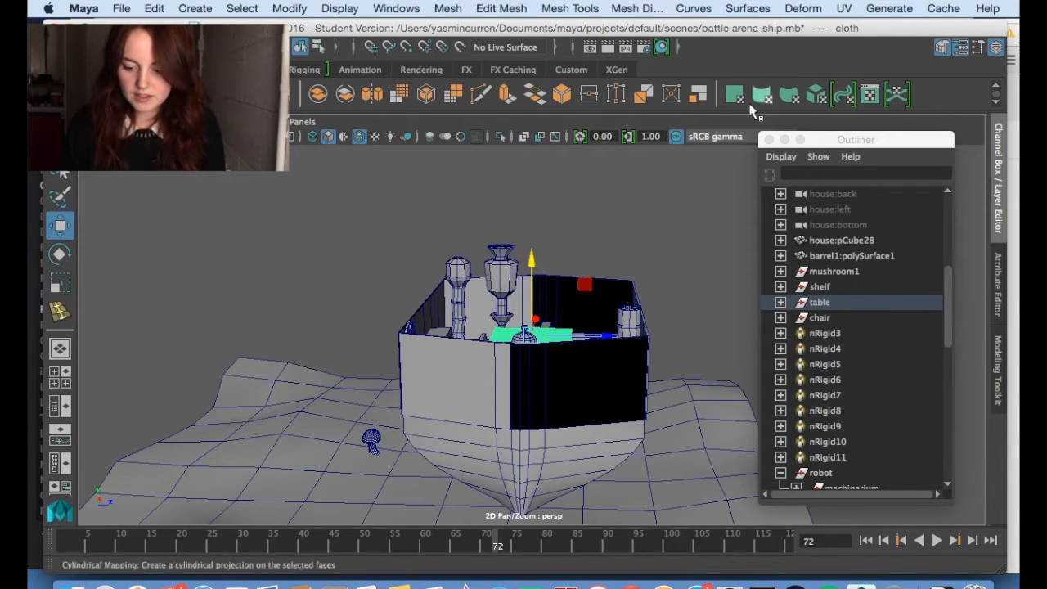
Open a fresh Outliner window listing the scene's objects
left_click(834, 241)
scroll(840, 260, "up", 5)
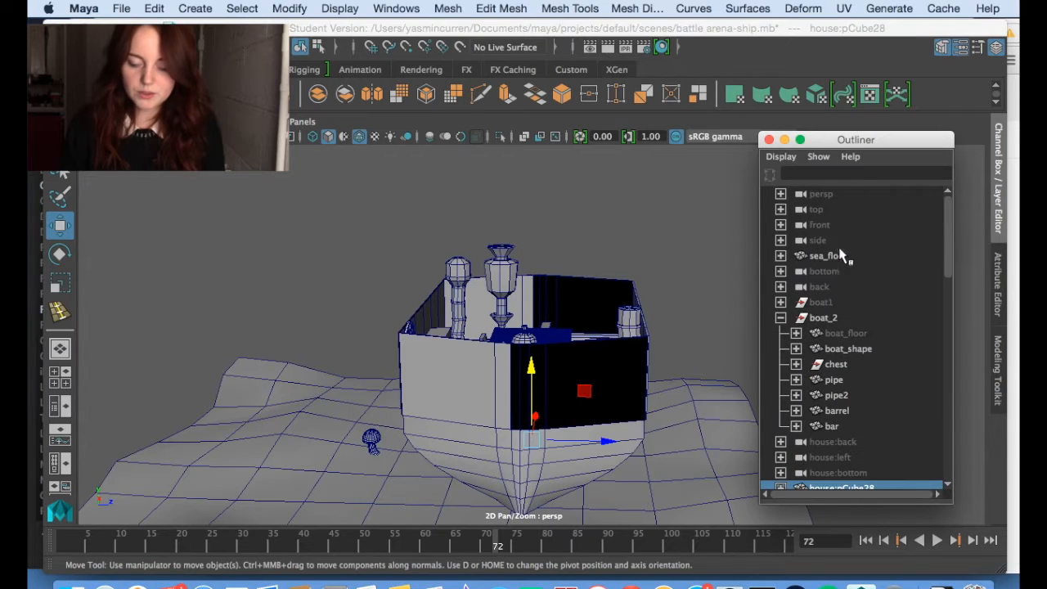
left_click(396, 8)
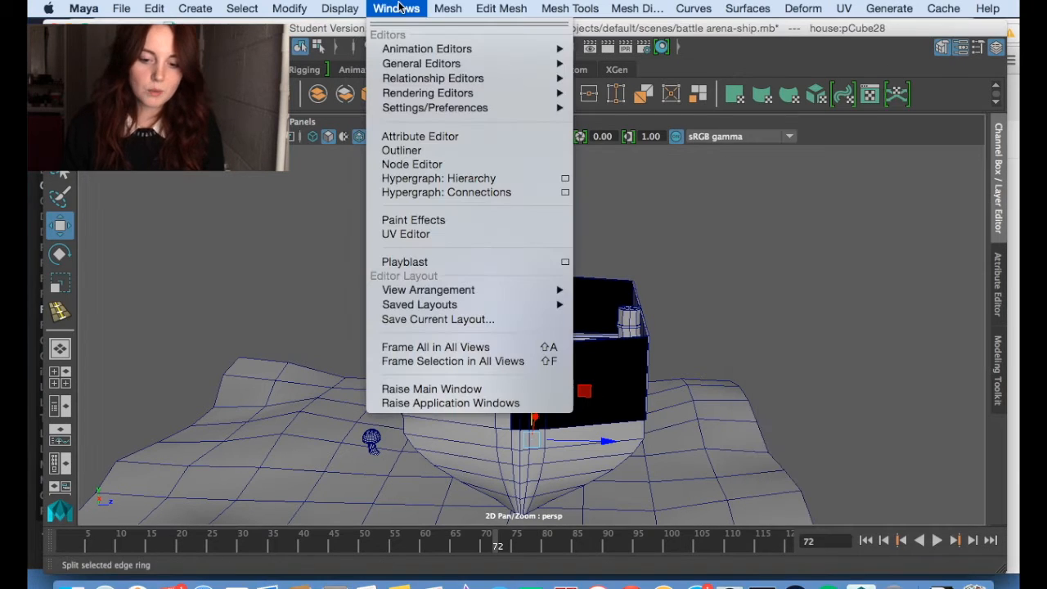
left_click(401, 137)
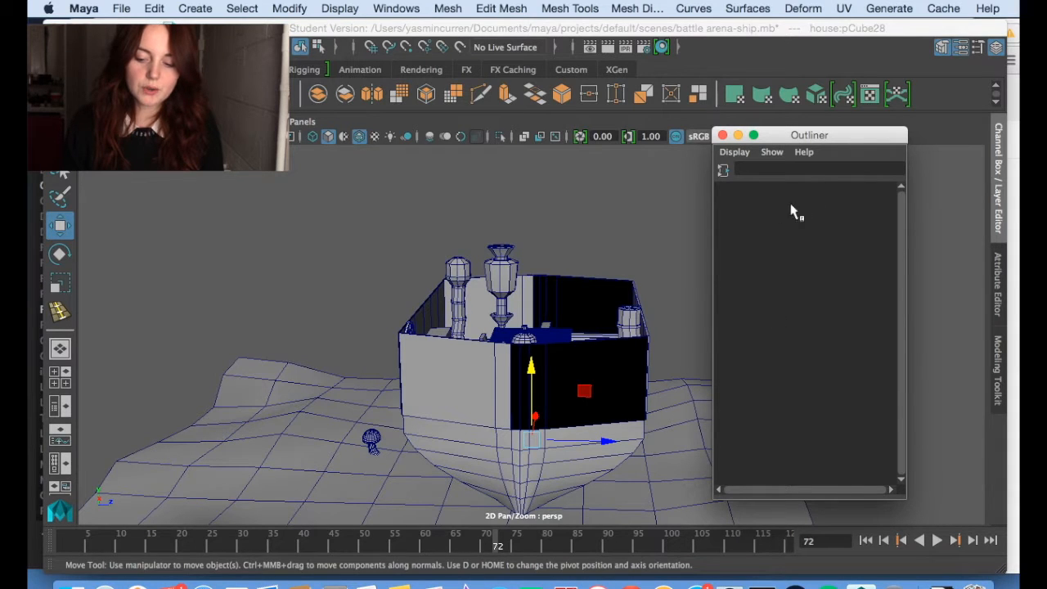
Check the named groups in the Outliner by selecting window, wheel and several nail groups one by one
scroll(806, 352, "down", 5)
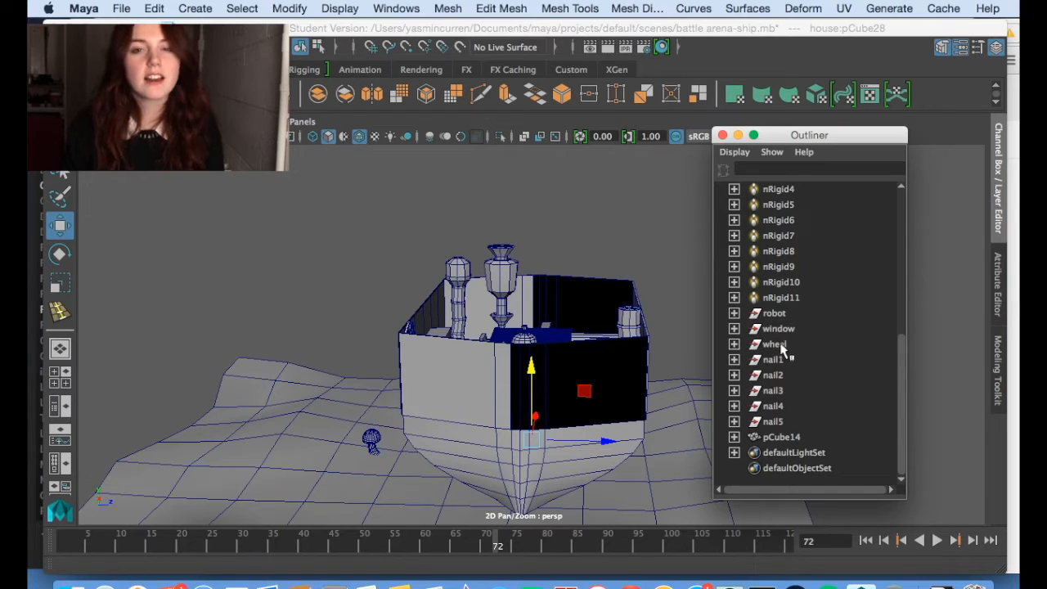
mouse_move(903, 381)
left_mouse_down()
mouse_move(901, 302)
mouse_move(901, 380)
left_mouse_up()
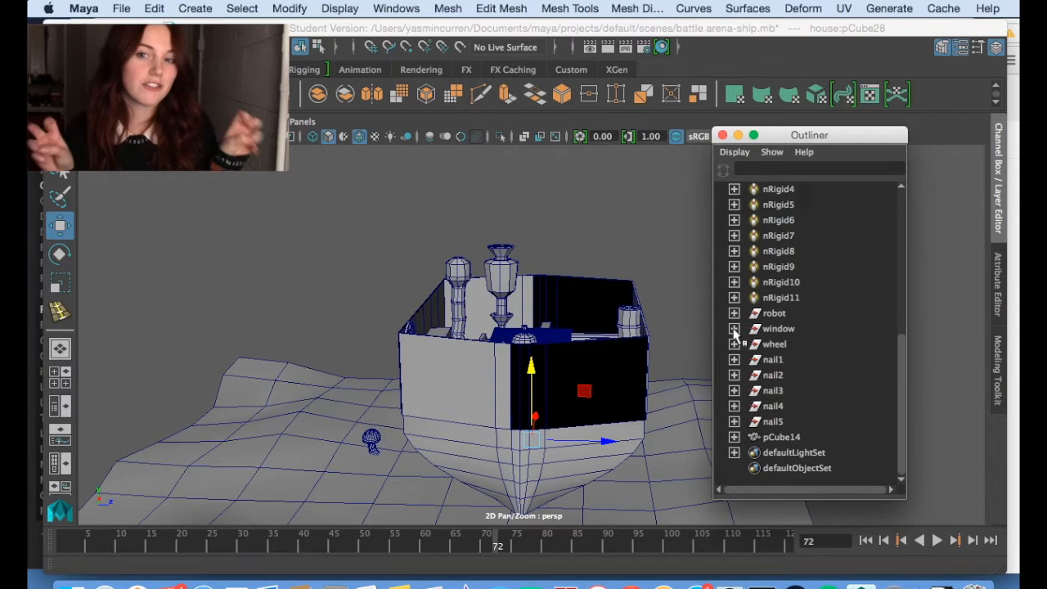
left_click(785, 330)
left_click(781, 347)
left_click(779, 363)
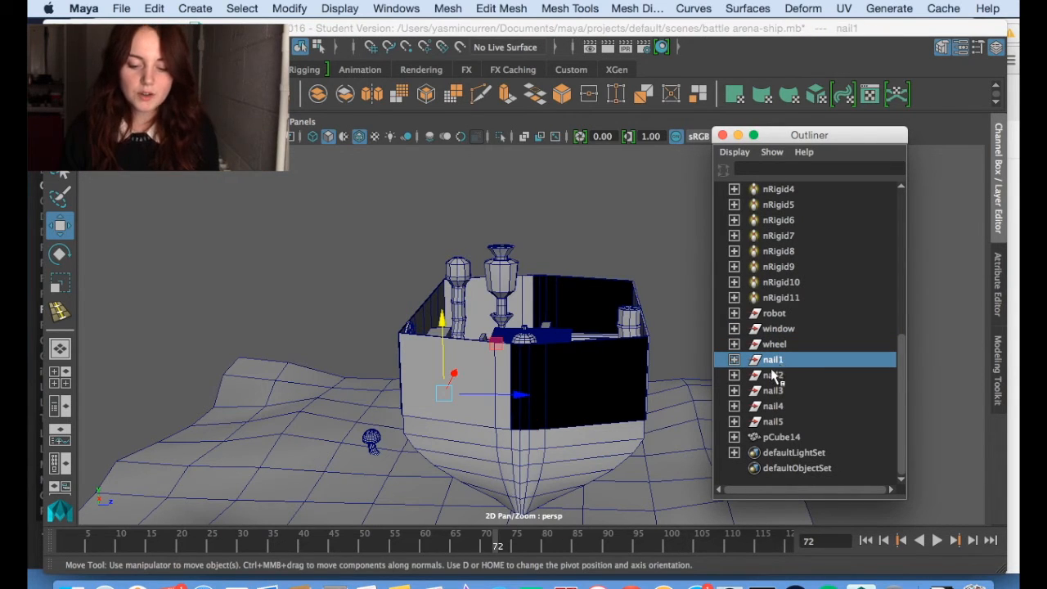
left_click(781, 391)
left_click(779, 375)
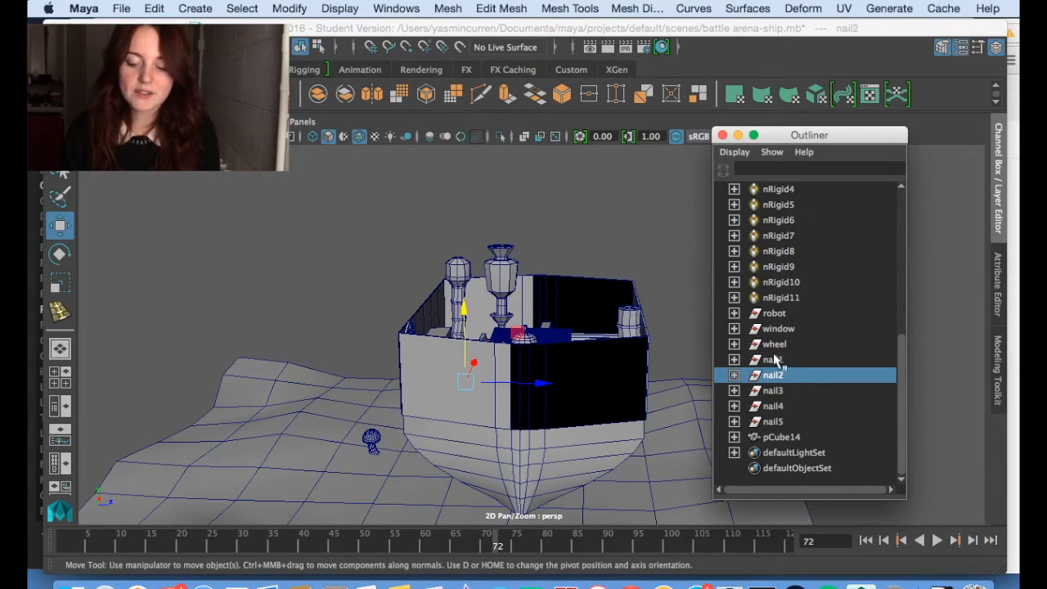
left_click(775, 360)
left_click(770, 330)
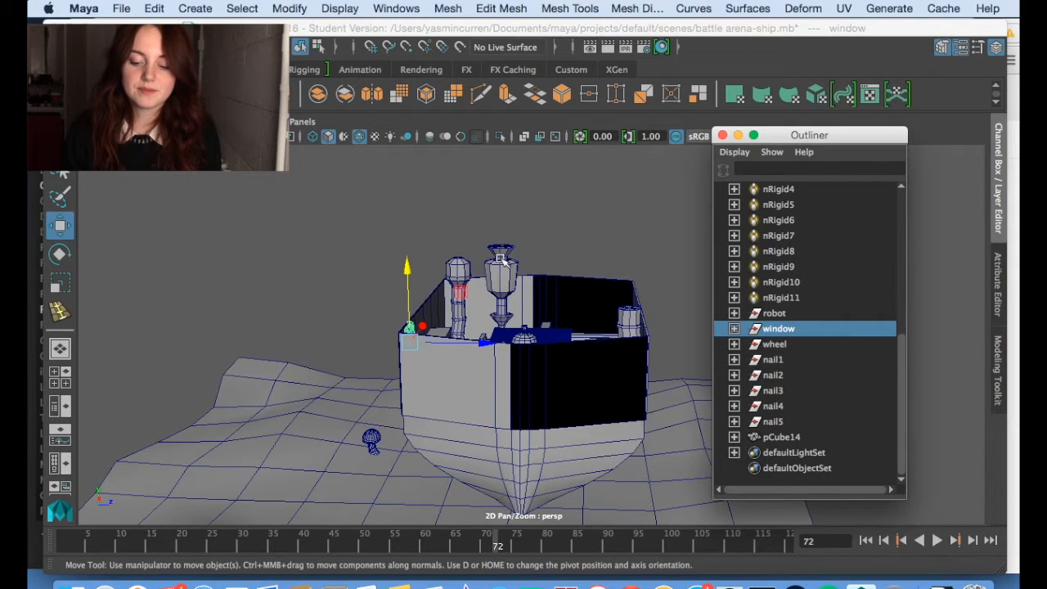
left_click(479, 292)
Hide the scene objects listed from below sea_floor through nail5, leaving sea_floor itself unselected
left_click(781, 421)
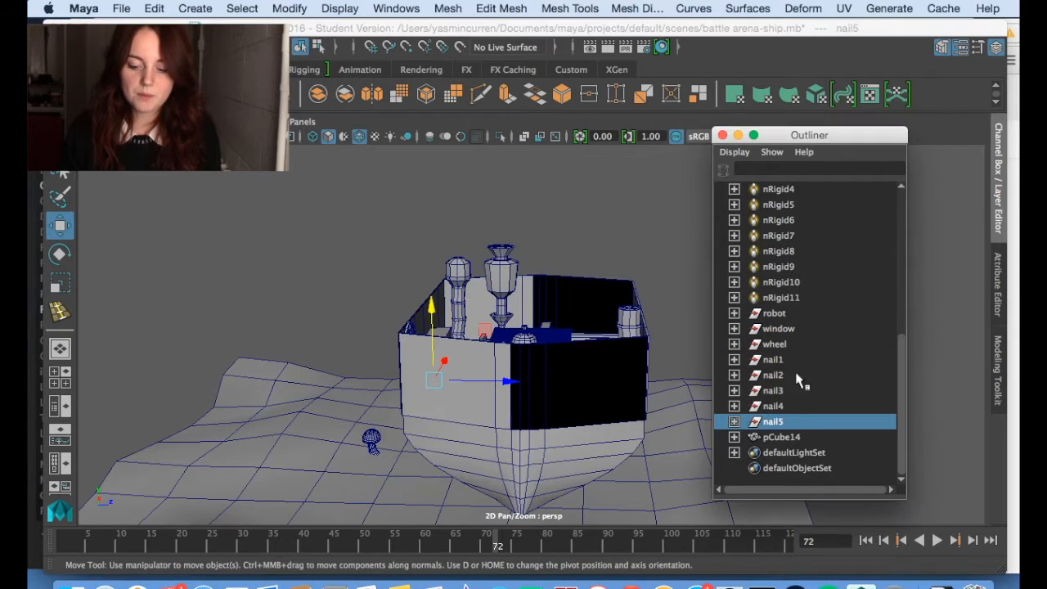
scroll(787, 352, "up", 6)
left_click(767, 253, "shift")
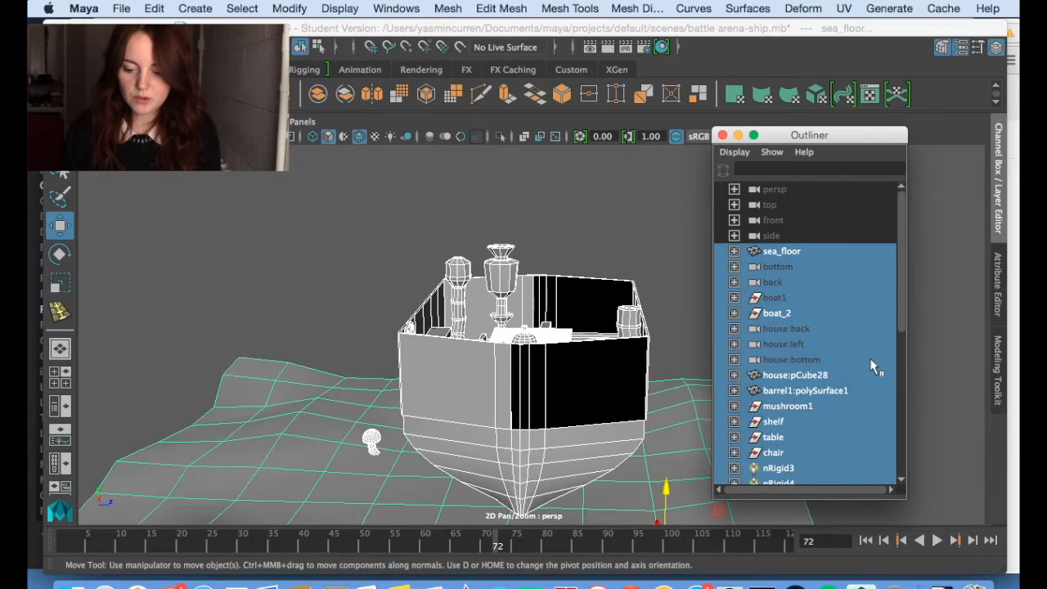
left_click(769, 251, "super")
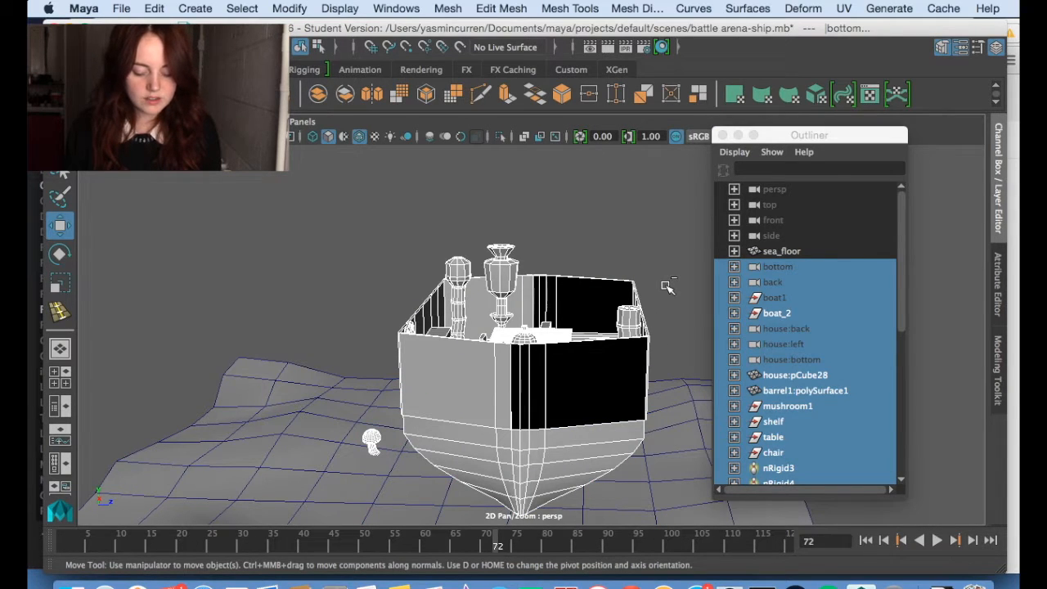
key("ctrl+h")
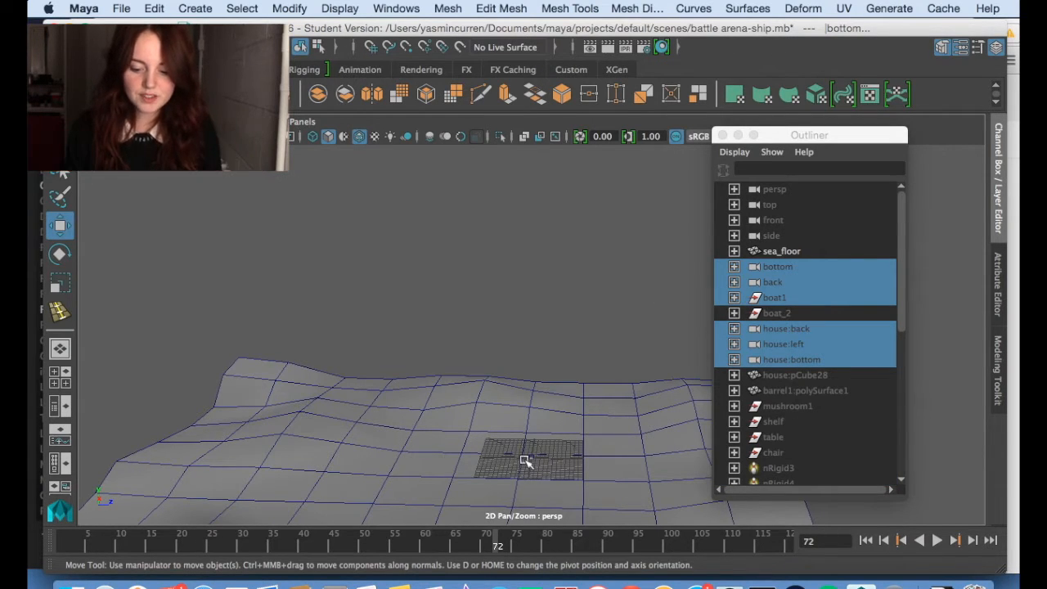
Delete the leftover pCube14 object from the scene
left_click(527, 458)
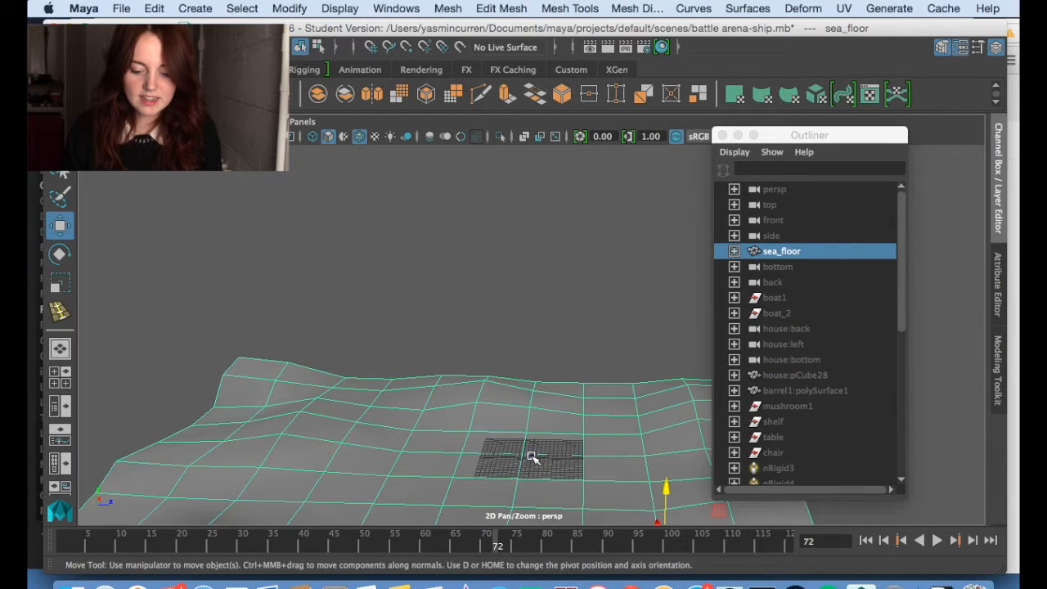
scroll(836, 404, "down", 6)
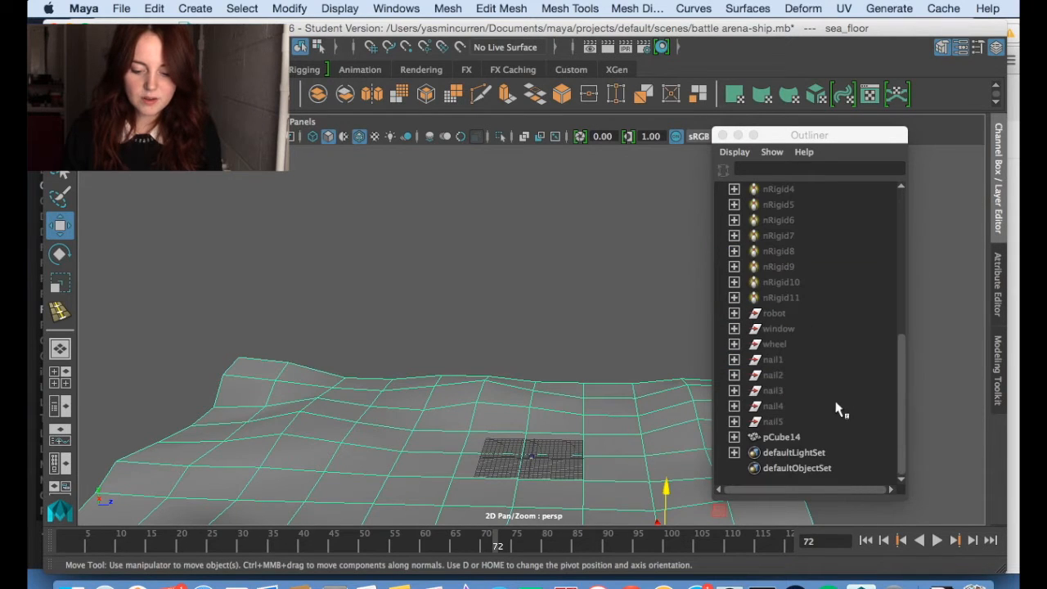
left_click(782, 438)
key("Delete")
left_click_drag(530, 434, 584, 427, "alt")
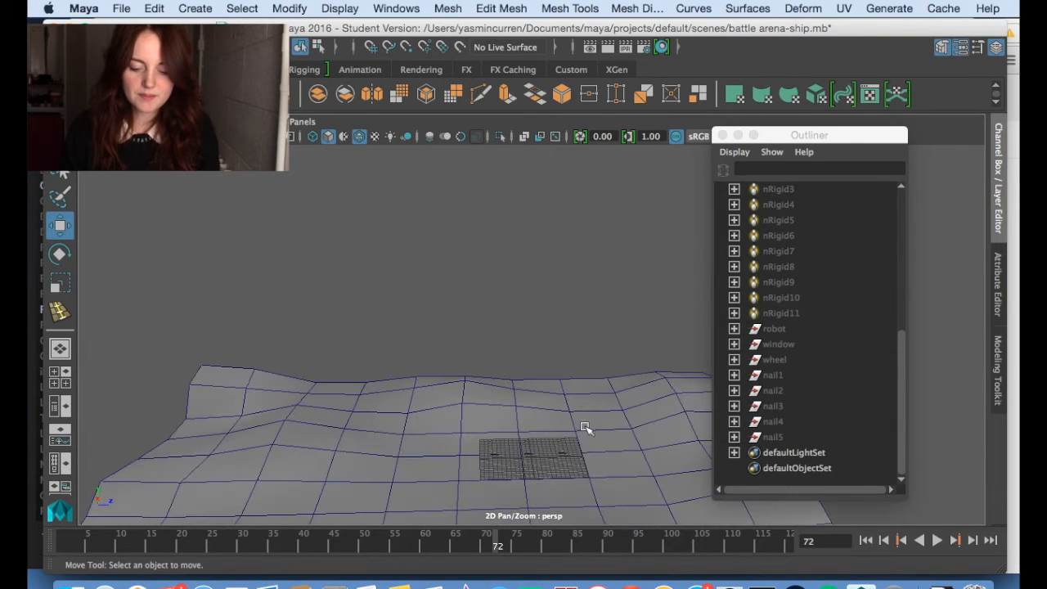
Select everything from bottom through nail5 in the Outliner and unhide it
left_click(779, 437)
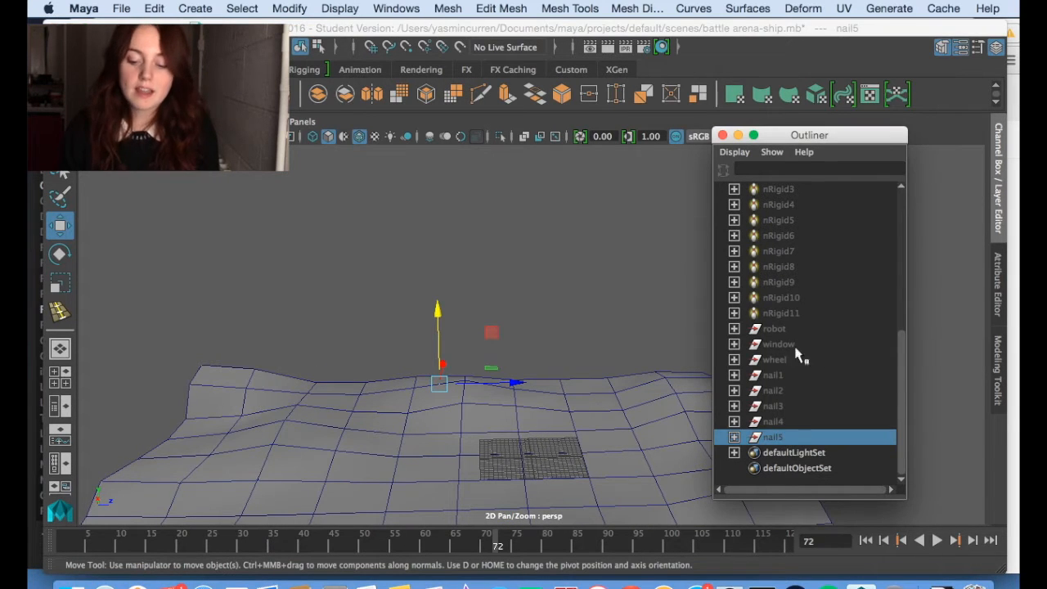
scroll(797, 361, "up", 6)
left_click(774, 268, "shift")
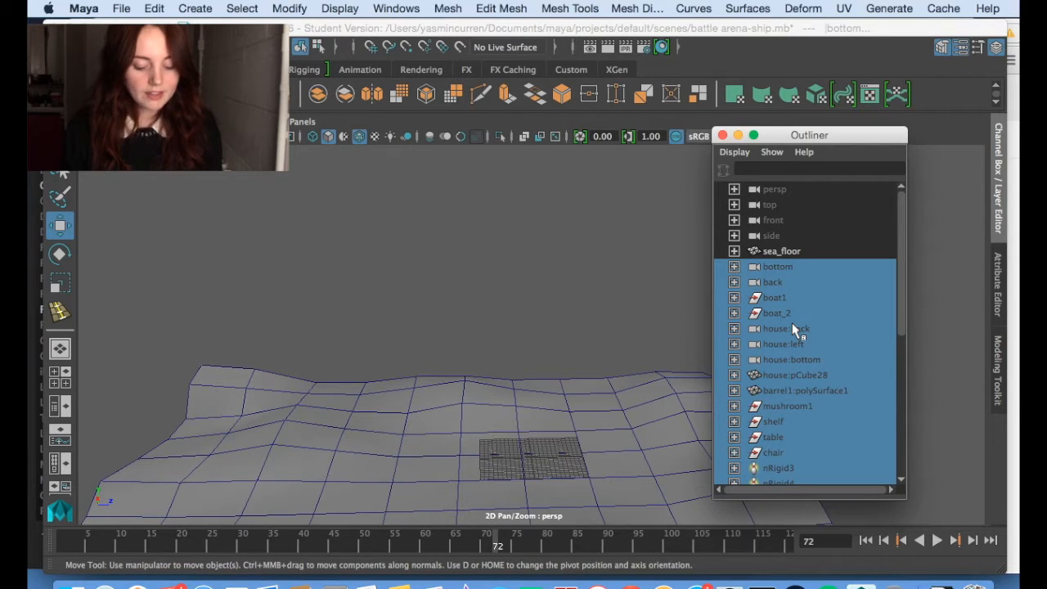
key("ctrl+h")
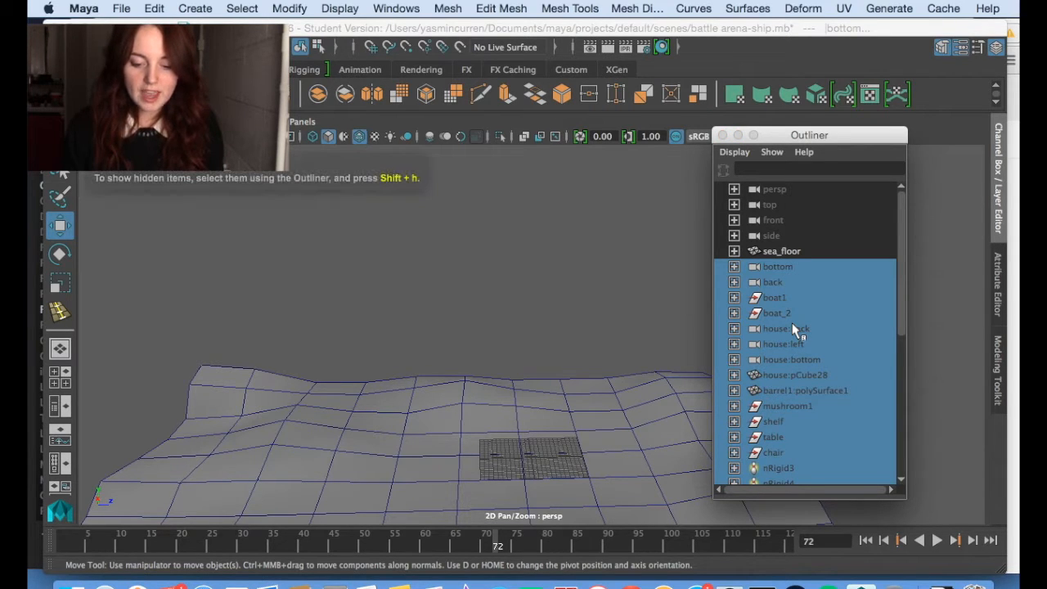
key("shift+h")
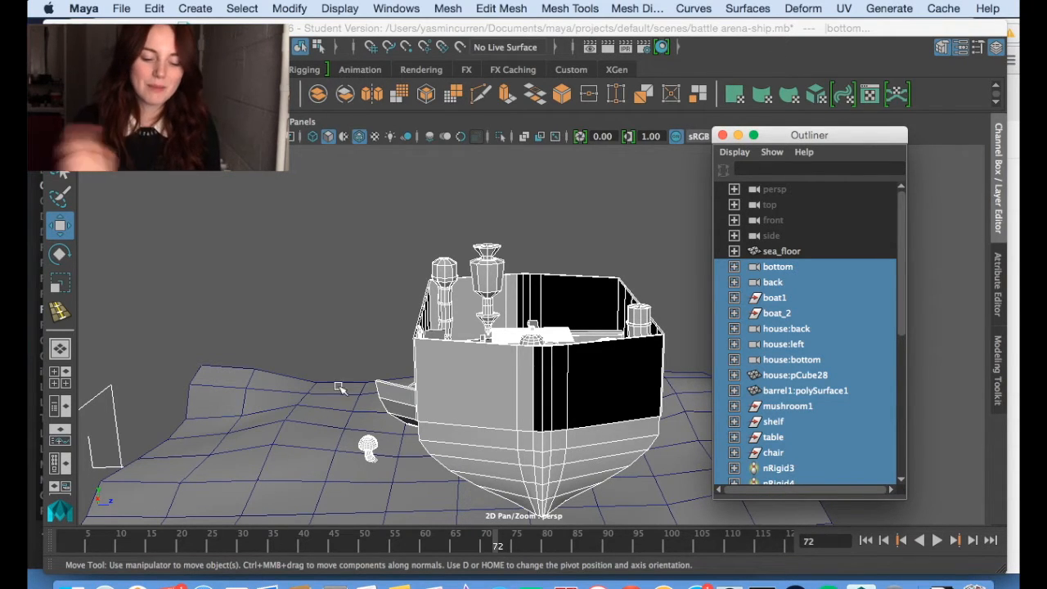
Delete the small boat1 group beside the large ship
left_click_drag(292, 344, 466, 331, "alt")
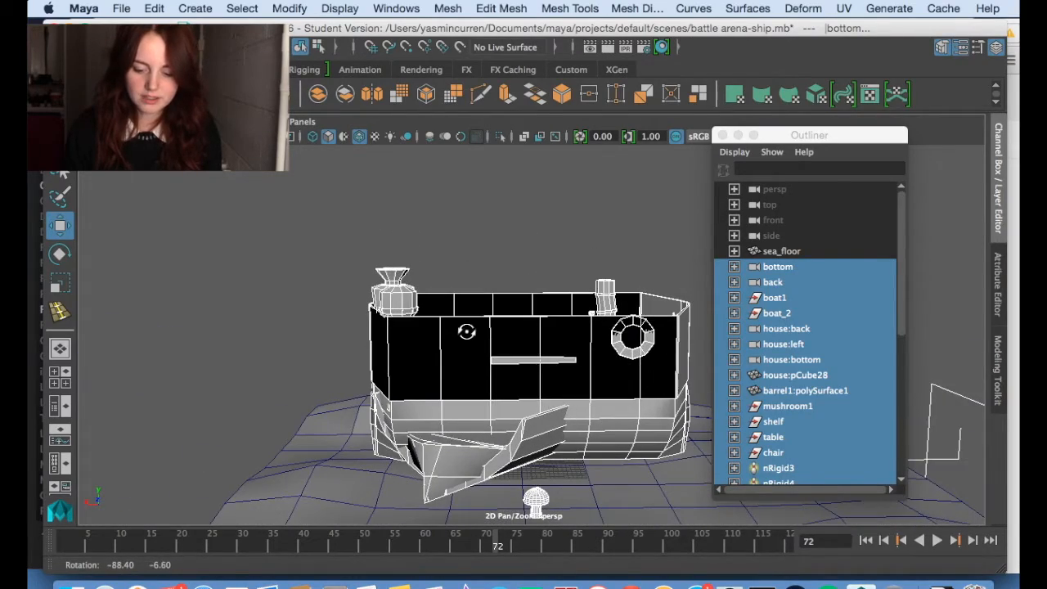
left_click(821, 317)
left_click(800, 300)
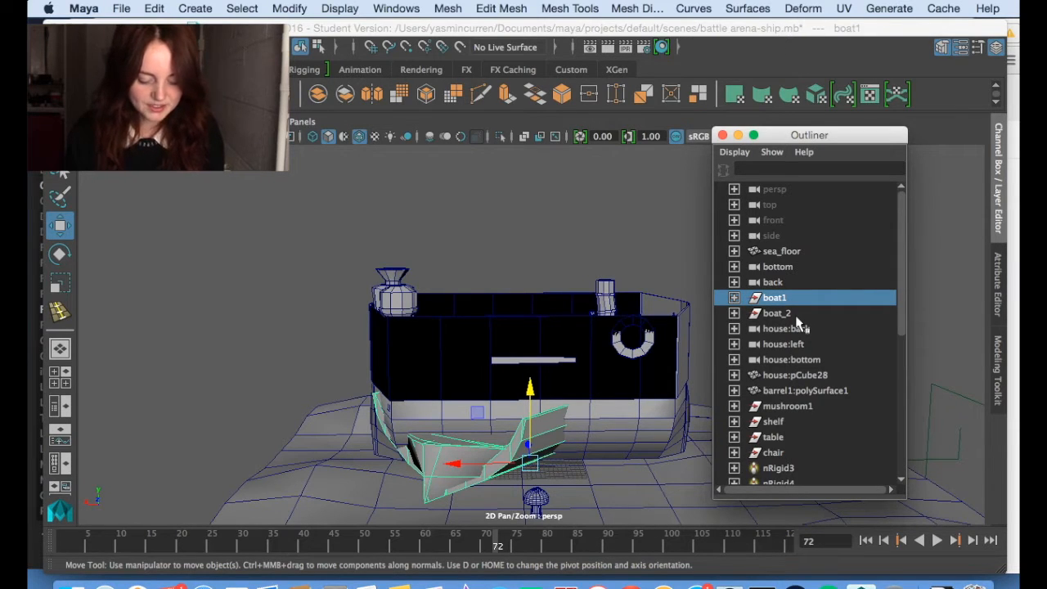
key("Delete")
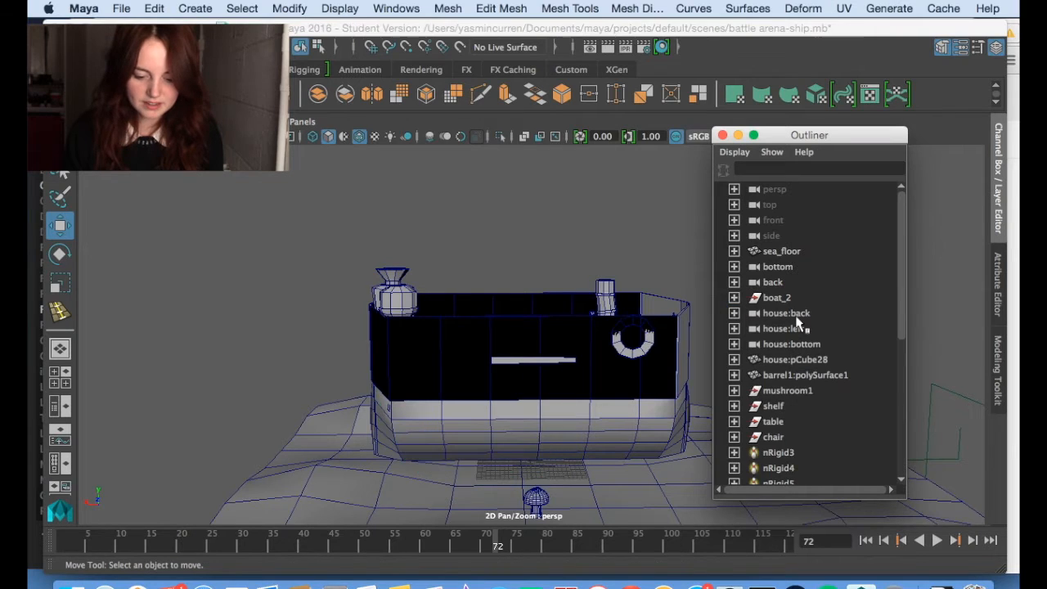
left_click_drag(661, 276, 509, 311, "alt")
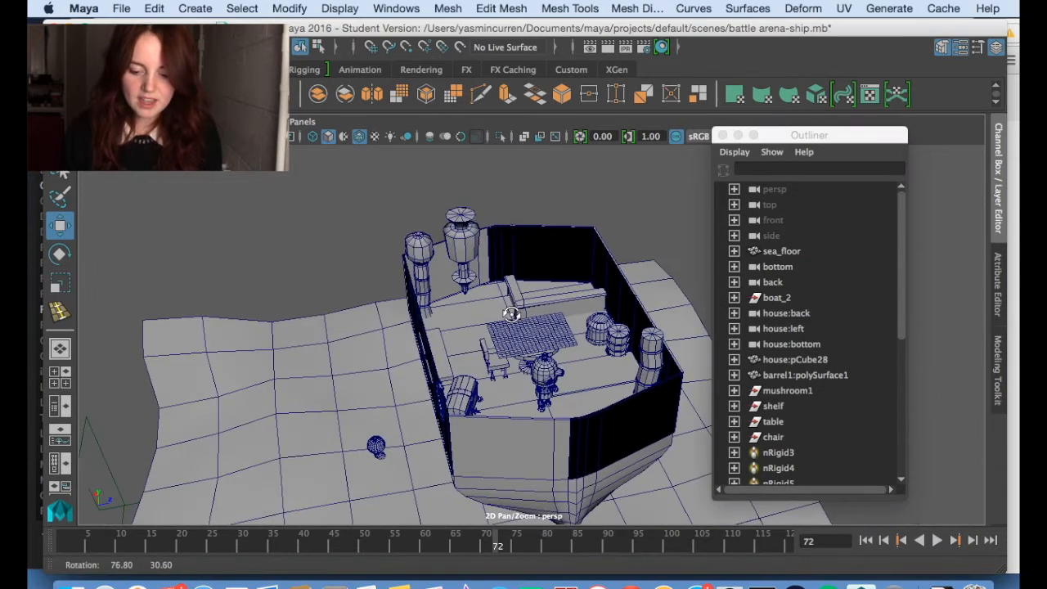
Hide everything listed from bottom through nail5 again, keeping only the sea floor in view
left_click(768, 267)
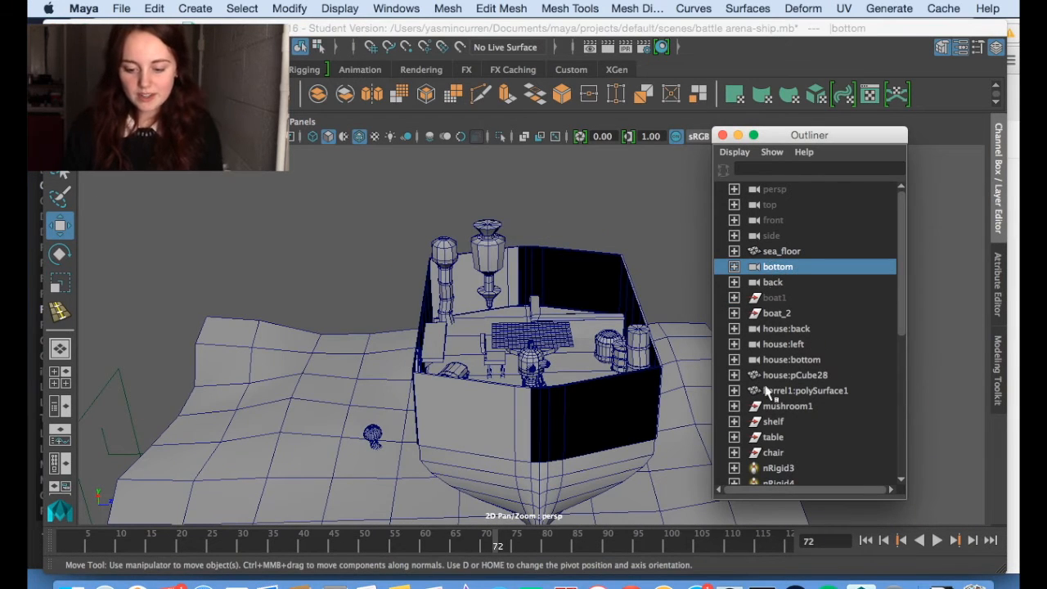
scroll(772, 397, "down", 6)
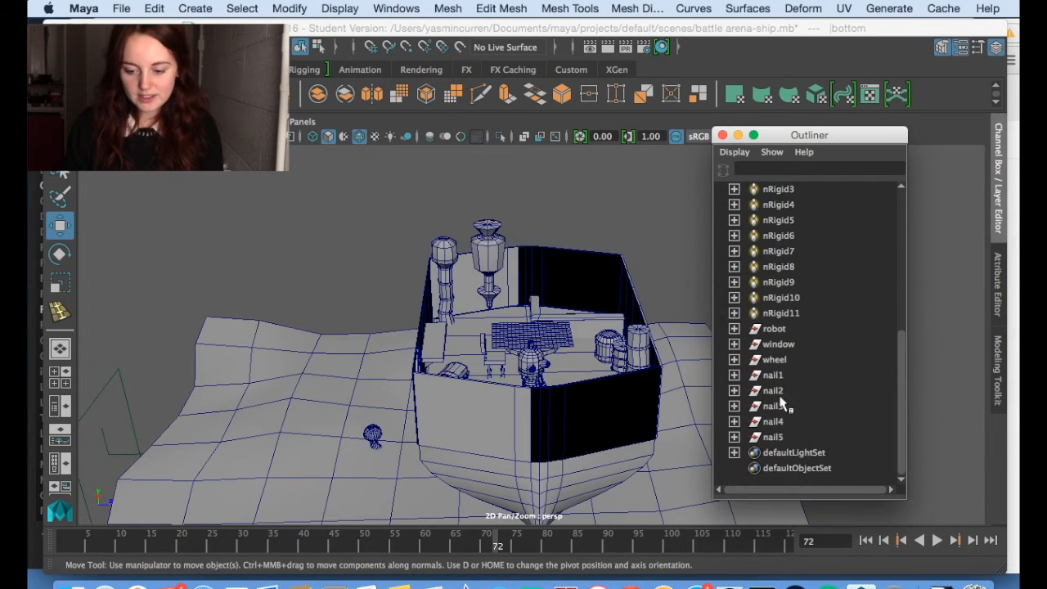
left_click(772, 438, "shift")
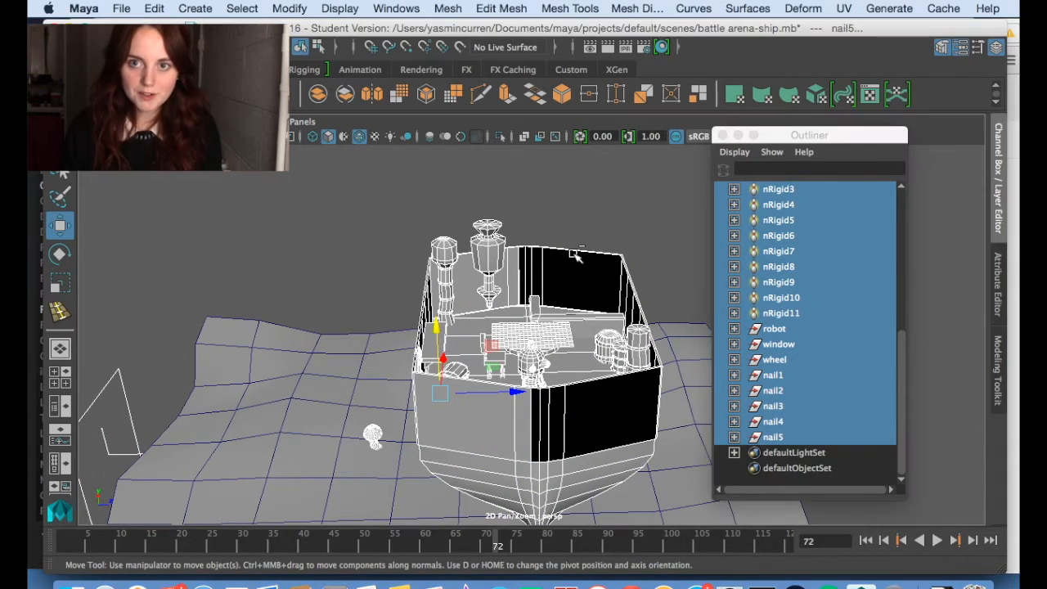
key("ctrl+h")
left_click_drag(513, 331, 530, 401, "alt")
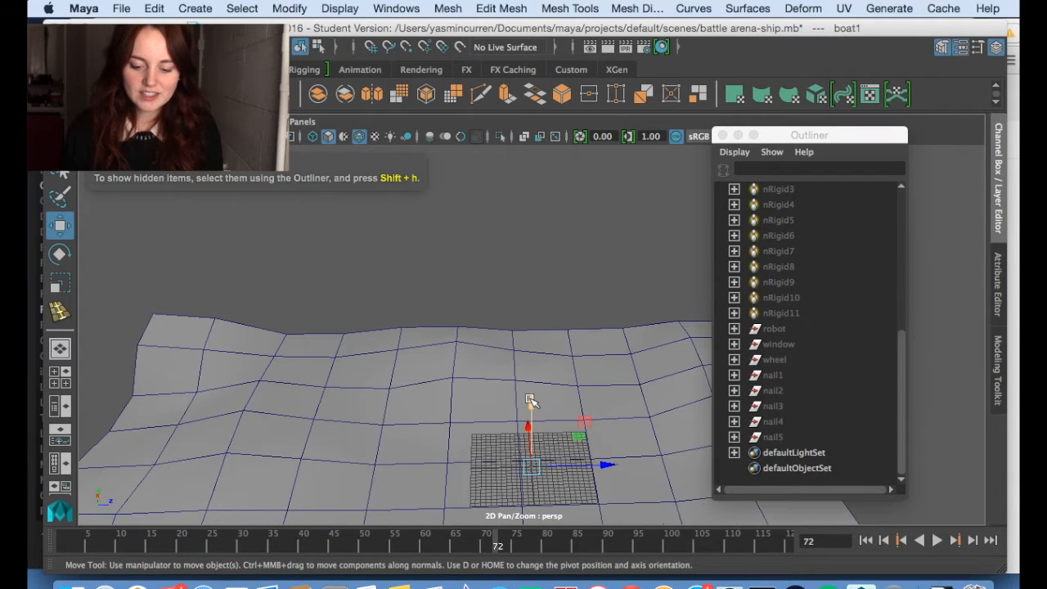
left_click_drag(584, 425, 542, 439, "alt")
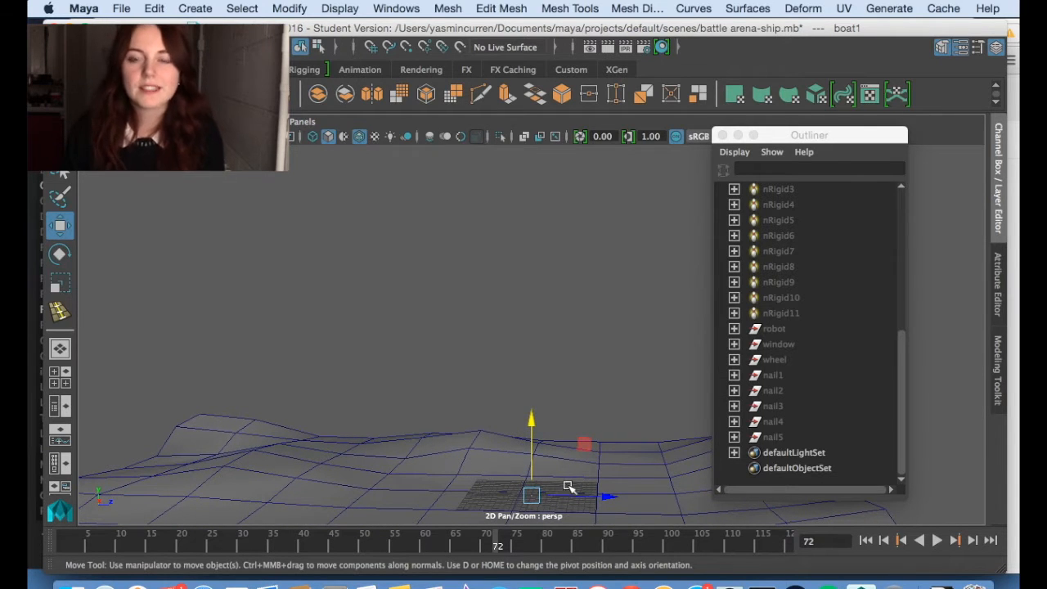
Hide the sea_floor object so that no scene geometry is left in view
scroll(820, 309, "up", 6)
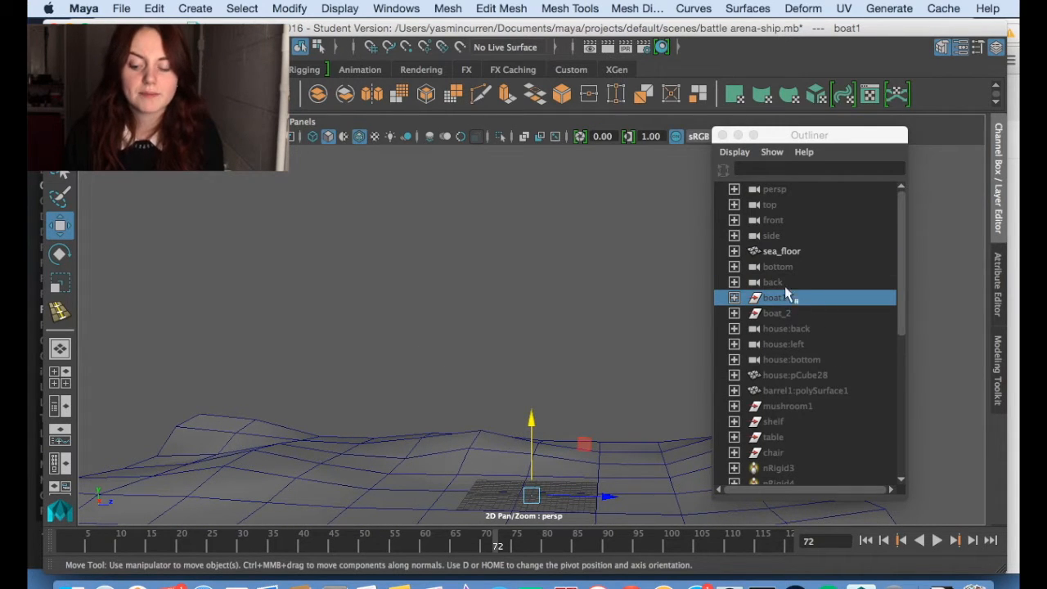
left_click(781, 253)
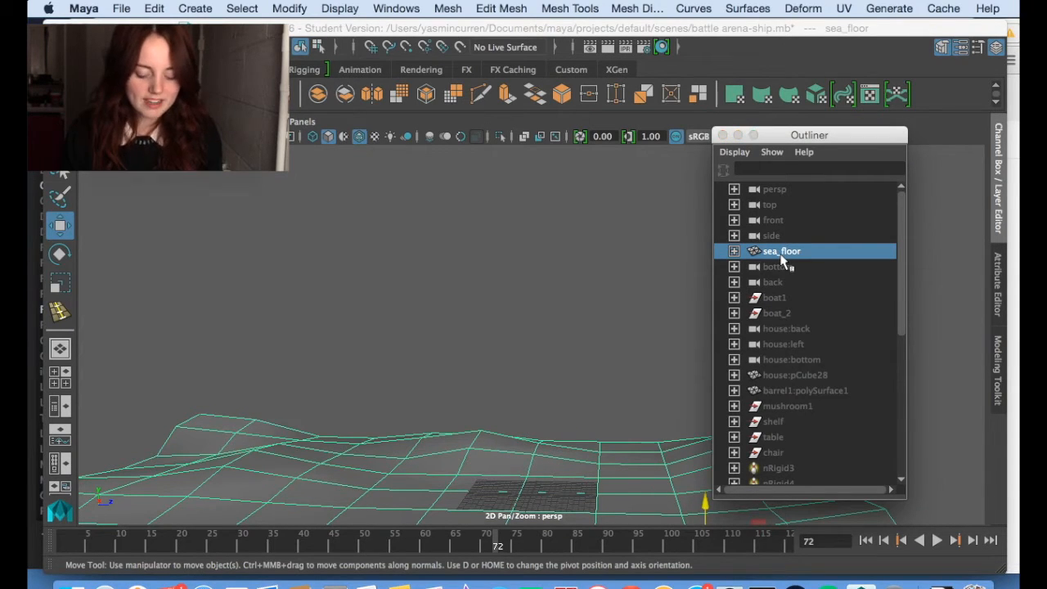
key("ctrl+h")
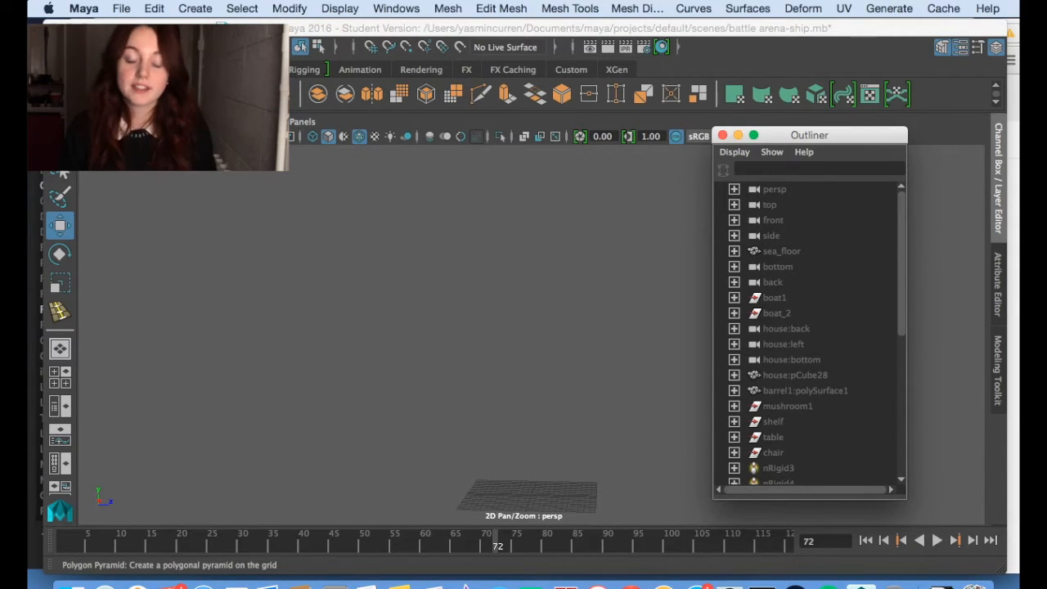
Create a polygon cube of width, height and depth 1 at the centre of the grid
left_click(117, 95)
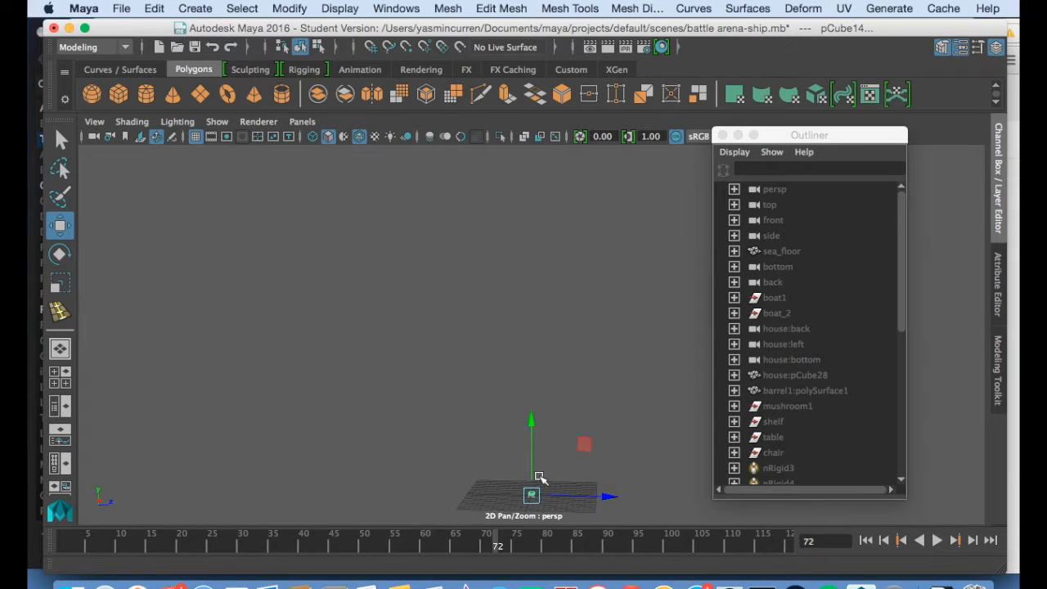
key("f")
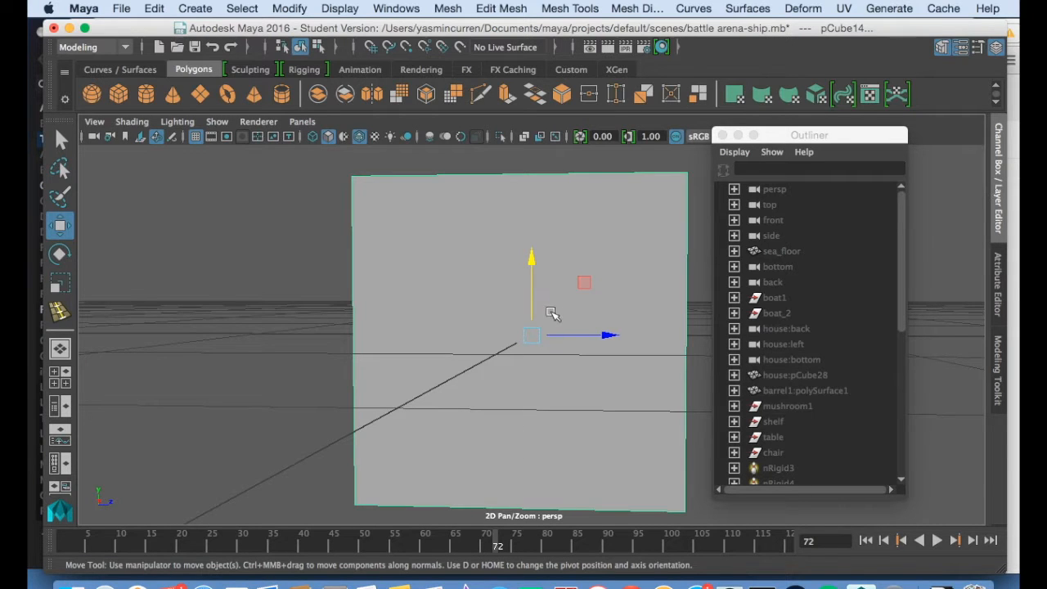
scroll(556, 312, "down", 3)
left_click_drag(562, 219, 450, 218, "alt")
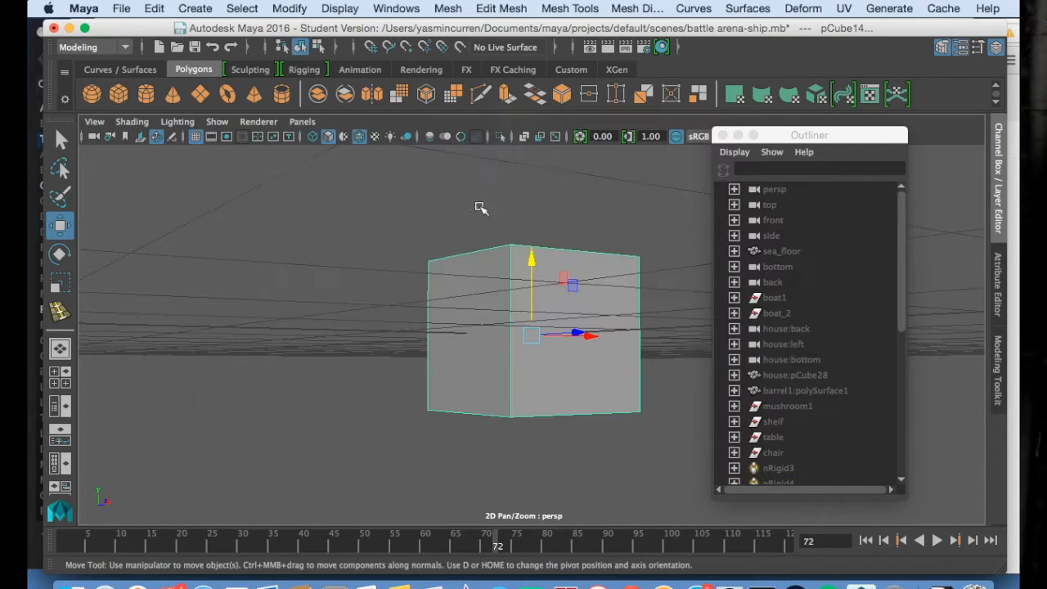
left_click_drag(481, 205, 520, 232, "alt")
key("e")
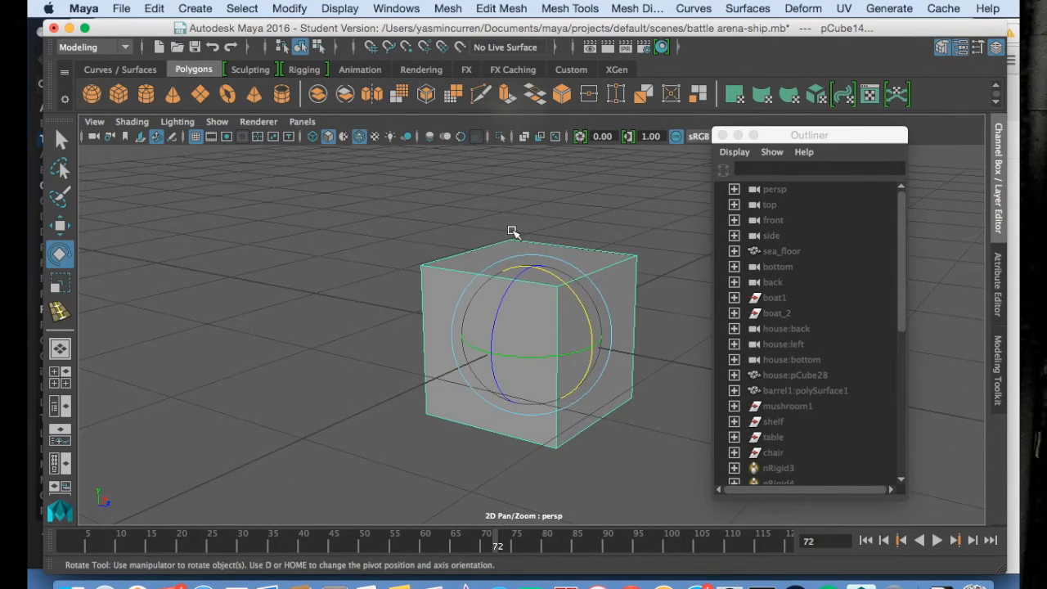
key("r")
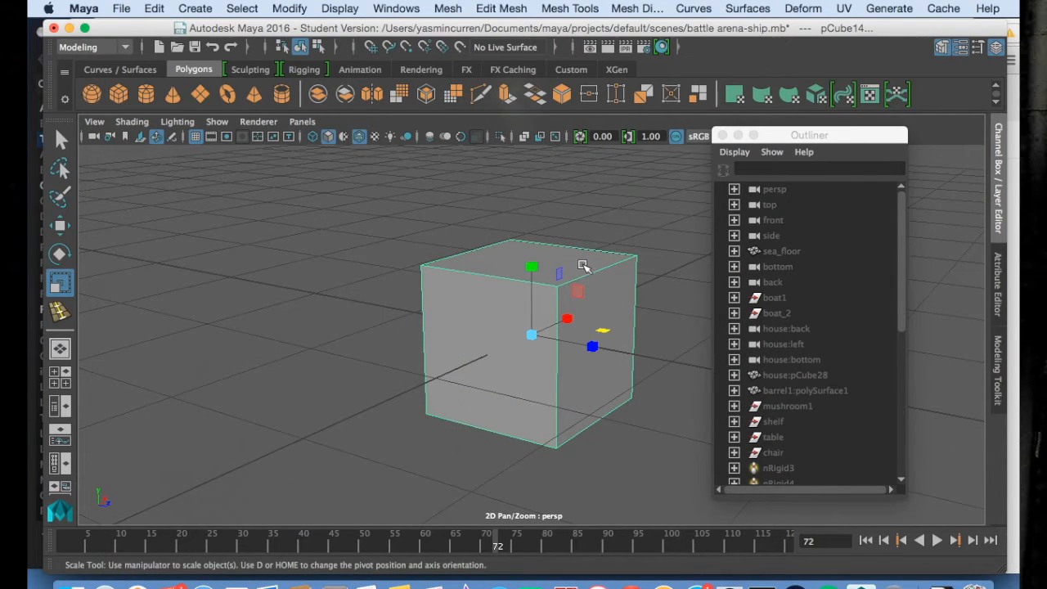
key("e")
key("r")
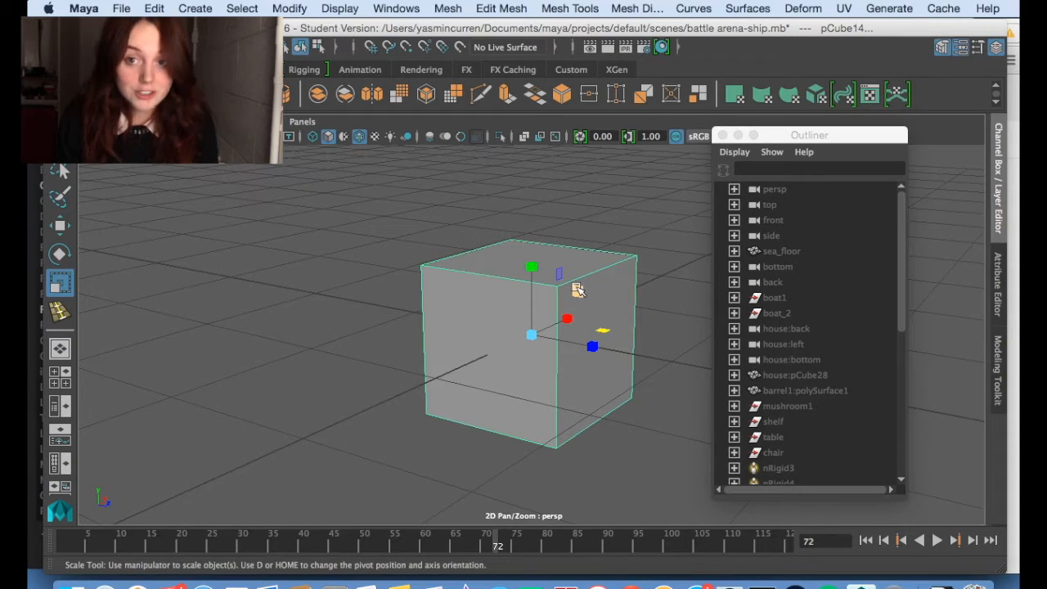
Move the cube to about X 0.489, Y 0.393 and Z -0.279 with the Move tool
key("w")
left_click_drag(529, 261, 529, 236)
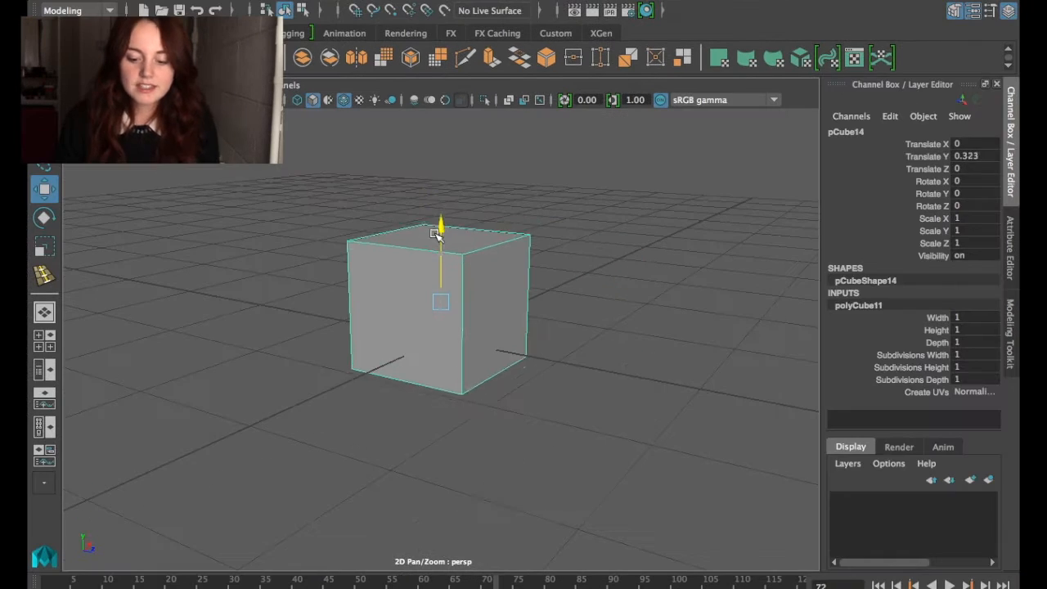
left_click_drag(436, 235, 438, 230)
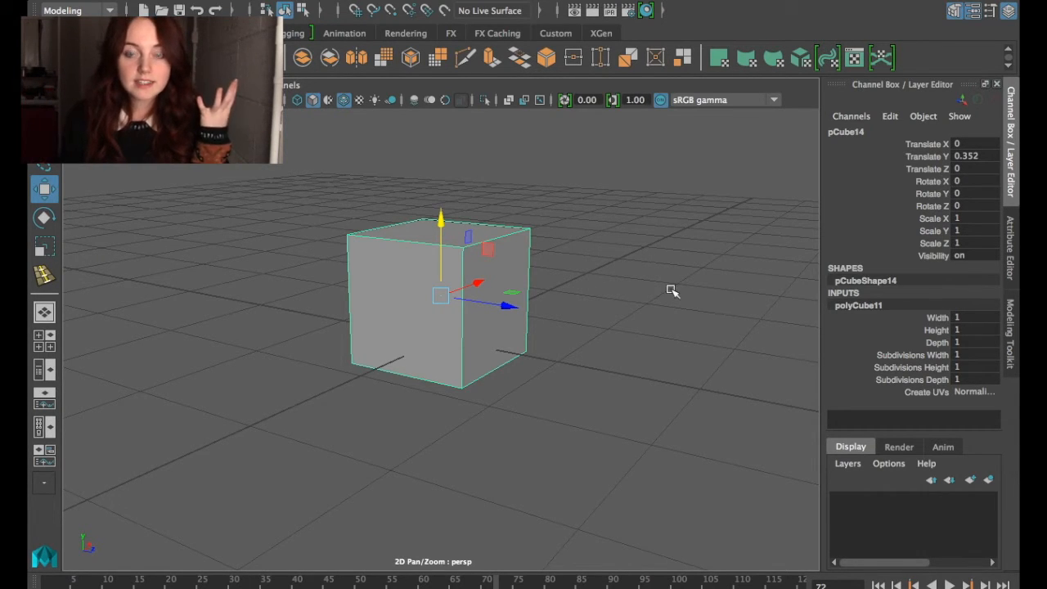
mouse_move(442, 219)
left_mouse_down()
mouse_move(429, 104)
mouse_move(436, 276)
mouse_move(437, 206)
mouse_move(439, 215)
left_mouse_up()
left_click_drag(512, 318, 478, 268)
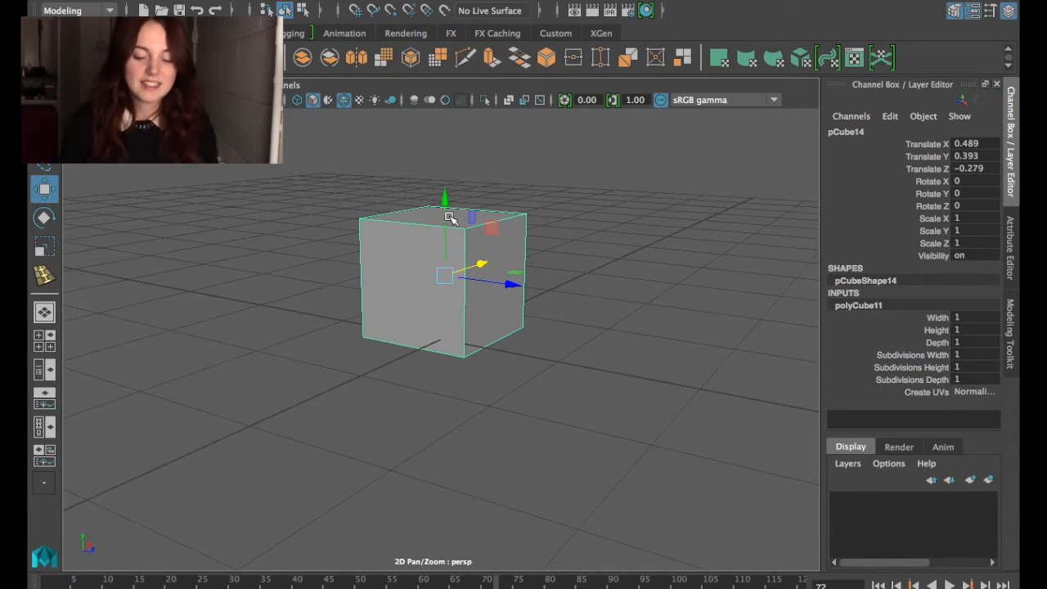
Try a slight free rotation of the cube with the Rotate tool and undo it
key("e")
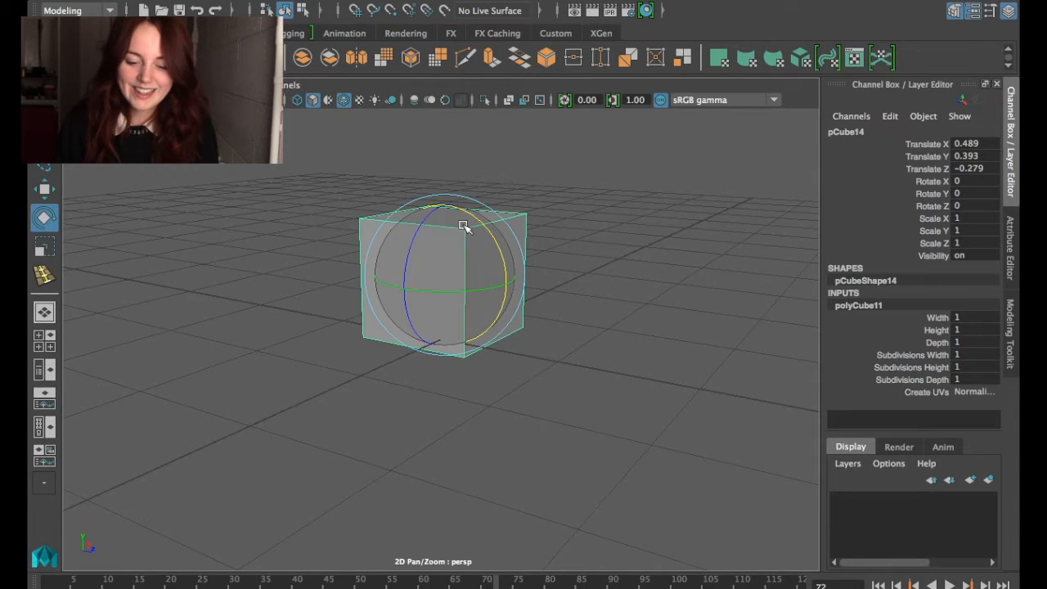
mouse_move(488, 205)
left_mouse_down()
mouse_move(517, 249)
mouse_move(483, 211)
left_mouse_up()
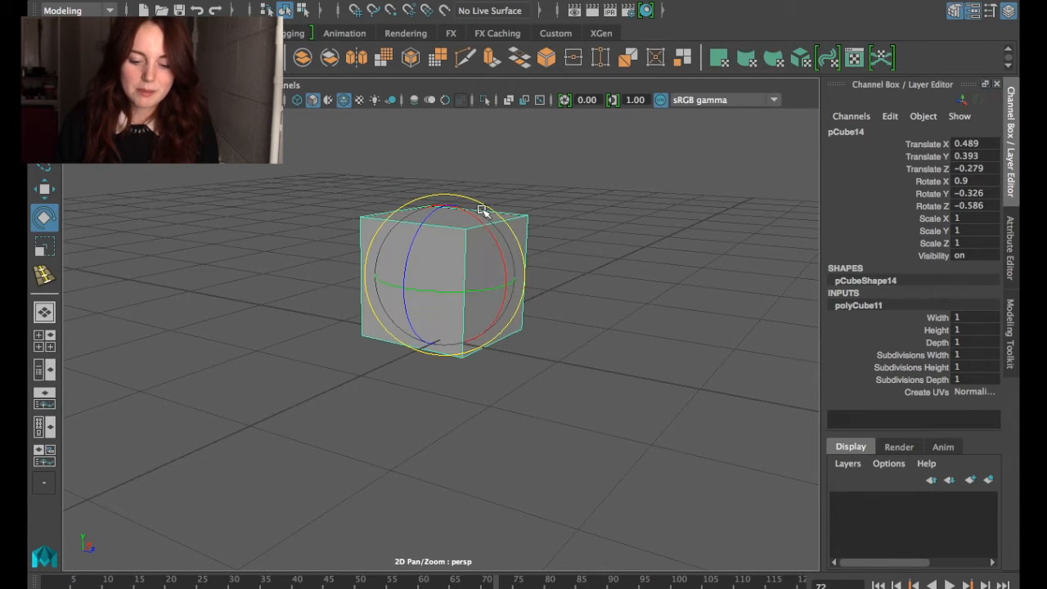
key("super+z")
Try tilting the cube about the X and Z axes, set Rotate X to 40, and undo the rotations
left_click_drag(306, 250, 386, 255, "alt")
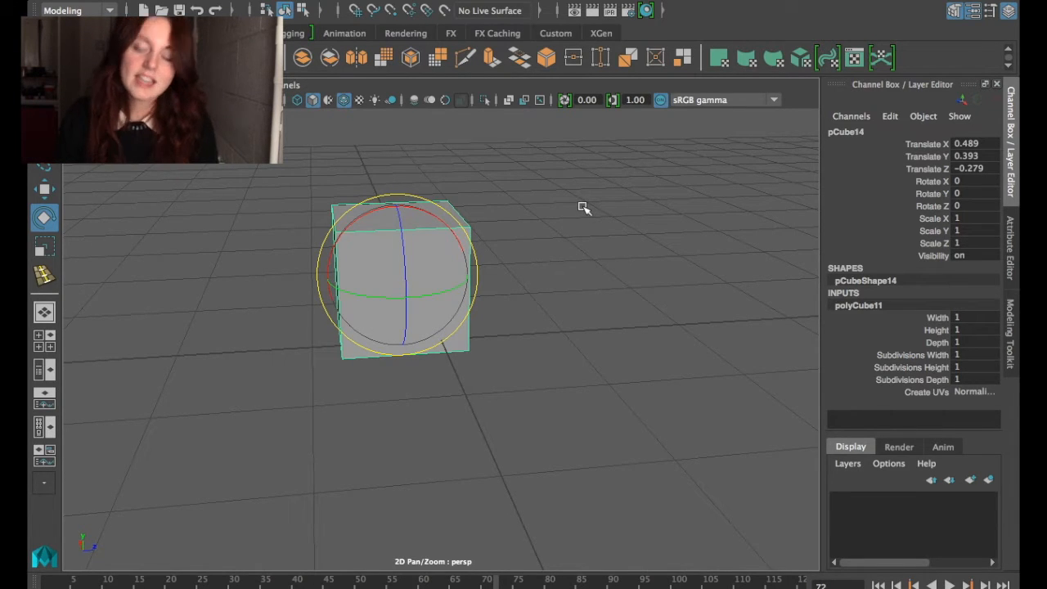
left_click_drag(406, 195, 581, 234, "alt")
double_click(984, 181)
key("Return")
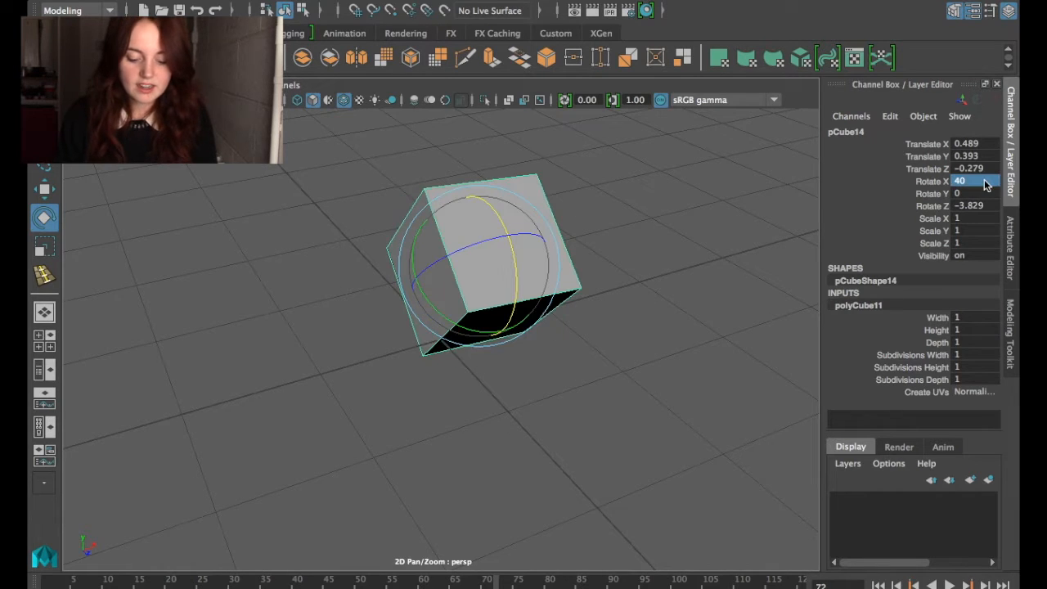
key("super+z")
key("super+z")
key("super+z")
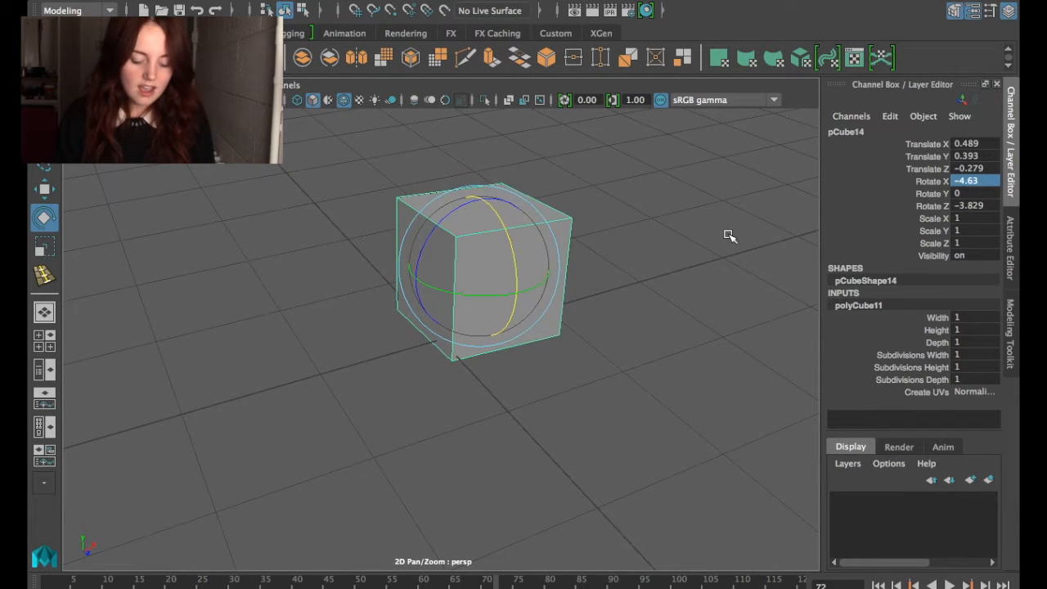
Scale the cube along its individual axes and planes to about X 1.107, Y 0.963 and Z 1.109
left_click_drag(722, 233, 610, 262, "alt")
key("r")
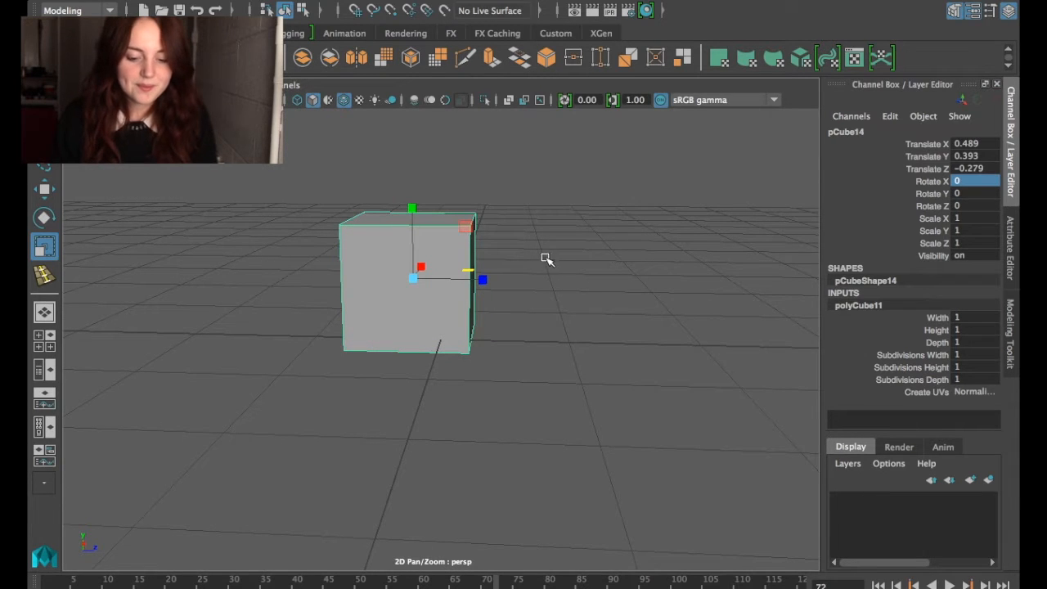
left_click_drag(584, 169, 477, 200, "alt")
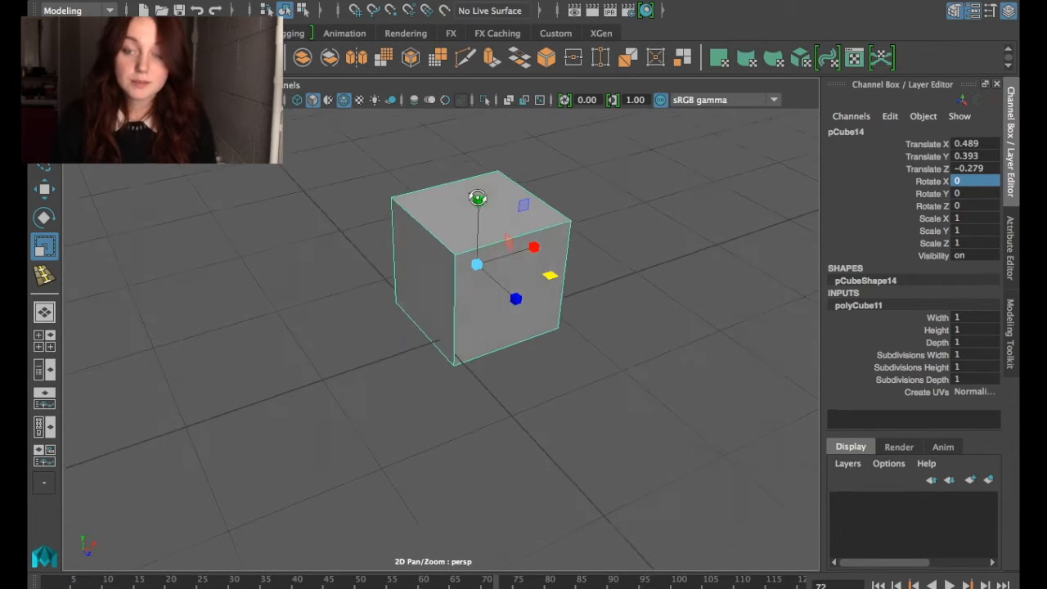
left_click_drag(535, 245, 555, 235)
left_click_drag(517, 296, 548, 217)
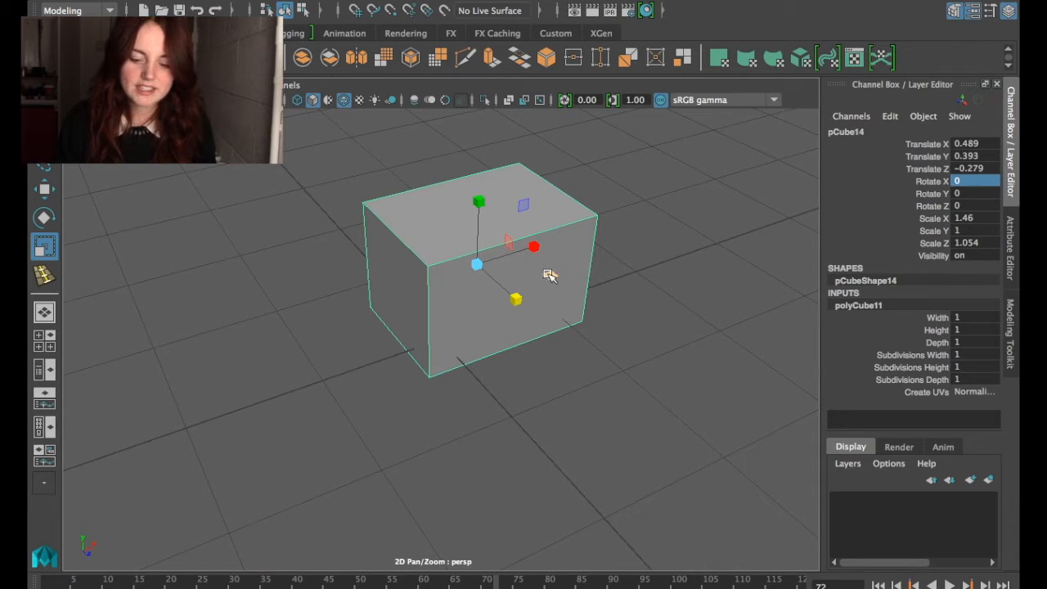
mouse_move(550, 274)
left_mouse_down()
mouse_move(526, 276)
mouse_move(562, 276)
mouse_move(538, 274)
mouse_move(550, 276)
left_mouse_up()
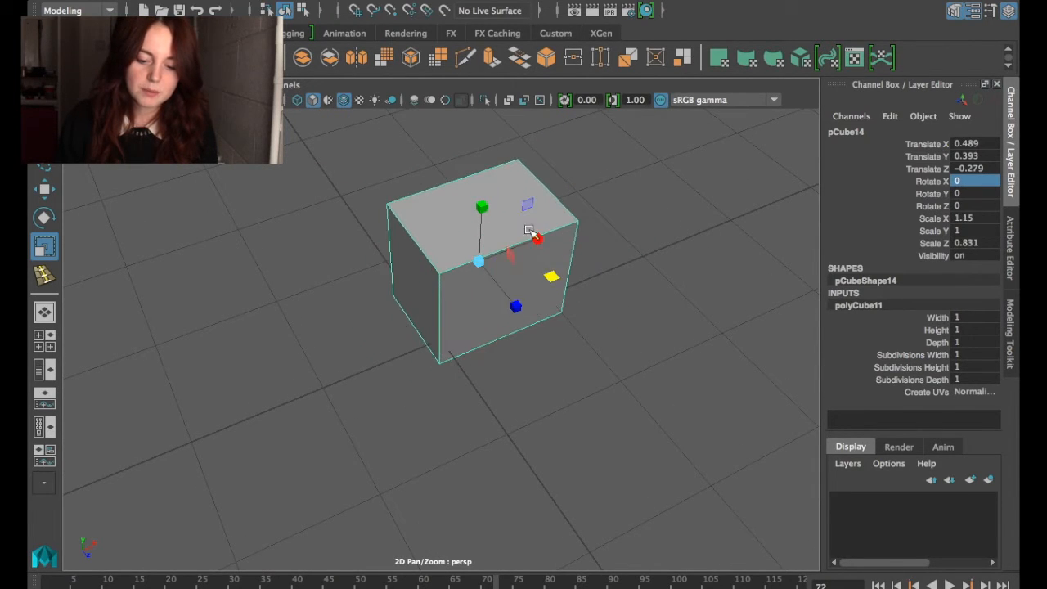
left_click_drag(532, 210, 525, 271)
mouse_move(515, 305)
left_mouse_down()
mouse_move(510, 299)
mouse_move(535, 334)
mouse_move(523, 317)
left_mouse_up()
left_click_drag(449, 282, 525, 268, "alt")
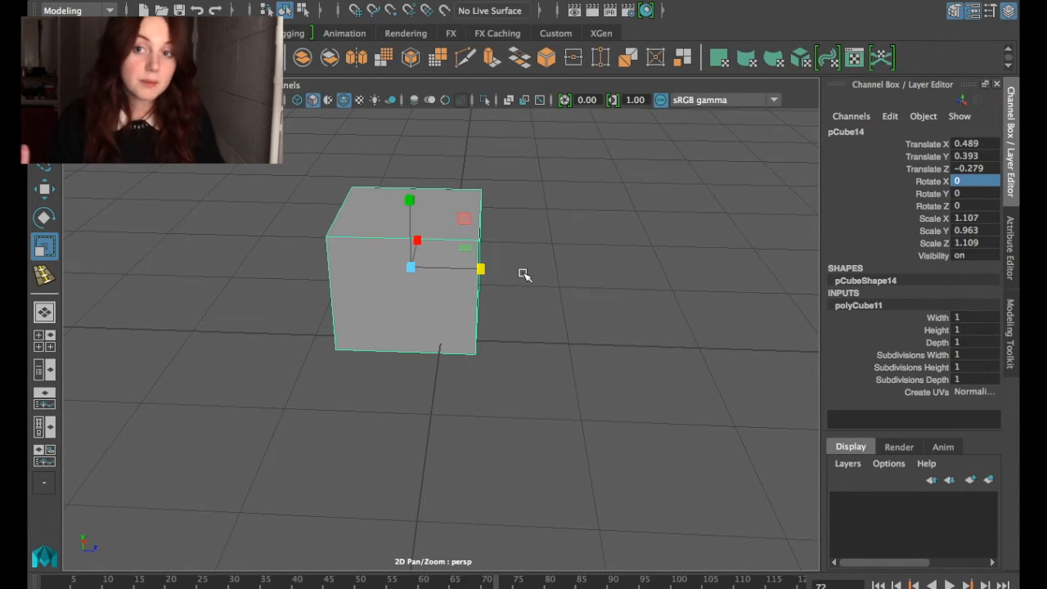
Shrink the cube on all three axes to about X 0.247, Y 0.228 and Z 0.251
left_click_drag(483, 269, 424, 273)
left_click_drag(409, 201, 426, 236)
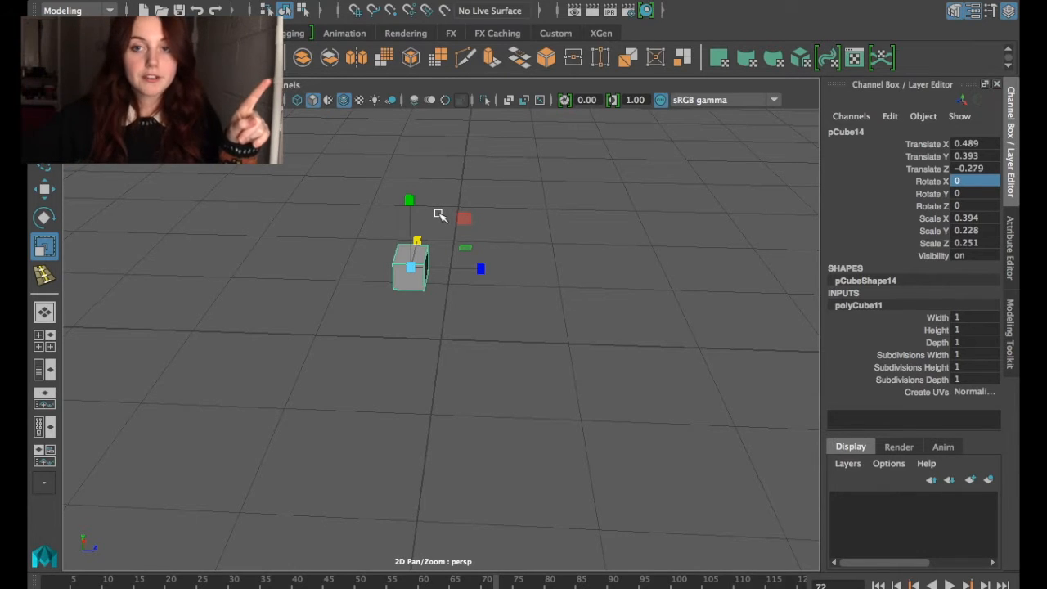
left_click_drag(491, 188, 444, 219, "alt")
left_click_drag(425, 349, 436, 171, "alt")
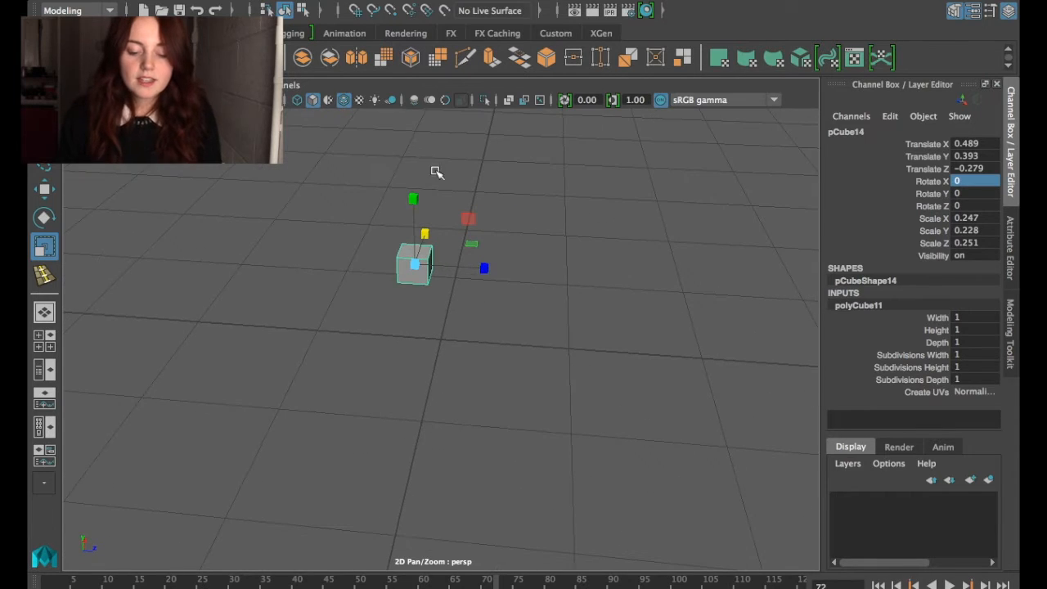
Enlarge the small cube to a flatter block, about 0.45 in X, 0.277 in Y and 0.393 in Z scale
left_click_drag(415, 206, 414, 185)
mouse_move(483, 268)
left_mouse_down()
mouse_move(503, 269)
mouse_move(466, 262)
mouse_move(472, 252)
left_mouse_up()
left_click_drag(533, 232, 556, 222)
left_click_drag(290, 316, 381, 264, "alt")
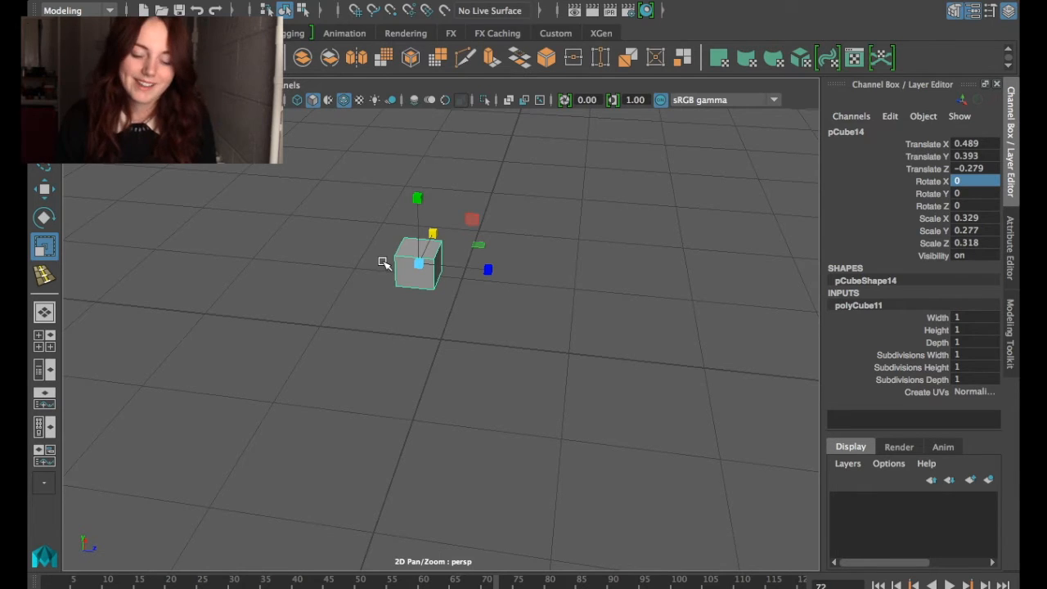
left_click_drag(493, 220, 373, 246, "alt")
left_click_drag(532, 234, 551, 226)
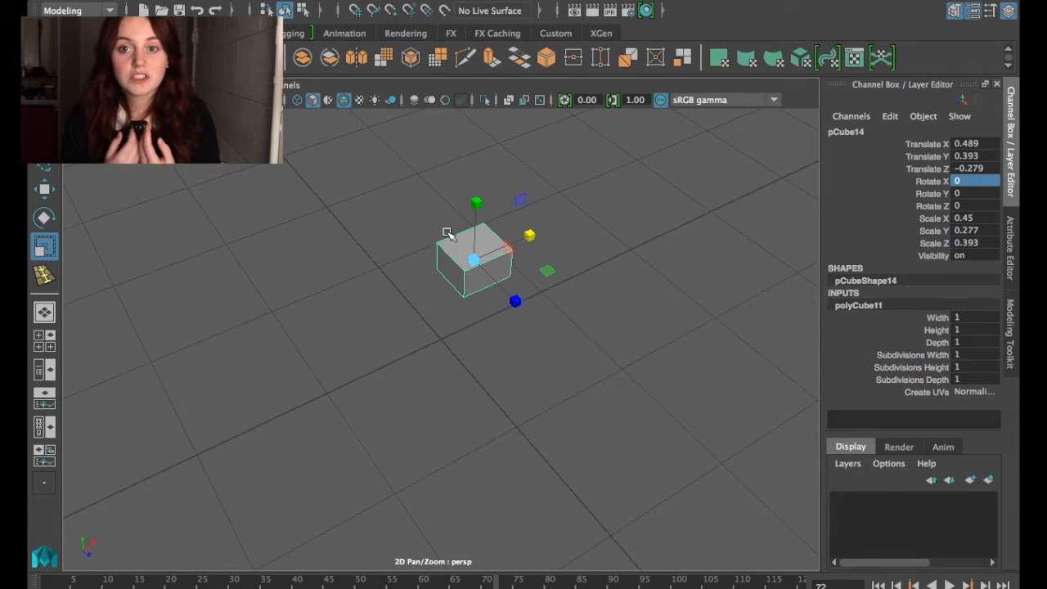
left_click_drag(449, 234, 589, 266, "alt")
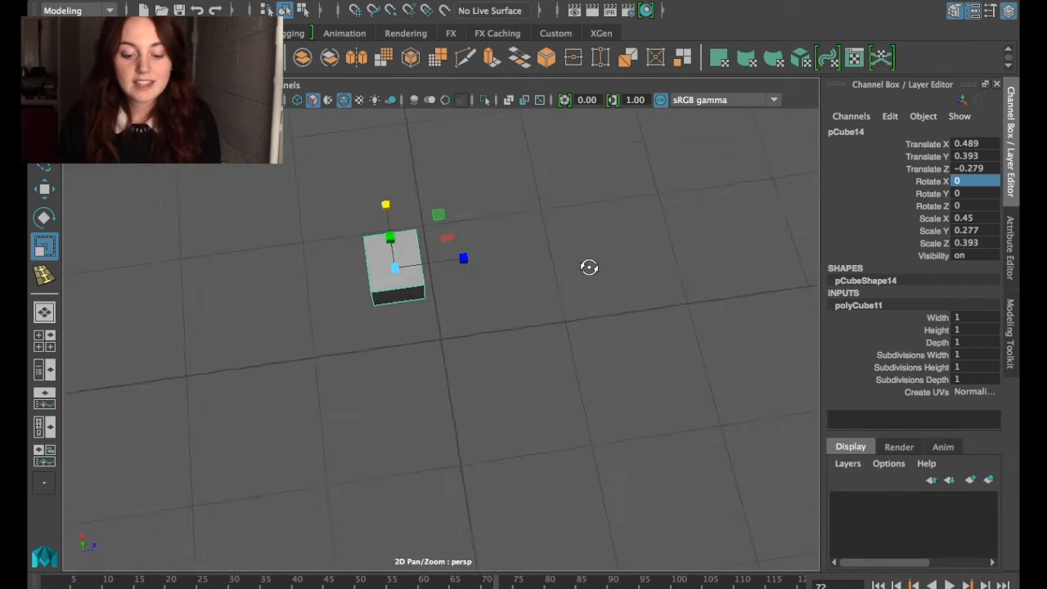
Reselect the block and rescale it to about X 0.577, Y 0.546 and Z 0.634
left_click(453, 266)
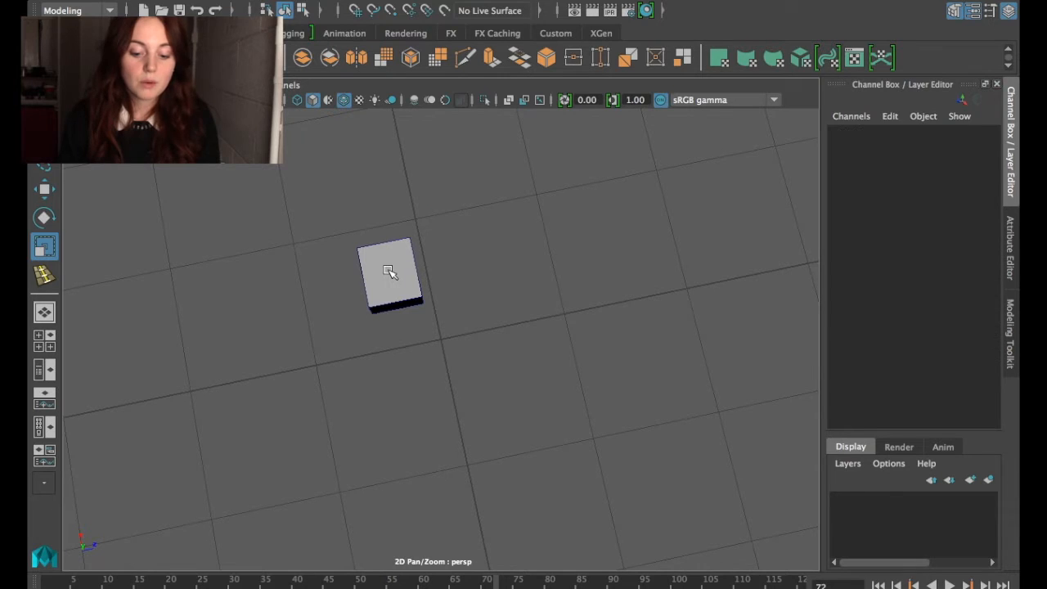
left_click(389, 272)
left_click_drag(461, 261, 477, 259)
left_click_drag(396, 299, 386, 217, "alt")
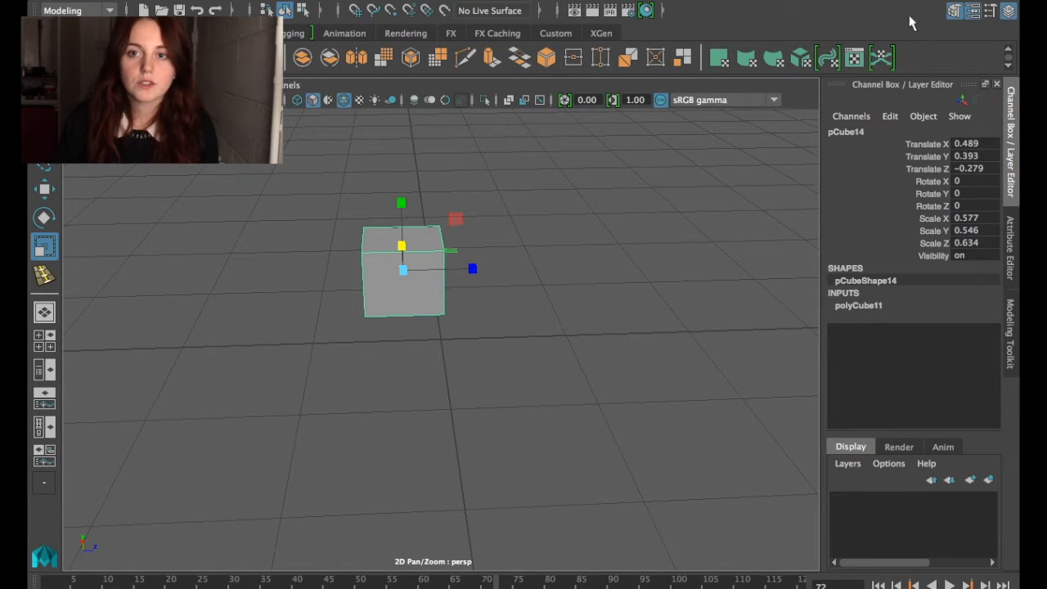
Show the Modeling Toolkit, select one top corner vertex of the cube in vertex mode, and try scaling it
left_click(954, 12)
left_click(954, 12)
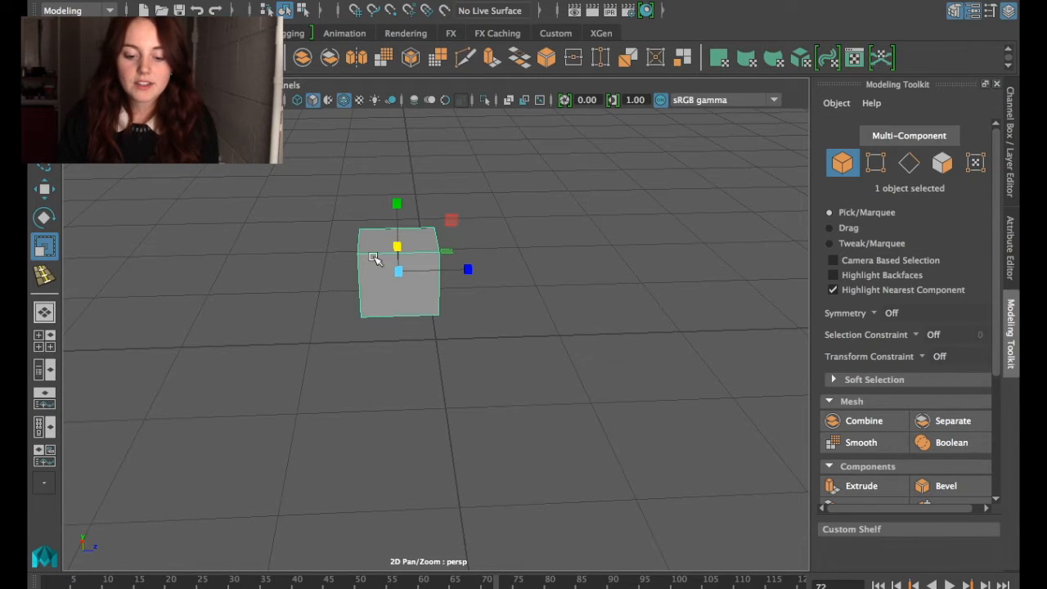
left_click(875, 165)
left_click(439, 252)
left_click_drag(507, 249, 569, 238)
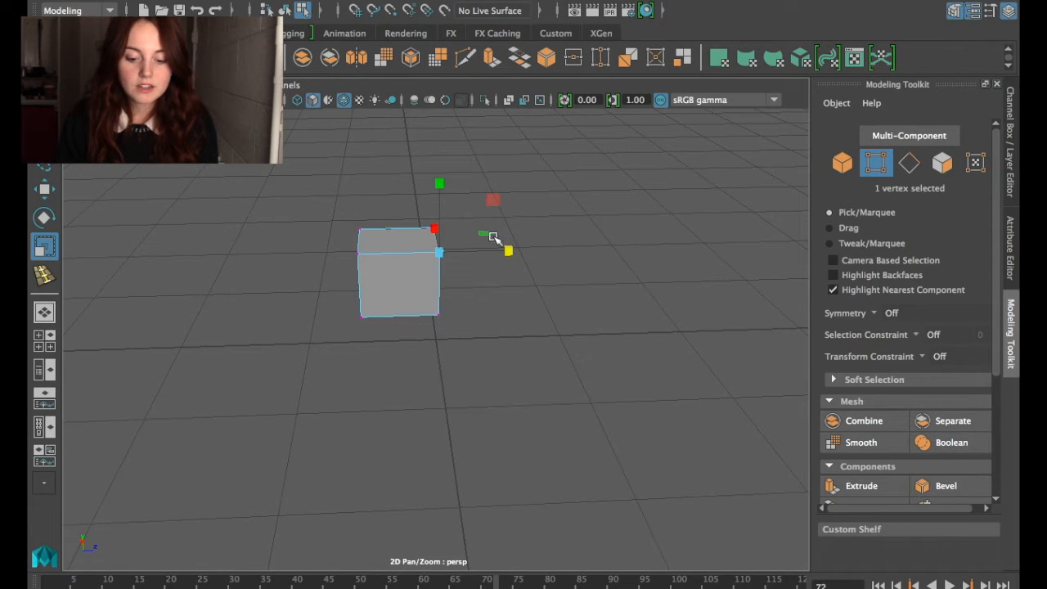
Try pulling the selected corner vertex far out from the cube along the Z axis and undo the move
left_click_drag(486, 226, 462, 236, "alt")
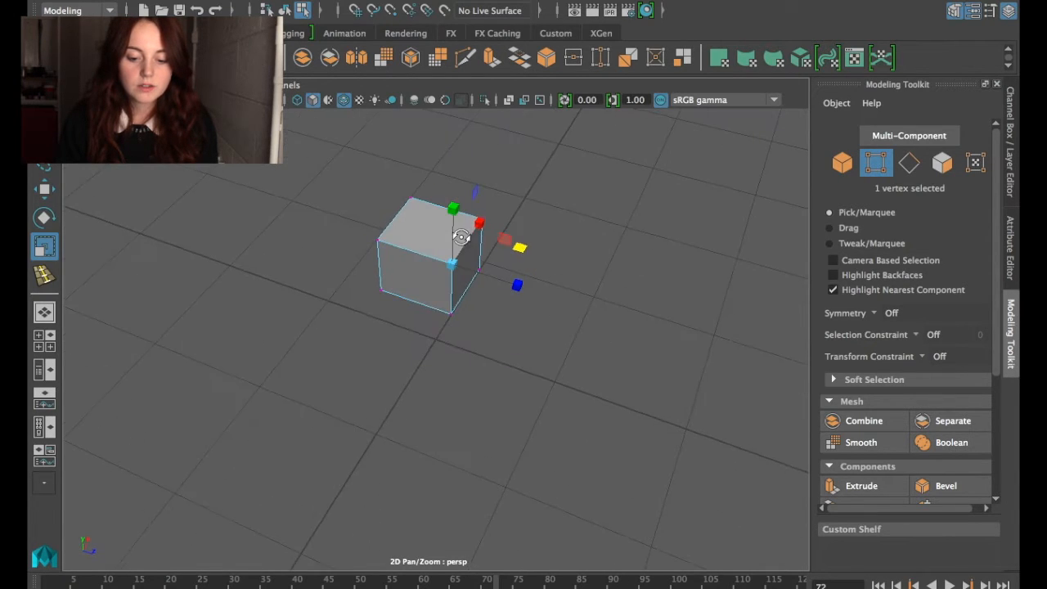
key("w")
left_click_drag(535, 290, 753, 352)
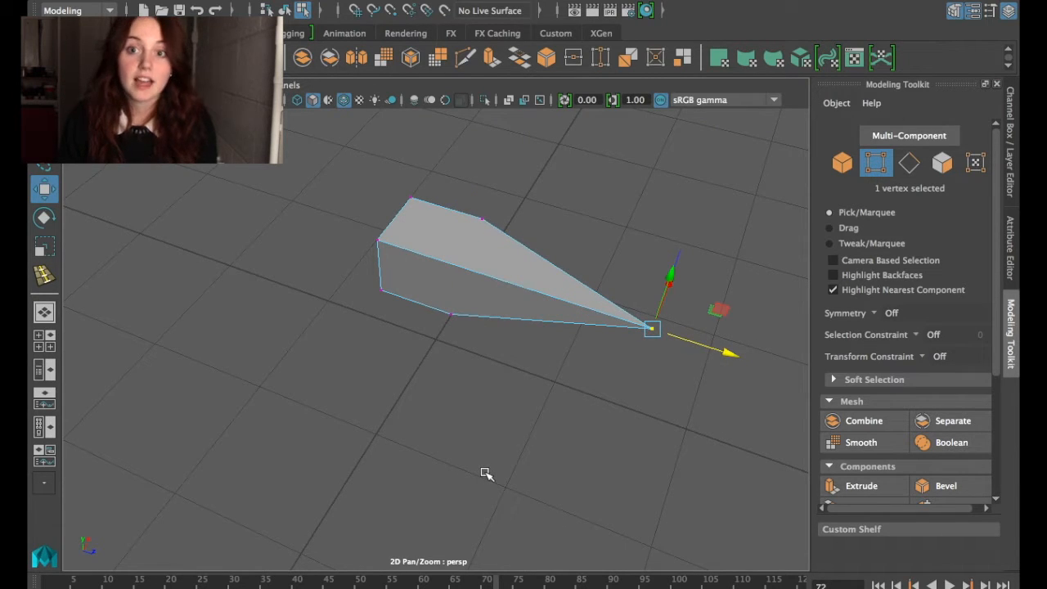
key("ctrl+z")
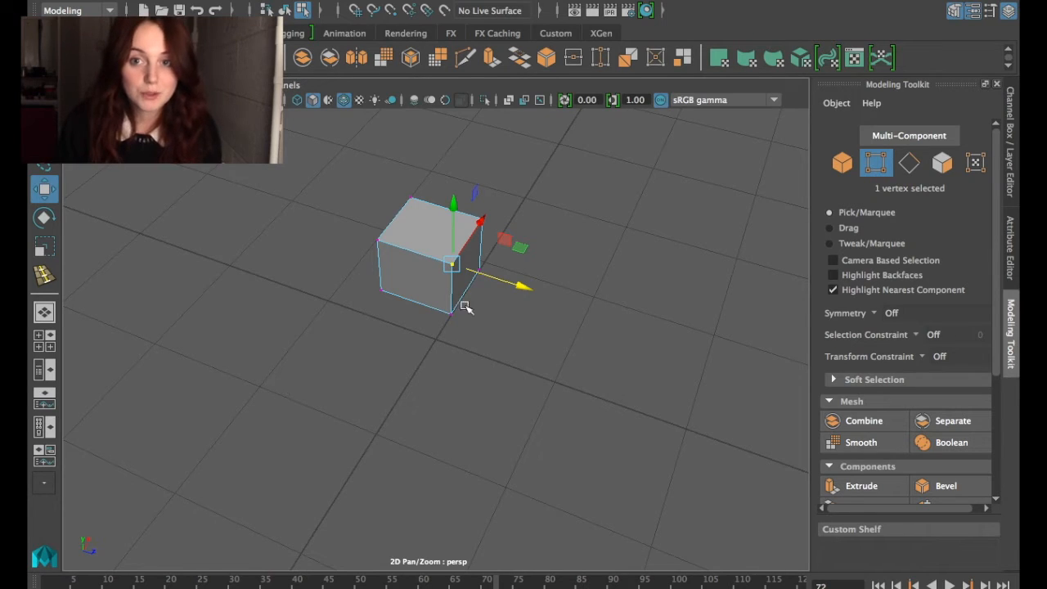
Switch to edge selection and select two of the cube's top edges one after the other
left_click(908, 164)
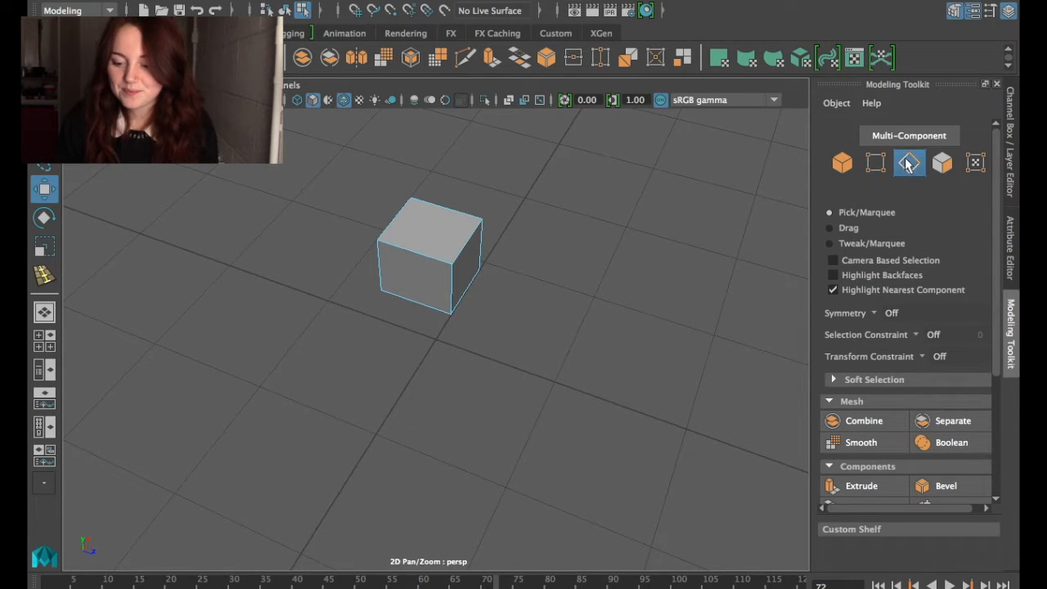
left_click(464, 247)
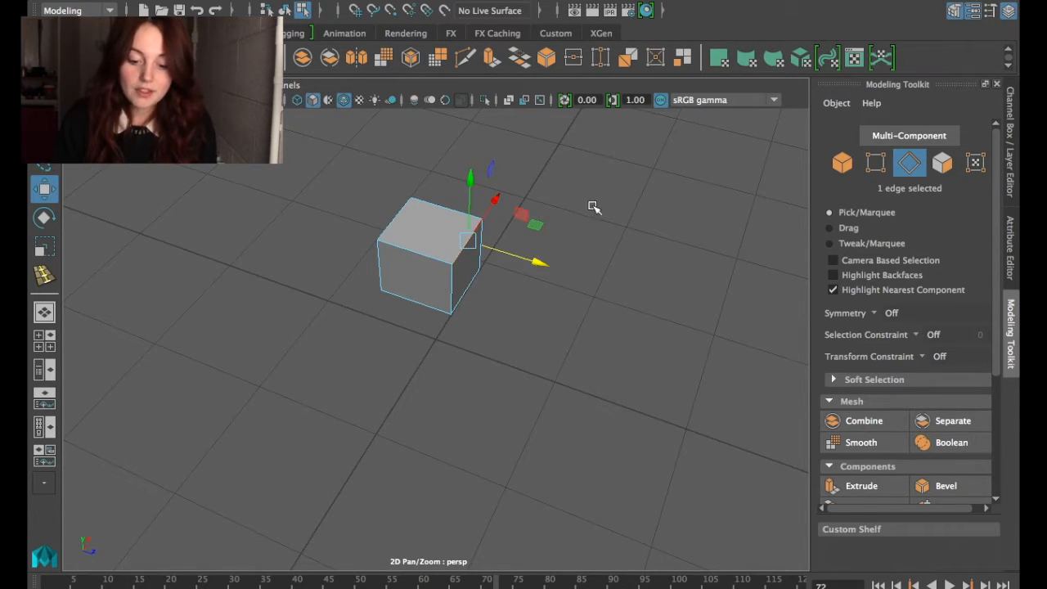
left_click(417, 254)
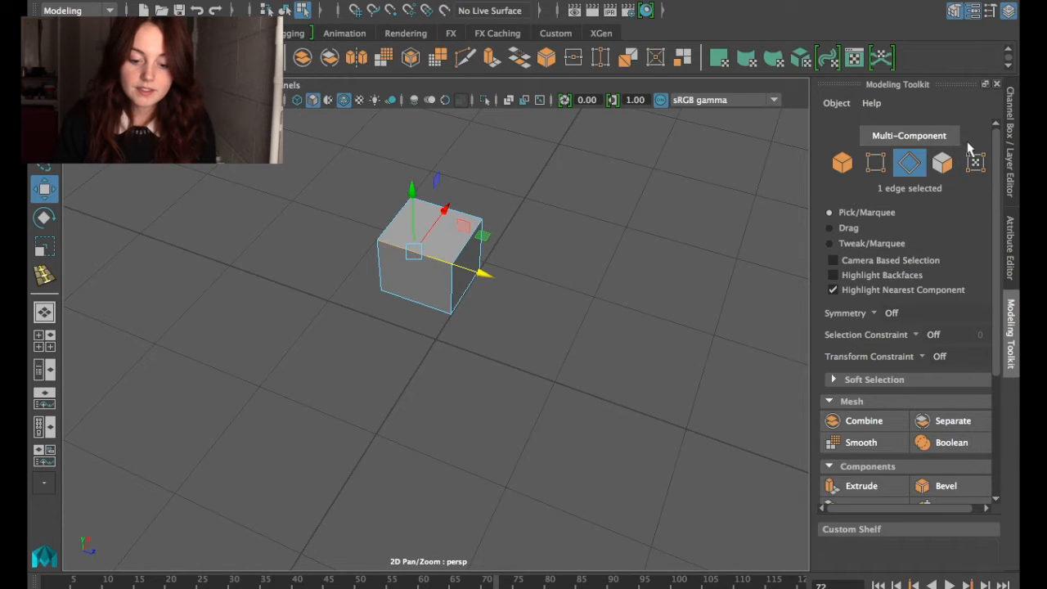
In face mode, select the cube's top face, add the two visible side faces, and reduce the selection to the top face
left_click(942, 163)
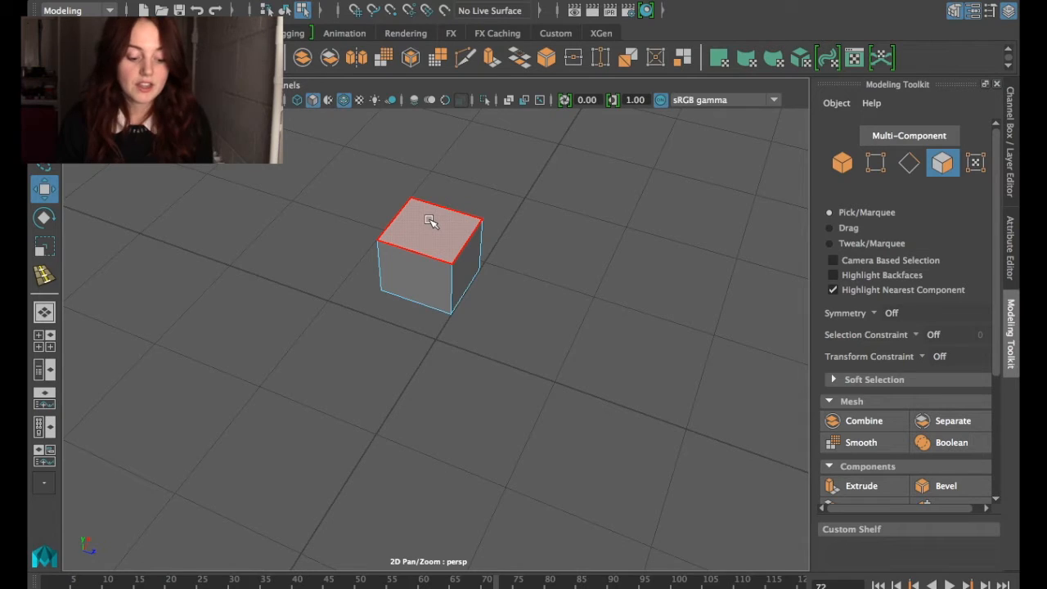
left_click(431, 217)
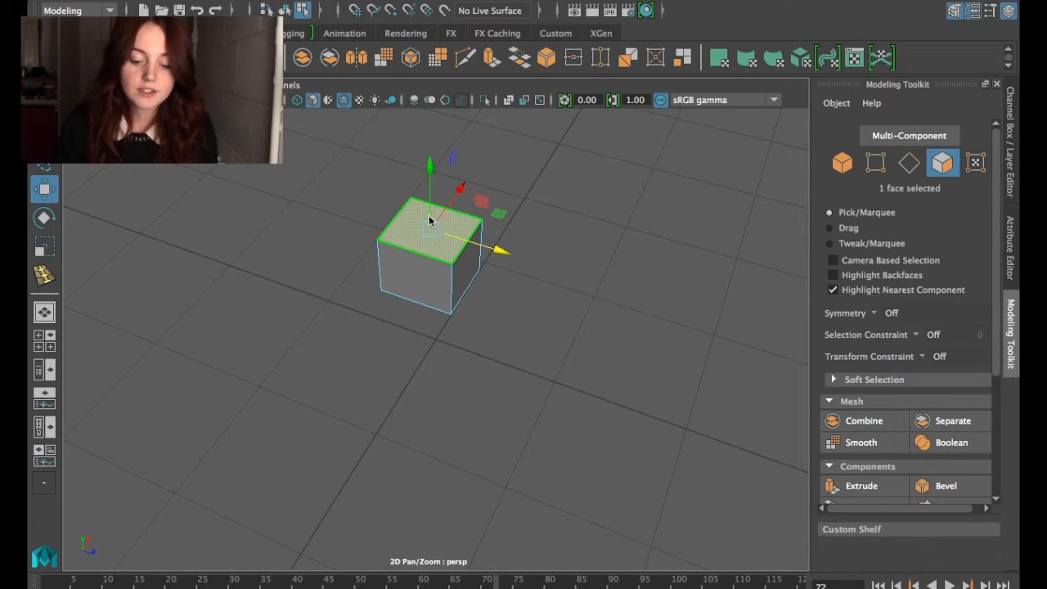
left_click(417, 282, "shift")
left_click(469, 258, "shift")
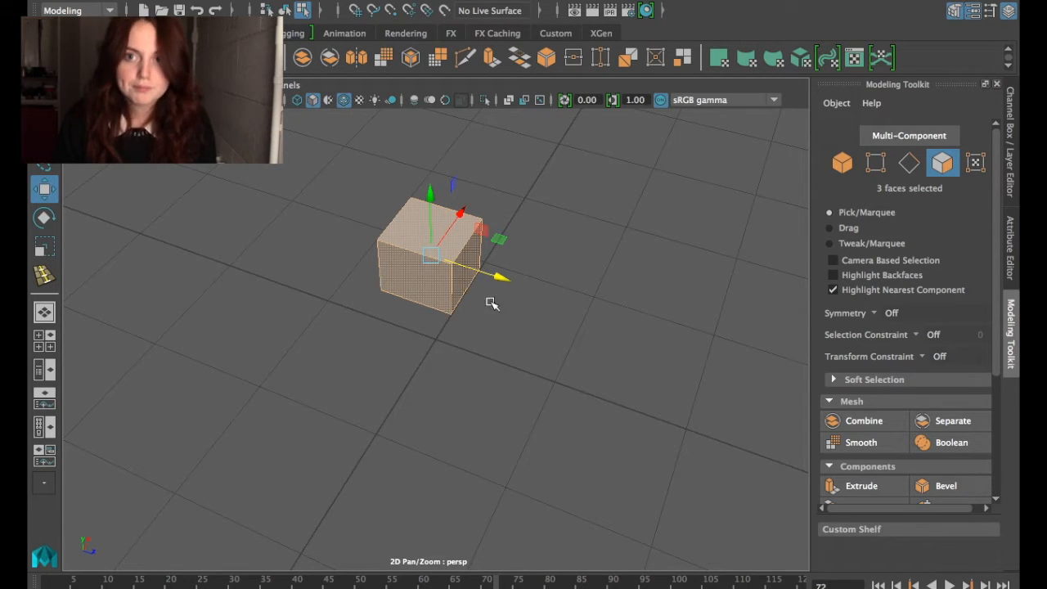
left_click(413, 236)
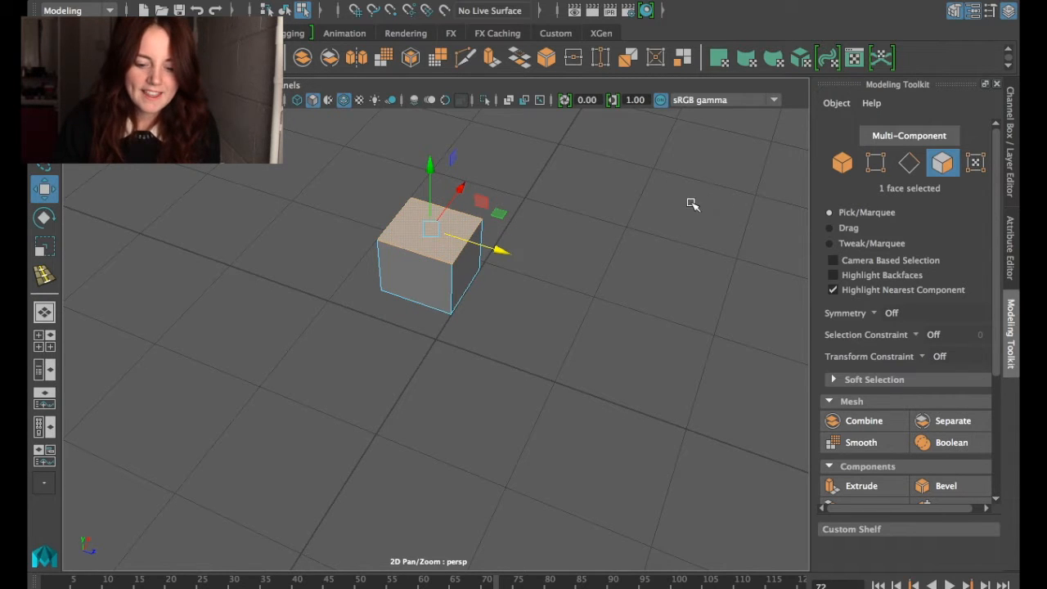
Extrude the cube's top face upward with a Local Translate Z of about 0.126
left_click_drag(400, 278, 467, 283, "alt")
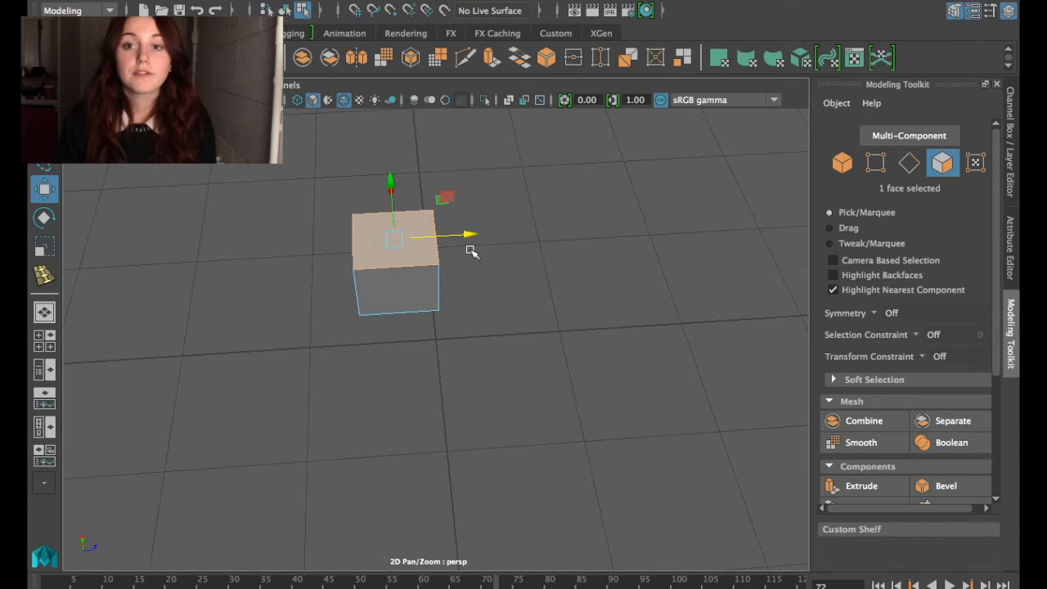
scroll(879, 425, "down", 4)
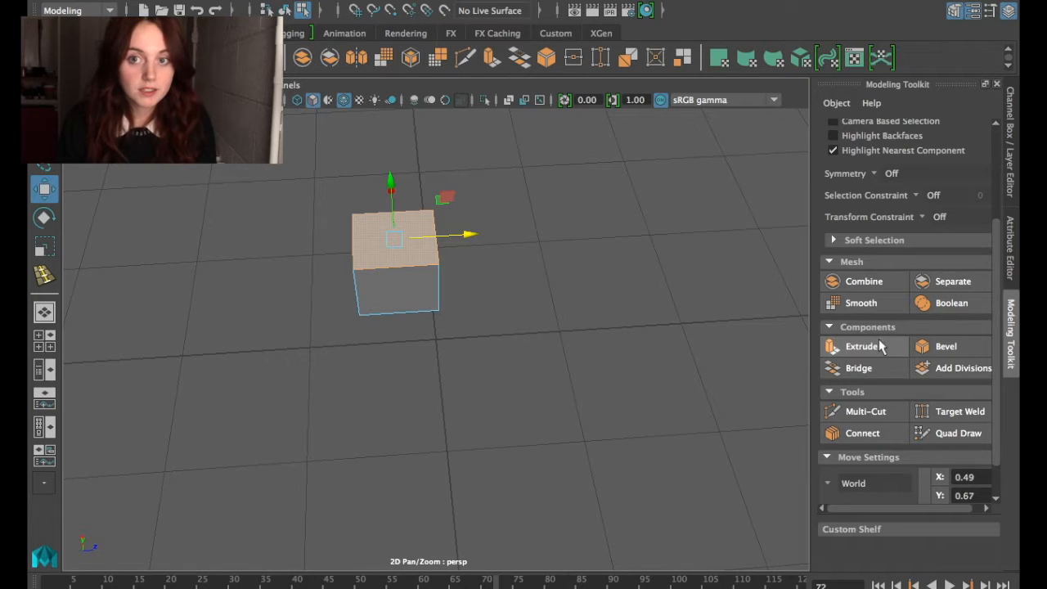
left_click(871, 347)
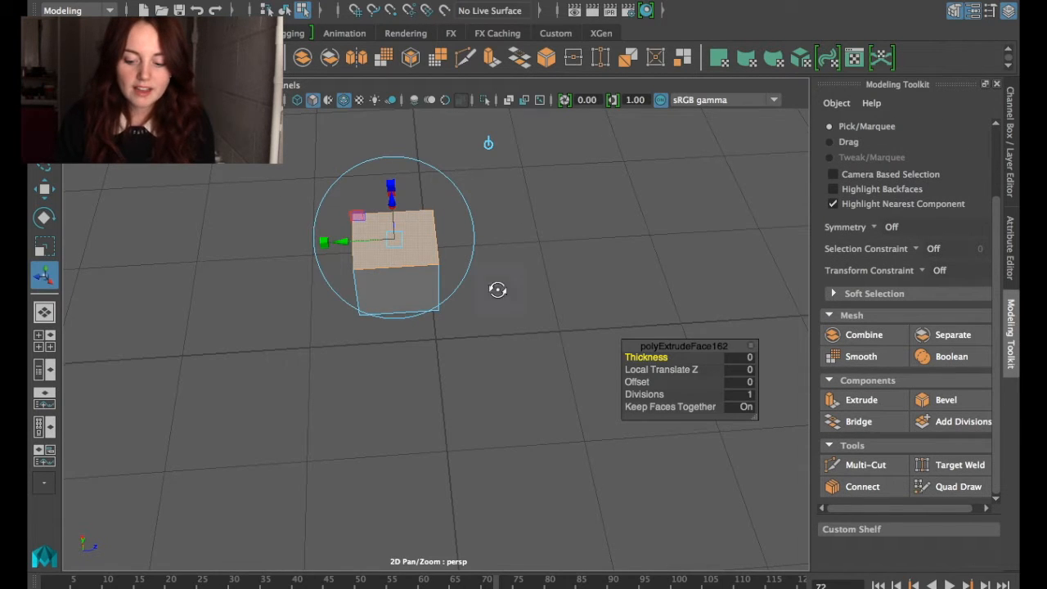
left_click_drag(496, 292, 435, 151, "alt")
left_click_drag(393, 190, 395, 175)
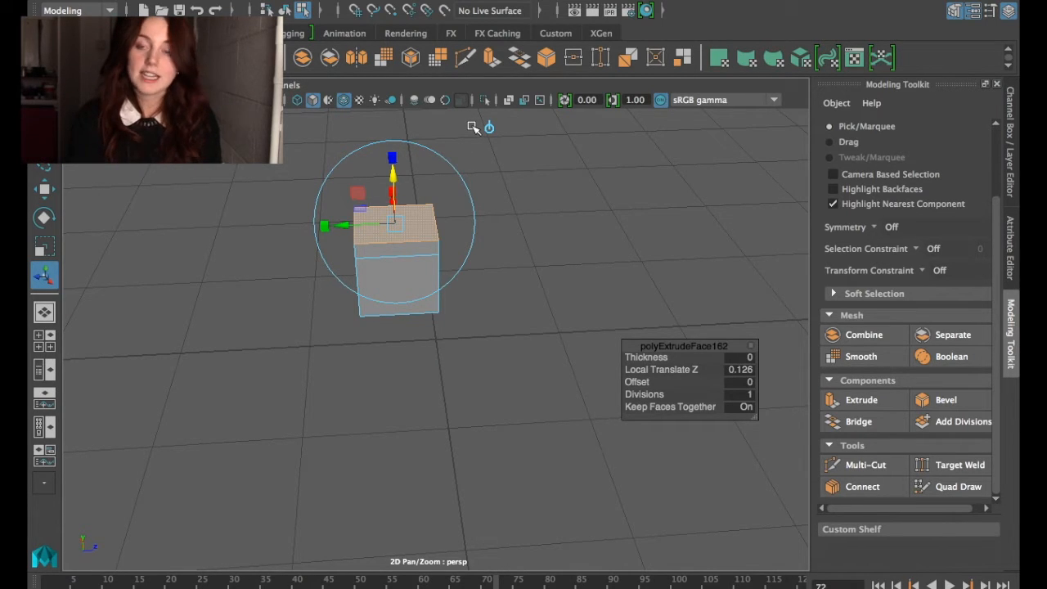
Scale the extruded top face inward horizontally to form sloped sides around a smaller top
key("e")
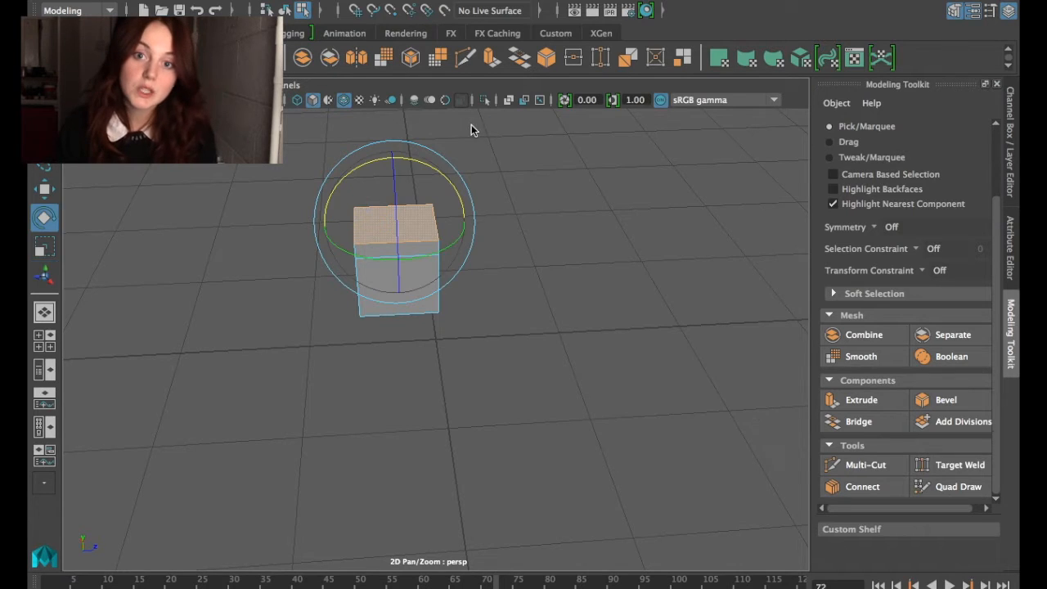
key("r")
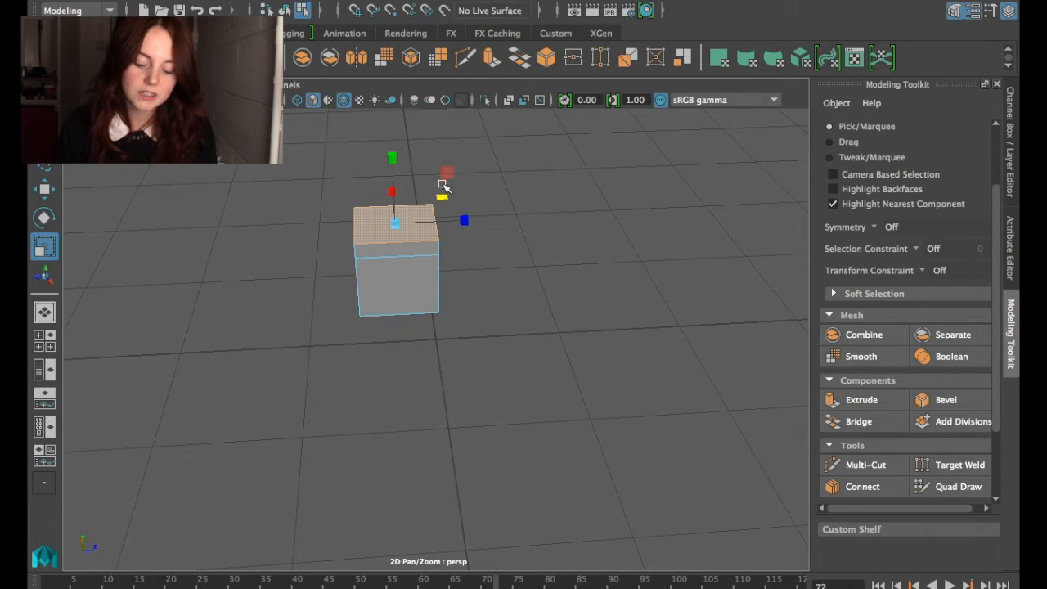
left_click_drag(442, 197, 434, 204)
left_click_drag(518, 196, 518, 240, "alt")
mouse_move(442, 199)
left_mouse_down()
mouse_move(459, 183)
mouse_move(444, 217)
mouse_move(441, 204)
left_mouse_up()
left_click_drag(505, 262, 546, 202, "alt")
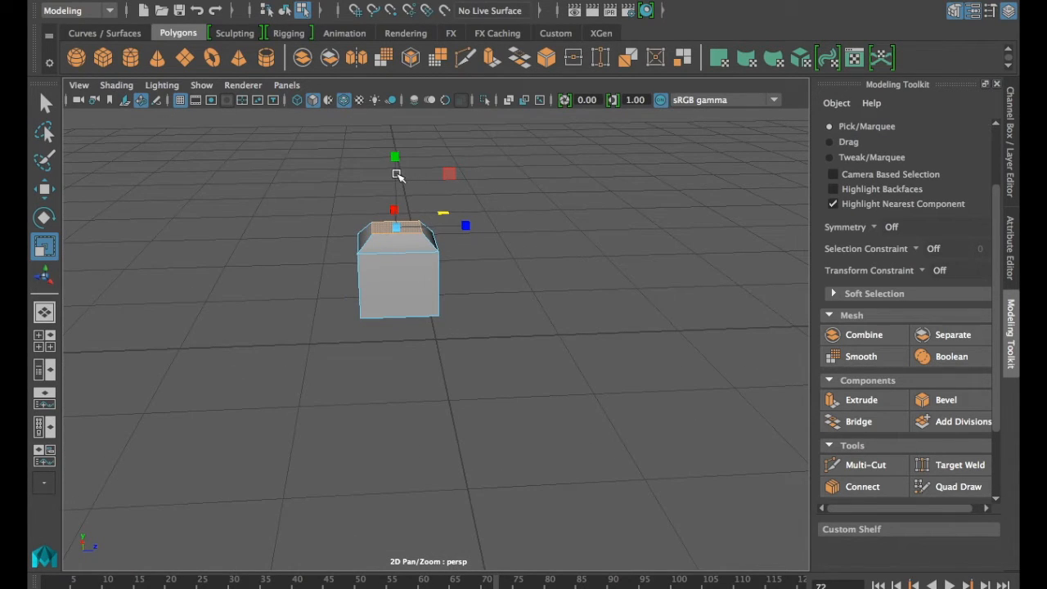
left_click_drag(471, 166, 490, 105, "alt")
Extrude the narrowed top face upward with a Local Translate Z of about 0.502
key("w")
left_click_drag(409, 169, 488, 184, "alt")
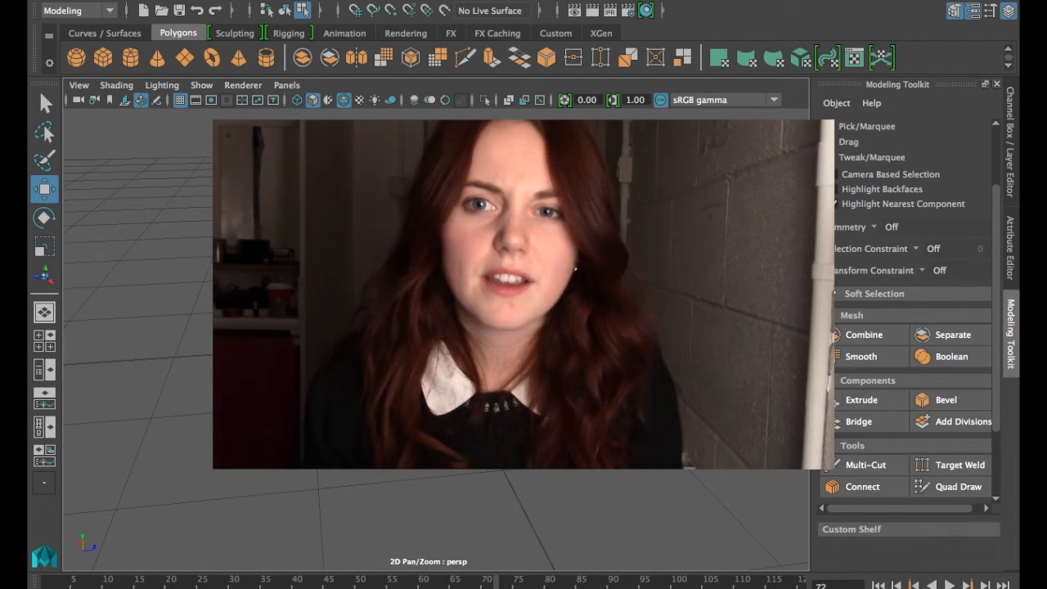
left_click(859, 401)
left_click_drag(389, 183, 389, 143)
left_click_drag(439, 351, 604, 354, "alt")
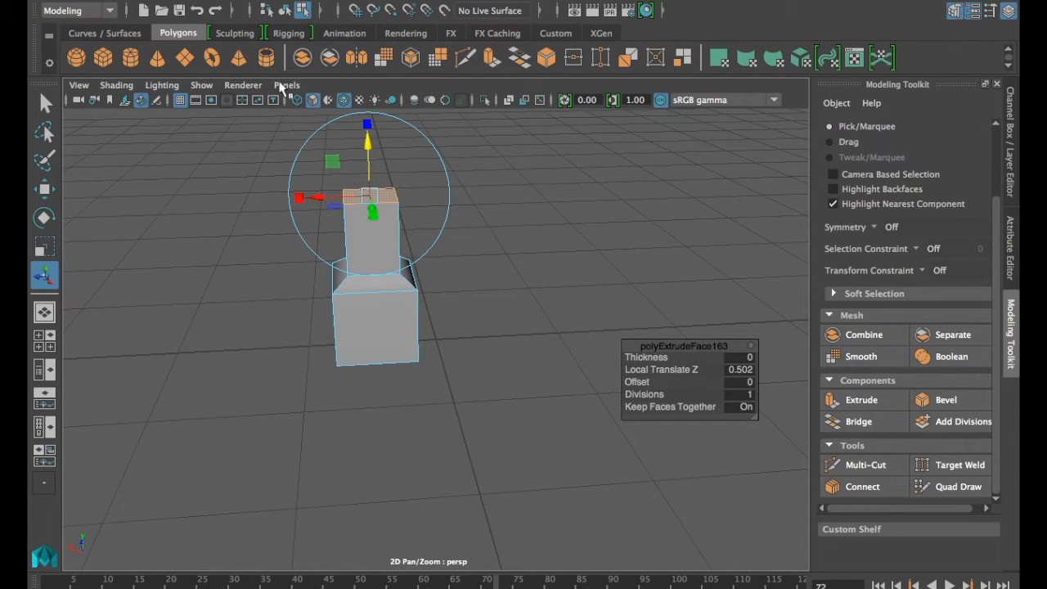
left_click_drag(464, 303, 393, 163, "alt")
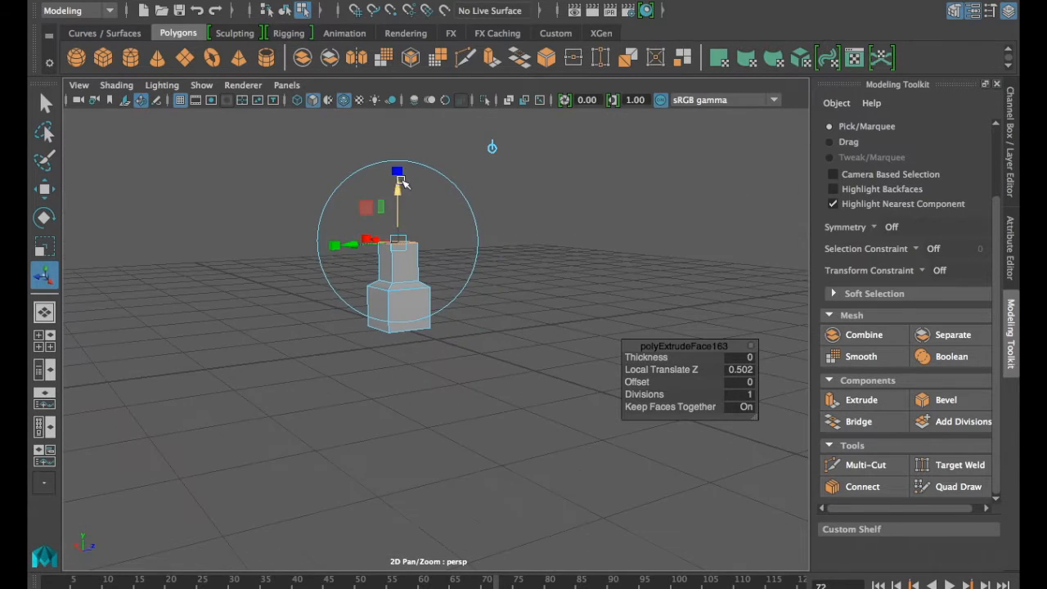
Stretch the extrusion into a tall column with a Local Translate Z of about 3.099
left_click_drag(391, 105, 429, 151)
left_click_drag(489, 221, 432, 174, "alt")
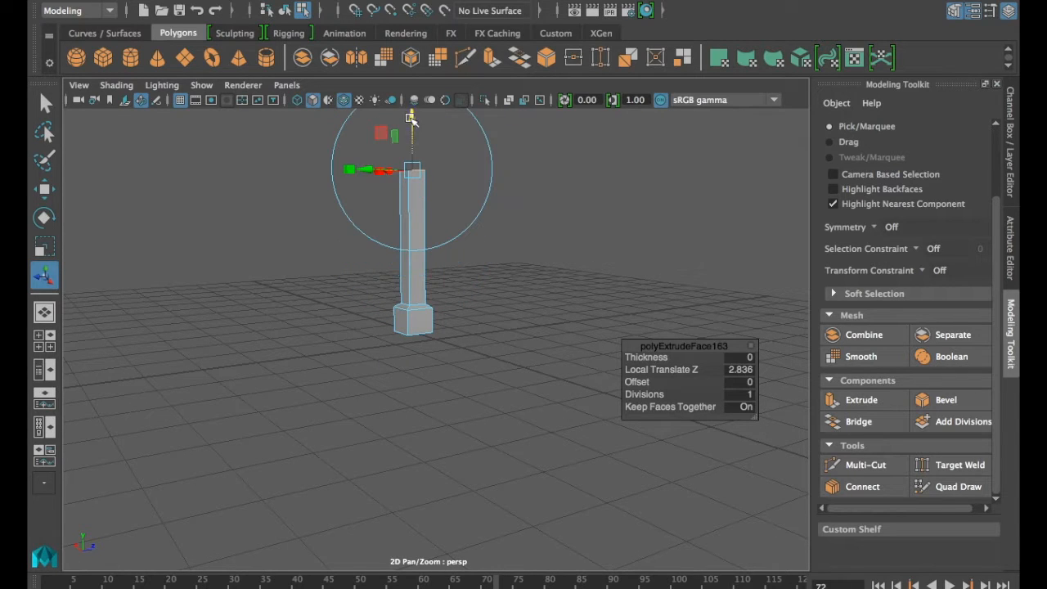
left_click_drag(412, 120, 412, 108)
left_click_drag(425, 238, 354, 292, "alt")
left_click_drag(423, 127, 420, 124)
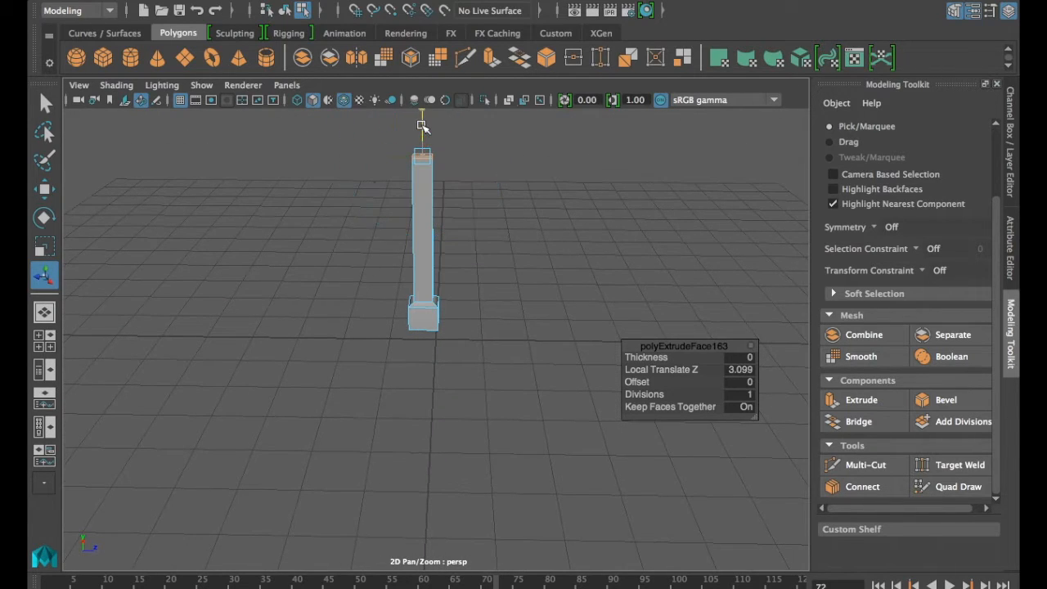
left_click_drag(411, 354, 523, 350, "alt")
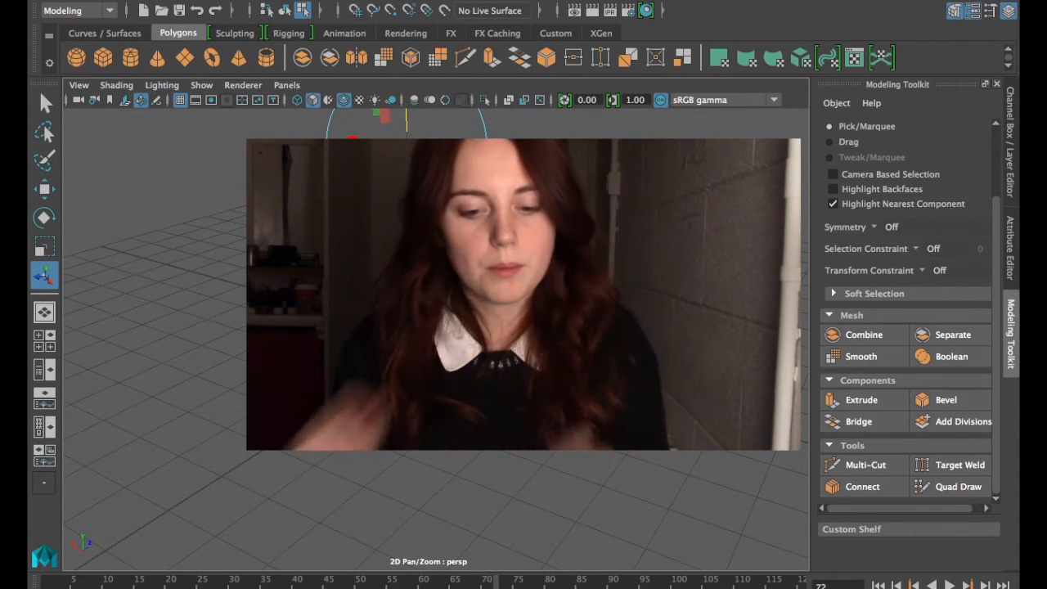
Try rotating the top face of the tall column
key("e")
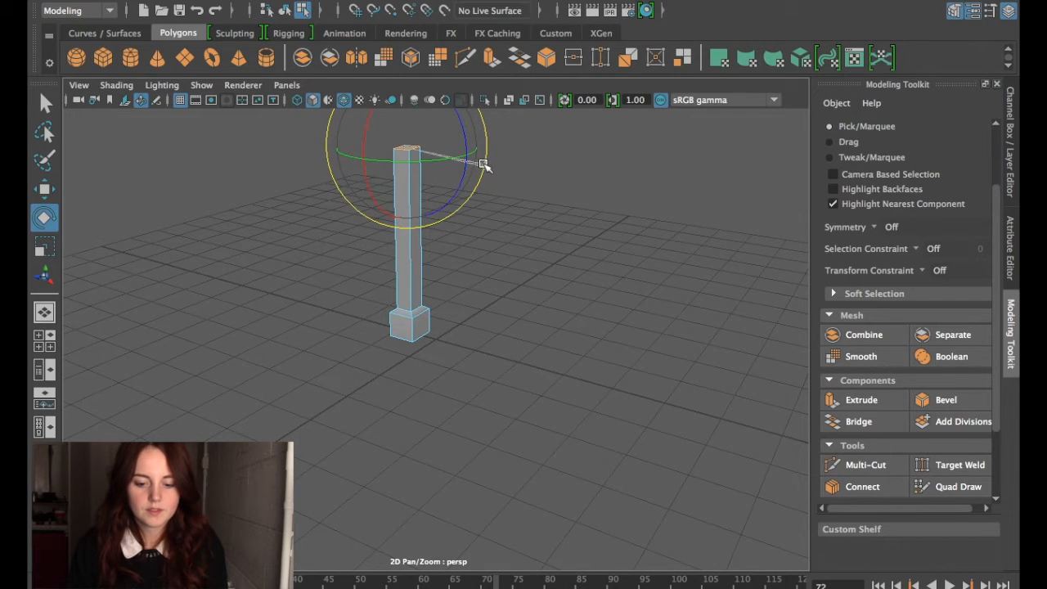
left_click_drag(474, 248, 474, 281, "alt")
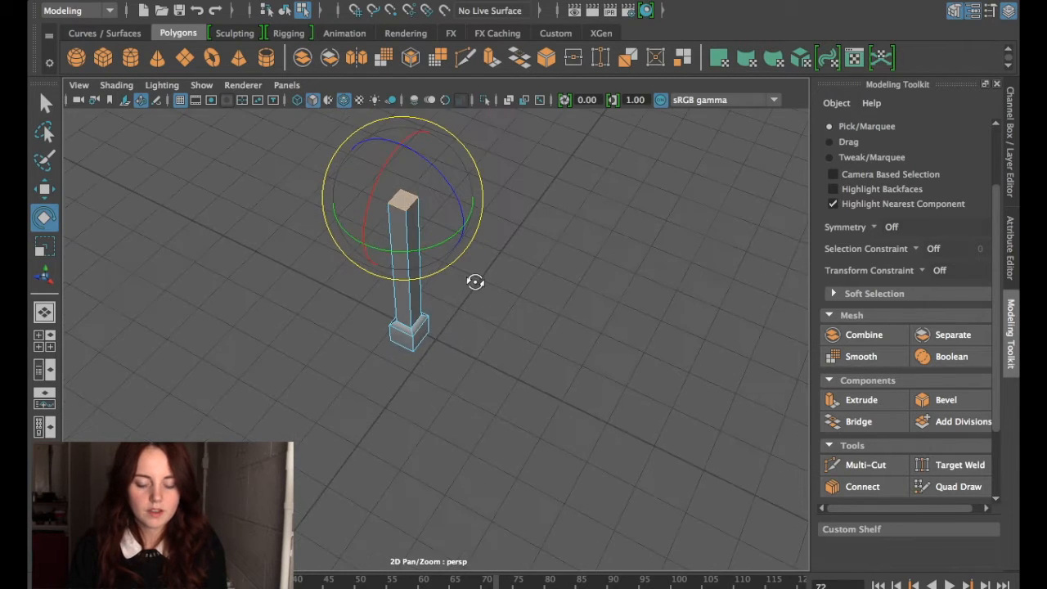
left_click_drag(464, 210, 450, 199)
left_click_drag(464, 323, 517, 270, "alt")
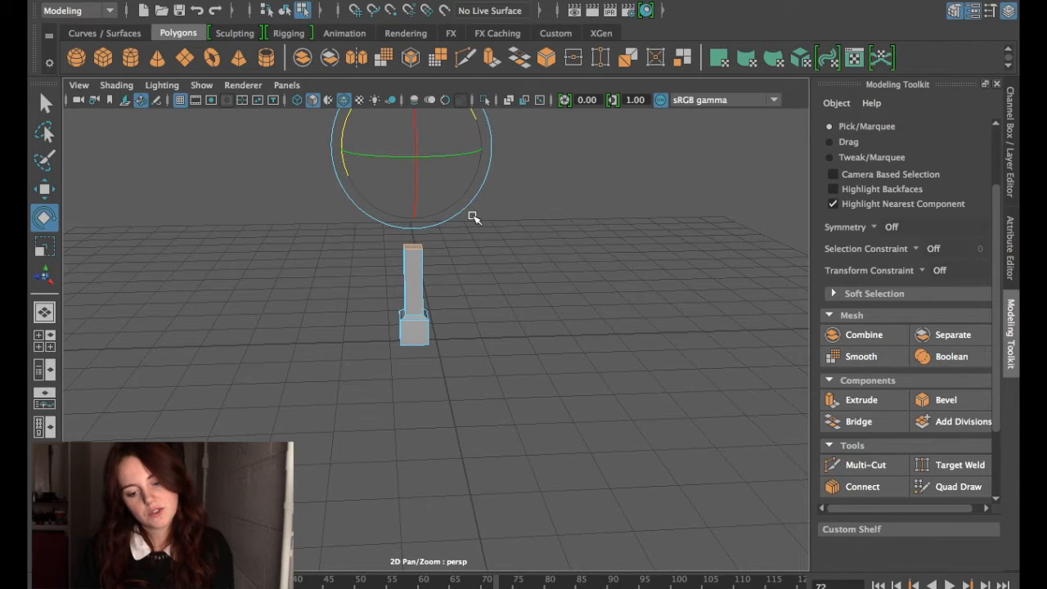
left_click_drag(472, 216, 453, 283, "alt")
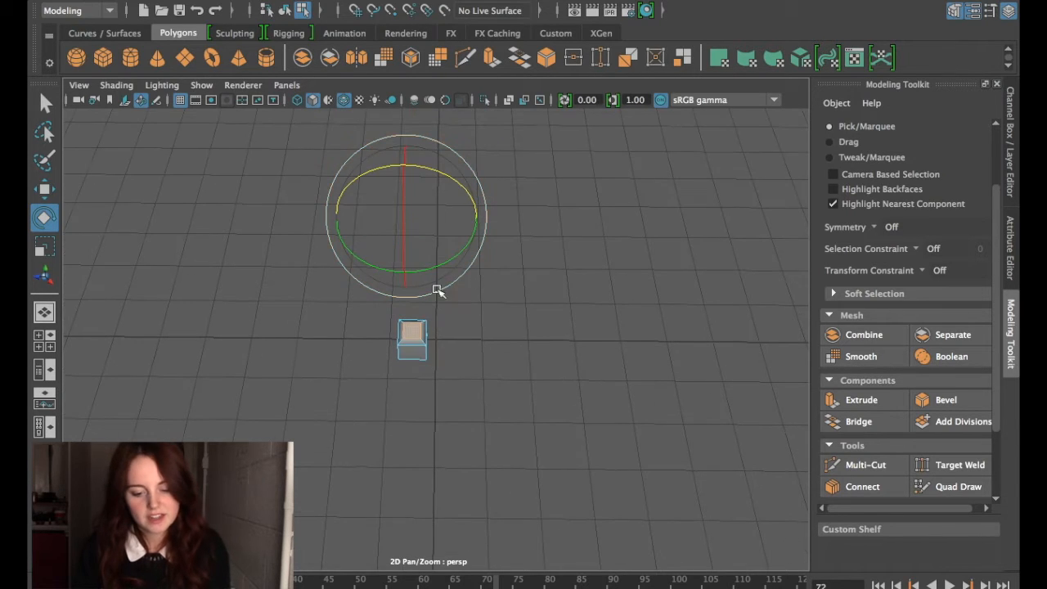
left_click_drag(437, 189, 442, 177)
left_click_drag(503, 374, 407, 340, "alt")
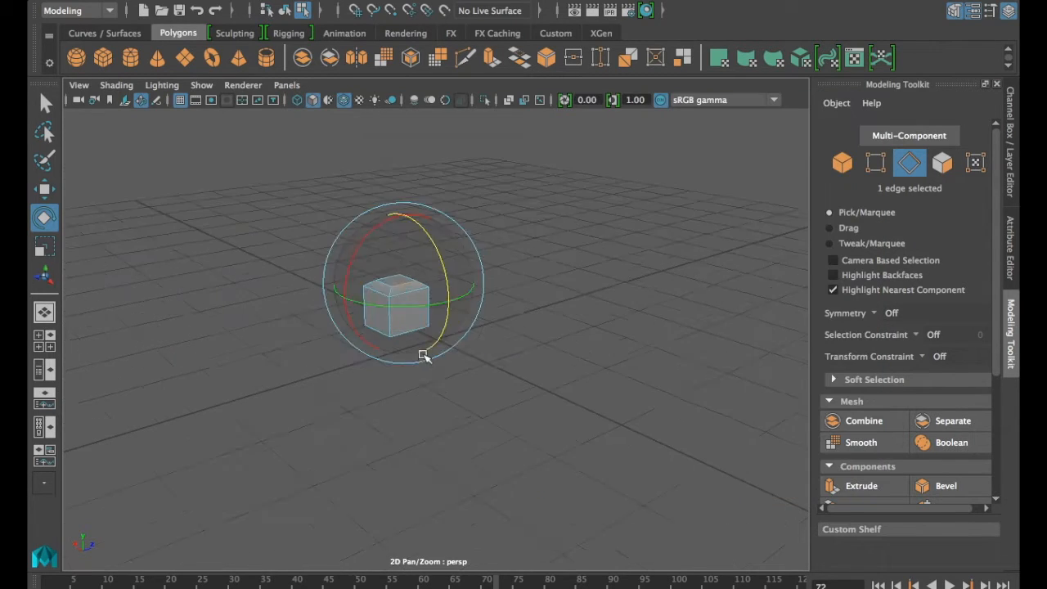
Select the loop of four edges around the small top face
key("q")
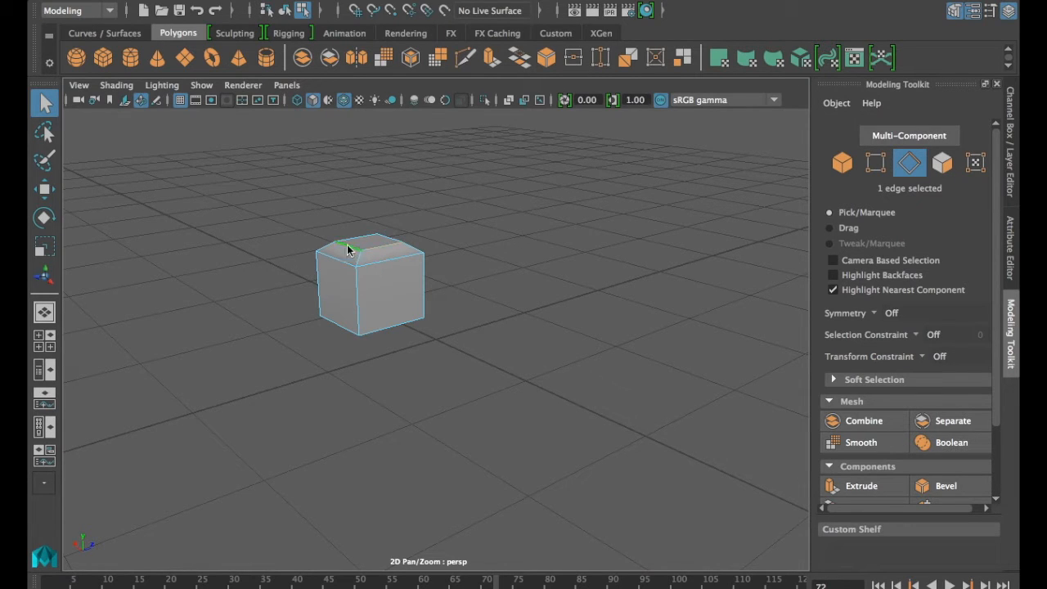
left_click_drag(351, 199, 319, 282, "alt")
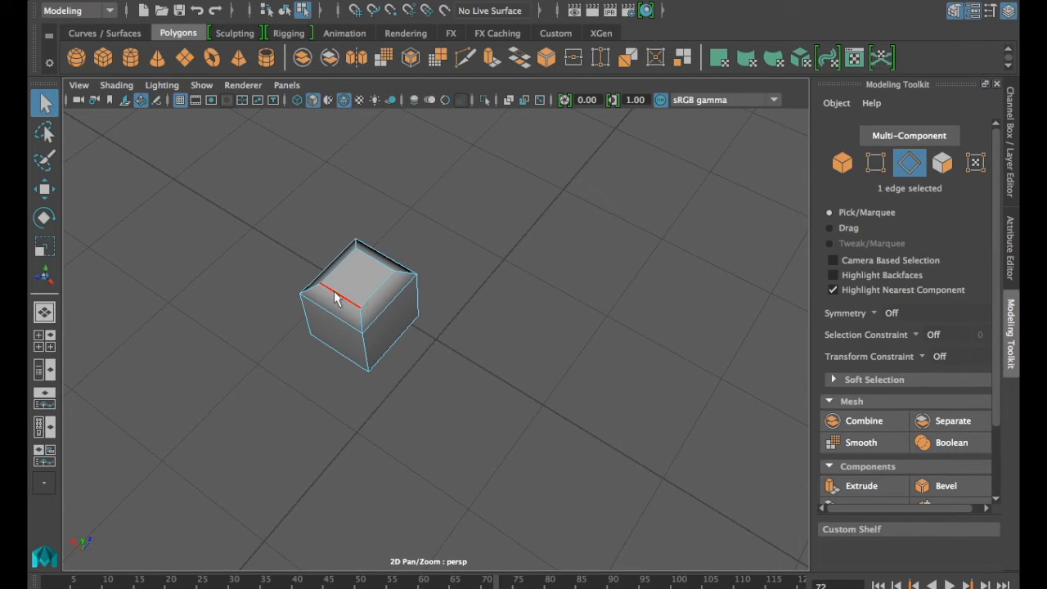
double_click(376, 297)
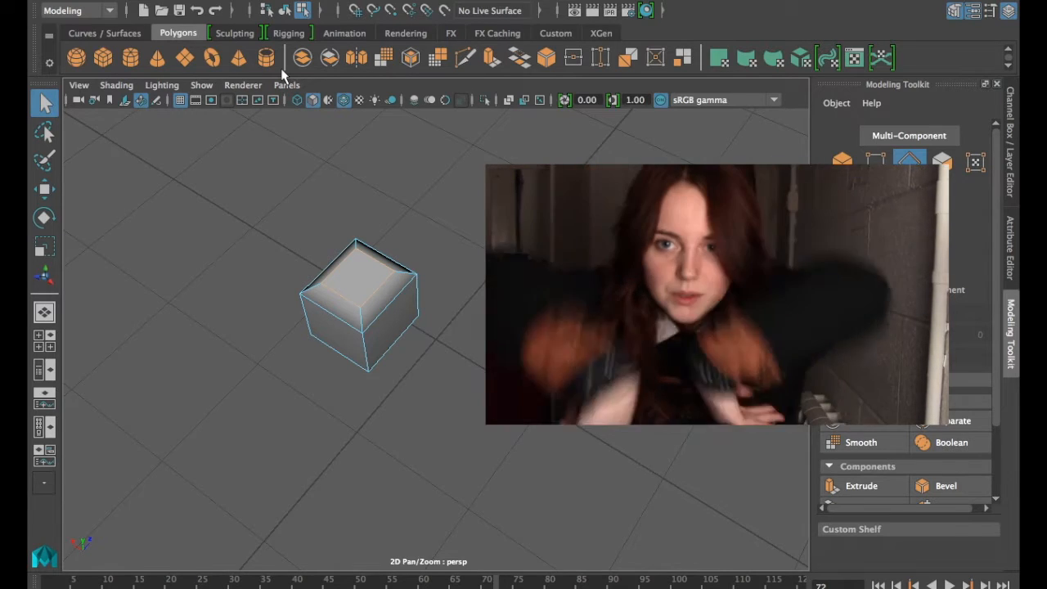
Rotate the selected four-edge loop so the small top face tilts slightly sideways
left_click_drag(114, 305, 318, 254, "alt")
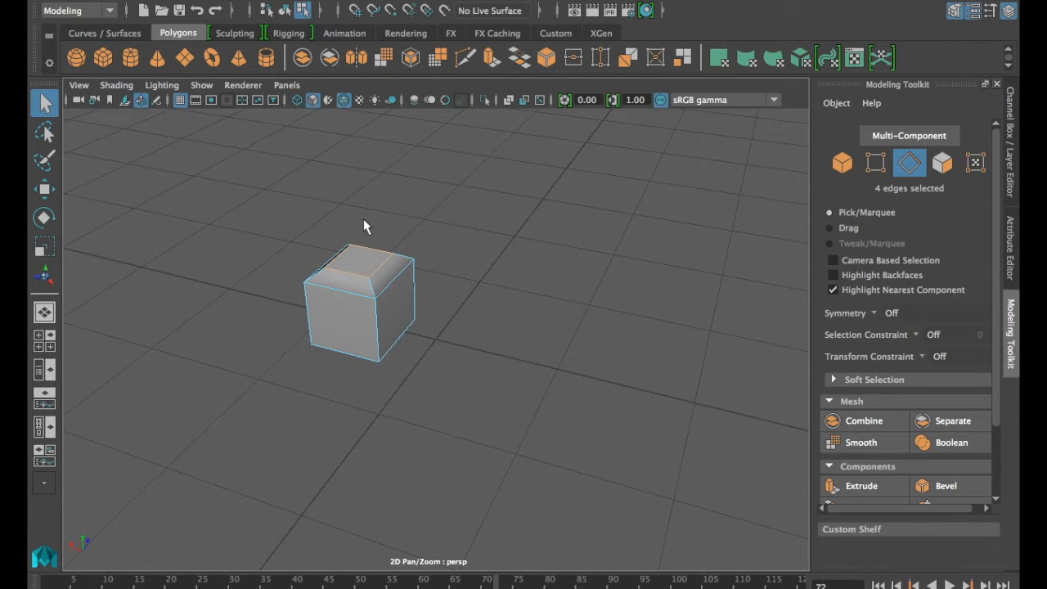
key("r")
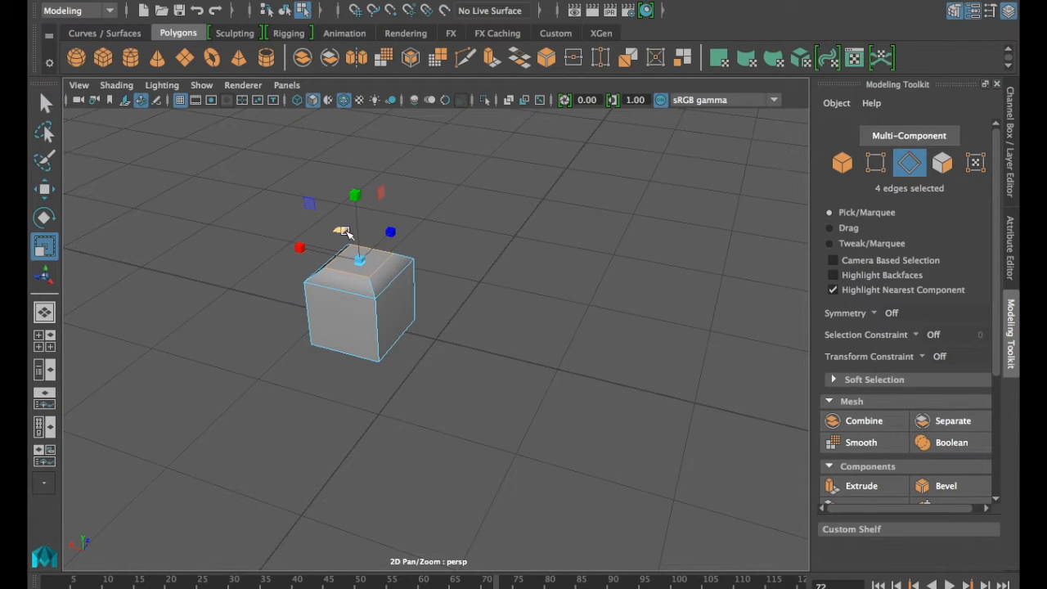
key("e")
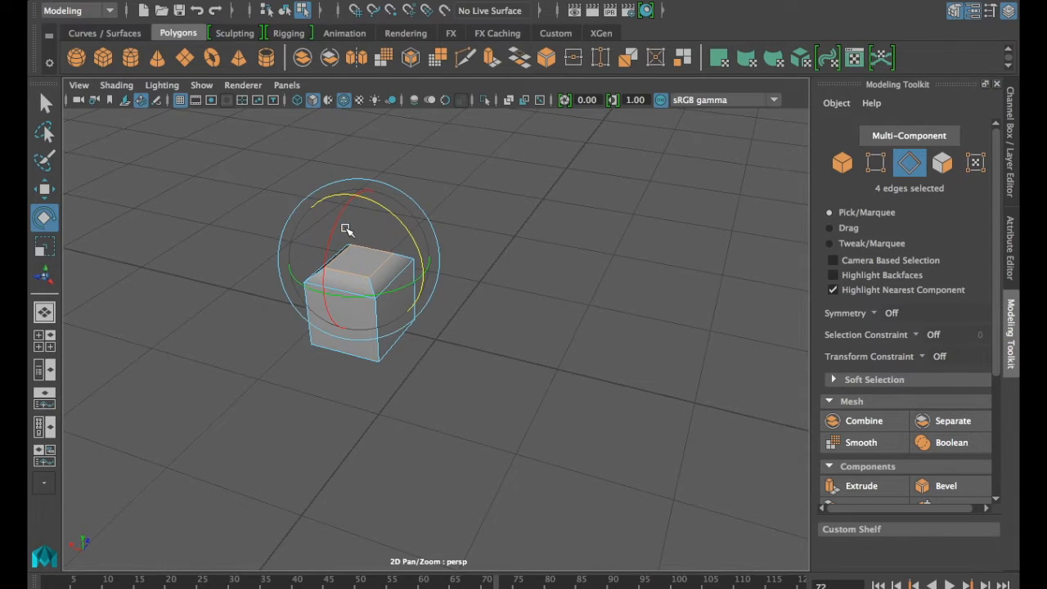
left_click_drag(399, 227, 421, 319)
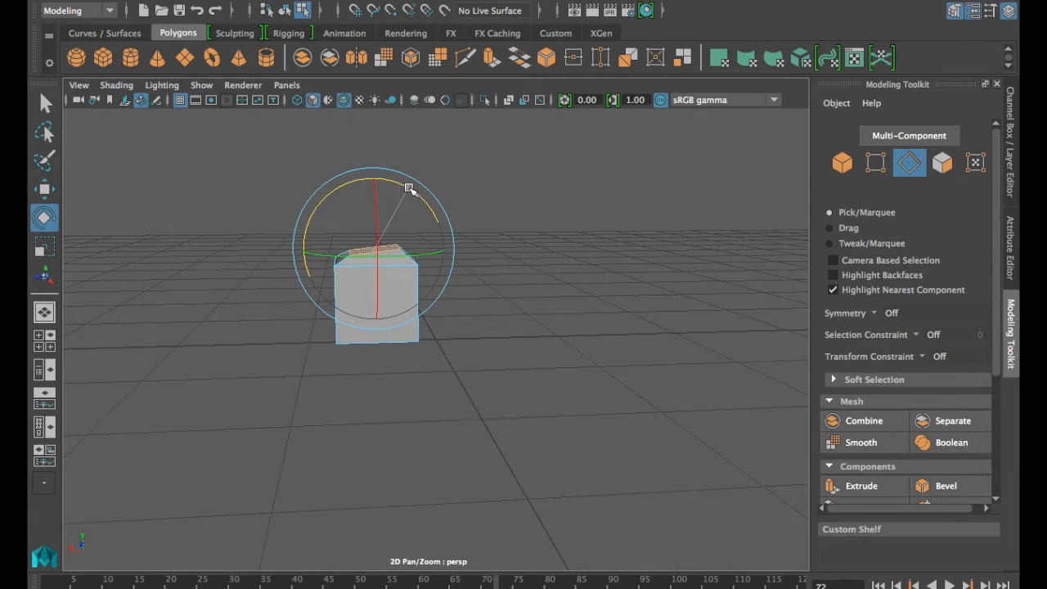
Extrude the tilted top outward along its slant with a Local Translate Z of about 0.652
left_click(856, 486)
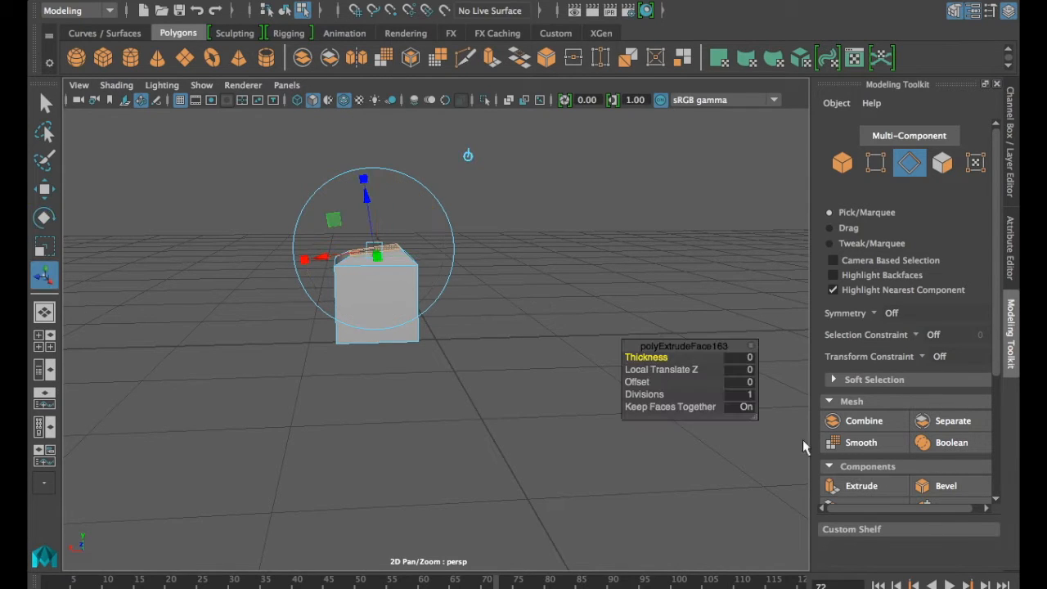
left_click_drag(367, 197, 328, 108)
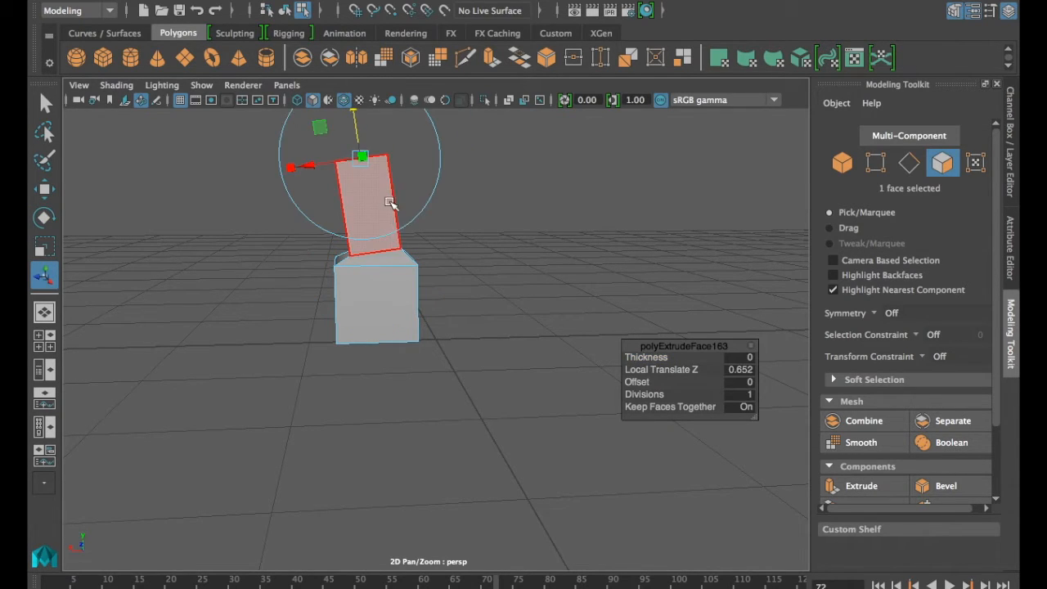
left_click(597, 285)
left_click_drag(559, 229, 448, 240, "alt")
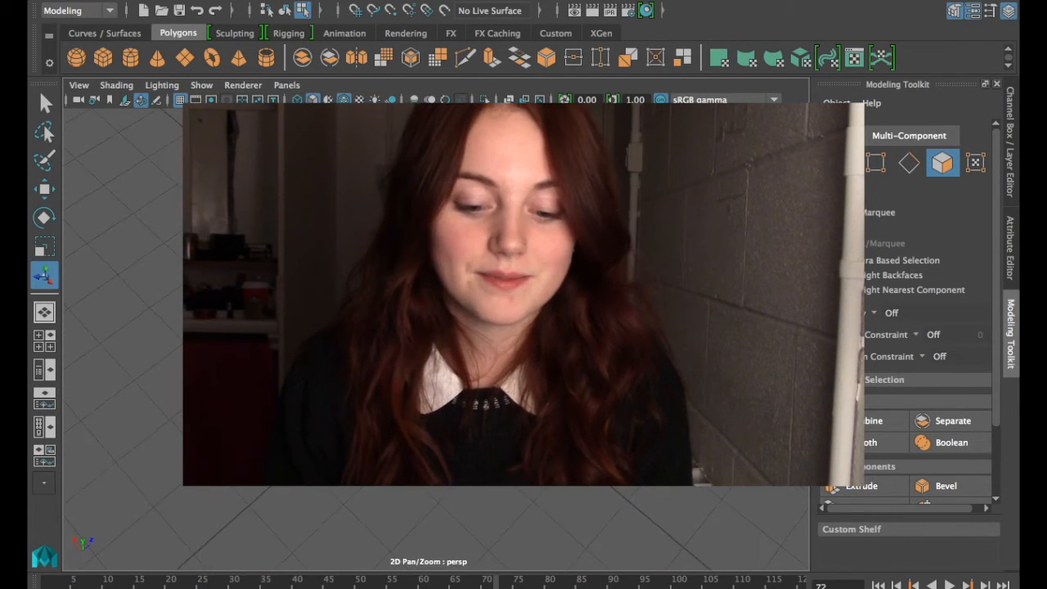
Extend the extrusion of the tilted top face to a Local Translate Z of about 2.551
left_click_drag(434, 327, 383, 208, "alt")
scroll(390, 237, "up", 7)
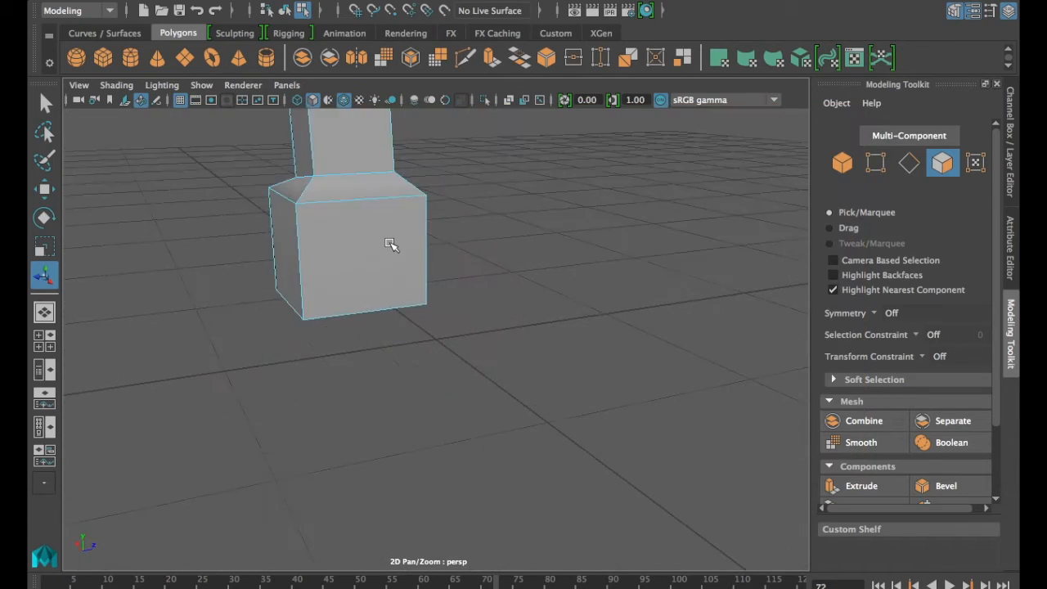
scroll(390, 242, "down", 7)
scroll(387, 240, "up", 6)
left_click_drag(318, 191, 356, 218, "alt")
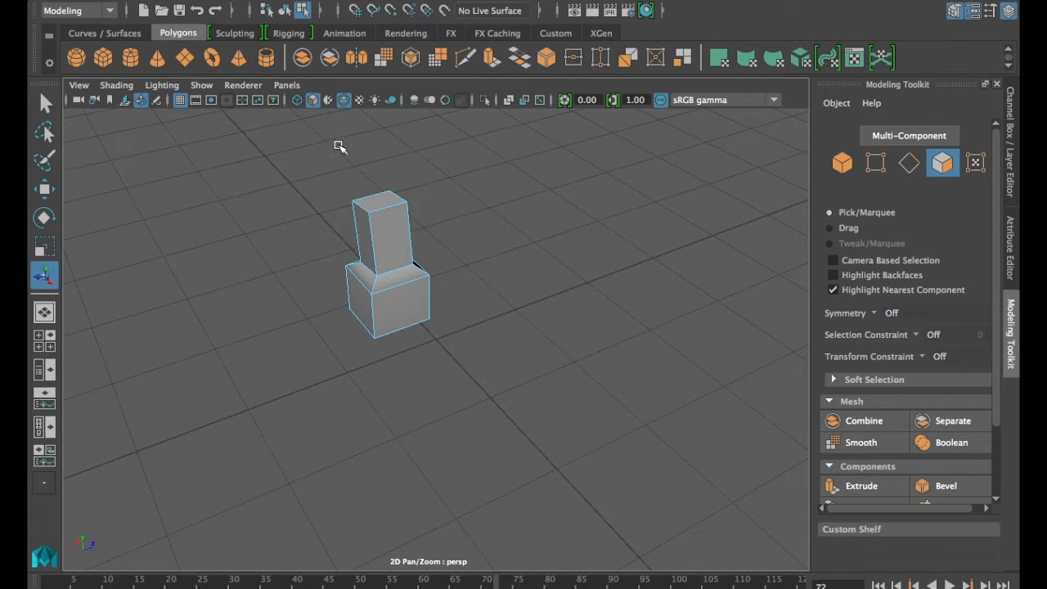
left_click(341, 147)
key("ctrl+e")
scroll(400, 165, "down", 2)
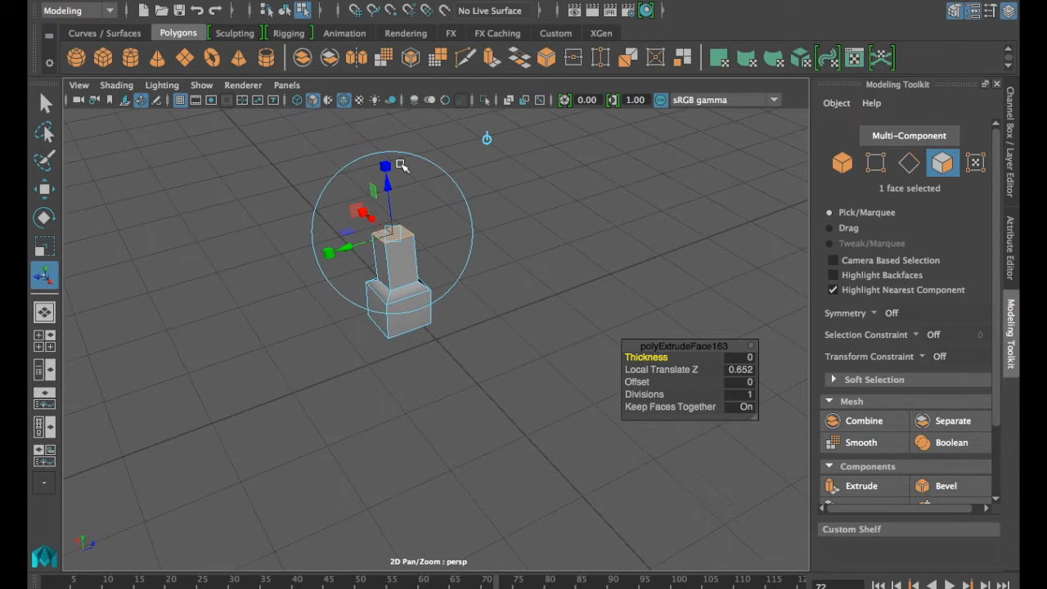
left_click_drag(400, 165, 373, 167, "alt")
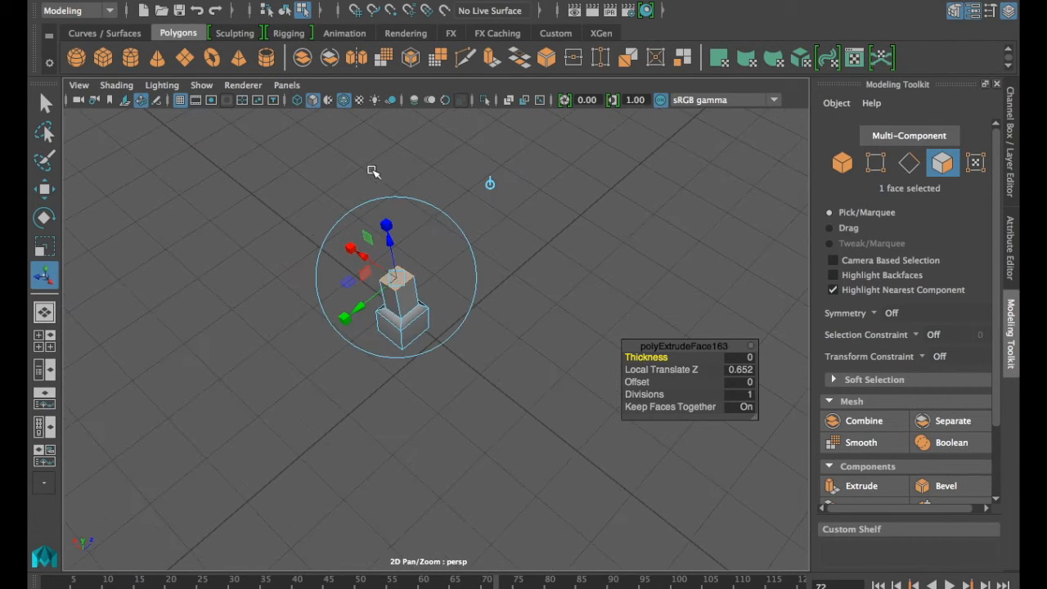
left_click_drag(389, 237, 349, 136)
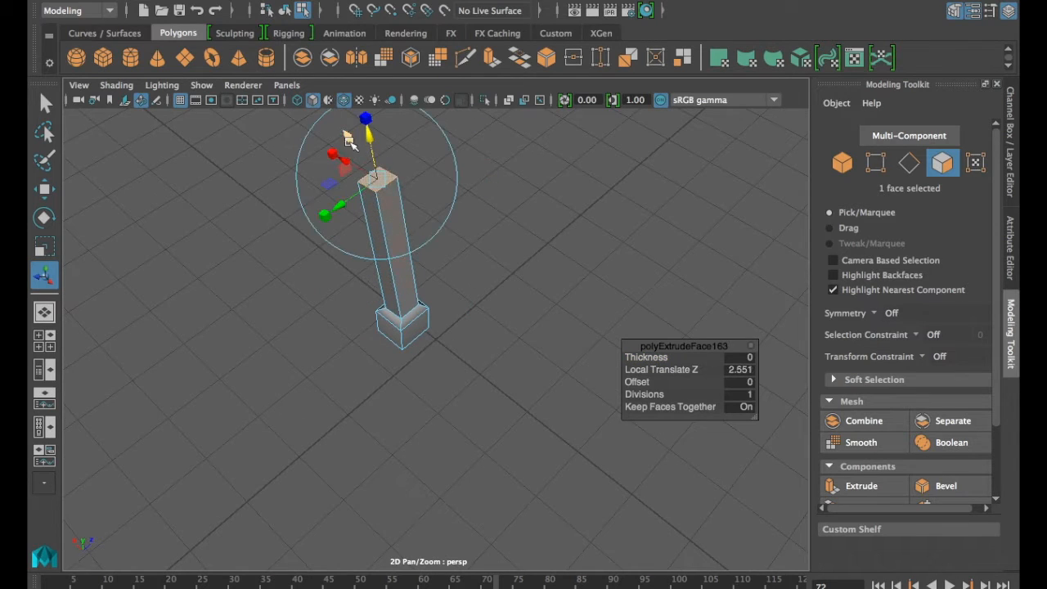
Set the extrusion's Thickness to 0.4 and lengthen it to a Local Translate Z of about 3.744
left_click_drag(655, 357, 658, 356)
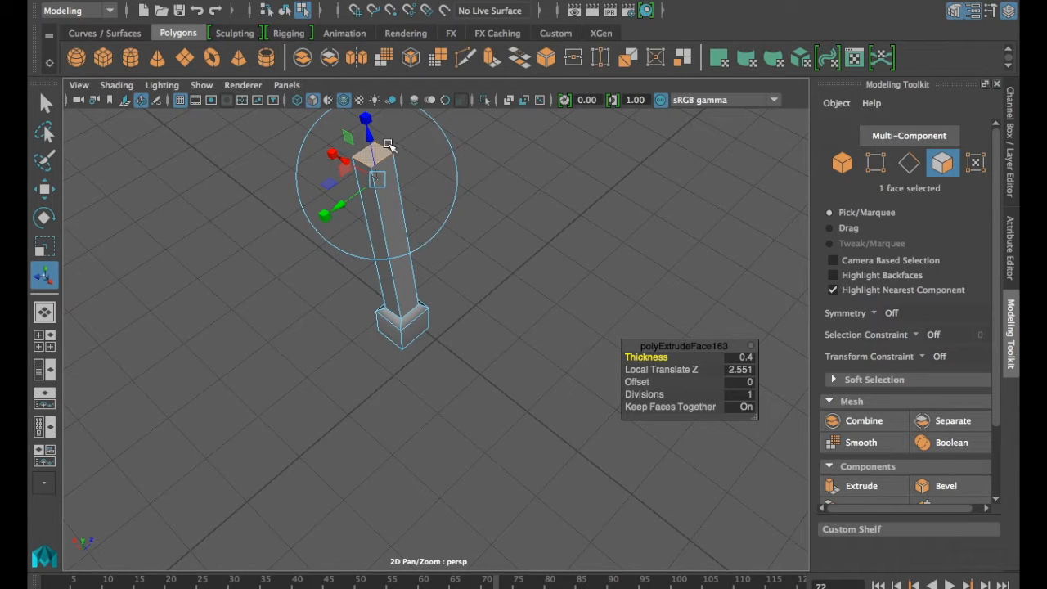
left_click_drag(370, 139, 362, 109)
left_click_drag(472, 300, 420, 292, "alt")
left_click_drag(427, 147, 423, 121)
left_click_drag(400, 294, 530, 304, "alt")
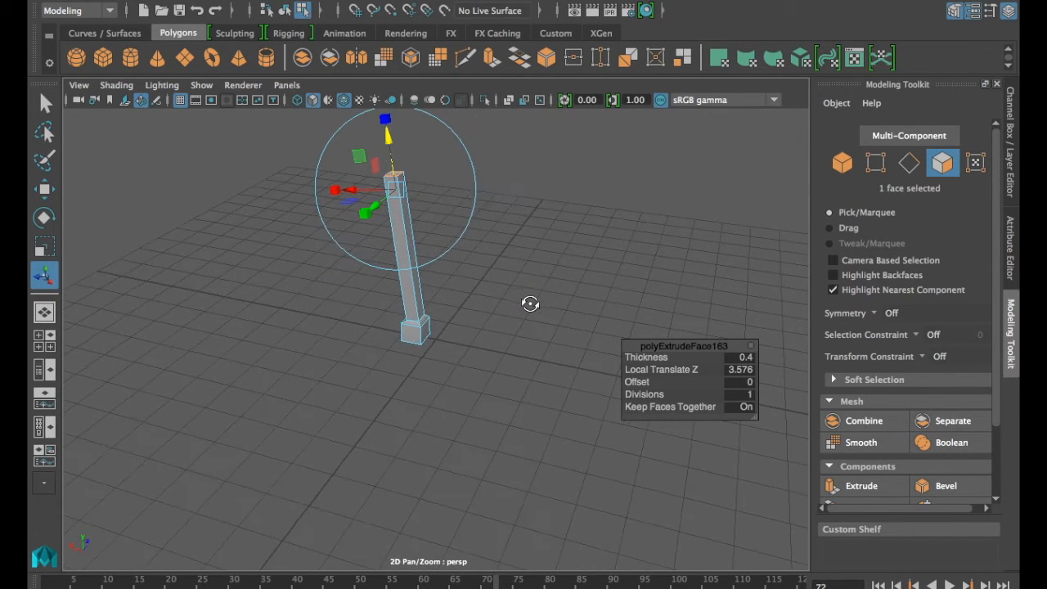
left_click_drag(377, 113, 385, 133)
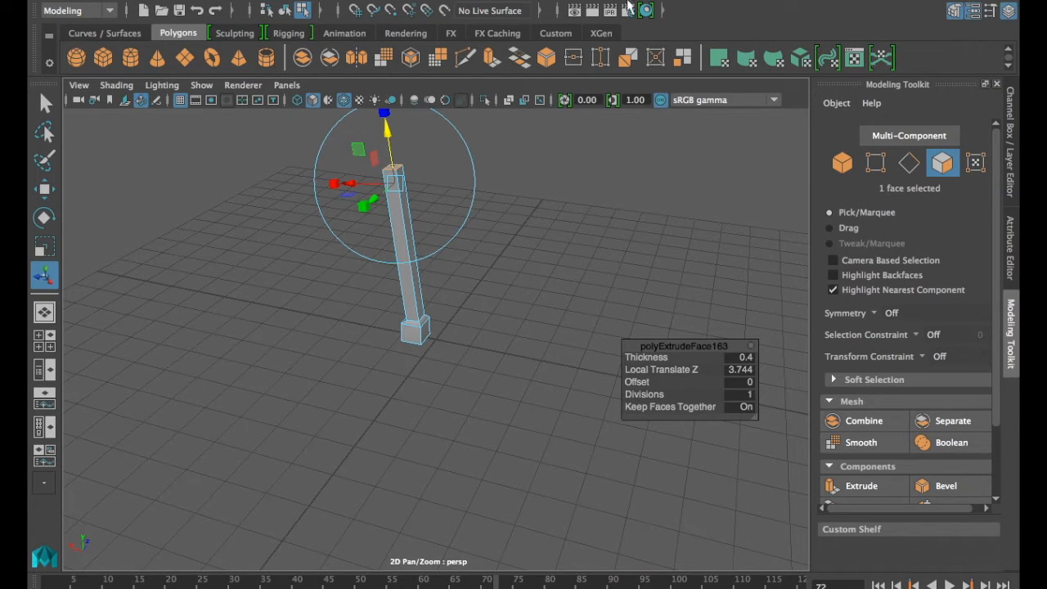
Switch to Chrome and examine the ladder reference pictures in the image search results
mouse_move(623, 5)
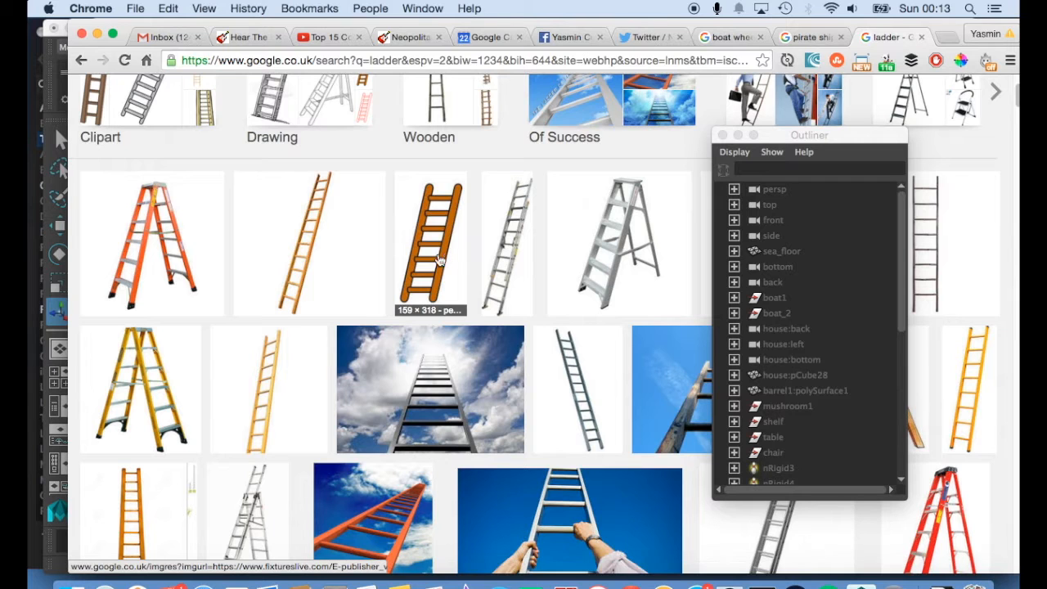
scroll(424, 265, "down", 1)
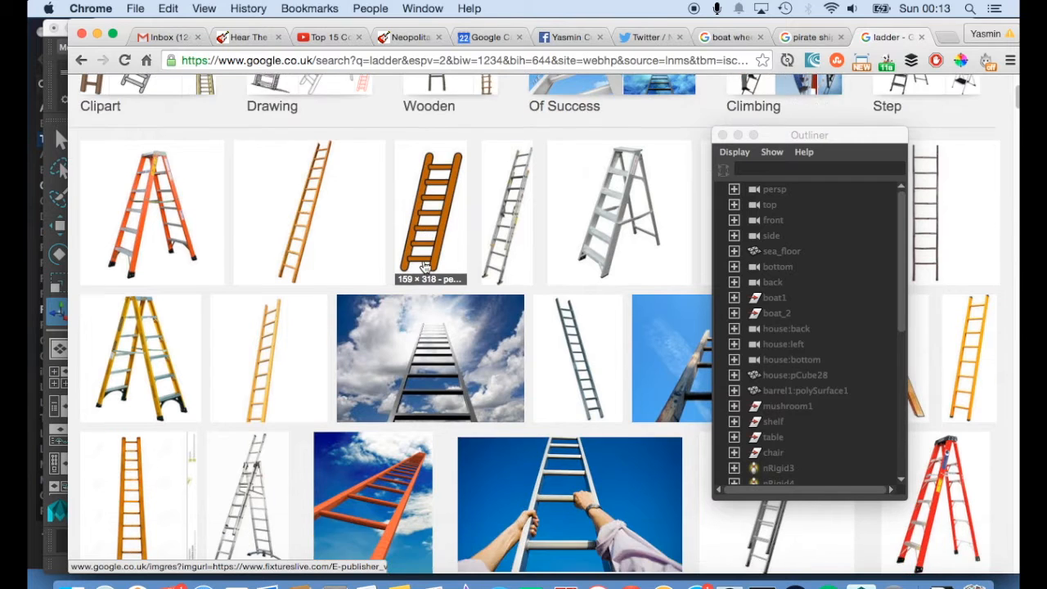
scroll(423, 267, "up", 3)
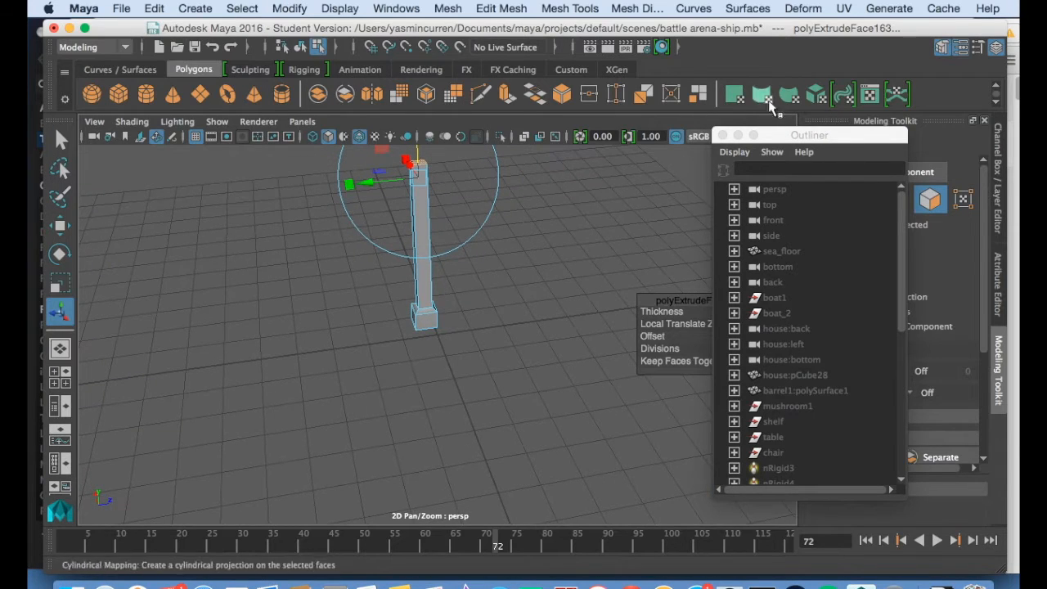
Return to Maya, close the Outliner and extrude the post's top face with a Local Translate Z of about 0.0648
left_click(722, 135)
left_click_drag(348, 190, 563, 392, "alt")
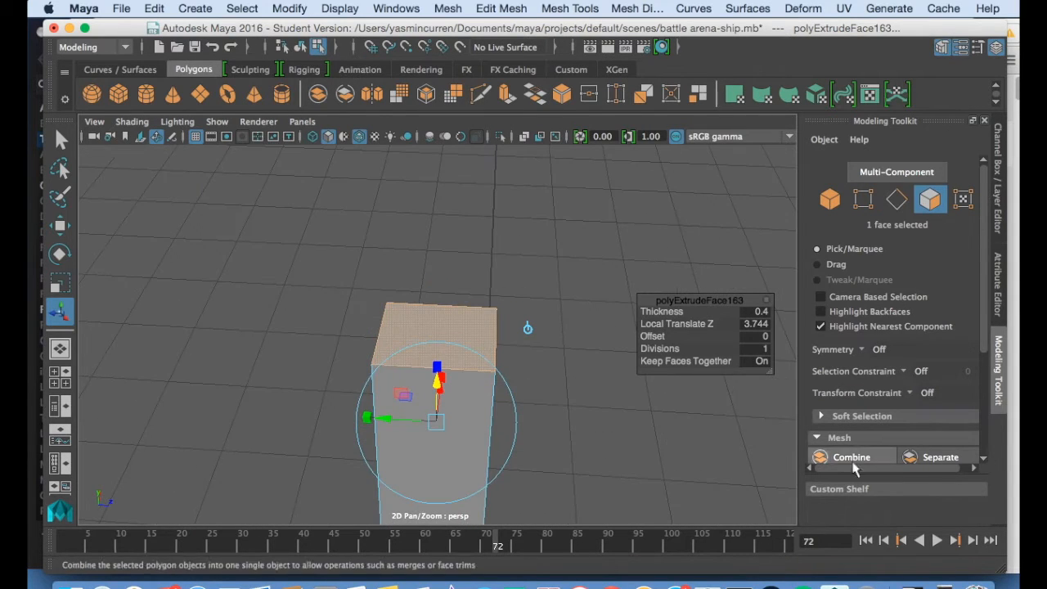
scroll(883, 451, "down", 5)
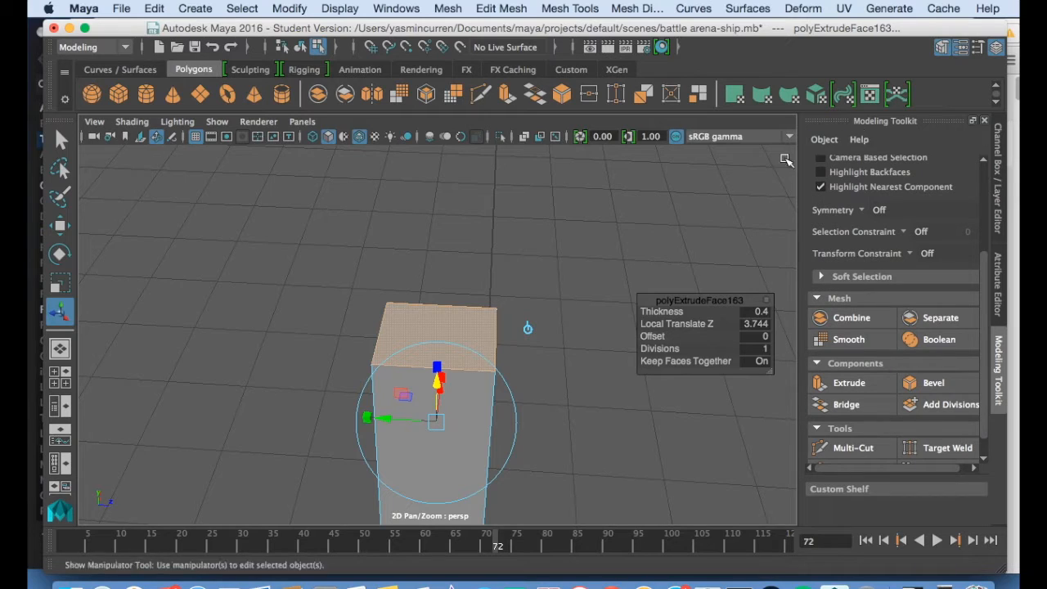
left_click(847, 389)
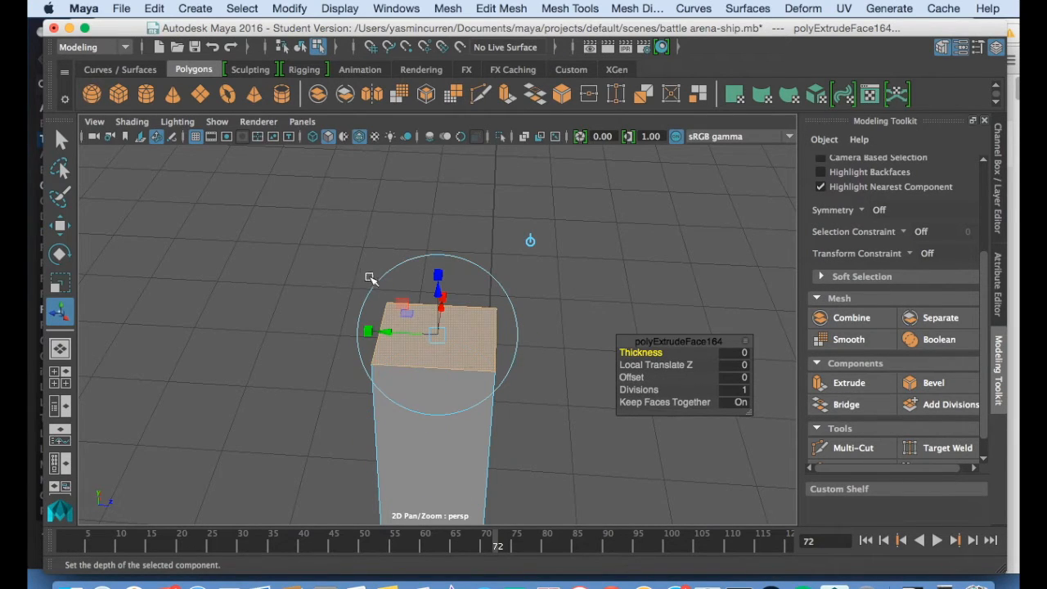
left_click_drag(436, 293, 428, 275)
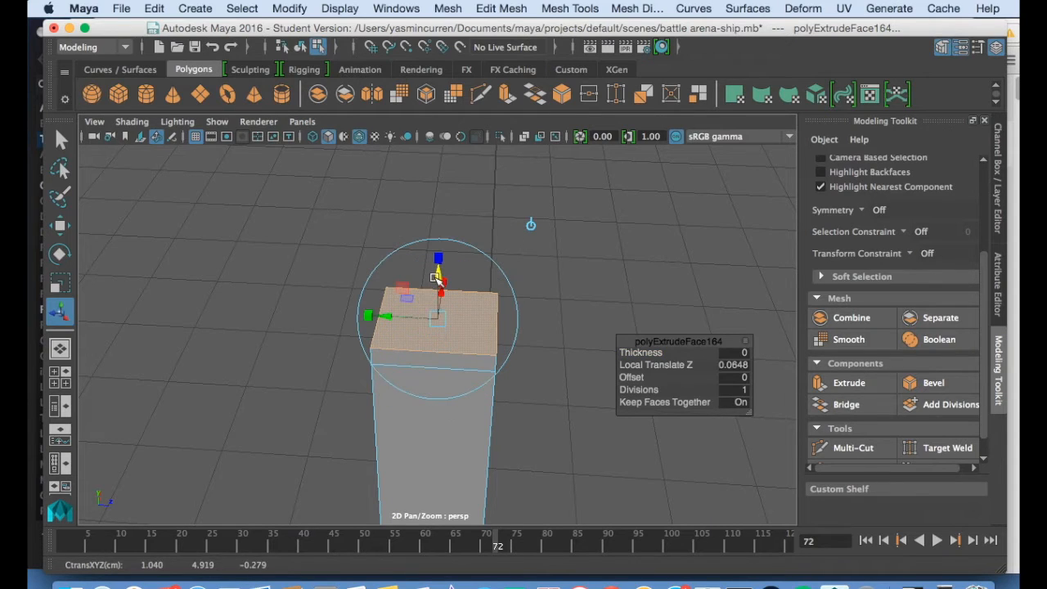
Scale the newly extruded top face inward so the end of the post tapers
key("r")
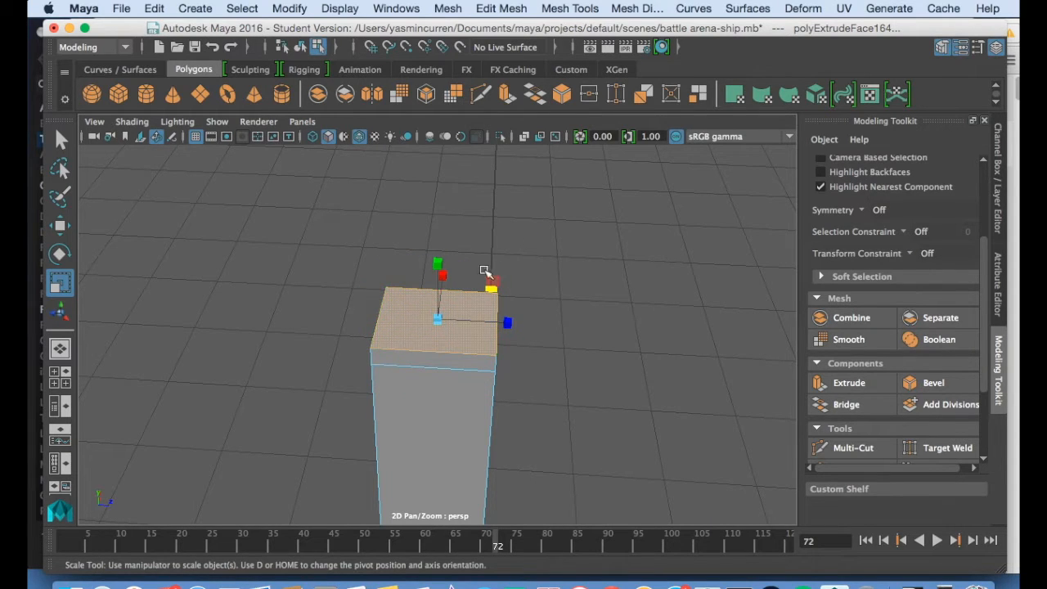
left_click_drag(527, 281, 488, 285, "alt")
left_click_drag(533, 386, 540, 354, "alt")
Try extruding the tapered end's top face a second time and scaling it inward
left_click(849, 382)
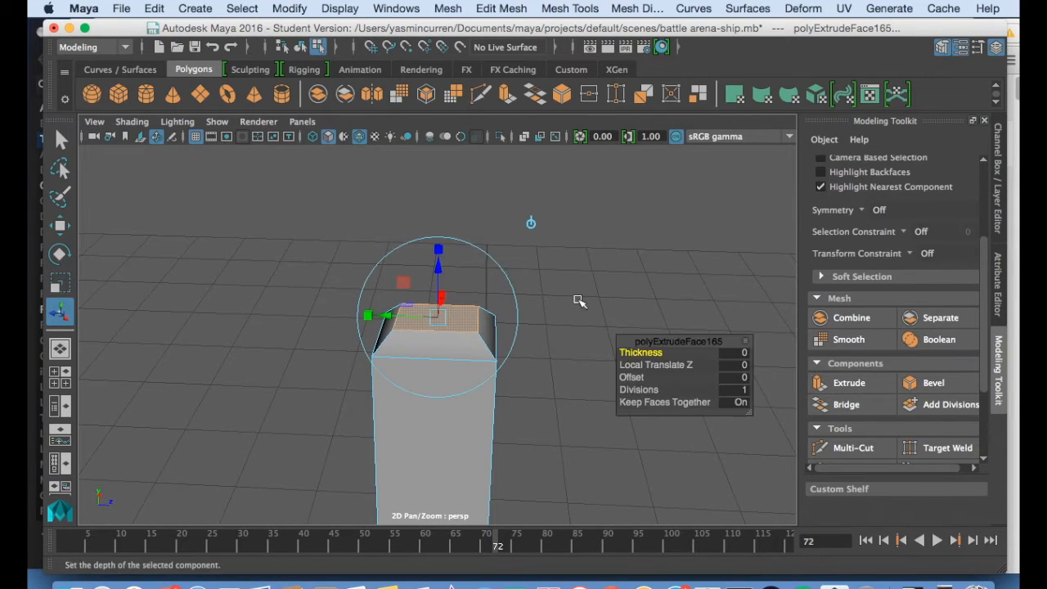
left_click_drag(438, 267, 438, 259)
left_click_drag(542, 293, 489, 294, "alt")
key("r")
left_click_drag(526, 358, 607, 340, "alt")
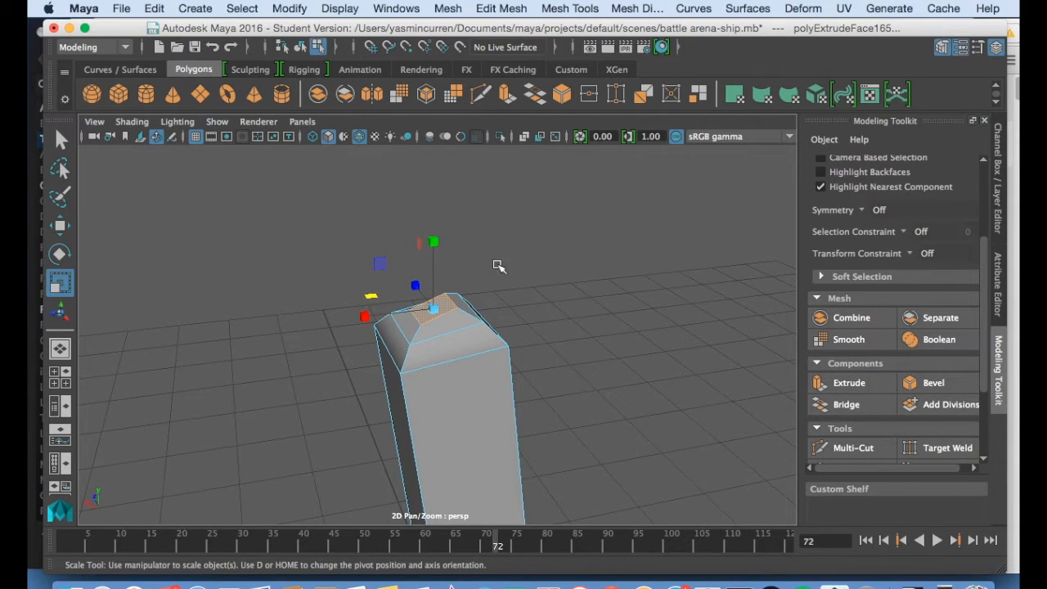
key("e")
mouse_move(520, 276)
left_mouse_down("alt")
mouse_move(413, 222)
mouse_move(415, 254)
left_mouse_up("alt")
left_click_drag(634, 366, 483, 385, "alt")
left_click_drag(486, 267, 378, 276, "alt")
left_click_drag(469, 337, 571, 394, "alt")
left_click_drag(358, 373, 567, 329, "alt")
Extrude the small top face slightly and shrink it to add a second tier to the post's tapered end
left_click(847, 382)
mouse_move(448, 252)
left_mouse_down()
mouse_move(445, 278)
mouse_move(450, 266)
left_mouse_up()
key("r")
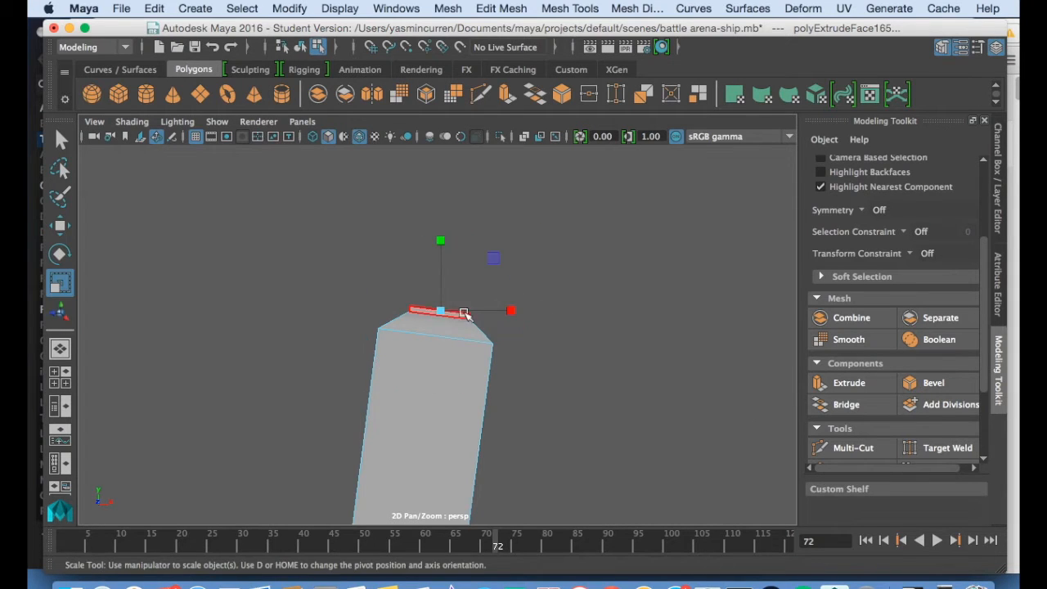
left_click_drag(547, 297, 470, 349, "alt")
left_click_drag(469, 407, 519, 360, "alt")
Rotate the uppermost face slightly so it follows the slant of the post's end
key("e")
left_click_drag(476, 254, 470, 249)
left_click_drag(540, 355, 510, 346, "alt")
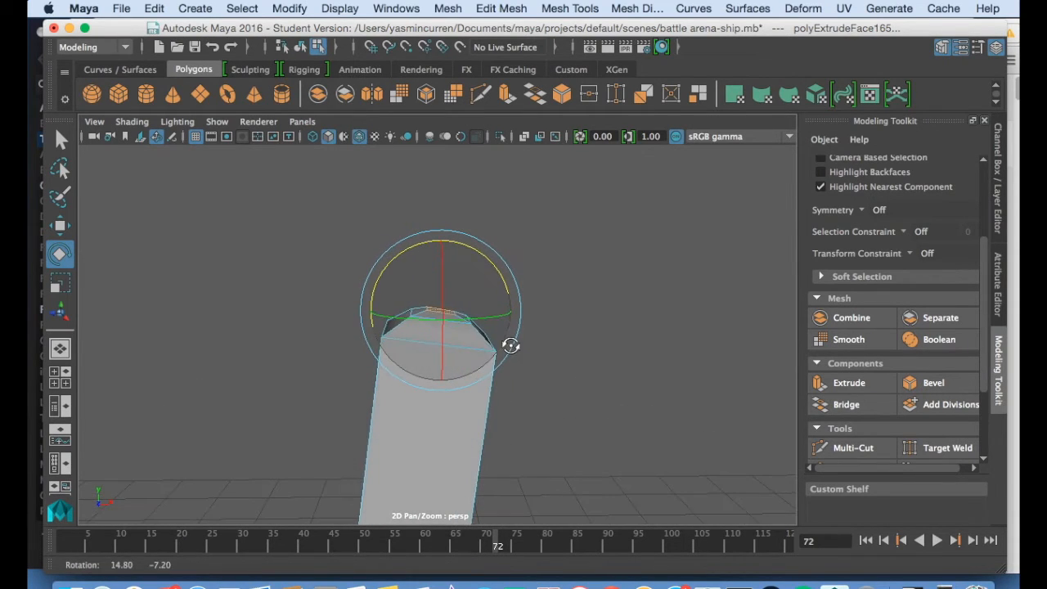
left_click_drag(482, 257, 479, 256)
left_click_drag(533, 350, 646, 458, "alt")
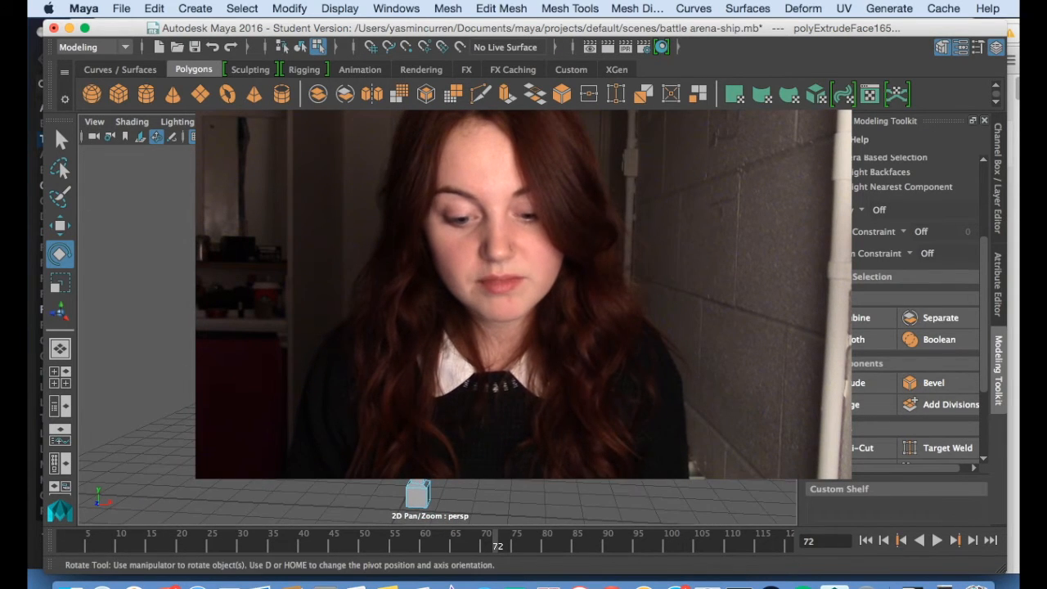
Select the whole post as an object, duplicate it and move the copy sideways to a Z position of about 1.941 cm
left_click_drag(465, 434, 630, 465, "alt")
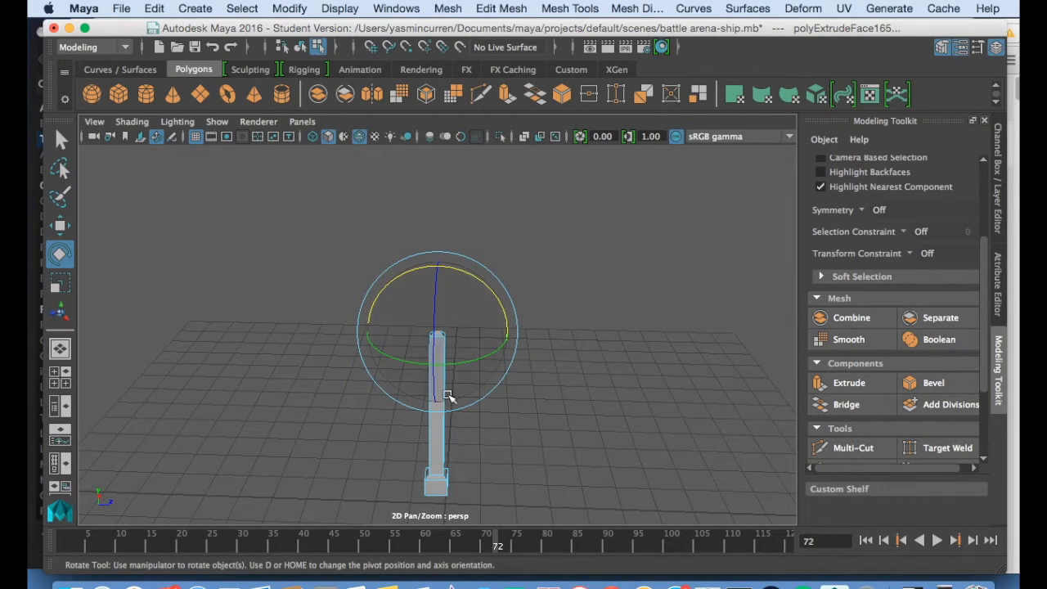
scroll(893, 264, "up", 3)
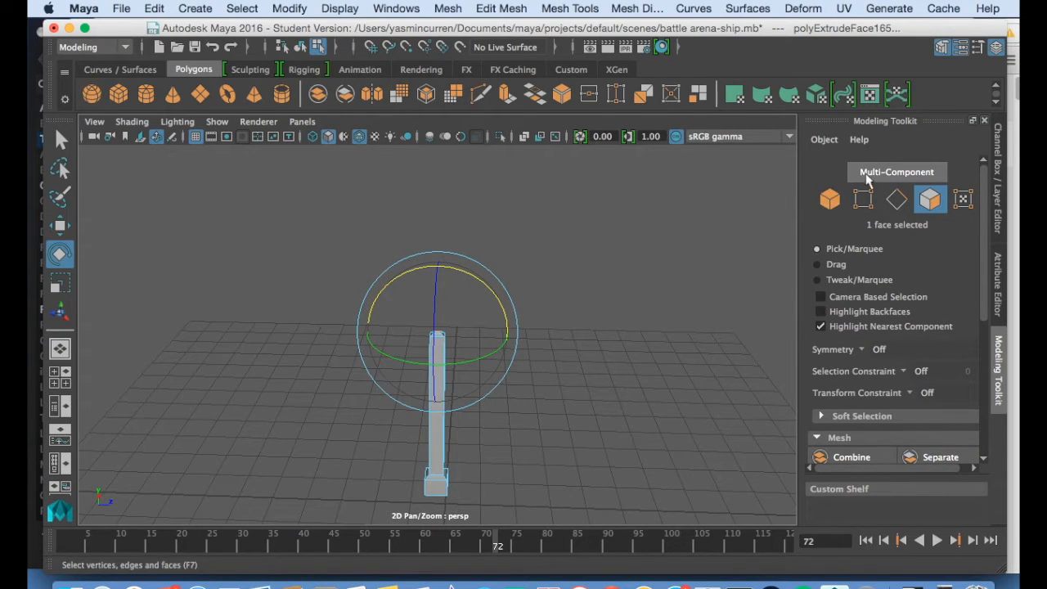
left_click(829, 200)
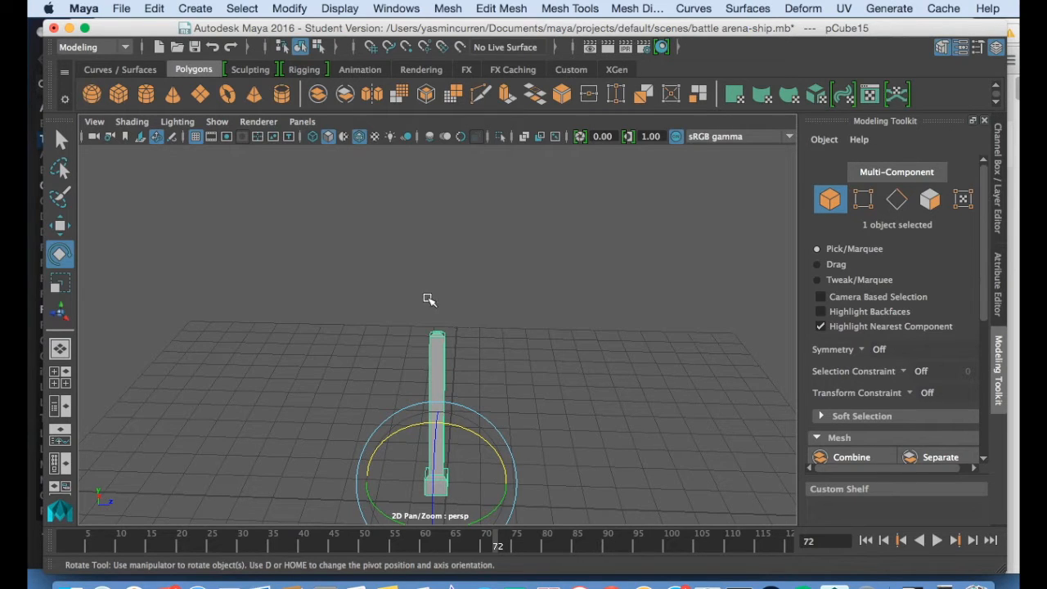
key("w")
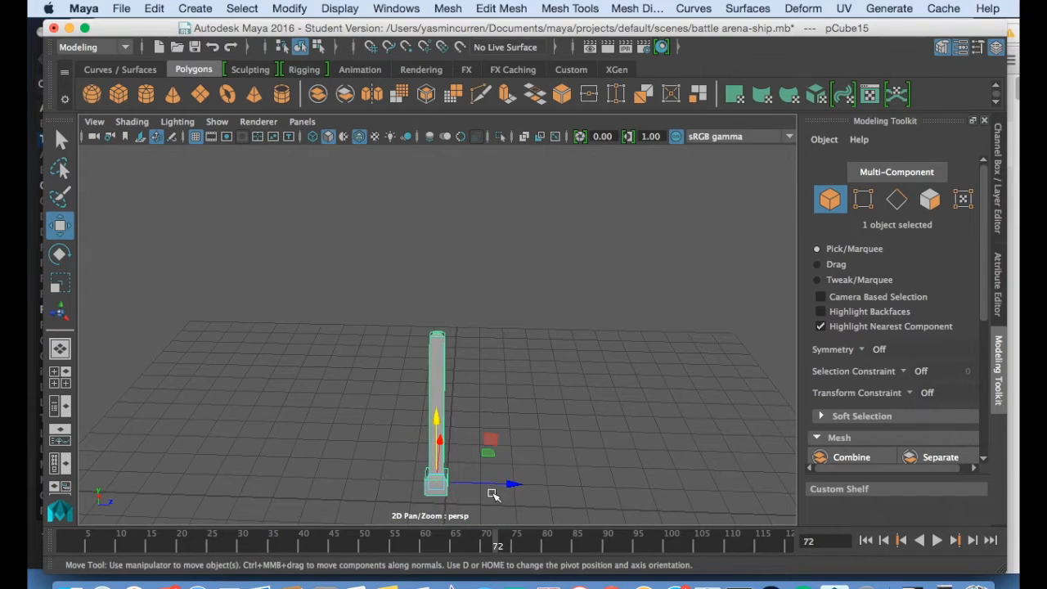
left_click_drag(504, 486, 573, 508)
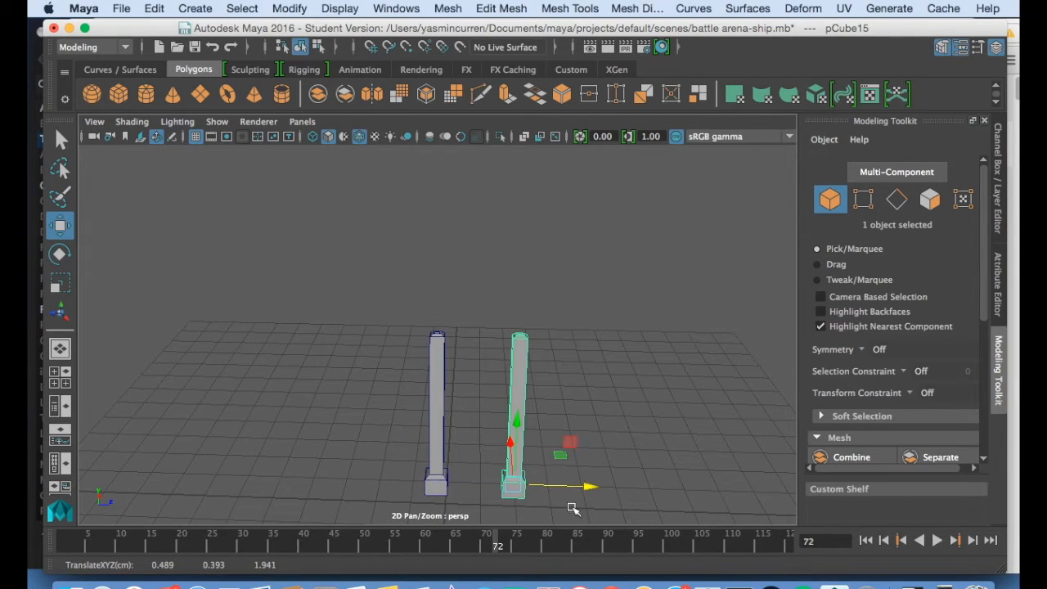
Move the copied post along Z a little closer to the original post
scroll(549, 454, "down", 2)
mouse_move(499, 478)
left_mouse_down("alt")
mouse_move(493, 441)
mouse_move(512, 486)
left_mouse_up("alt")
scroll(504, 447, "up", 4)
scroll(538, 446, "down", 4)
left_click_drag(564, 460, 542, 480)
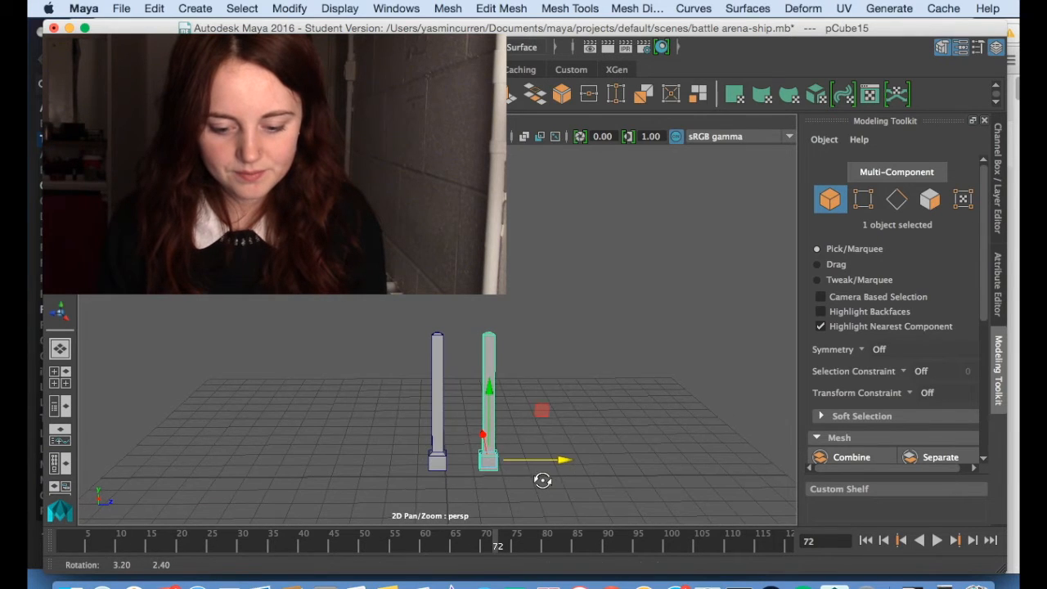
Create a polygon cube near the feet of the two posts and scale down its height to flatten it
left_click_drag(437, 458, 519, 458, "alt")
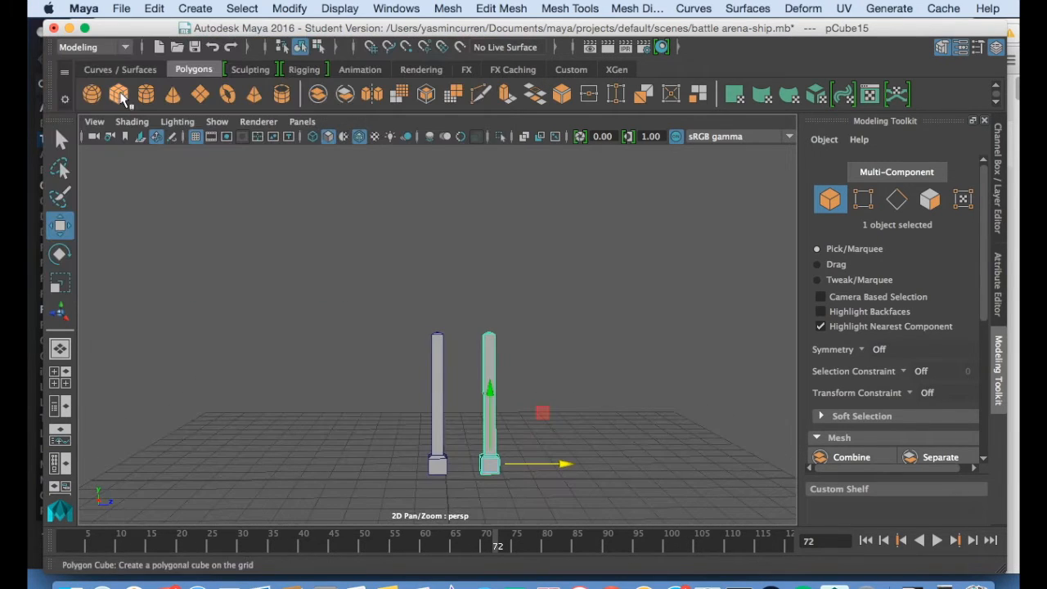
left_click(120, 96)
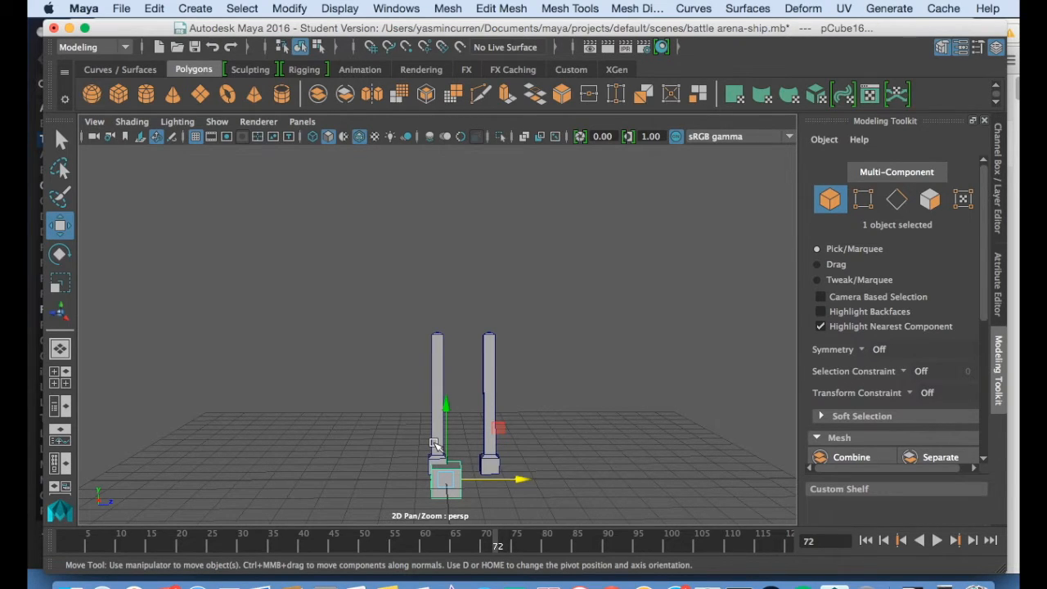
key("e")
key("r")
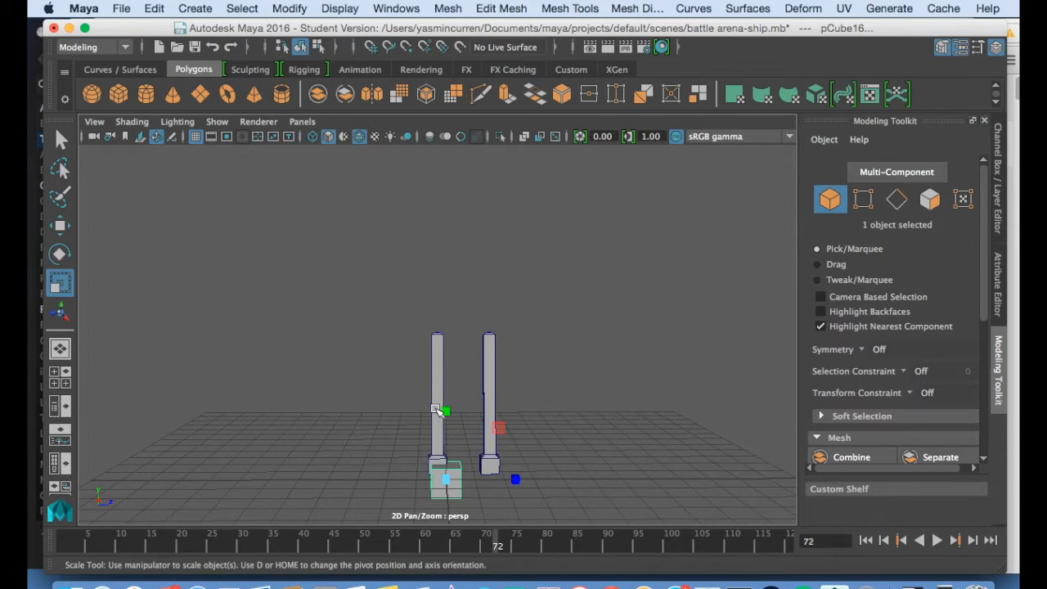
left_click_drag(446, 413, 422, 480)
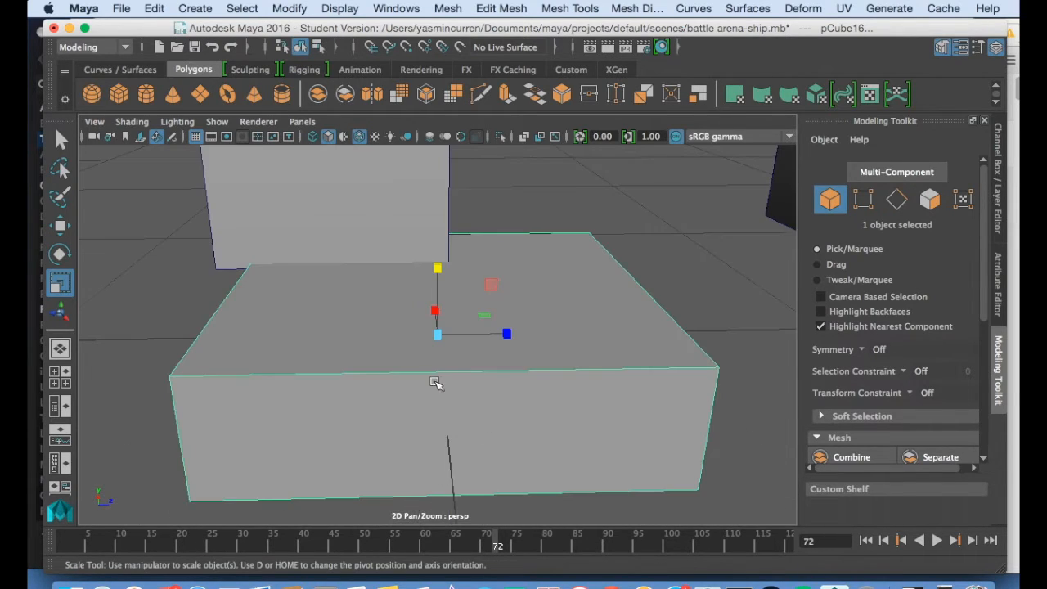
scroll(442, 390, "down", 6)
Move the flattened cube about 1.184 cm along negative X, clear of the posts, and thin its Y scale to about 0.104
key("w")
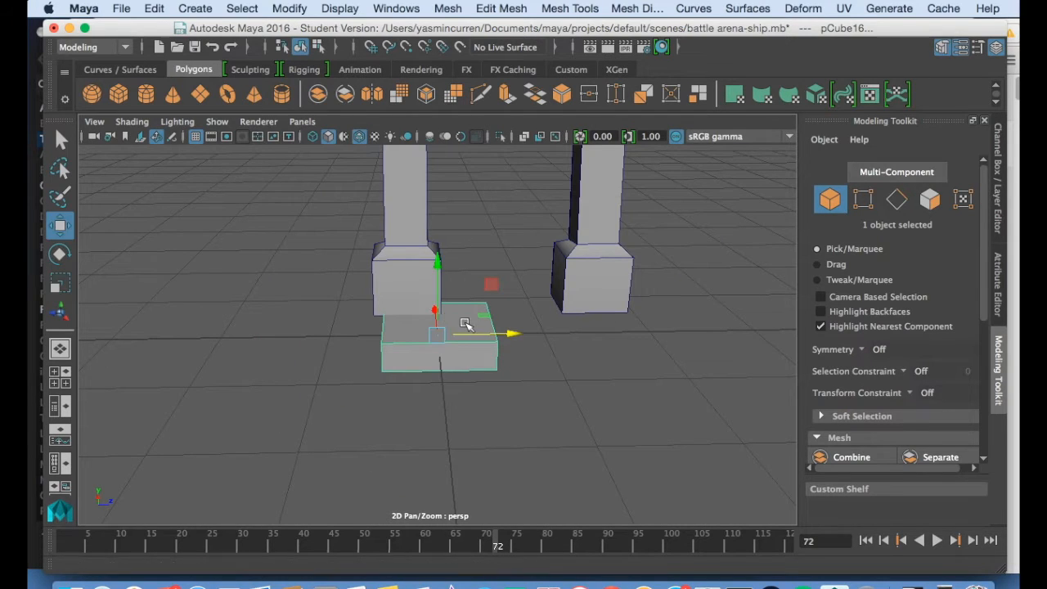
left_click_drag(431, 312, 436, 363)
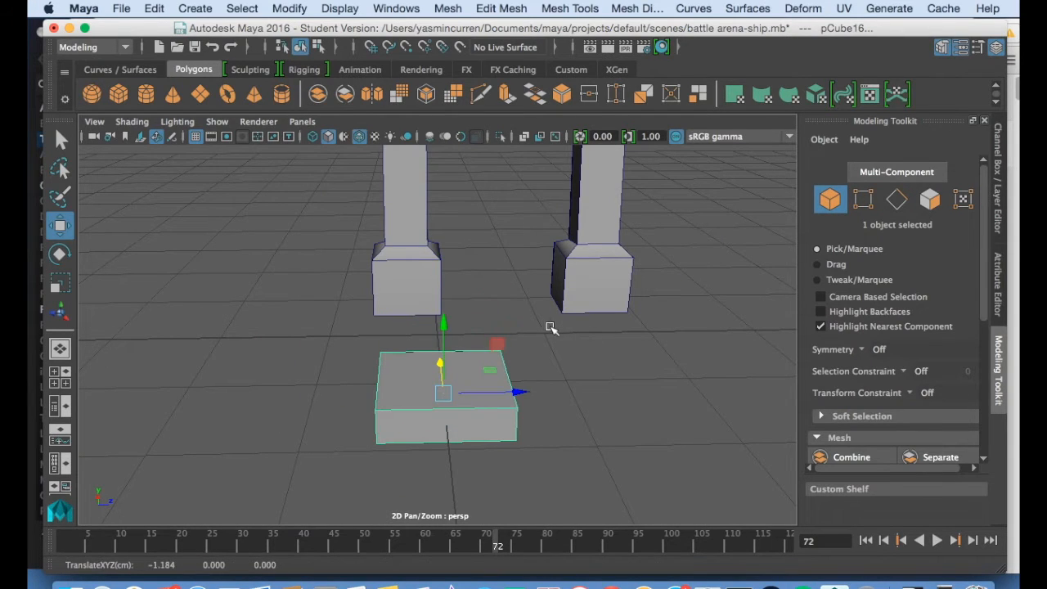
key("e")
key("r")
left_click_drag(440, 327, 442, 370)
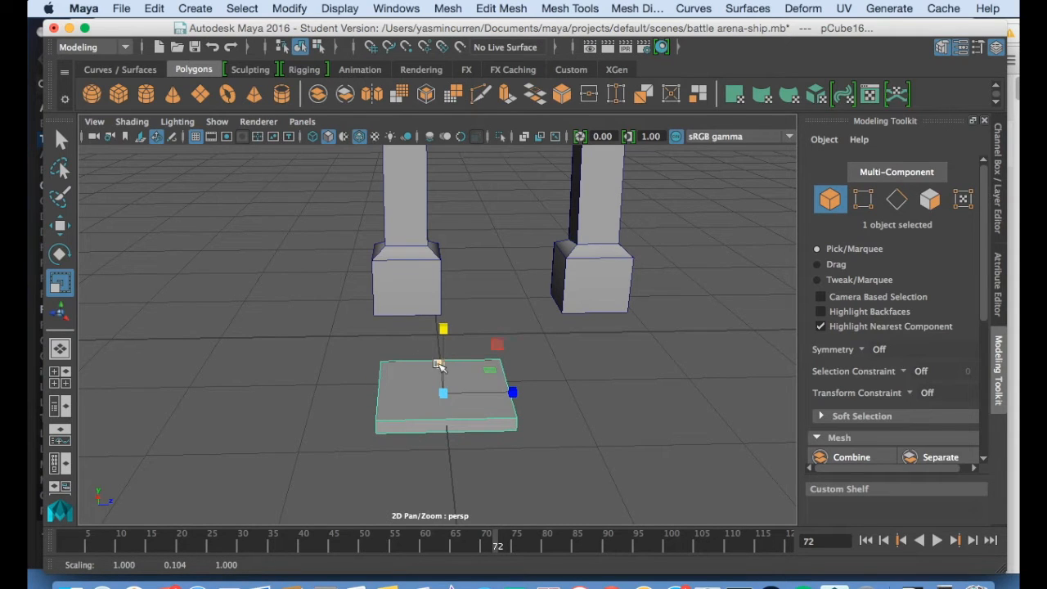
Rotate the thin slab in front of the posts to tilt it
left_click_drag(378, 479, 474, 349, "alt")
left_click_drag(477, 385, 577, 398)
left_click_drag(303, 414, 516, 291, "alt")
key("e")
left_click_drag(601, 258, 485, 324)
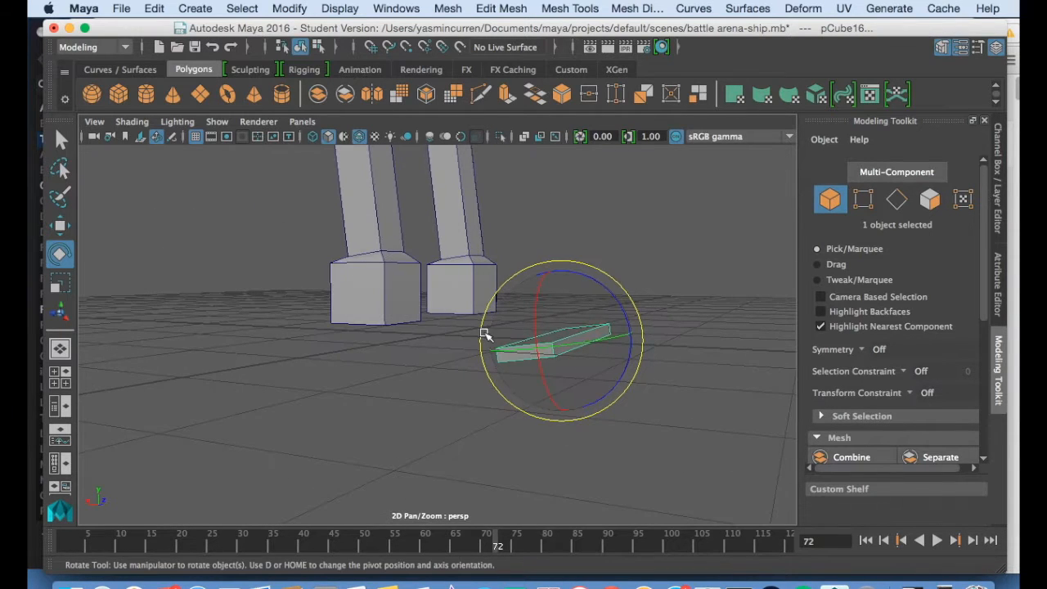
Raise the thin slab to Y 1.340 cm and move it between the two posts at X 0.473 cm, Z 0.631 cm
left_click_drag(437, 236, 498, 274, "alt")
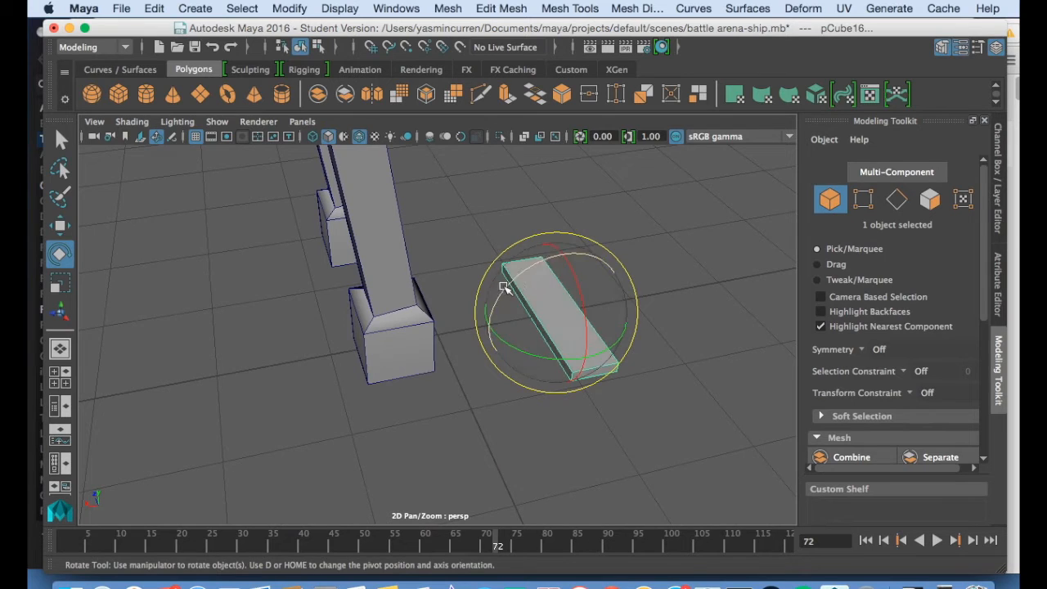
key("w")
left_click_drag(564, 248, 577, 143)
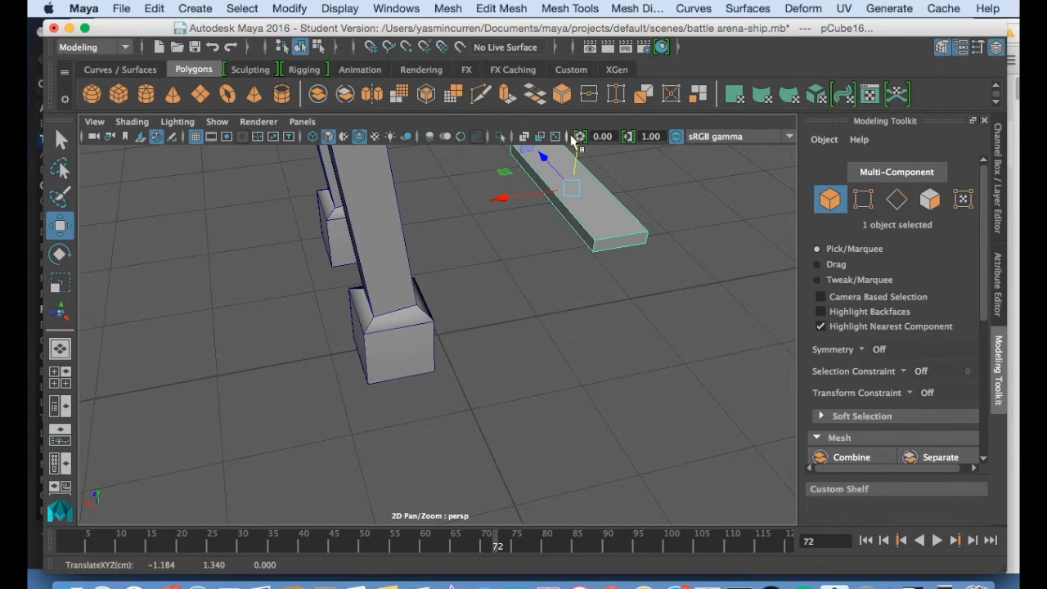
scroll(638, 244, "down", 2)
left_click_drag(637, 244, 372, 244, "alt")
left_click_drag(532, 281, 368, 275, "alt")
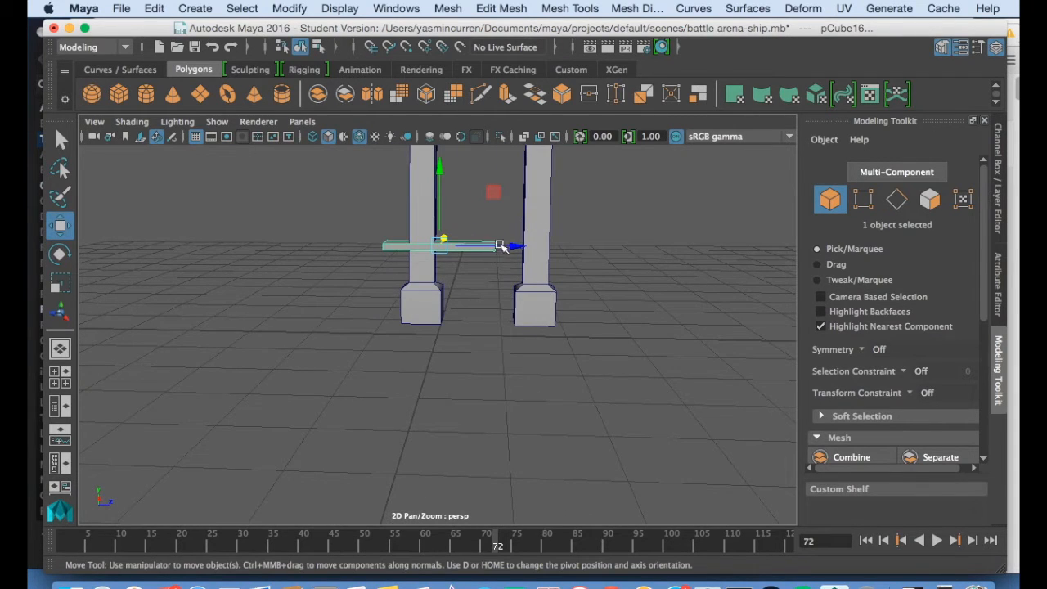
left_click_drag(499, 251, 540, 250)
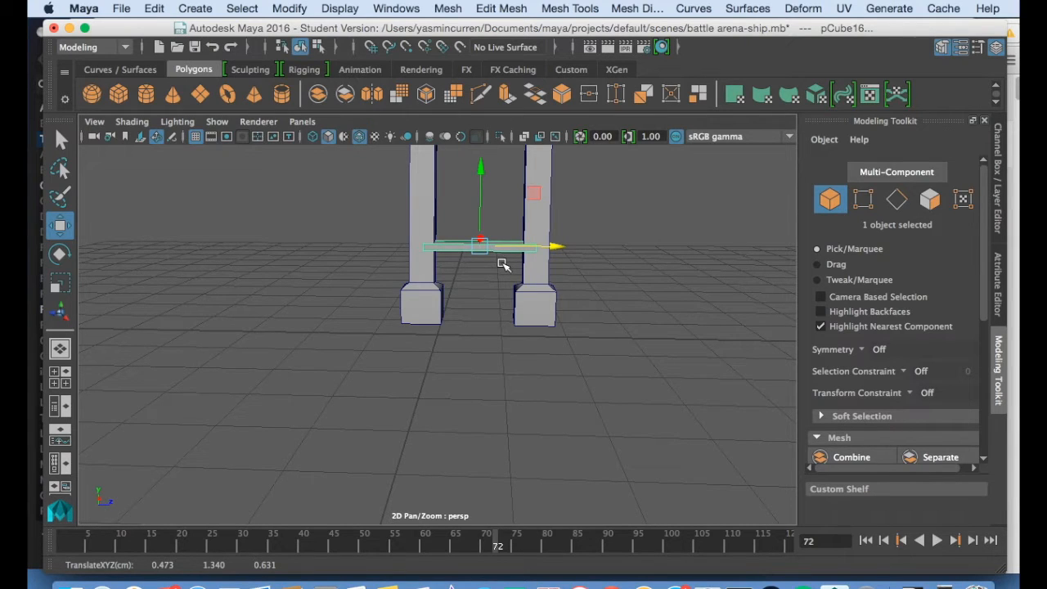
In the side view, centre the rung between the posts at Z 0.704 cm and lower it to Y 1.265 cm
key("space")
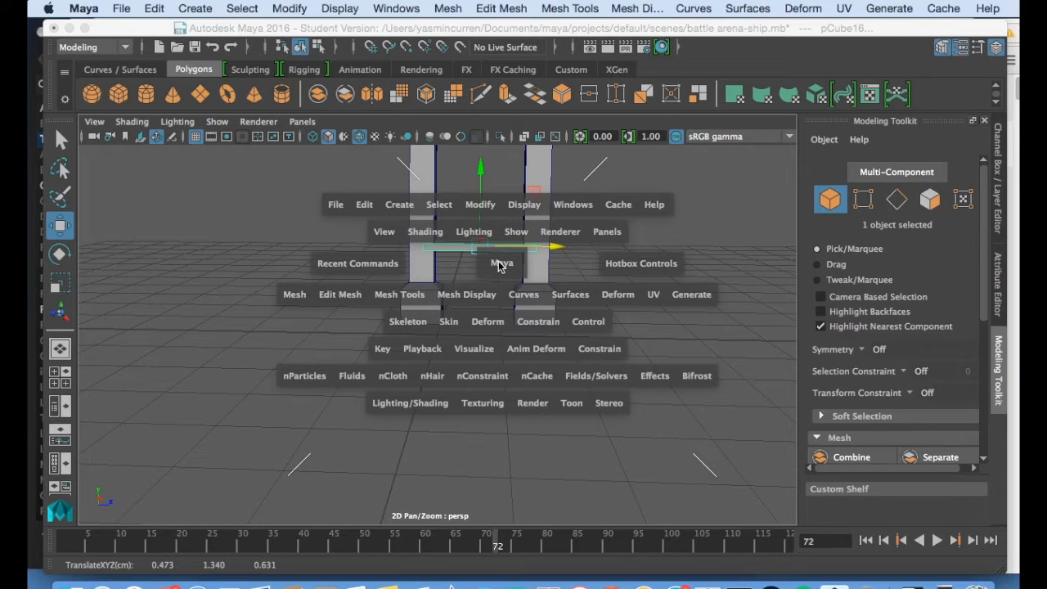
left_click_drag(500, 267, 483, 303)
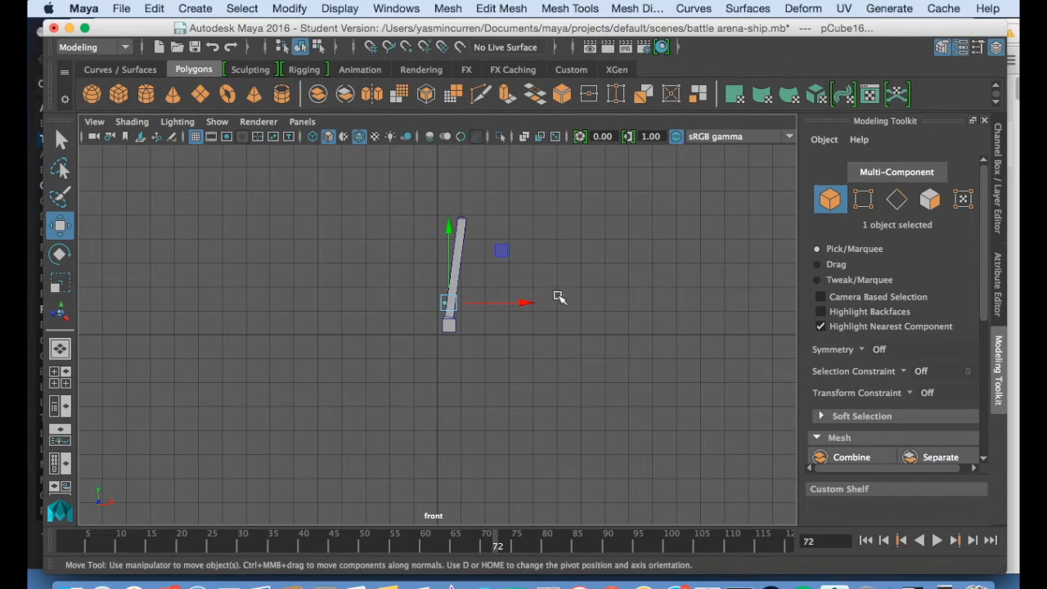
key("space")
left_click_drag(553, 290, 638, 295)
key("space")
left_click_drag(370, 304, 367, 304)
scroll(463, 306, "up", 5)
scroll(462, 306, "down", 5)
scroll(455, 327, "up", 1)
left_click_drag(400, 338, 388, 337)
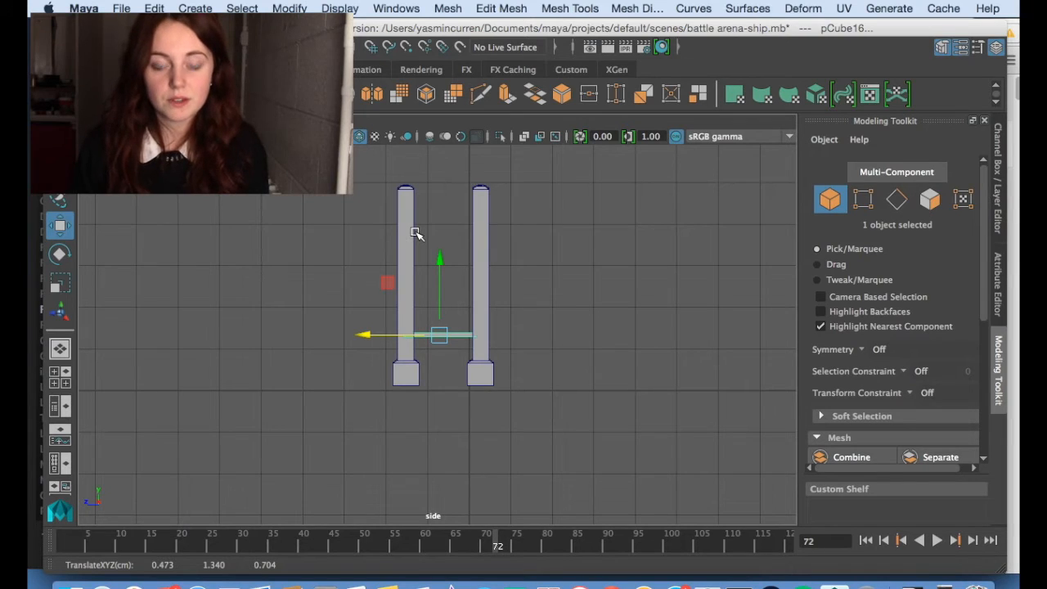
left_click_drag(439, 260, 439, 268)
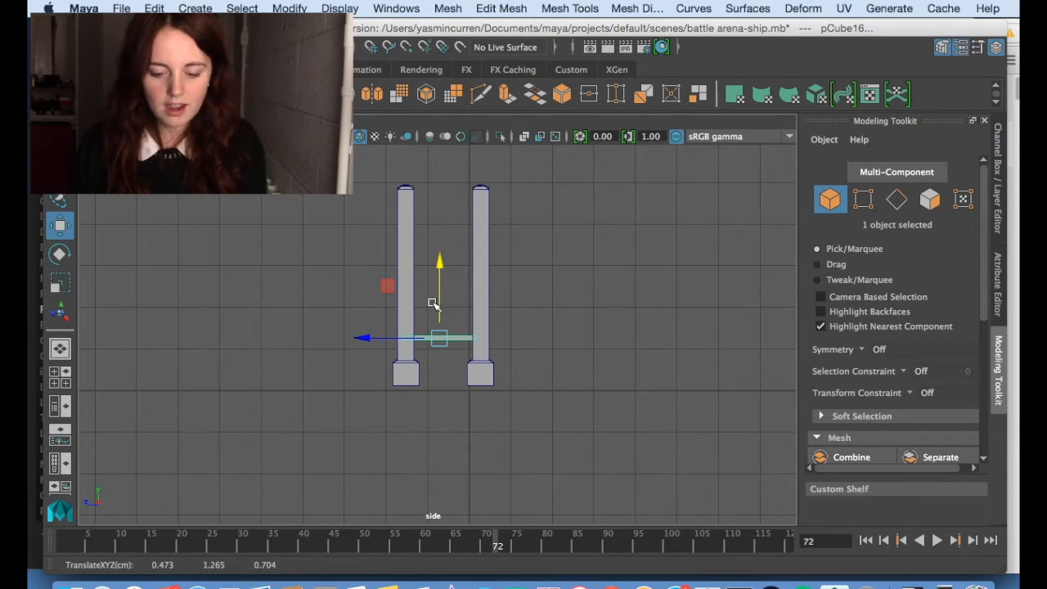
Return to the perspective view and scale the rung along its X depth so it fits the posts
key("space")
mouse_move(434, 302)
left_mouse_down()
mouse_move(439, 281)
mouse_move(437, 308)
left_mouse_up()
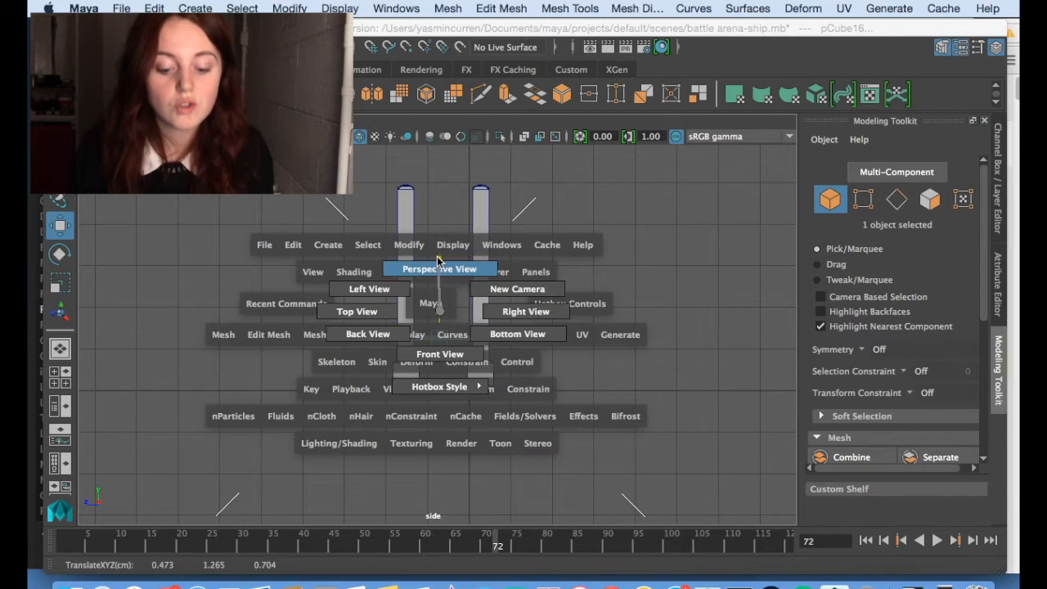
mouse_move(439, 270)
left_mouse_down()
mouse_move(478, 339)
mouse_move(407, 267)
mouse_move(443, 267)
left_mouse_up()
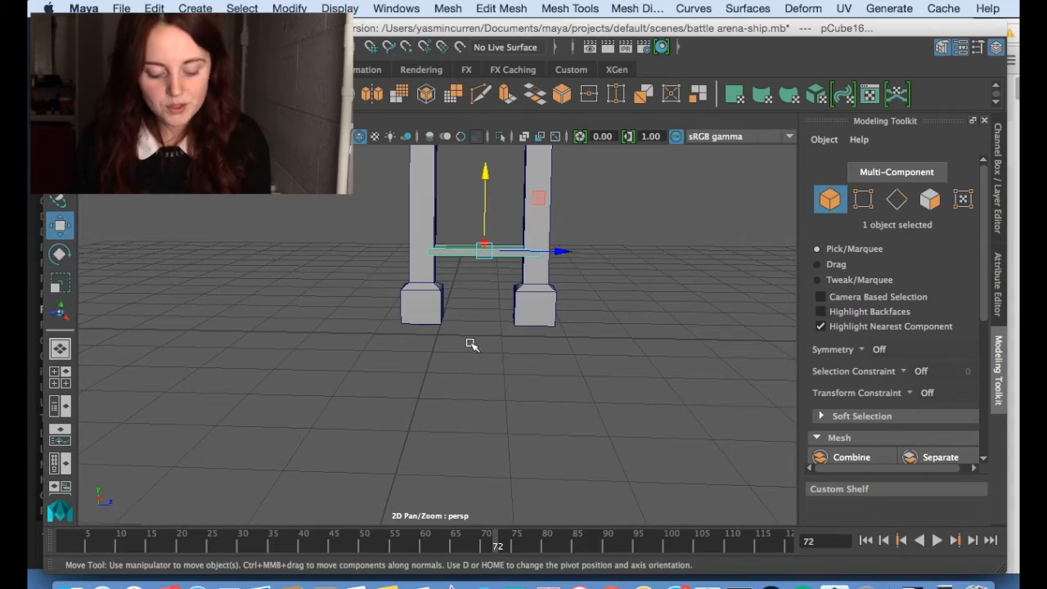
left_click_drag(621, 316, 594, 353, "alt")
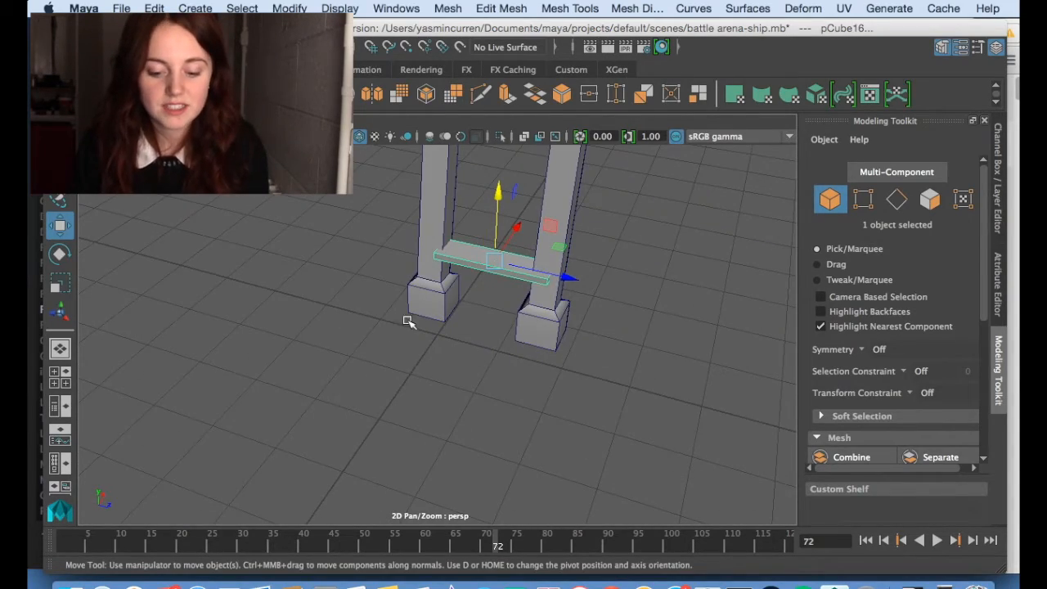
left_click_drag(650, 304, 483, 342, "alt")
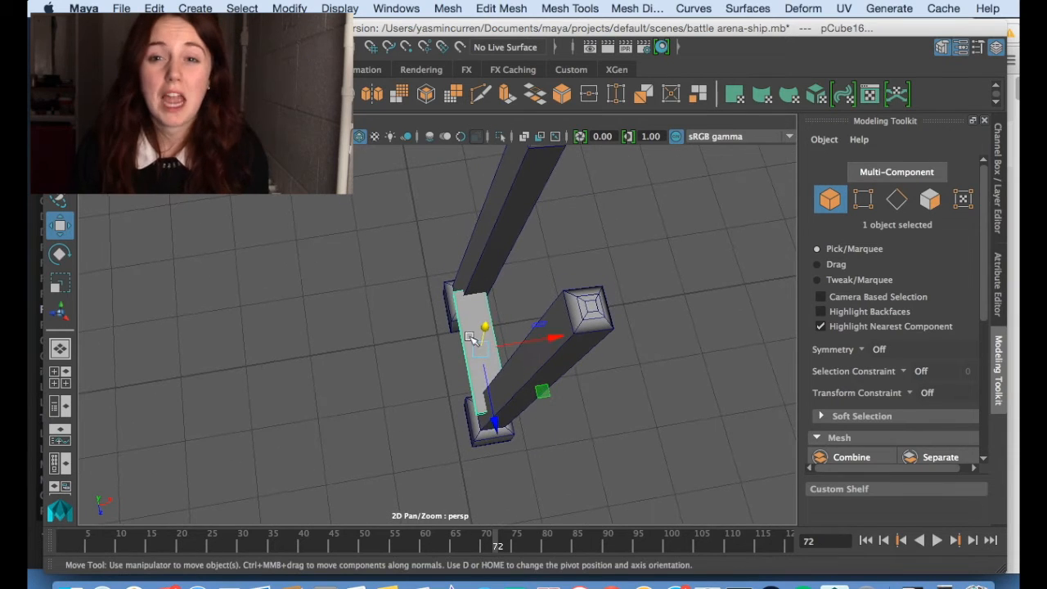
left_click_drag(387, 322, 554, 276, "alt")
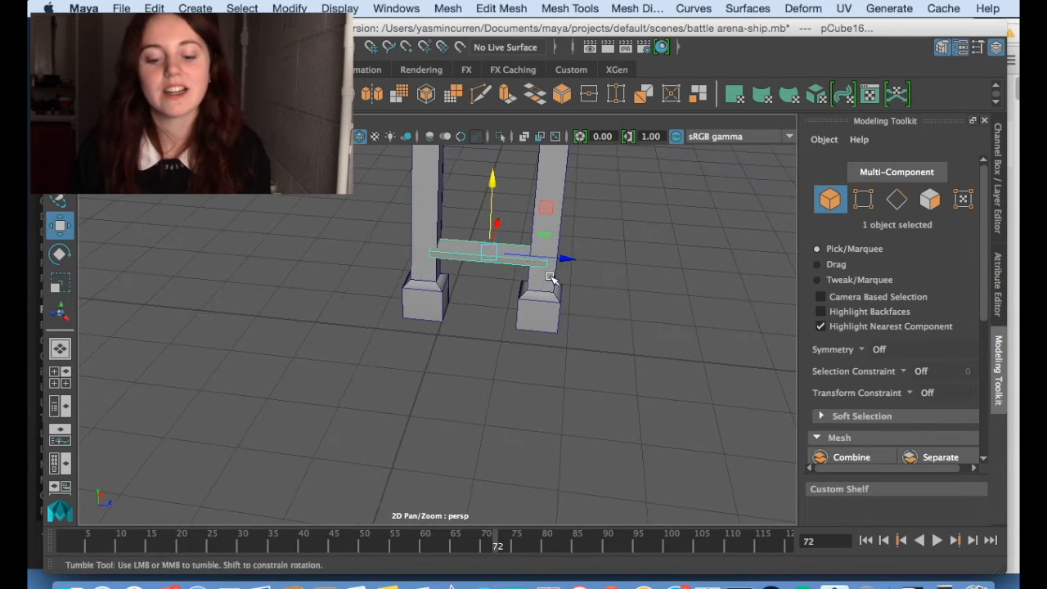
left_click_drag(596, 215, 488, 211, "alt")
key("e")
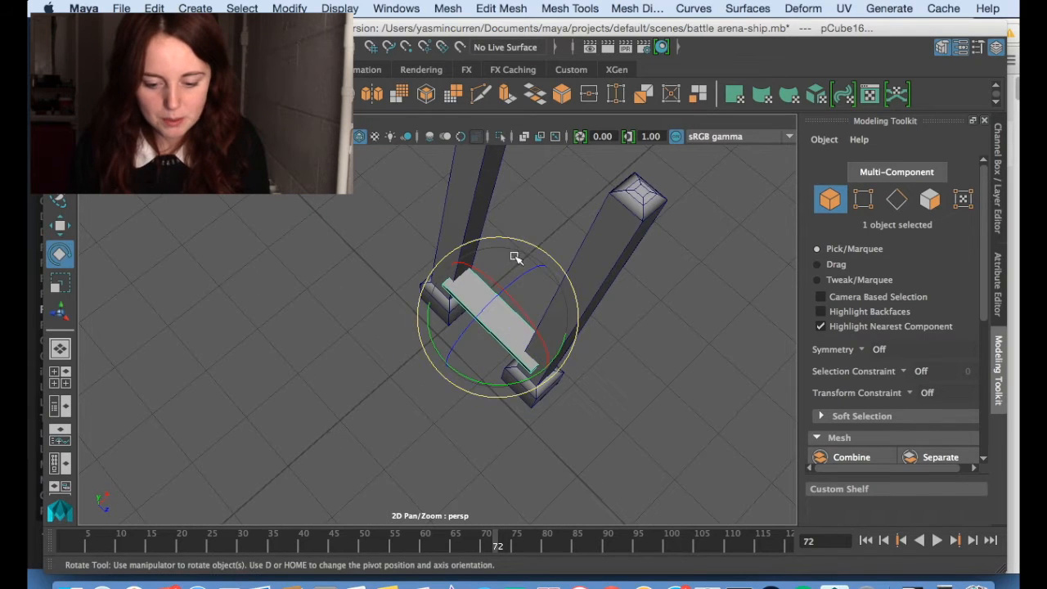
key("r")
left_click_drag(547, 282, 675, 256)
key("w")
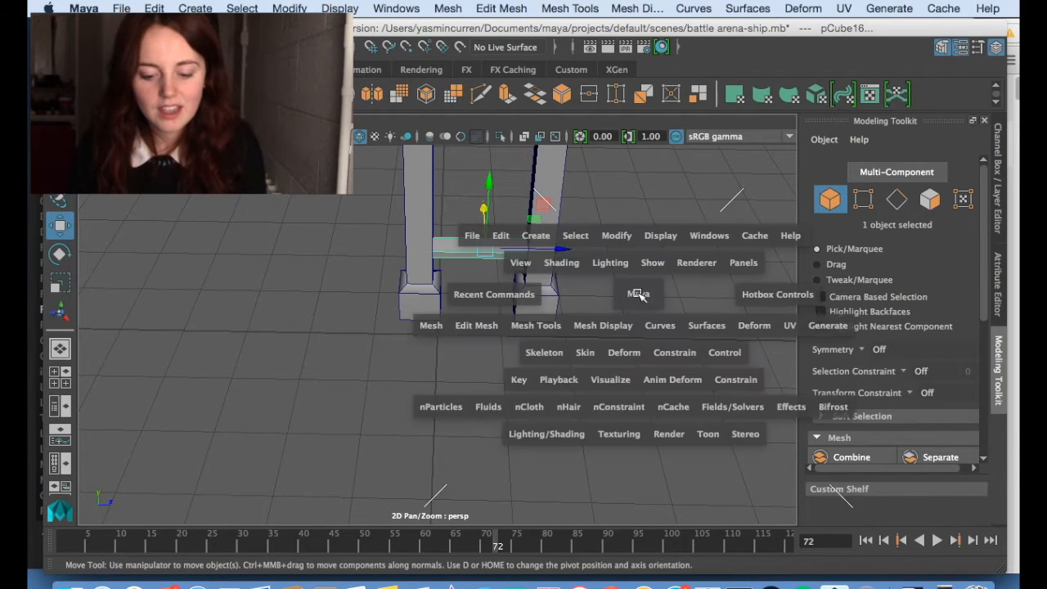
Rotate the rung slightly between the posts and check its fit from several angles
left_click_drag(572, 238, 458, 253, "alt")
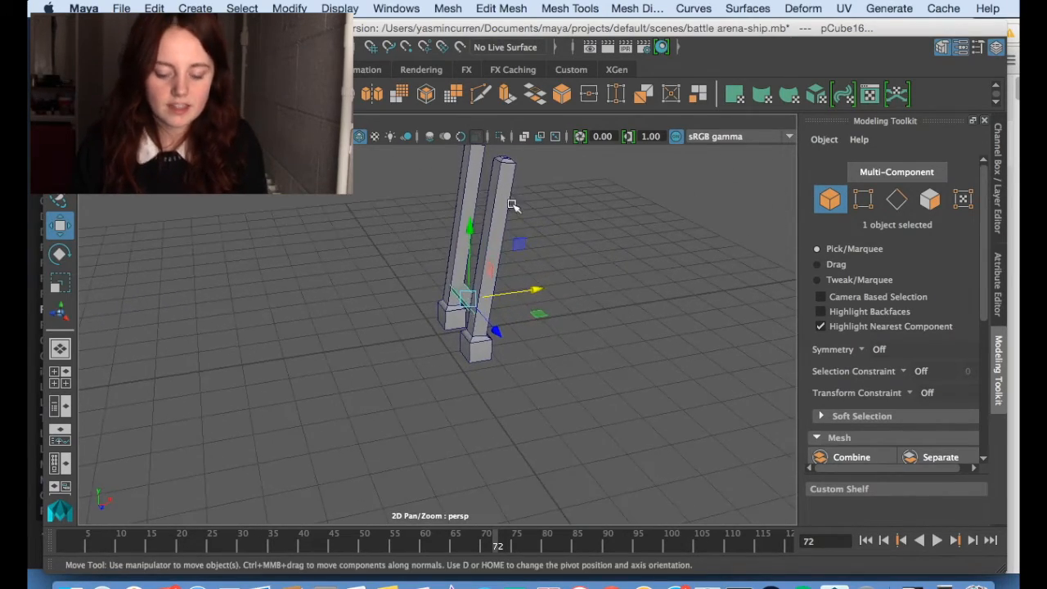
key("e")
left_click_drag(473, 222, 536, 365)
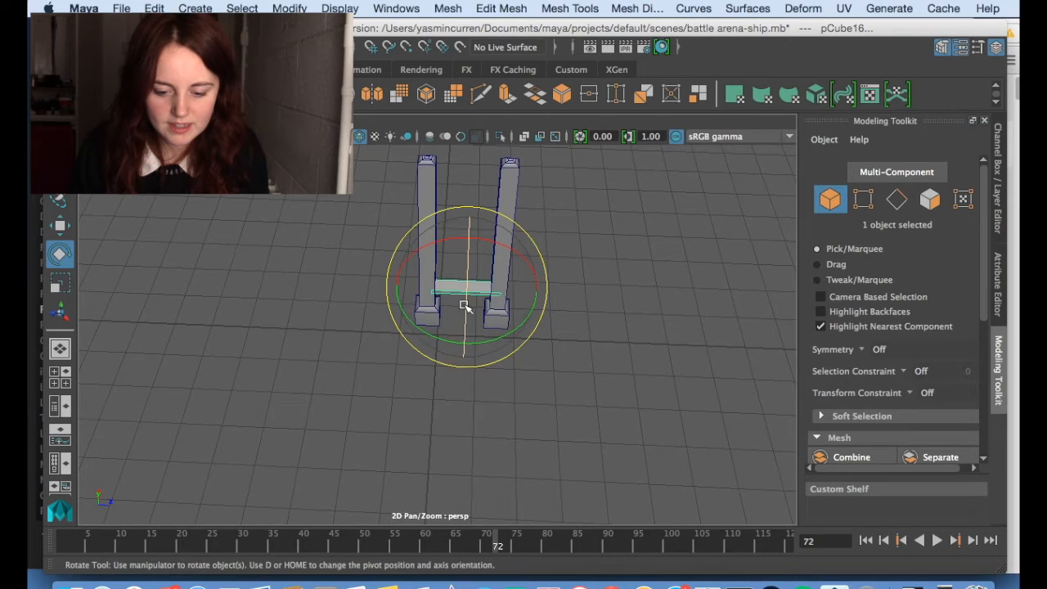
left_click_drag(464, 306, 465, 310)
left_click_drag(450, 362, 553, 319, "alt")
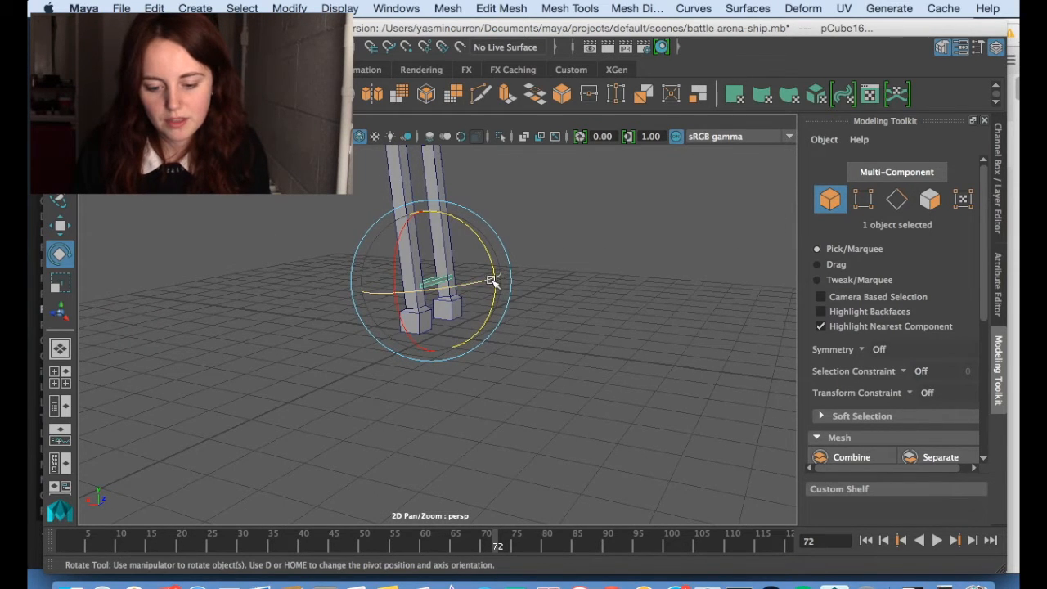
left_click_drag(496, 303, 485, 372, "alt")
key("r")
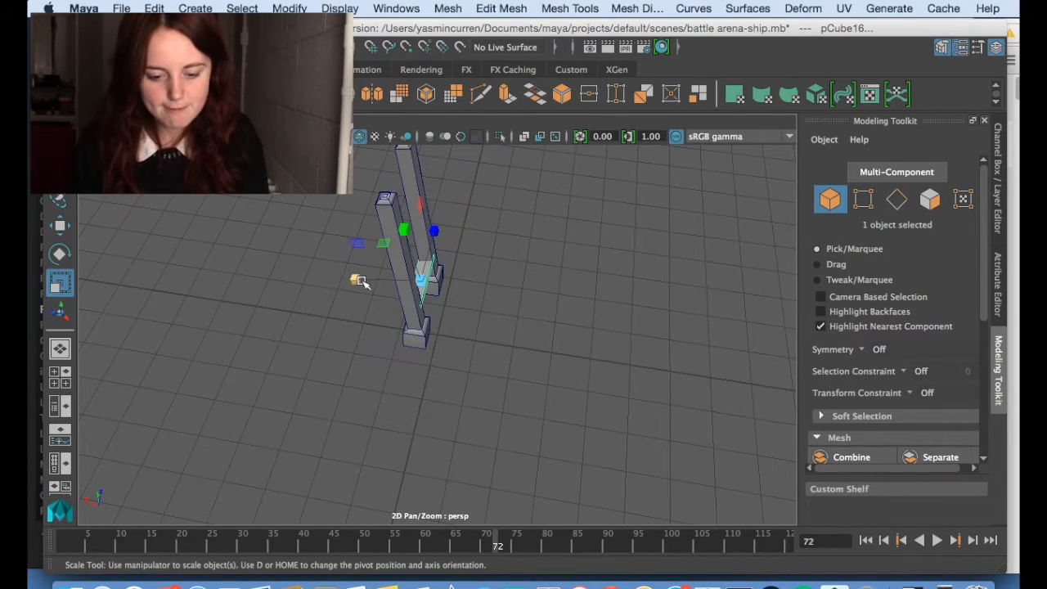
left_click_drag(367, 285, 462, 178, "alt")
Duplicate the rung and place the copy above it at X 0.730, Y 2.087, Z 0.704 cm
key("w")
key("super+d")
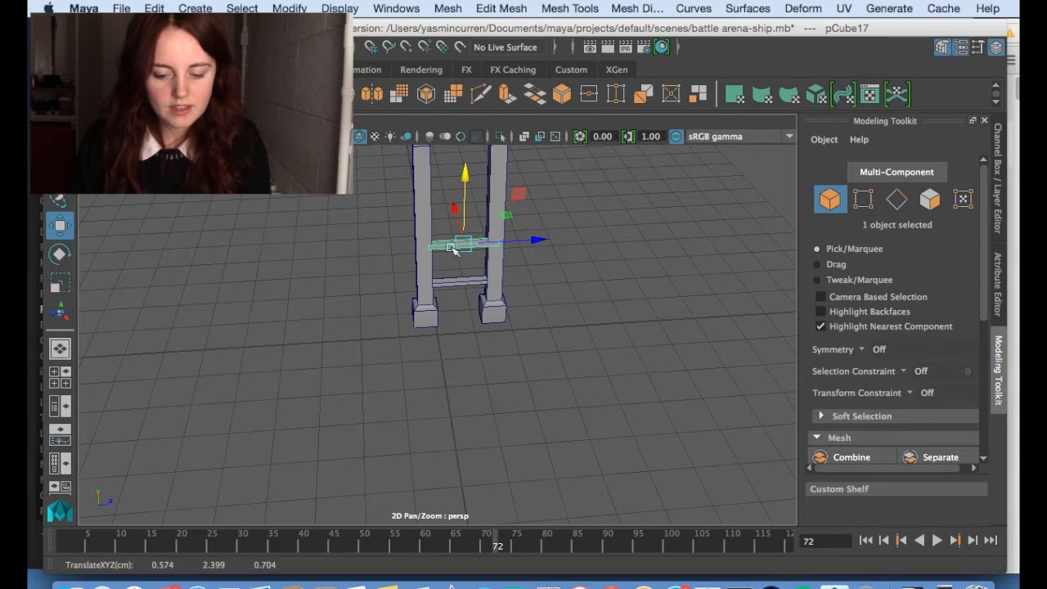
left_click_drag(457, 214, 454, 213)
key("f")
left_click_drag(406, 348, 453, 363, "alt")
scroll(486, 376, "down", 3)
left_click_drag(417, 298, 383, 317, "alt")
left_click_drag(438, 266, 439, 301)
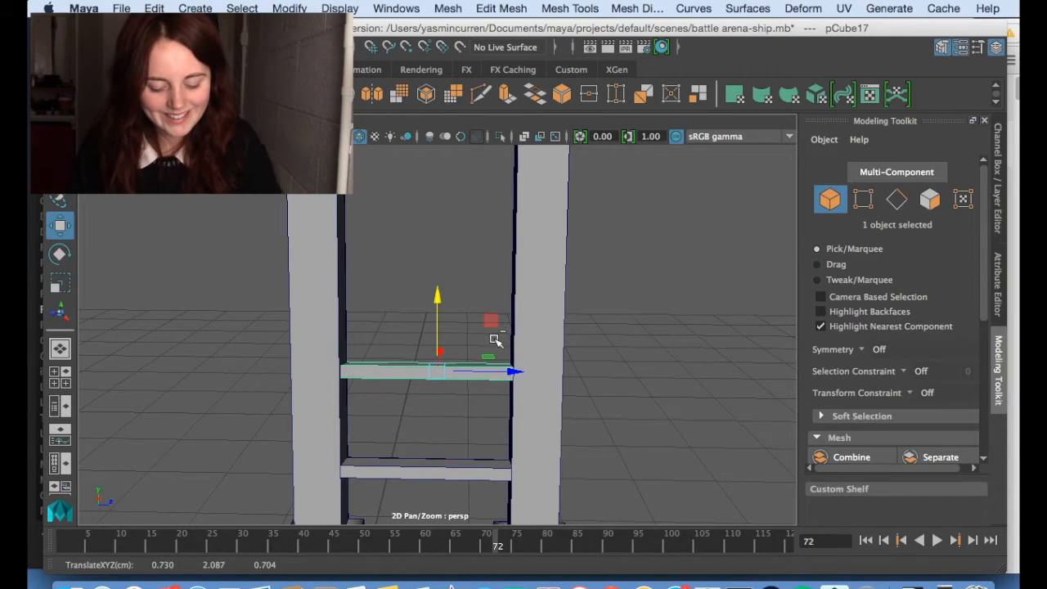
Duplicate the second rung, raise the copy above it, and shift it along X to follow the posts' slant
key("ctrl+d")
left_click_drag(435, 300, 426, 222)
left_click_drag(654, 275, 439, 340, "alt")
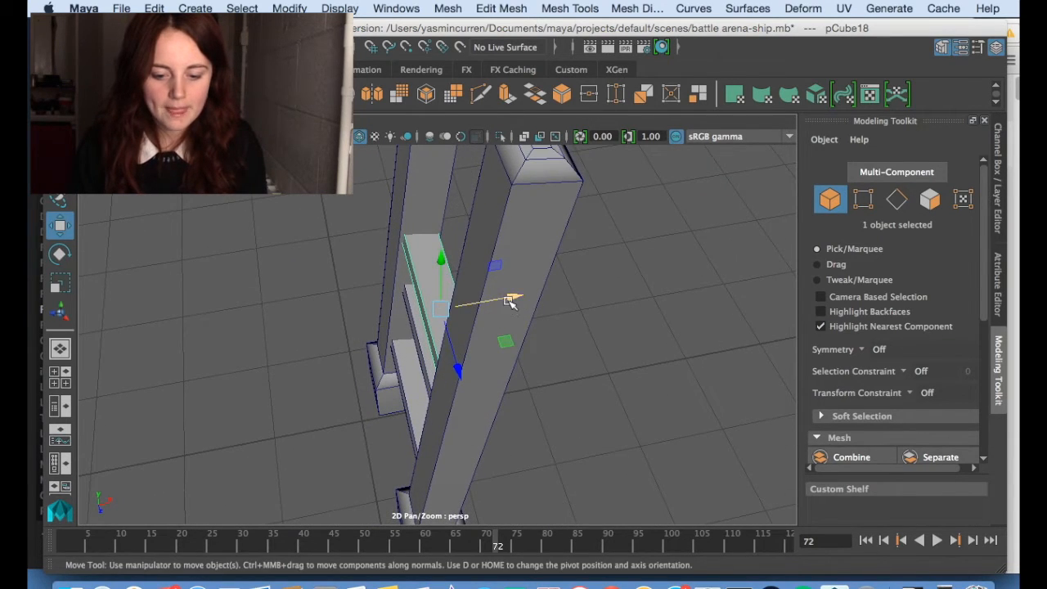
left_click_drag(509, 302, 510, 299)
left_click_drag(450, 322, 583, 302, "alt")
left_click_drag(372, 297, 395, 341, "alt")
left_click(400, 338)
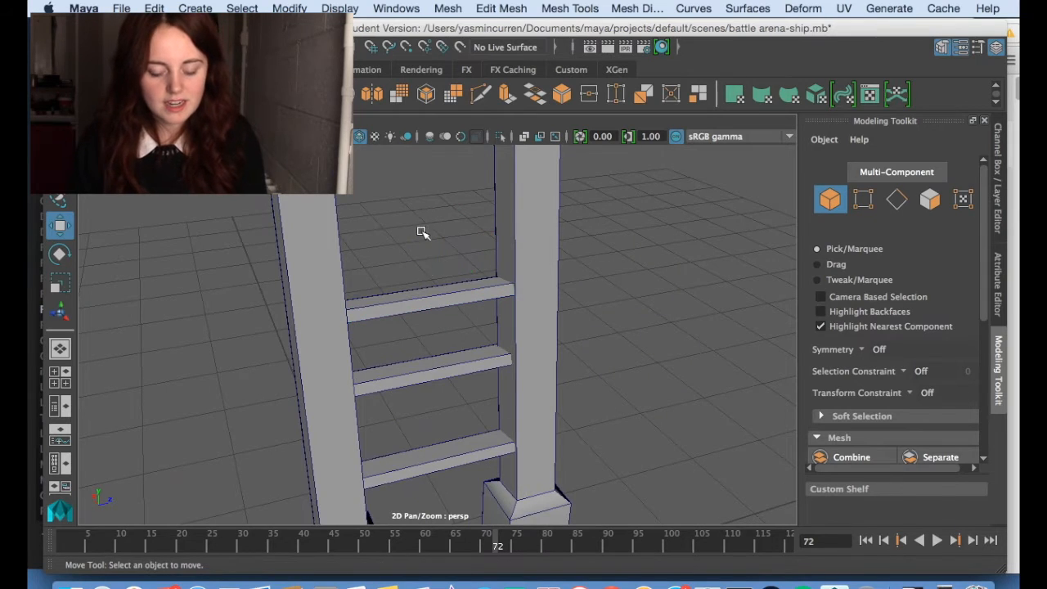
Duplicate the third rung and raise one of the two upward to form a fourth rung
left_click(442, 298)
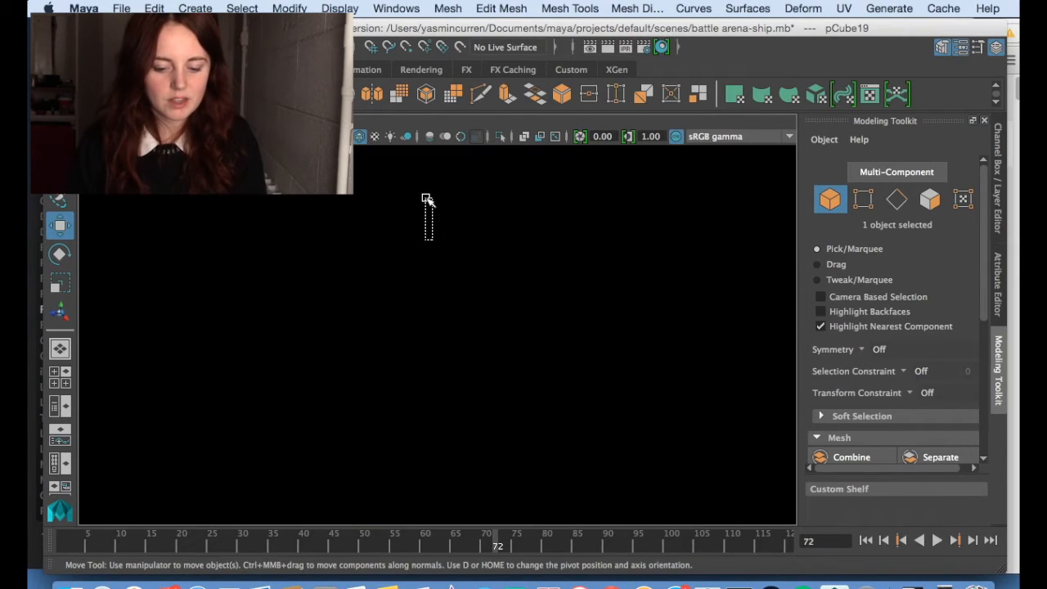
left_click(425, 201)
scroll(465, 304, "down", 5)
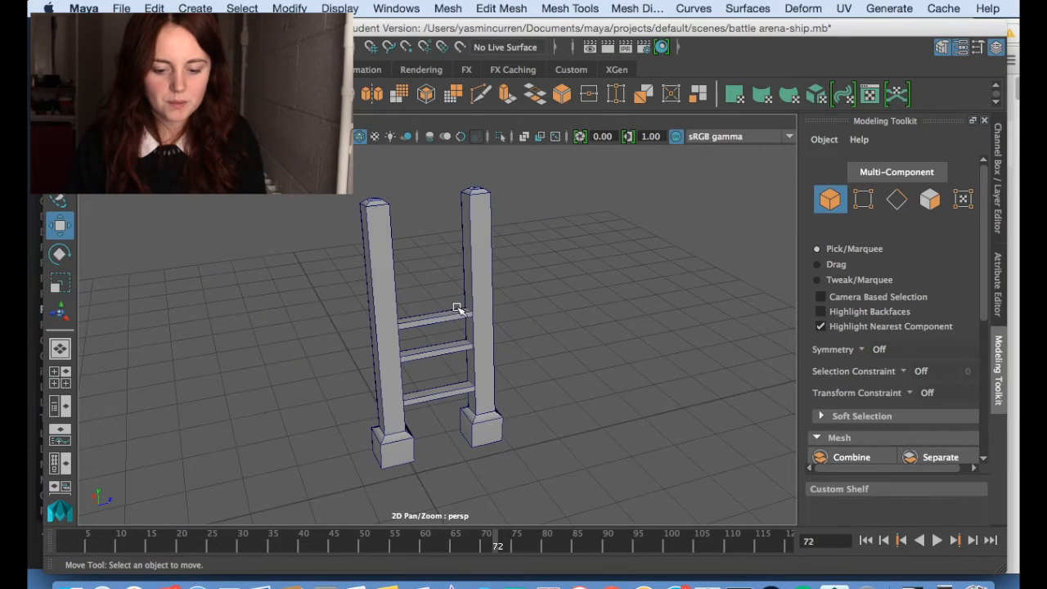
scroll(443, 302, "up", 3)
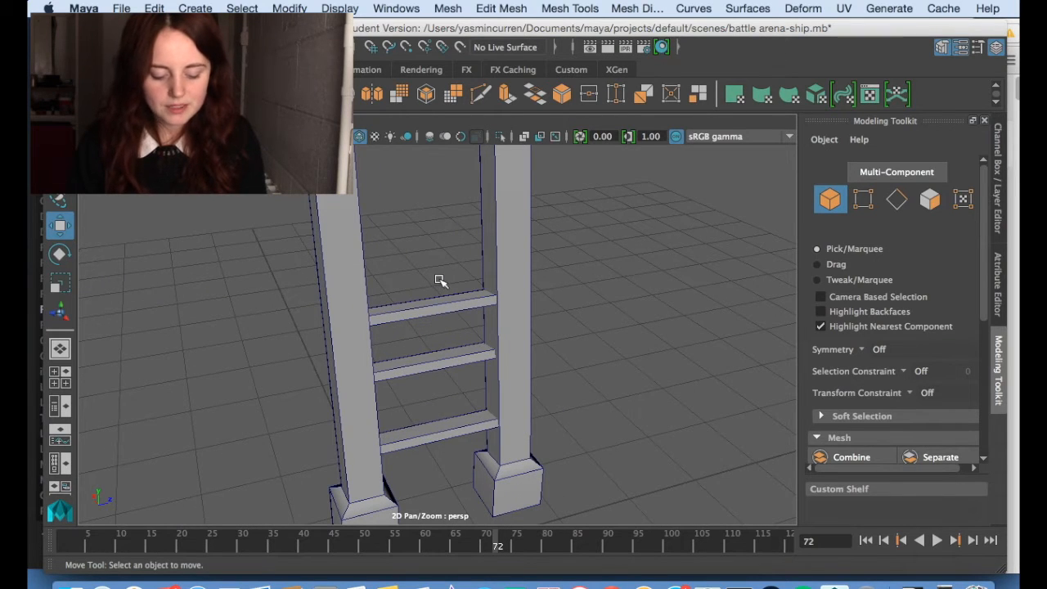
left_click(449, 306)
left_click_drag(439, 233, 434, 155)
left_click_drag(474, 273, 517, 303, "alt")
mouse_move(555, 297)
left_mouse_down("alt")
mouse_move(553, 332)
mouse_move(584, 367)
mouse_move(561, 305)
left_mouse_up("alt")
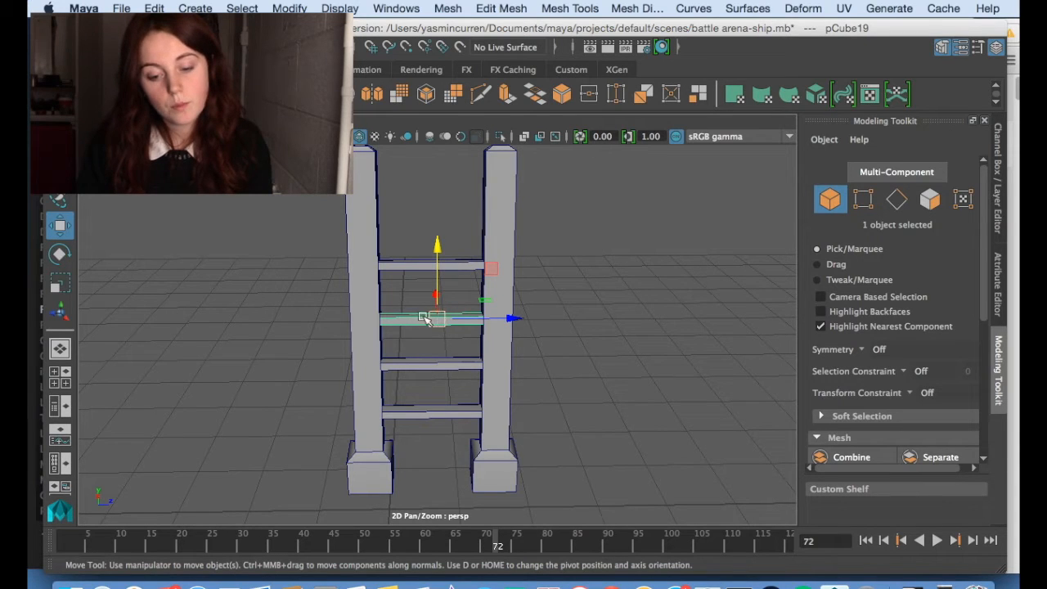
Move the top rung clear of the ladder to X -2.48, Y 3.38, Z 0.70 and frame it in the view
left_click_drag(424, 318, 426, 337, "alt")
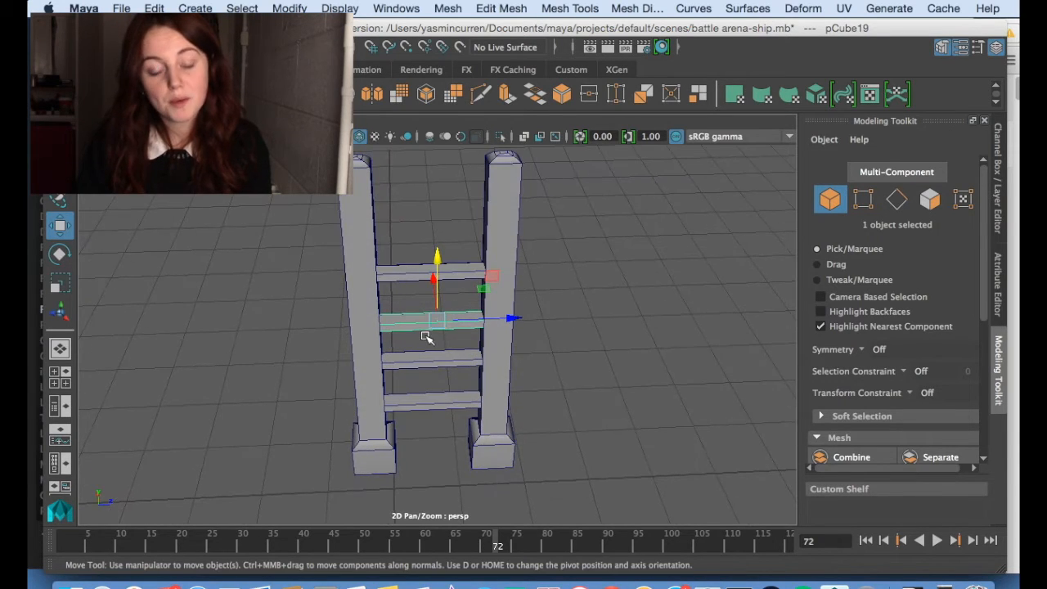
left_click(417, 272)
left_click_drag(430, 231, 448, 384)
key("f")
left_click_drag(541, 330, 545, 376, "alt")
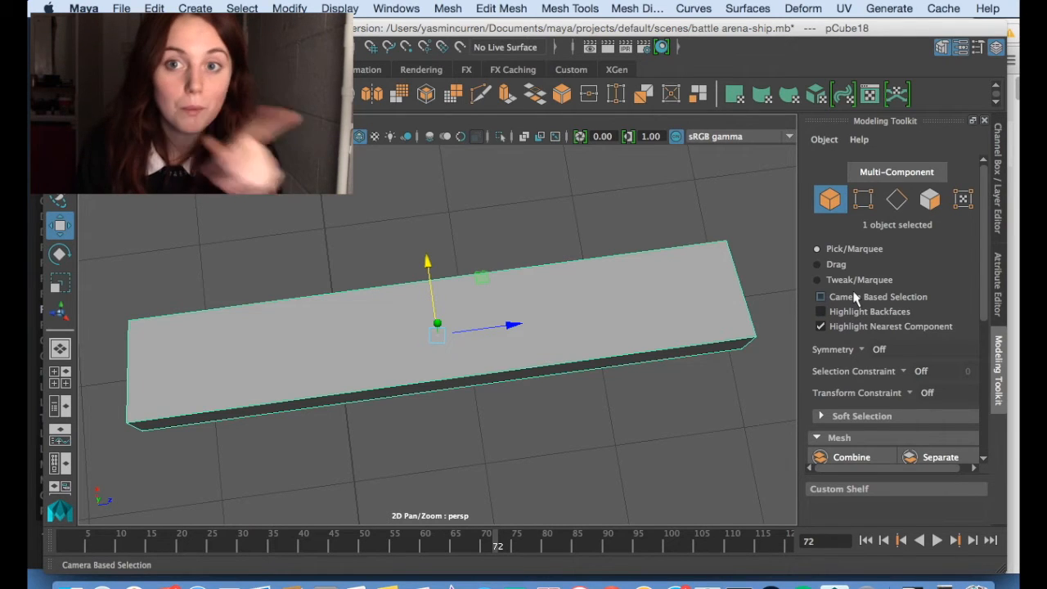
Activate the Multi-Cut tool on the isolated rung
scroll(855, 299, "down", 5)
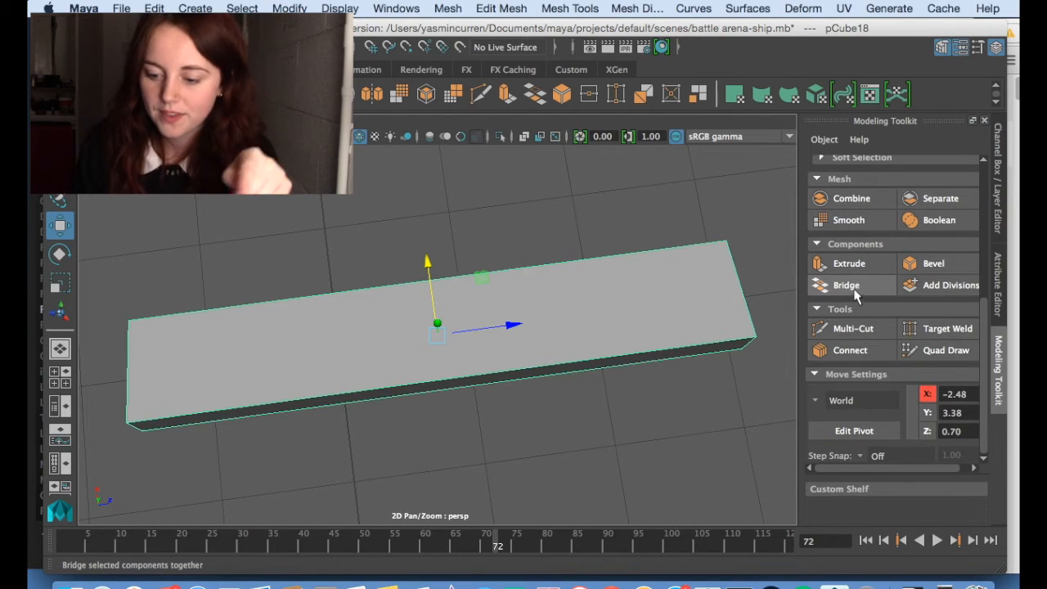
scroll(842, 219, "up", 5)
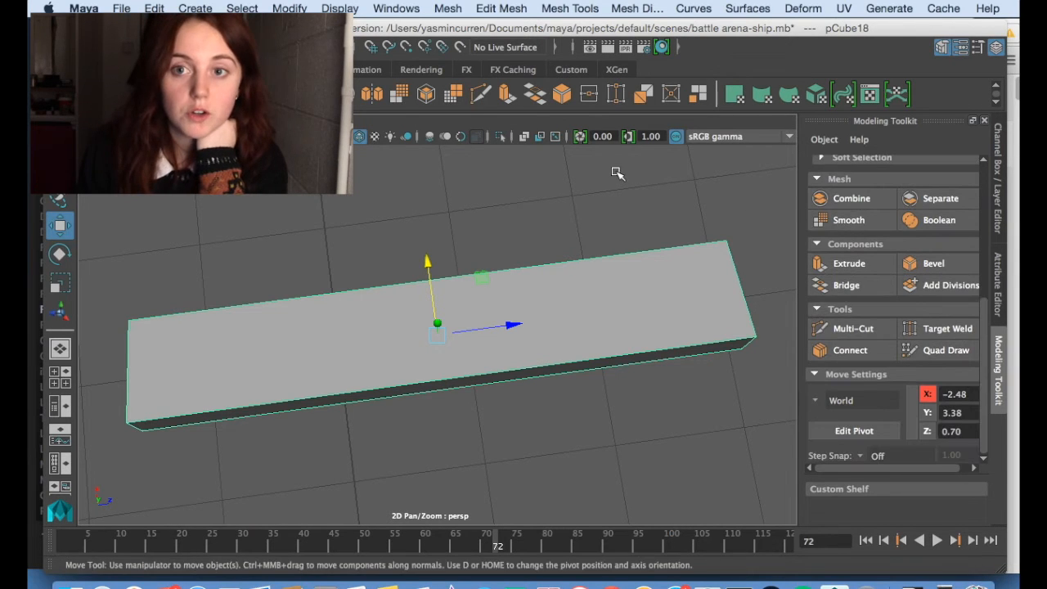
left_click(853, 328)
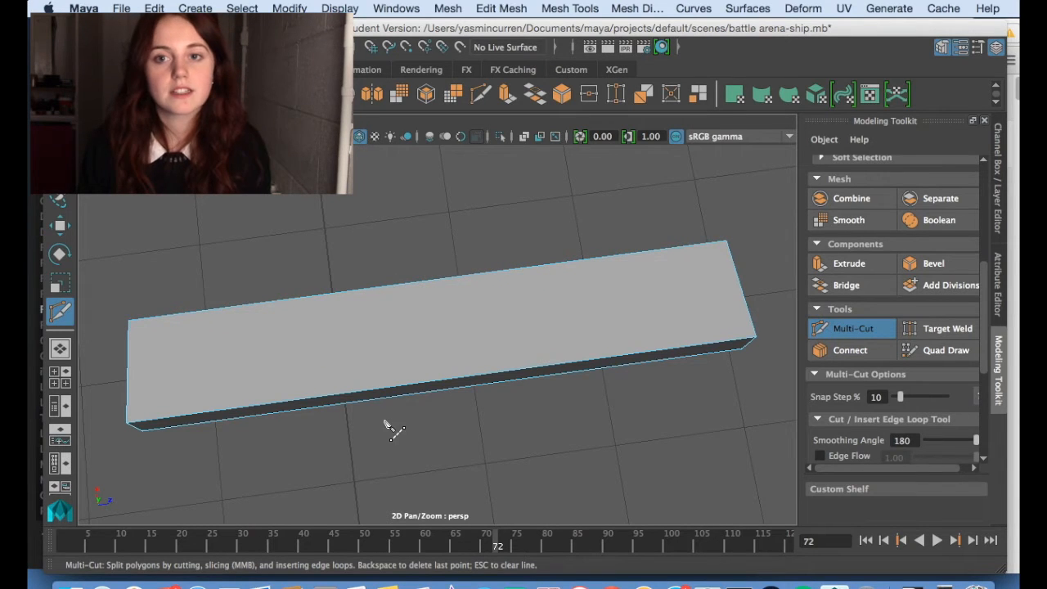
left_click(126, 422)
key("Escape")
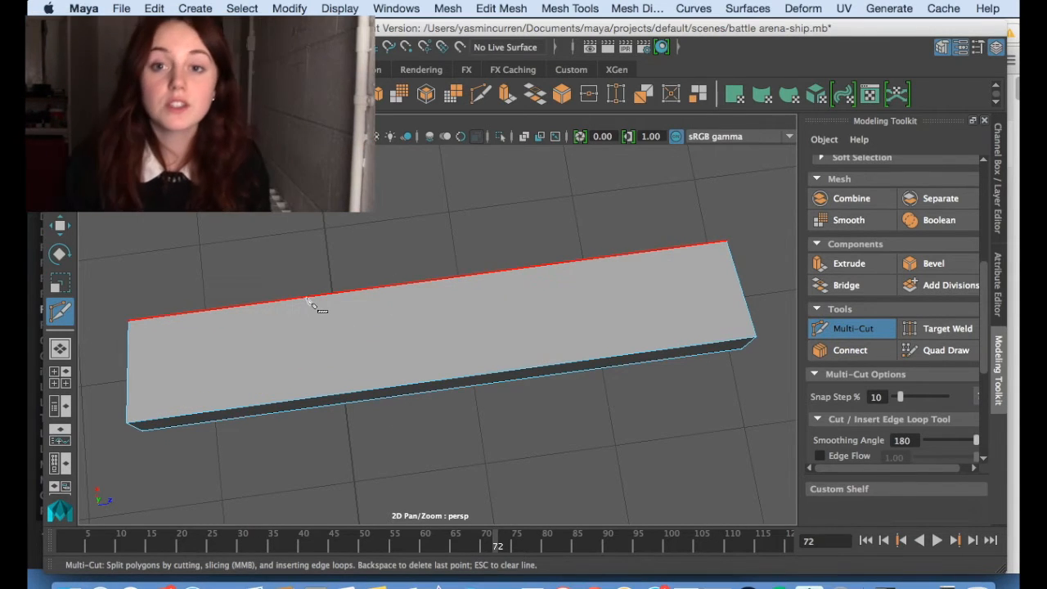
left_click_drag(309, 300, 240, 326, "ctrl")
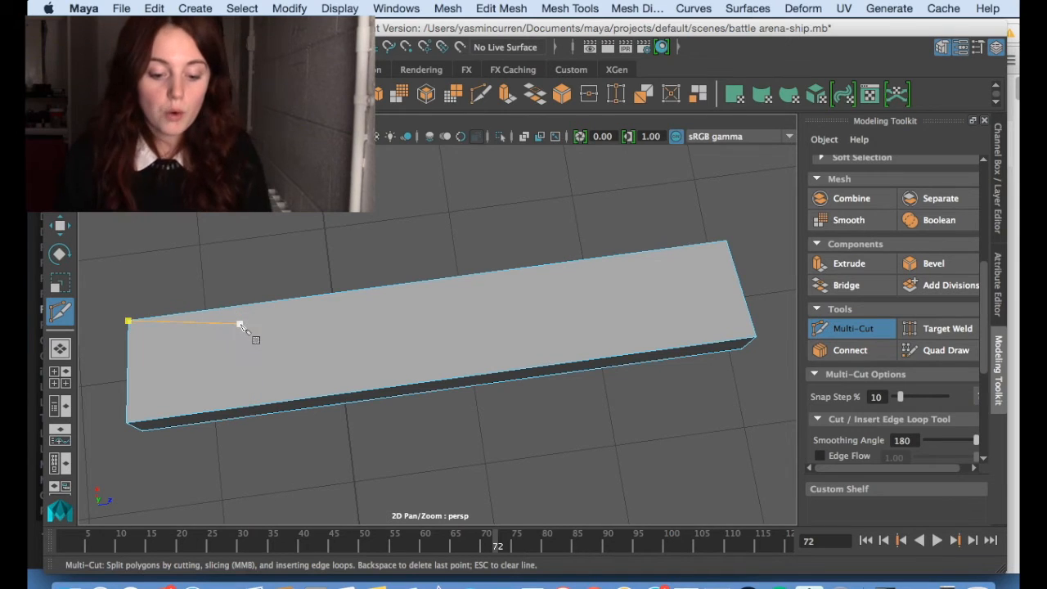
key("Escape")
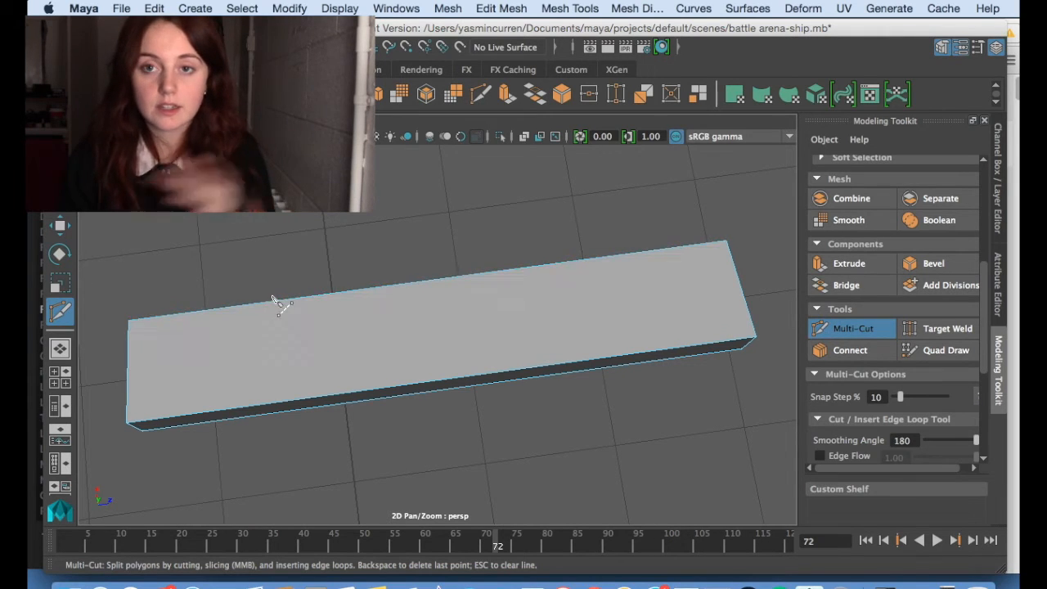
Cut two narrow diagonal lines across the rung's top face, meeting at one point on the front edge
left_click(287, 300)
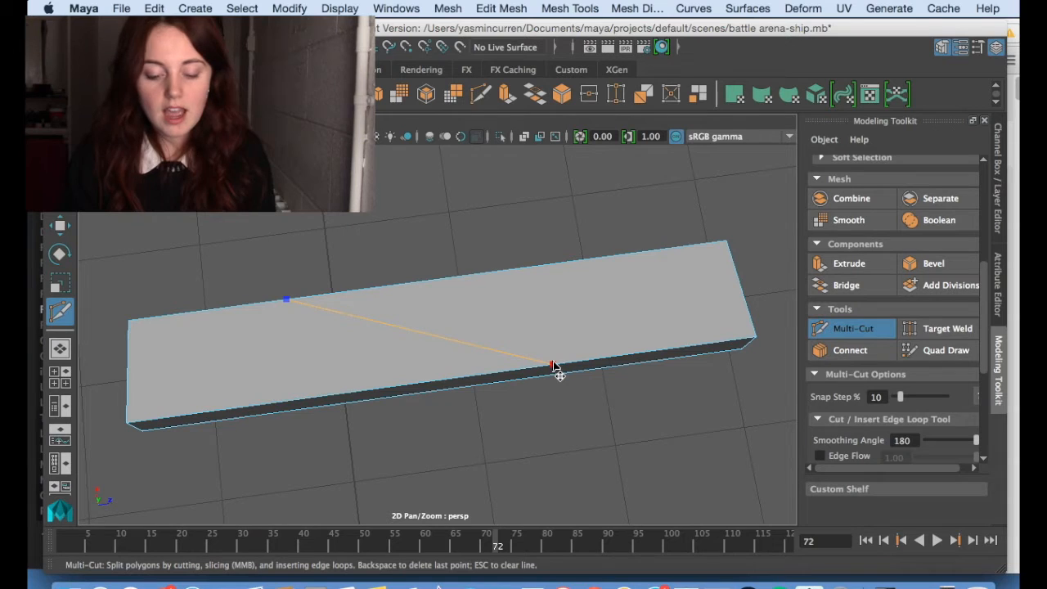
left_click_drag(554, 366, 576, 360)
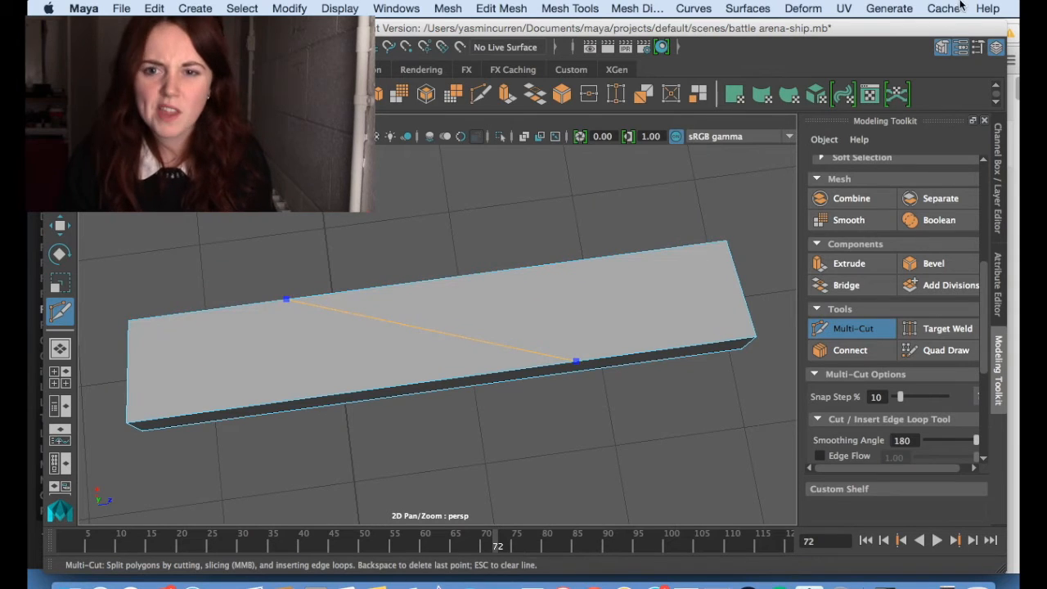
left_click_drag(289, 302, 239, 306)
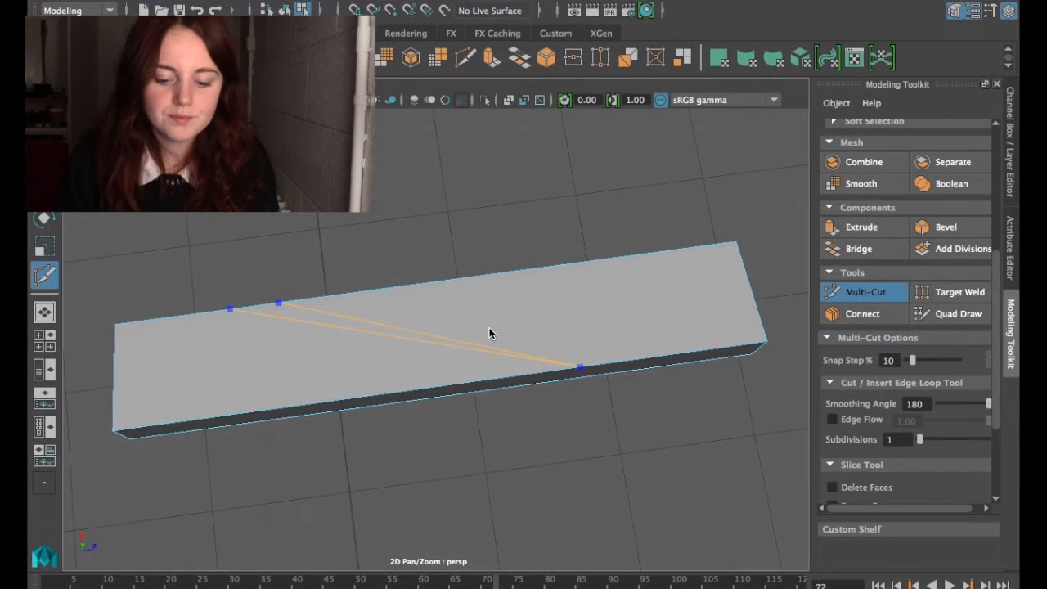
left_click(290, 302)
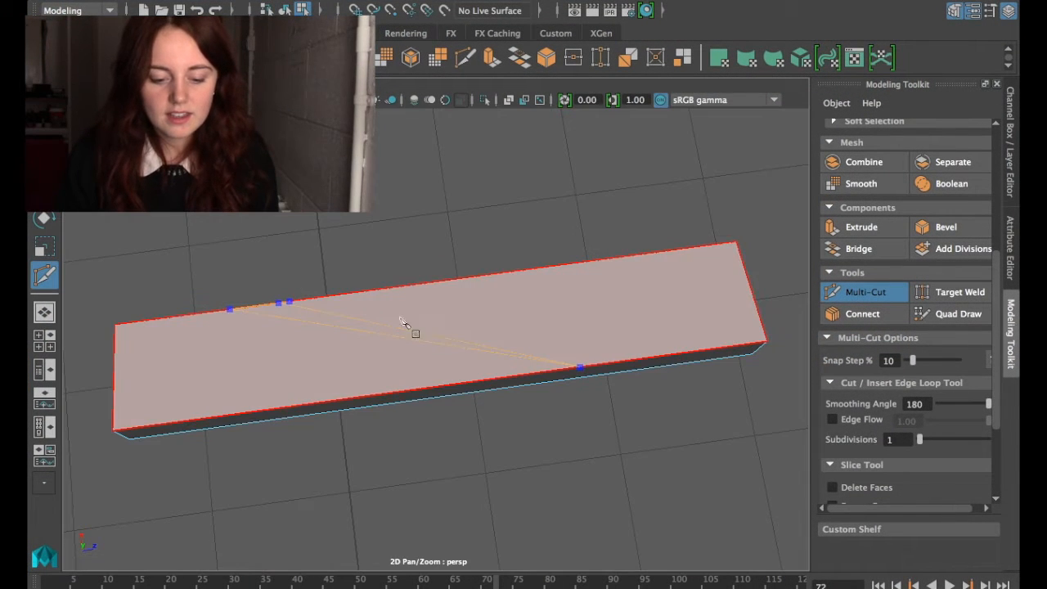
key("Return")
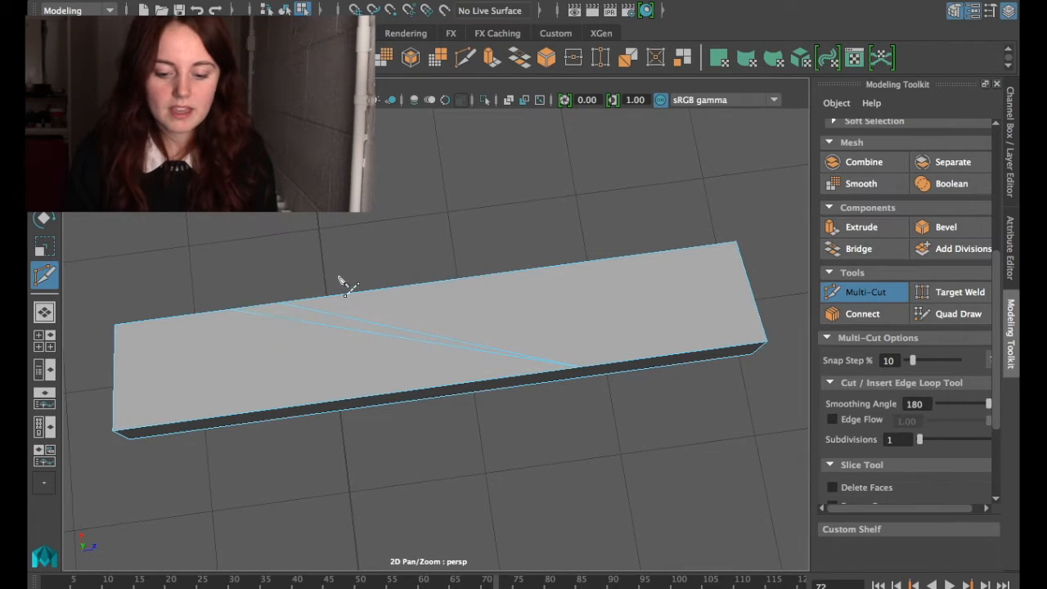
Discard the stray cut segment and undo the diagonal cuts on the rung's top face
left_click(579, 367)
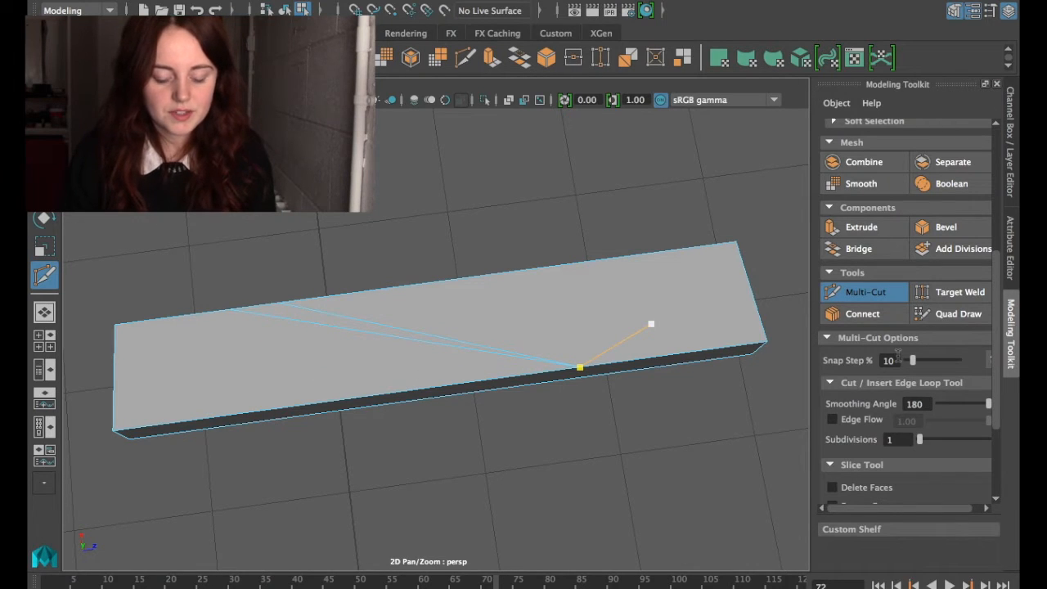
left_click(898, 356)
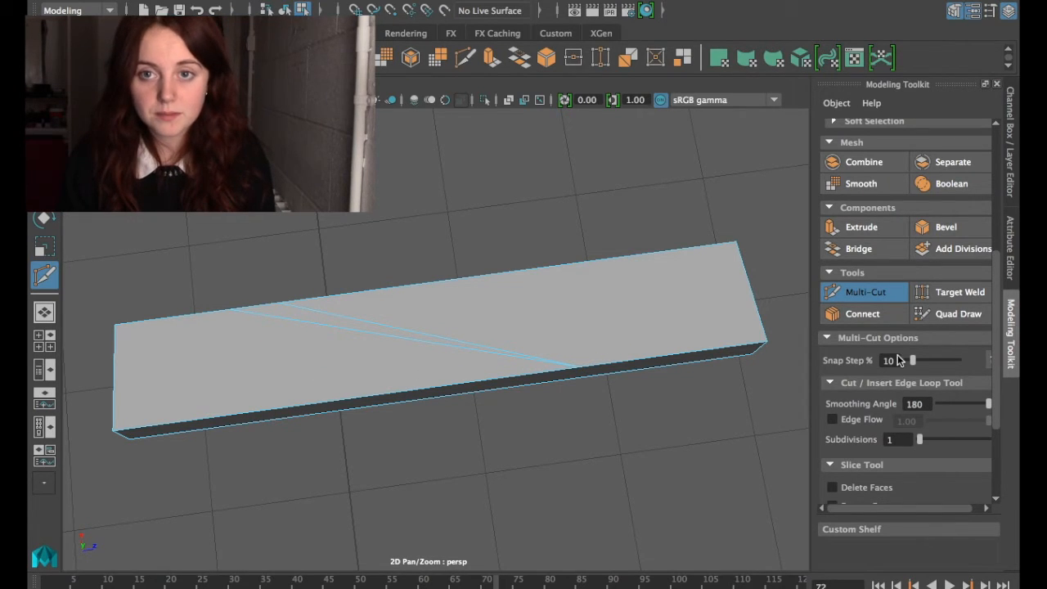
key("Delete")
key("ctrl+z")
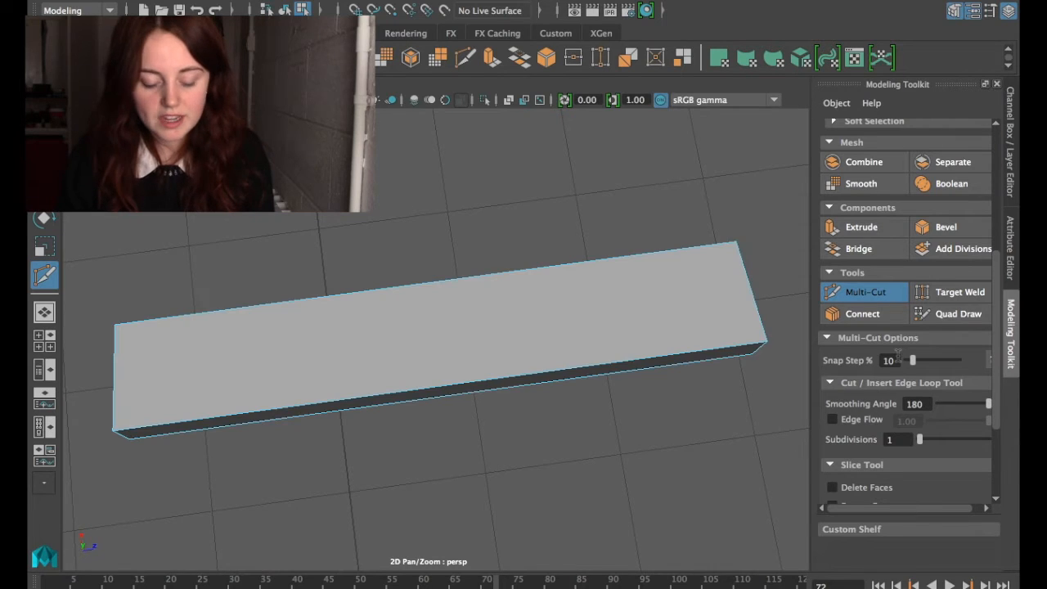
Insert two edge loops across the rung with Multi-Cut, one on each side of its middle
left_click(113, 430)
left_click(312, 300)
key("ctrl")
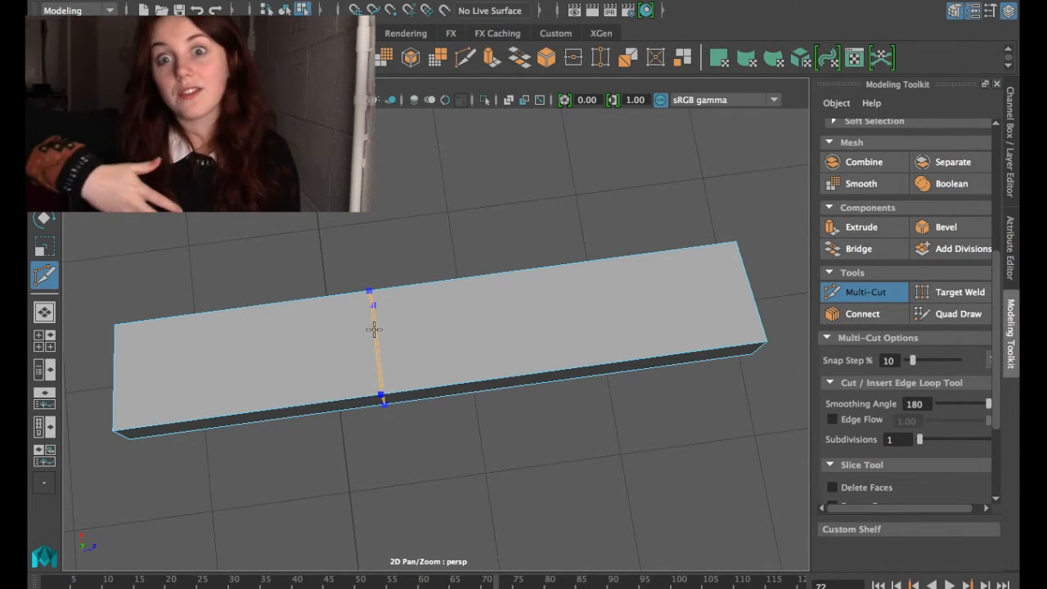
left_click(374, 329, "ctrl")
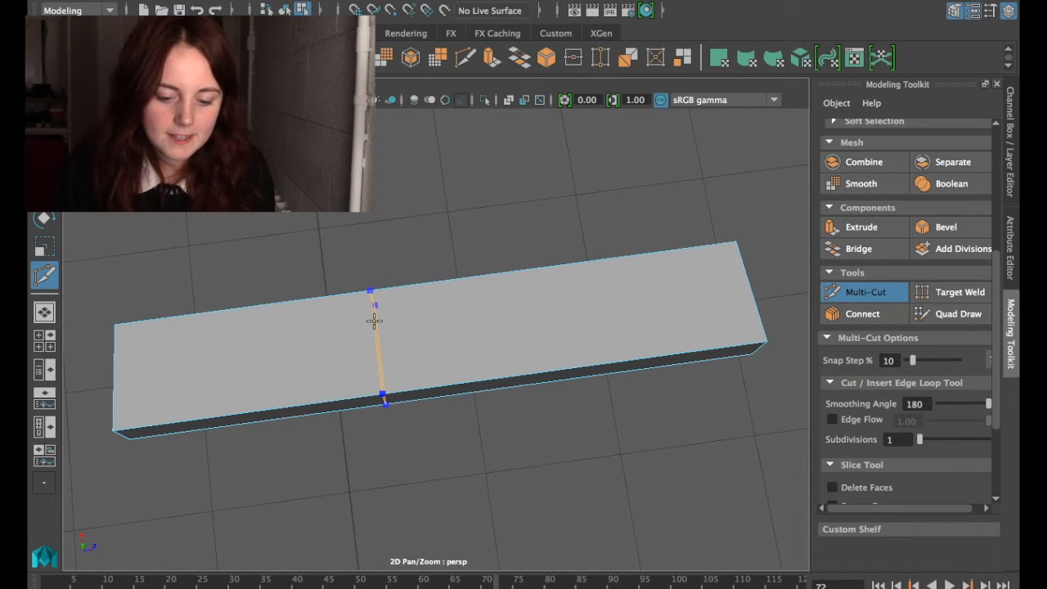
left_click(467, 319, "ctrl")
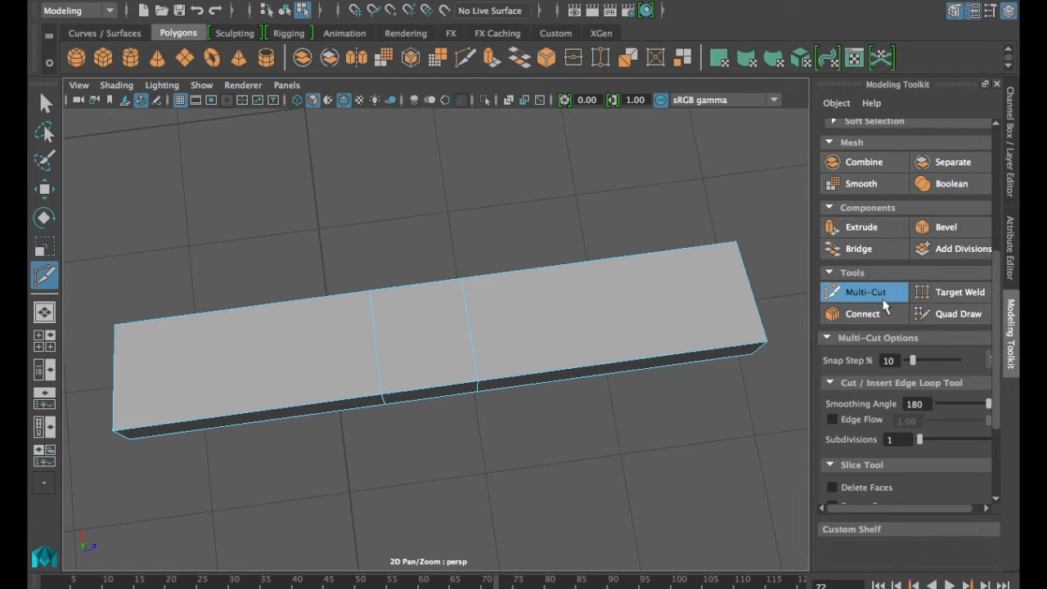
Leave the Multi-Cut tool and select the entire right-hand edge loop around the rung
scroll(834, 269, "up", 3)
scroll(826, 266, "up", 3)
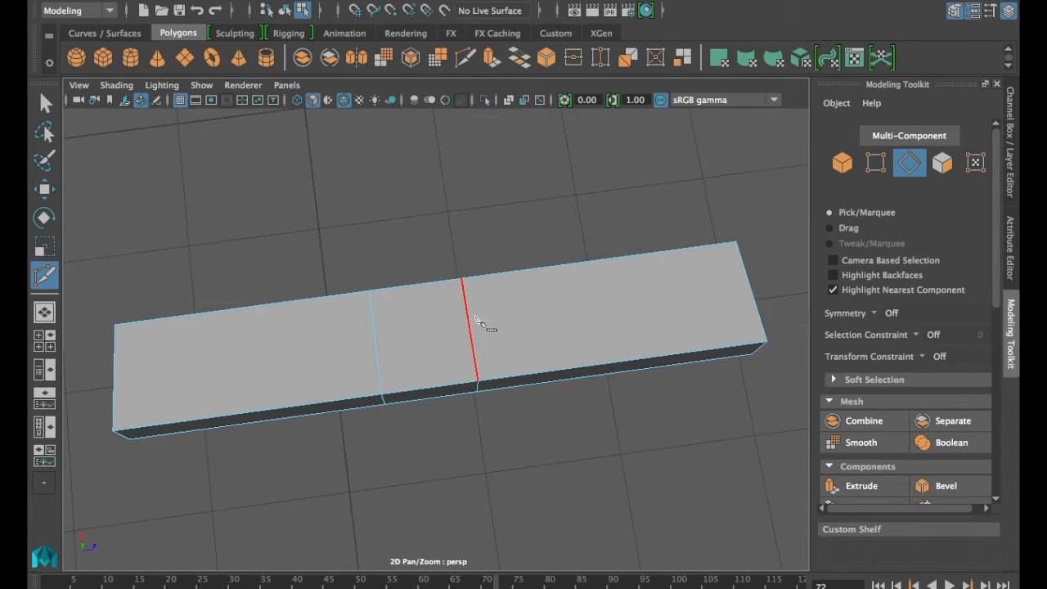
key("q")
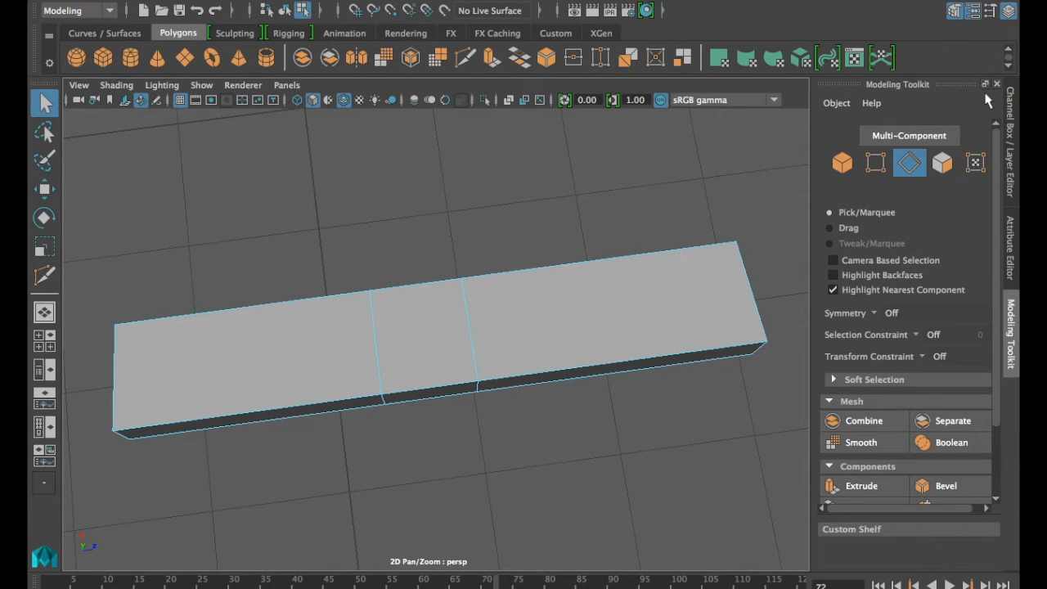
left_click(469, 327)
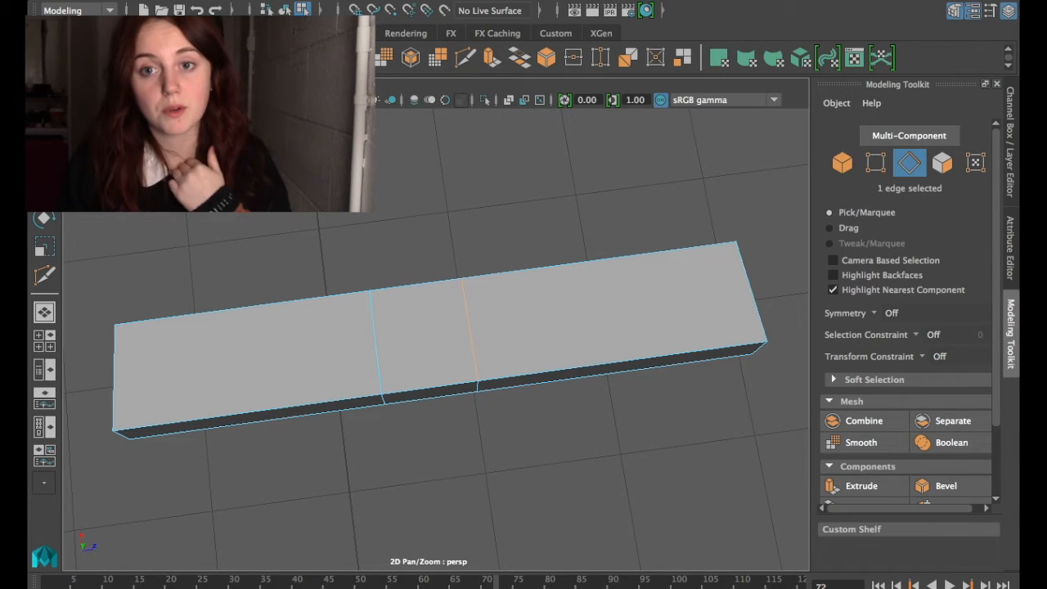
double_click(477, 383)
left_click_drag(503, 386, 439, 386, "alt")
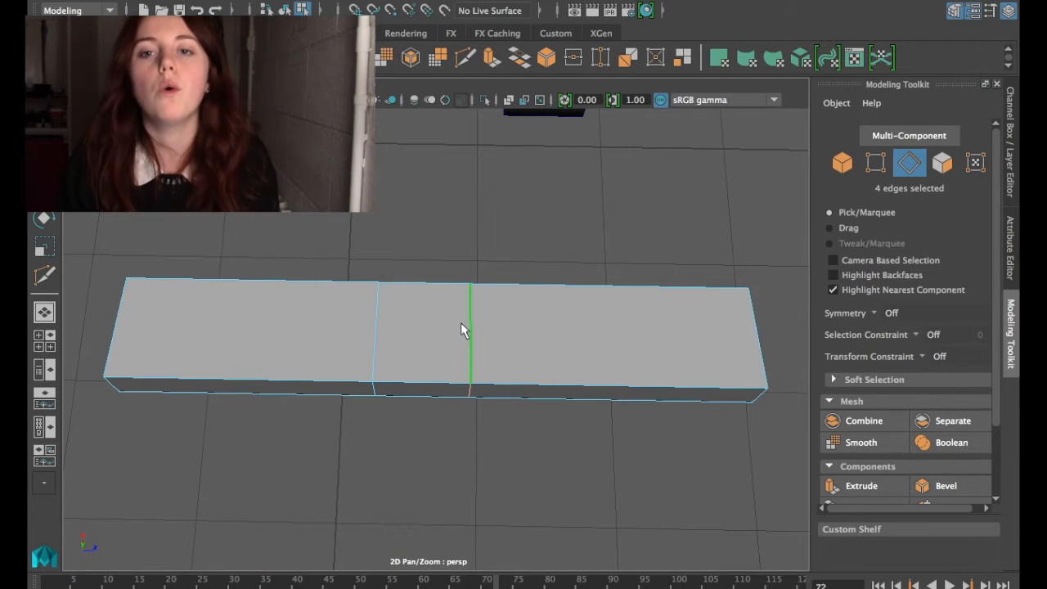
Try rotating the selected right-hand edge loop so that it slants across the rung
key("w")
left_click_drag(482, 333, 545, 279, "alt")
key("e")
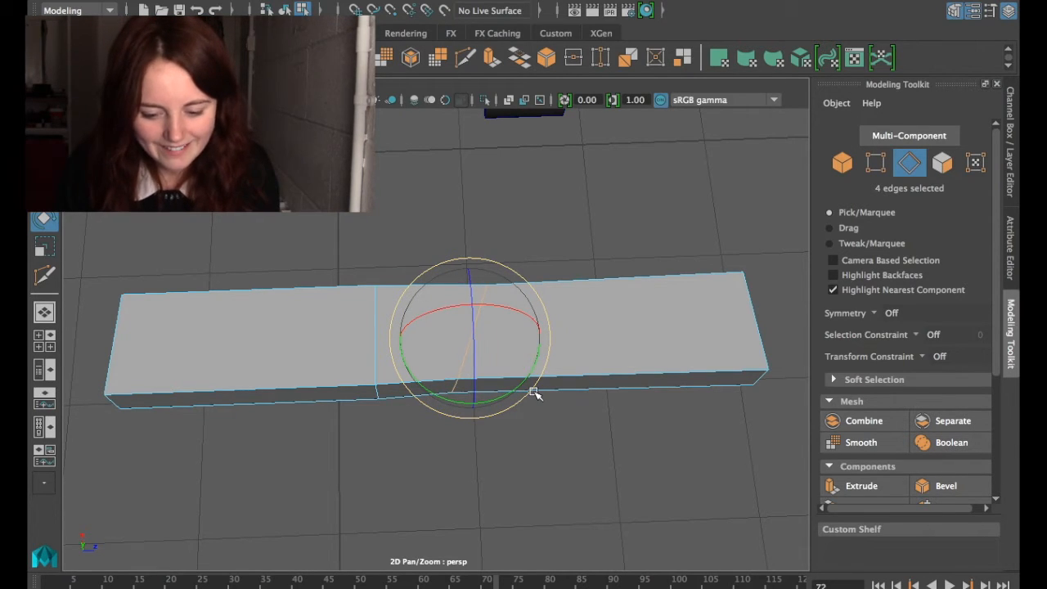
Add the entire left-hand edge loop to the selection so both loops are selected
left_click(374, 364, "shift")
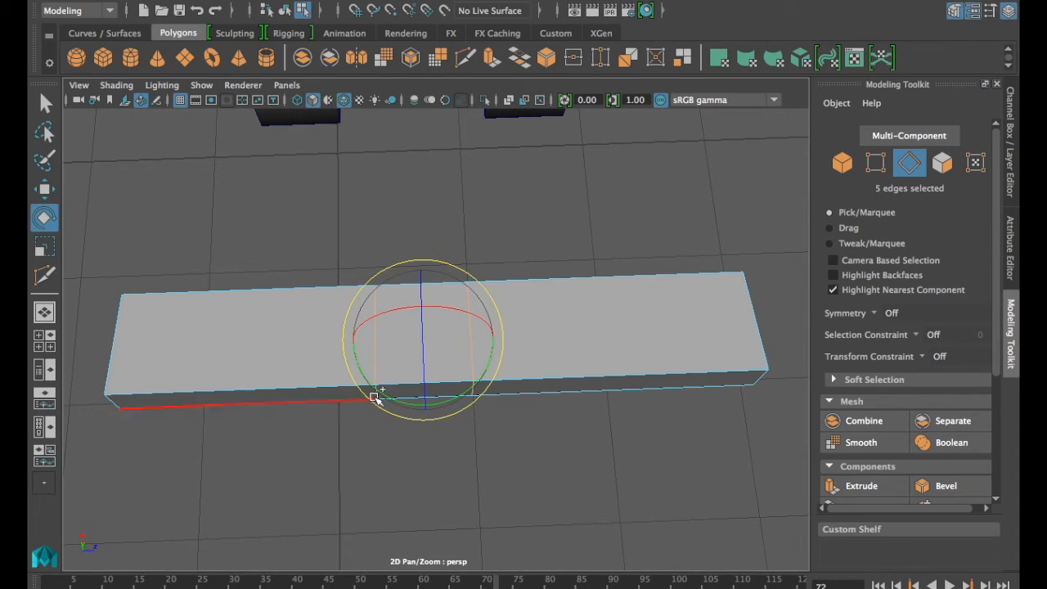
left_click_drag(375, 396, 357, 279, "alt")
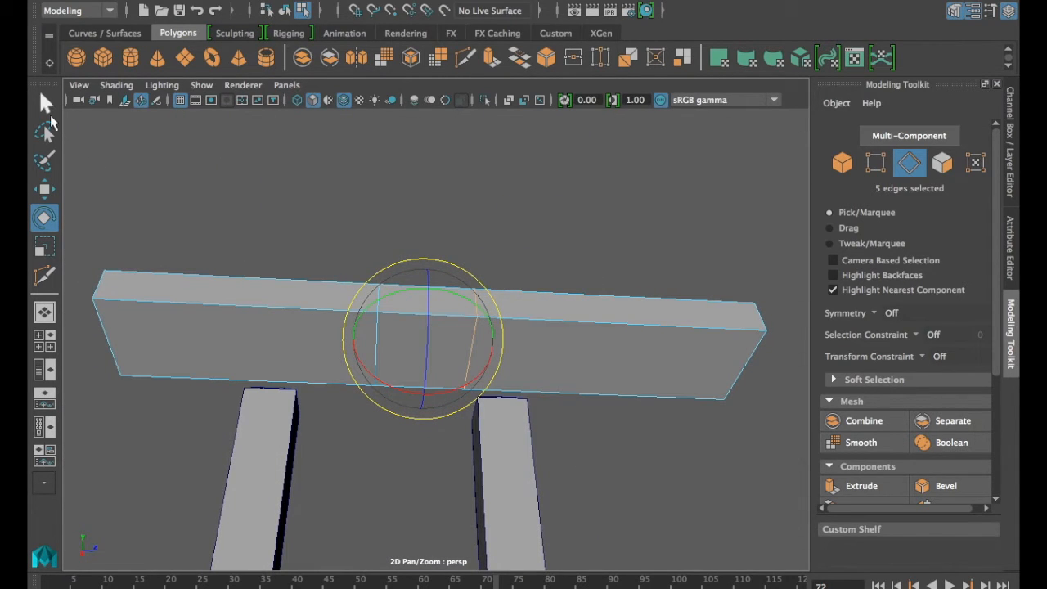
left_click(46, 102)
double_click(377, 293, "shift")
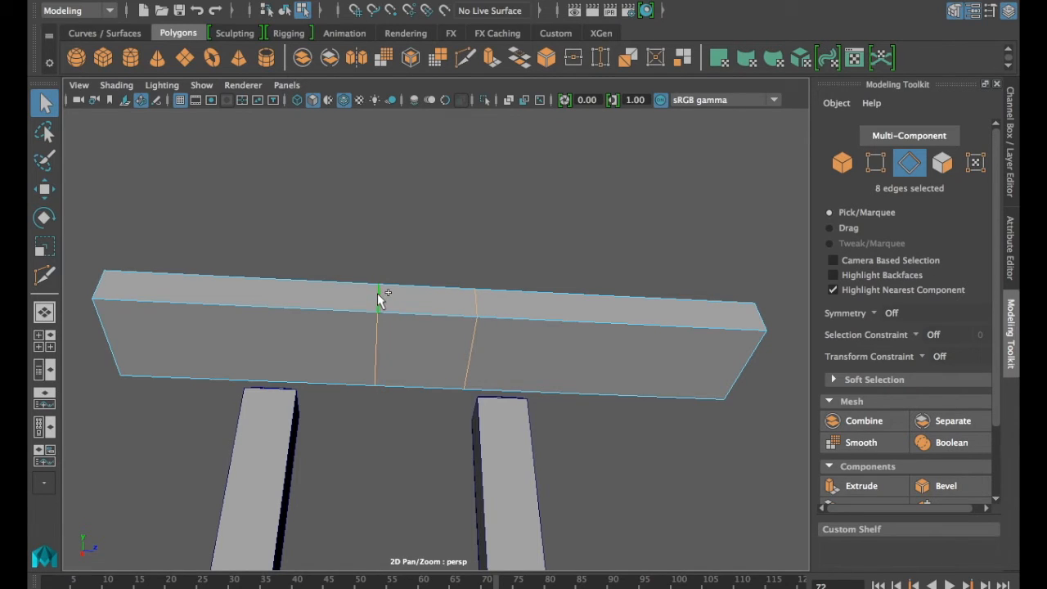
left_click_drag(432, 329, 413, 257, "alt")
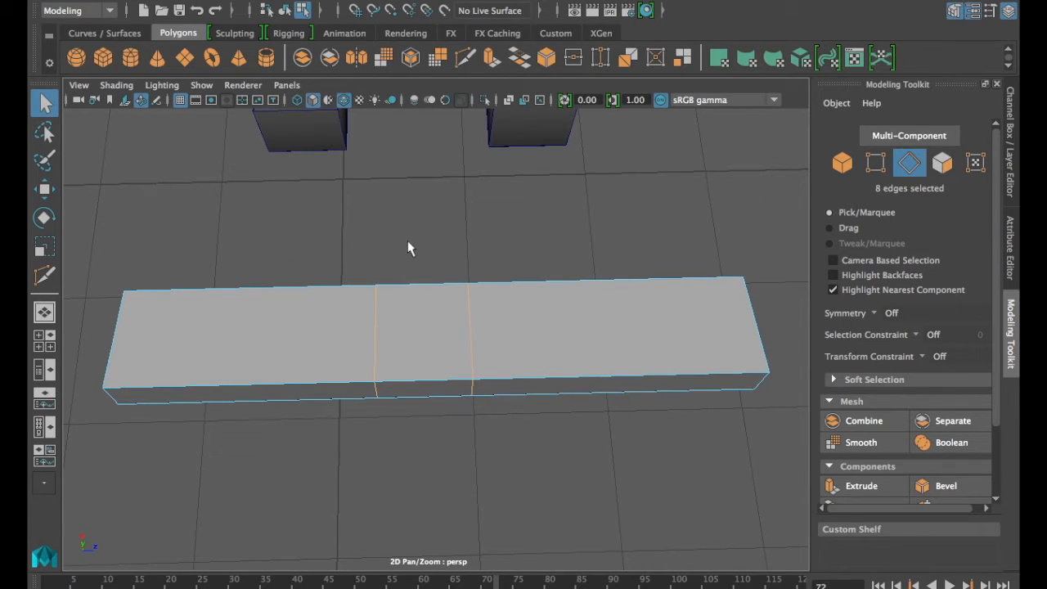
Rotate both edge loops to kink the rung's middle, and scale them closer together along the rung's length
key("e")
left_click_drag(477, 280, 486, 296)
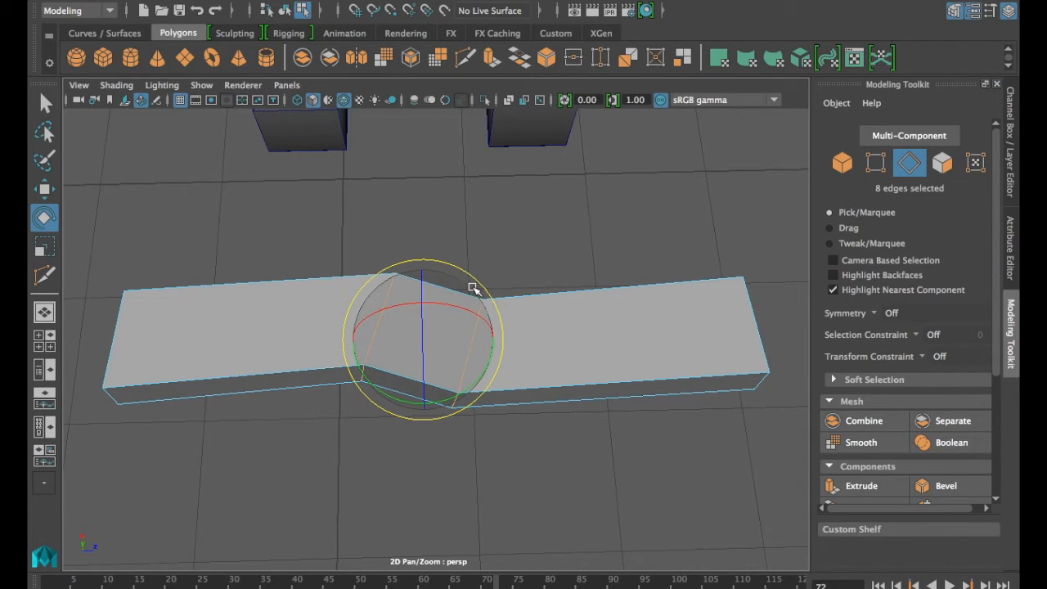
key("w")
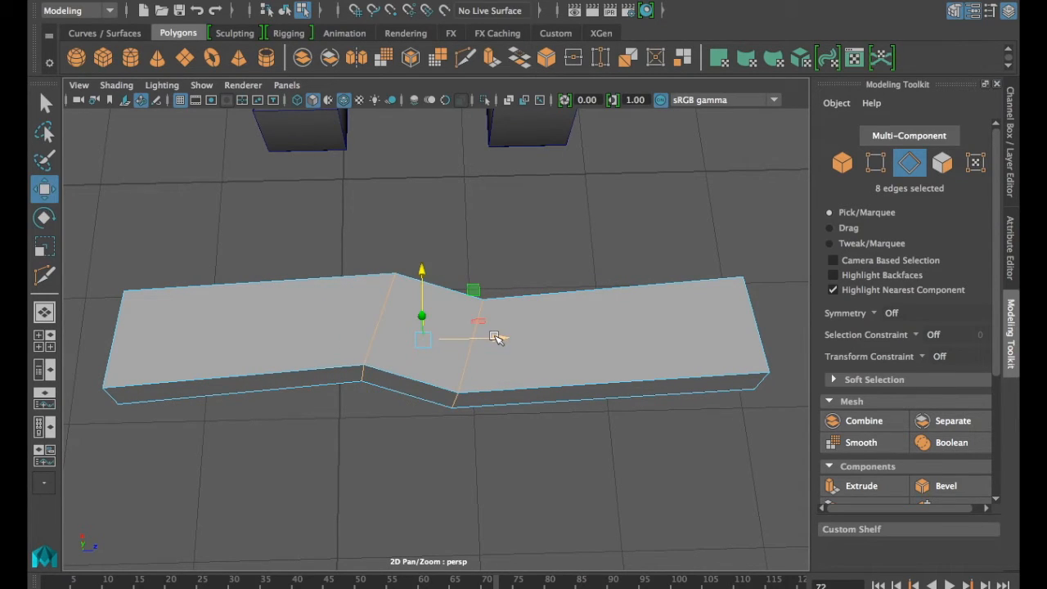
key("e")
key("r")
left_click_drag(490, 338, 446, 340)
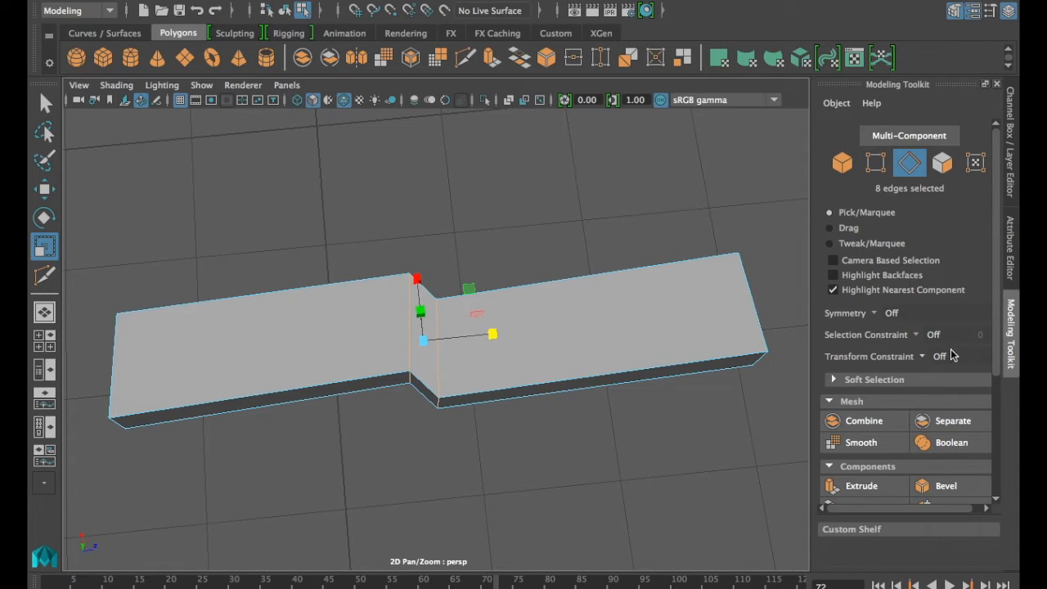
In vertex mode, use Multi-Cut to add a midway vertex on each of the two kink edges of the top face
scroll(887, 341, "down", 5)
left_click(864, 367)
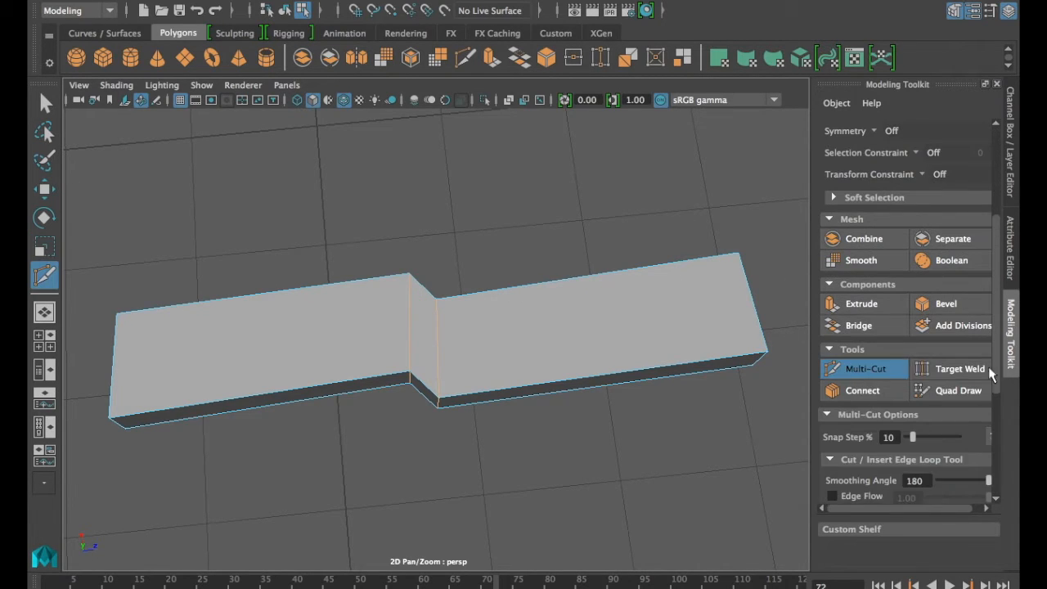
scroll(991, 367, "up", 5)
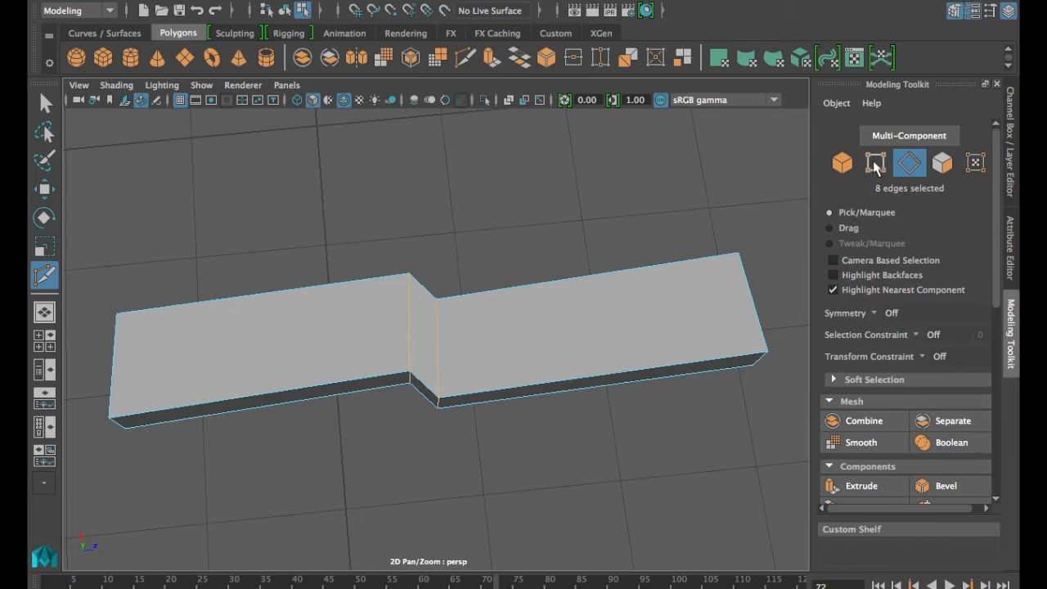
left_click(875, 164)
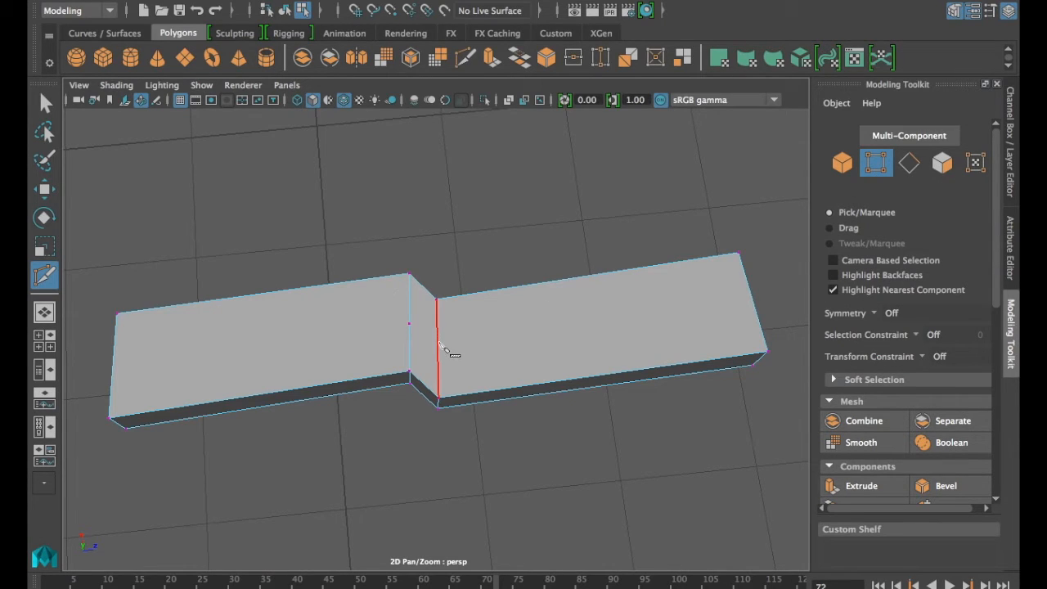
left_click(437, 344)
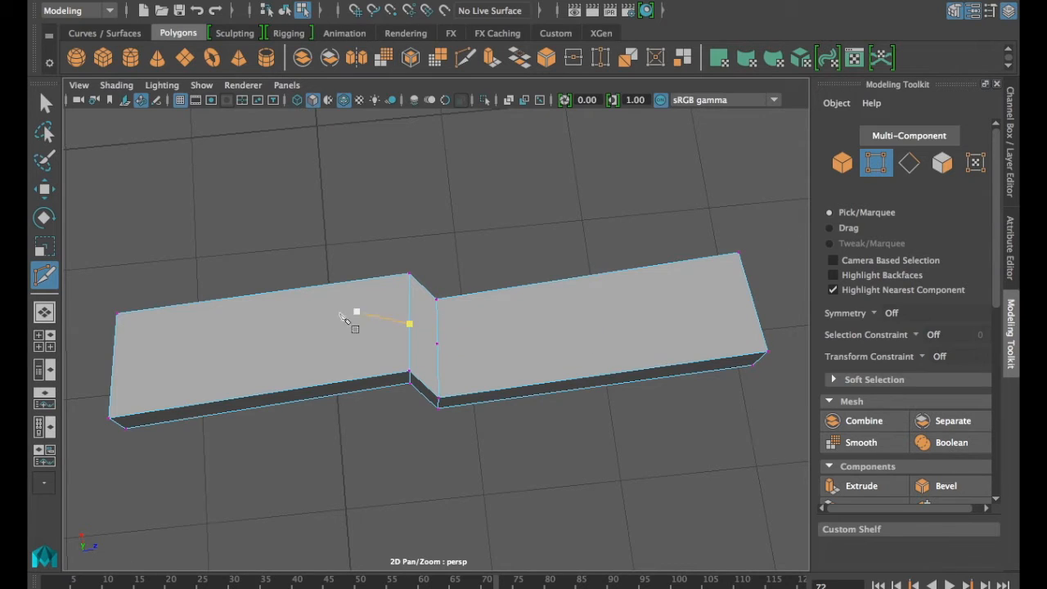
left_click(45, 102)
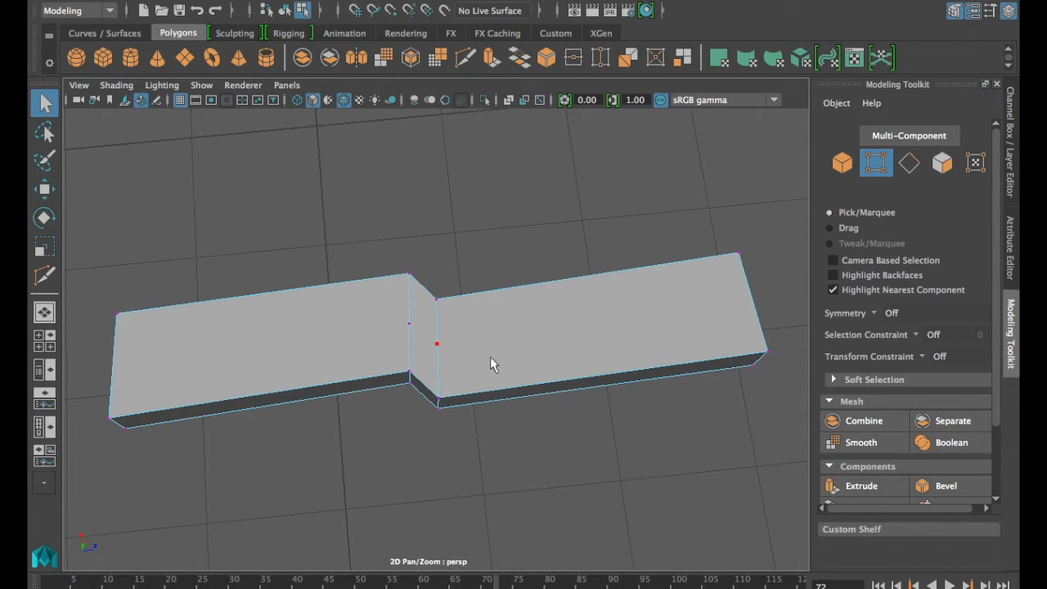
Select the ring of four faces around the kinked middle section and delete it to split the rung in two
left_click_drag(325, 381, 376, 451, "alt")
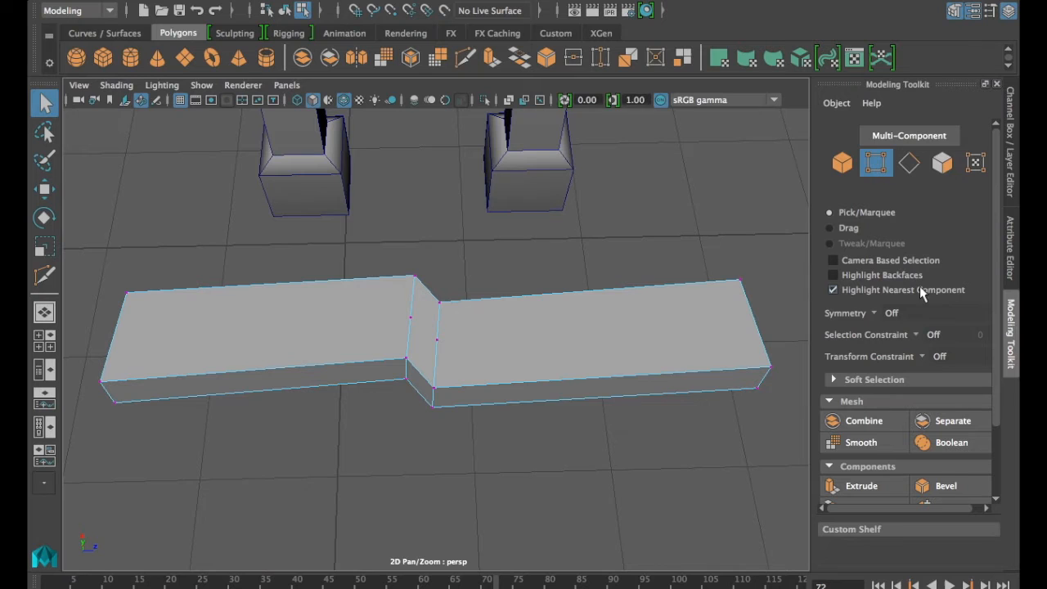
left_click(942, 162)
left_click(419, 376)
double_click(420, 384, "shift")
left_click_drag(421, 384, 431, 356, "alt")
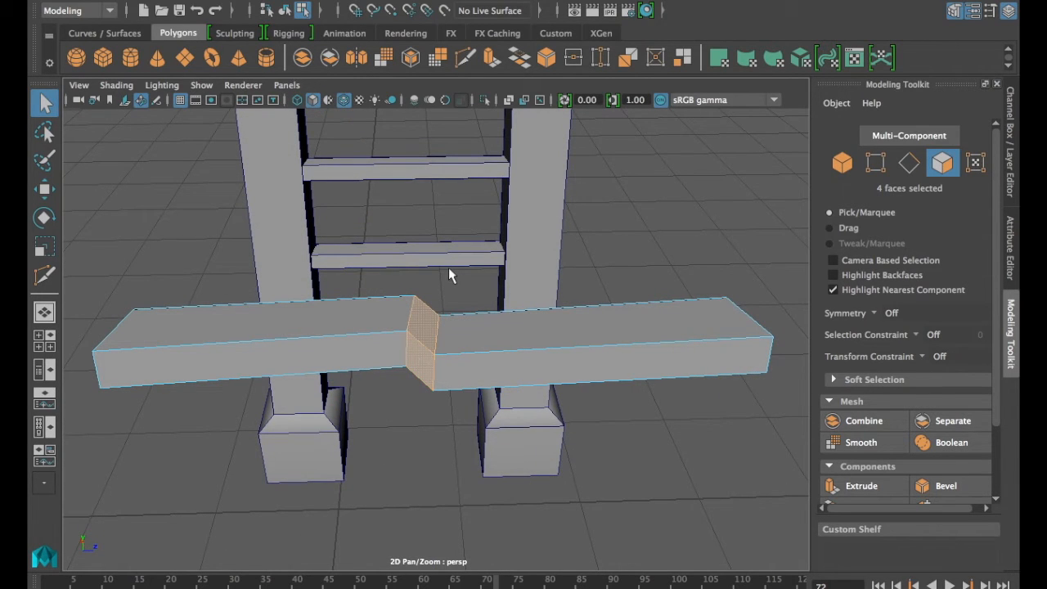
right_click(423, 326, "shift")
key("Delete")
left_click_drag(433, 376, 497, 402, "alt")
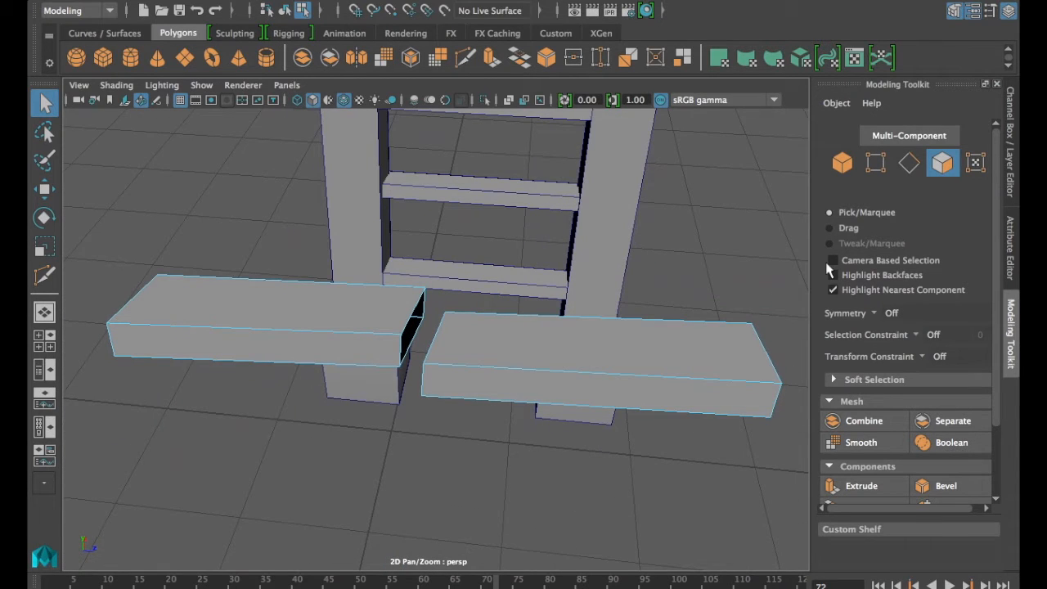
Activate the Target Weld tool and try it in edge mode on the open end of the left rung half
scroll(906, 283, "down", 3)
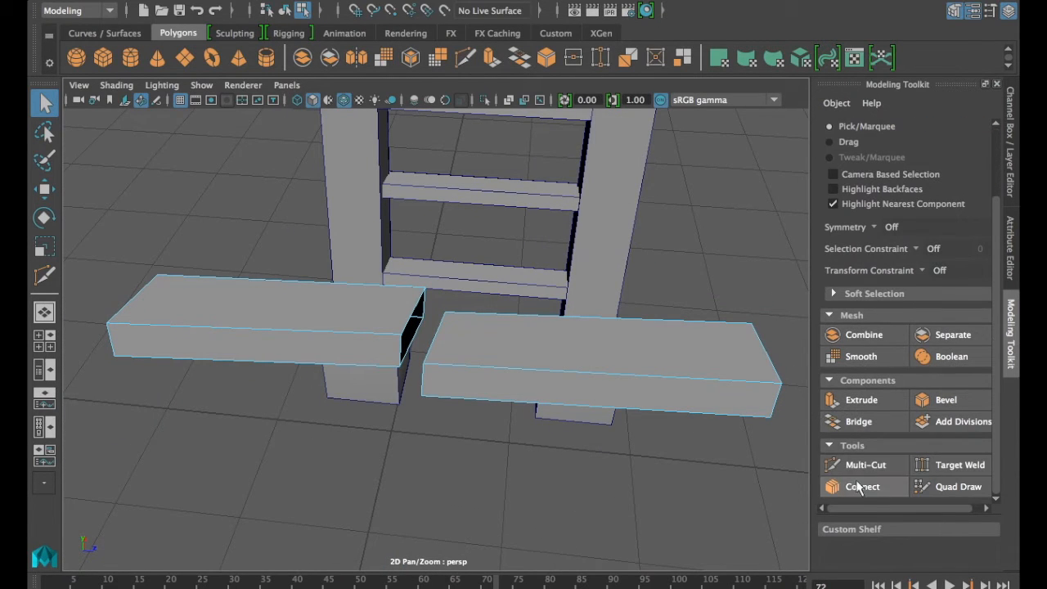
left_click(957, 466)
mouse_move(407, 283)
left_mouse_down("alt")
mouse_move(401, 212)
mouse_move(393, 271)
left_mouse_up("alt")
left_click_drag(331, 343, 395, 327, "alt")
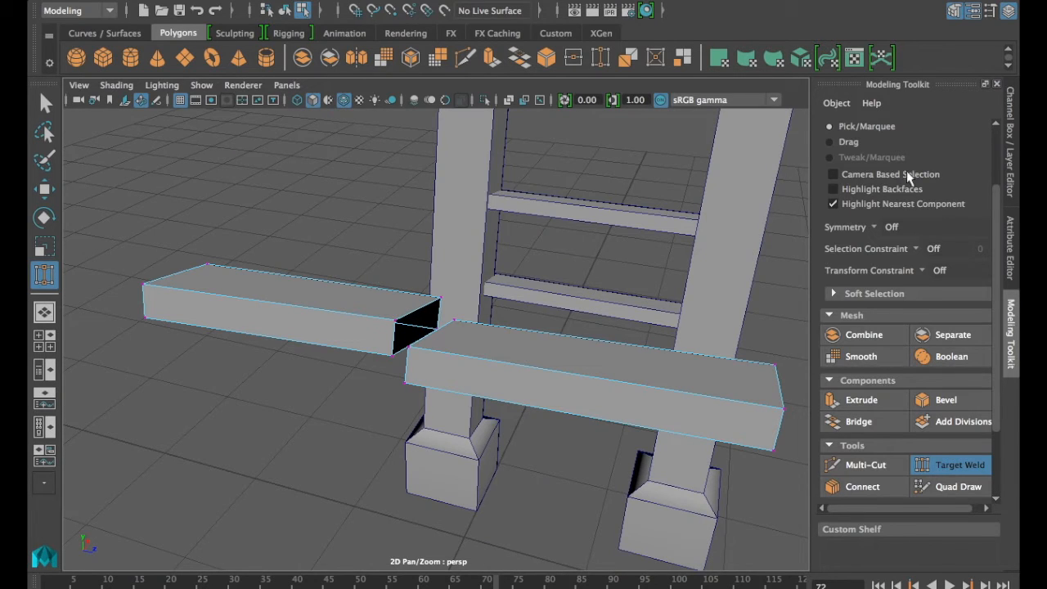
key("F8")
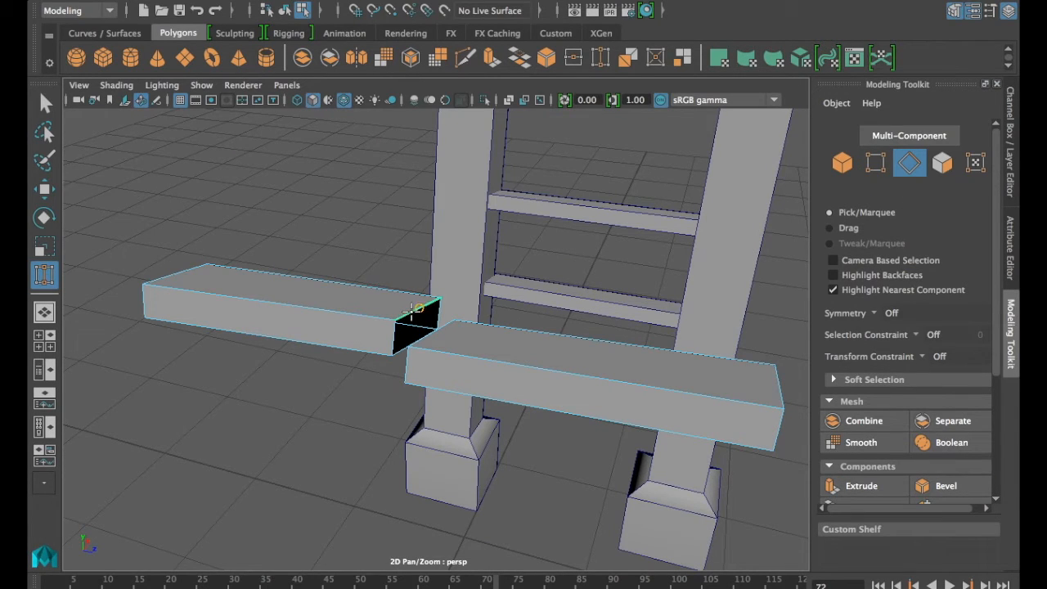
left_click(413, 314)
left_click(402, 349)
Try to insert an edge loop with Multi-Cut close to the open end of each rung half
scroll(862, 474, "down", 3)
left_click(948, 411)
left_click_drag(358, 327, 407, 334, "alt")
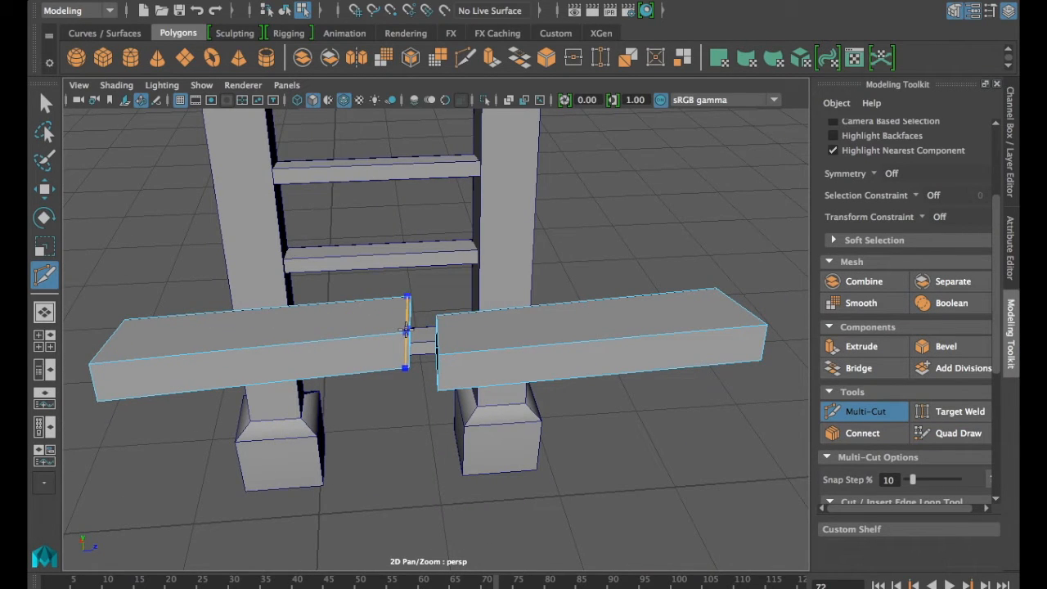
left_click_drag(567, 309, 507, 309, "alt")
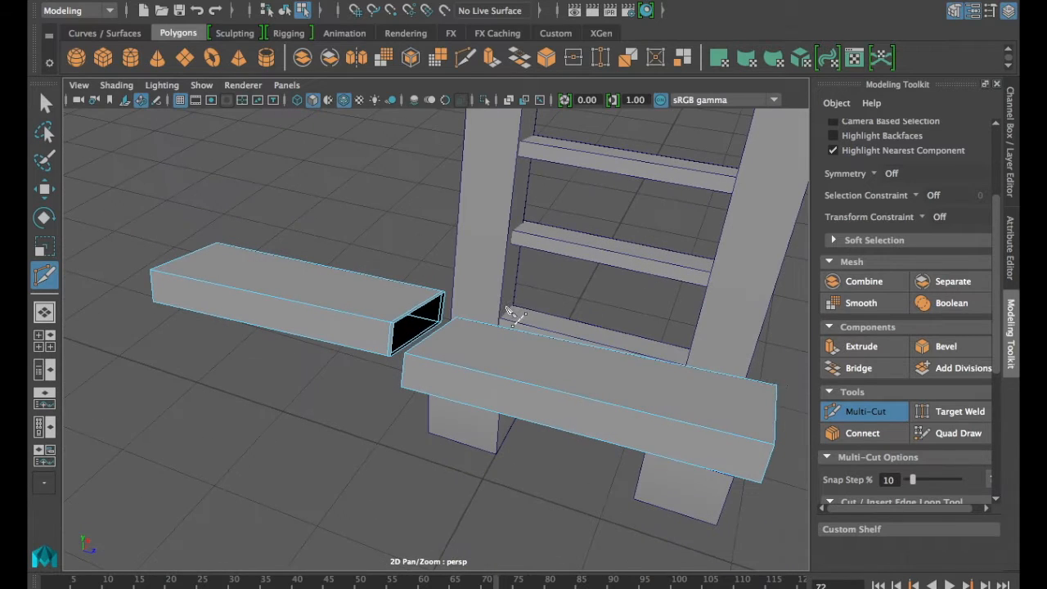
left_click_drag(392, 367, 442, 384, "alt")
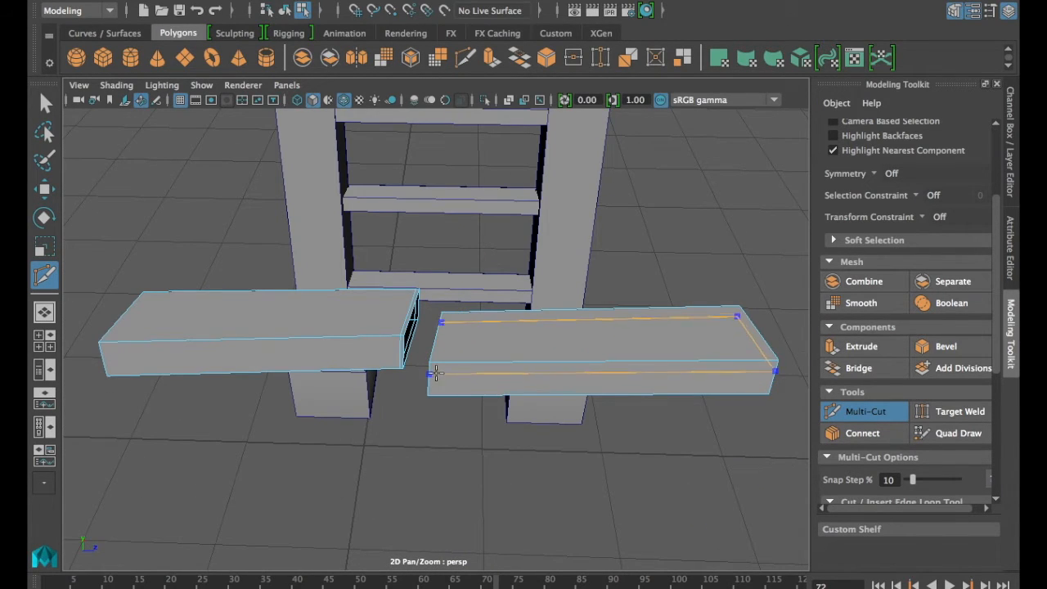
left_click_drag(444, 339, 449, 360, "alt")
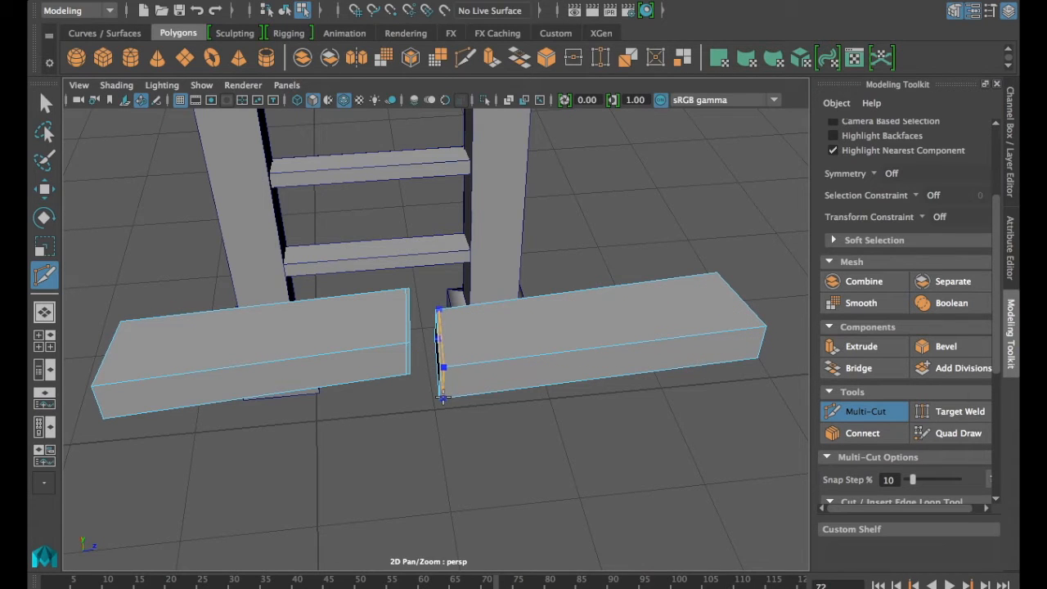
left_click(444, 398, "ctrl")
mouse_move(386, 264)
left_mouse_down("alt")
mouse_move(373, 256)
mouse_move(377, 267)
left_mouse_up("alt")
Try Target Weld on the edges at the open end of the left rung half
left_click(953, 412)
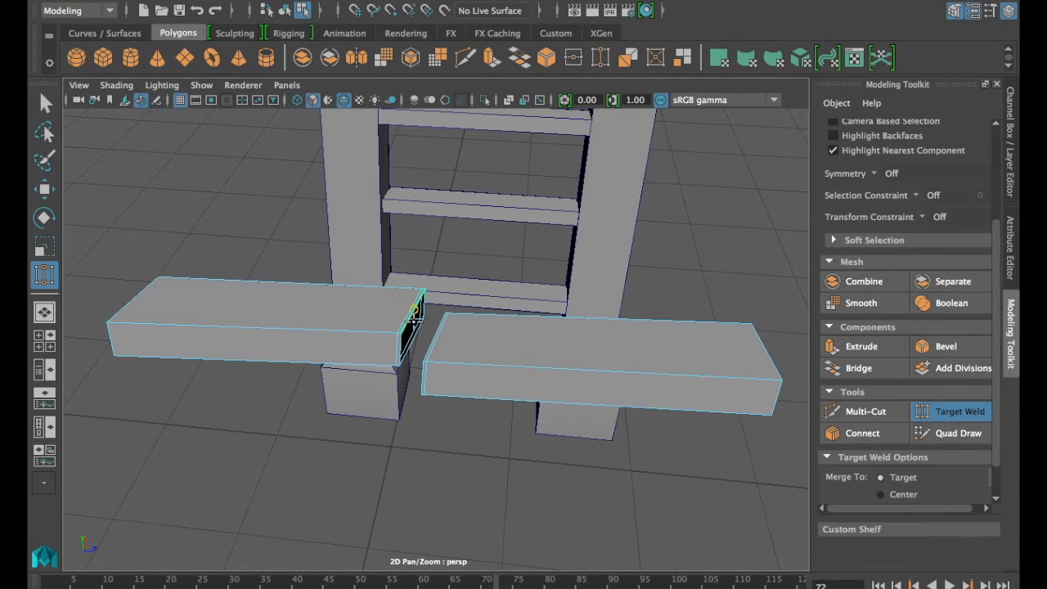
left_click_drag(414, 320, 416, 343)
left_click_drag(449, 301, 401, 345, "alt")
Use Multi-Cut to cut an edge across the top face of each rung half, close to its open end
key("ctrl+shift+x")
left_click(394, 357)
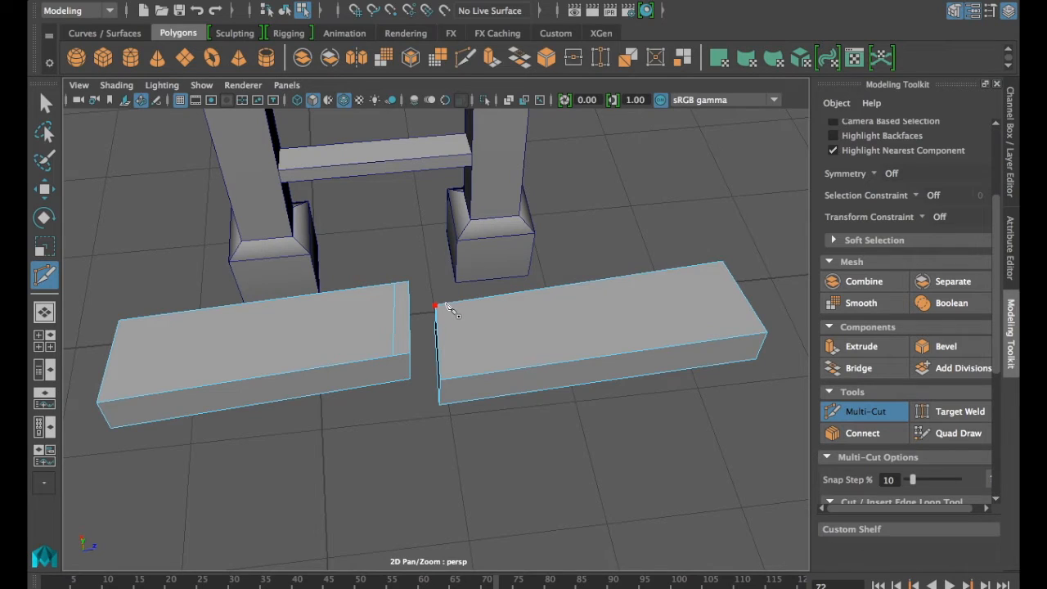
left_click(436, 306)
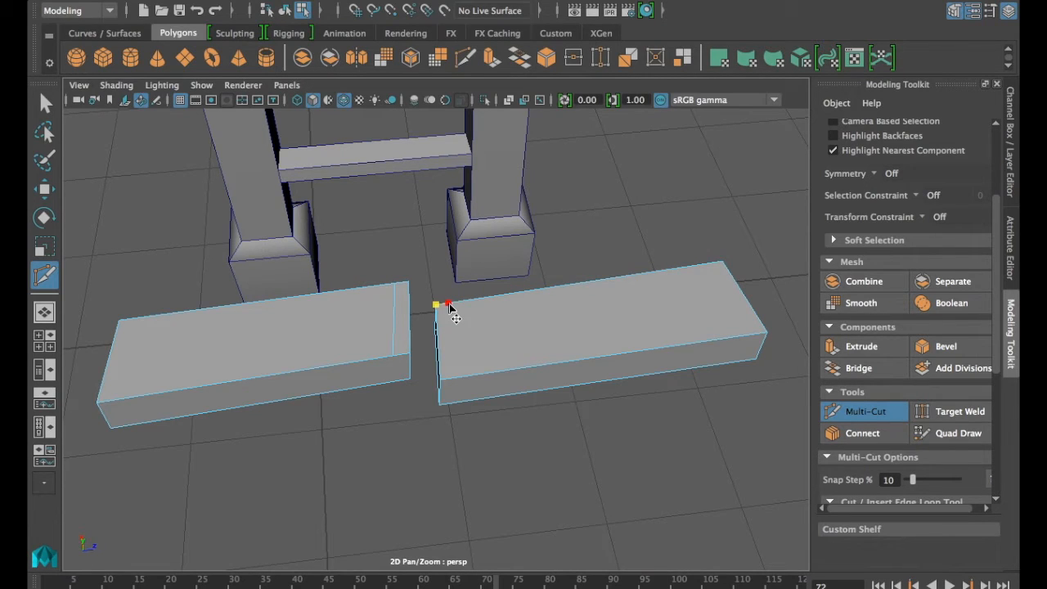
left_click(456, 380)
right_click(456, 378)
In edge mode, select both newly cut edges, scale them closer together towards the gap, and shift them slightly along the rung's length
scroll(902, 286, "up", 3)
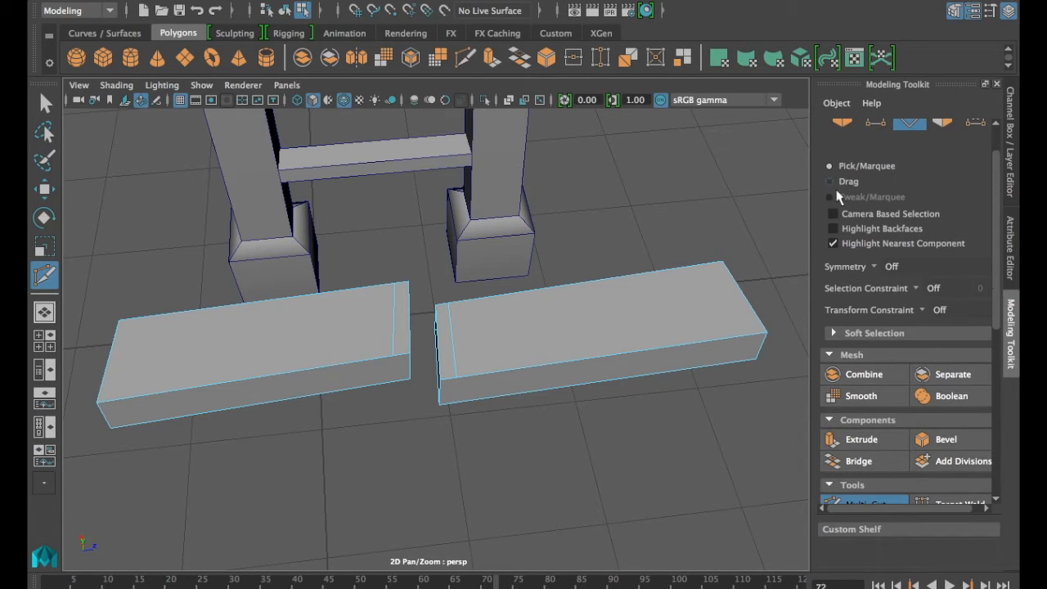
scroll(891, 143, "up", 2)
left_click(909, 163)
left_click(909, 164)
left_click(45, 102)
left_click(452, 339)
left_click(517, 361, "shift")
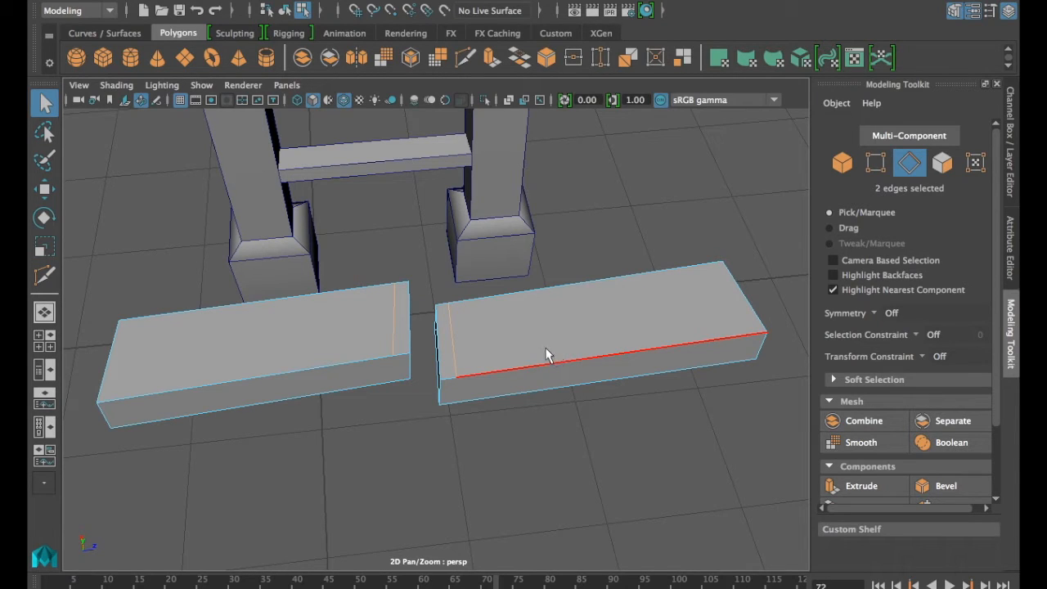
key("r")
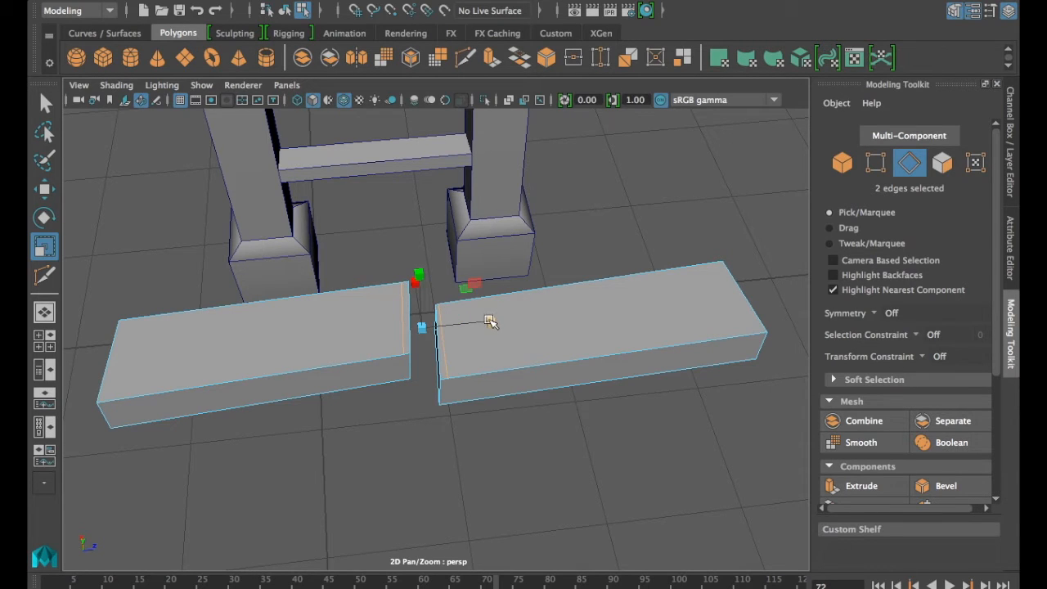
key("w")
key("r")
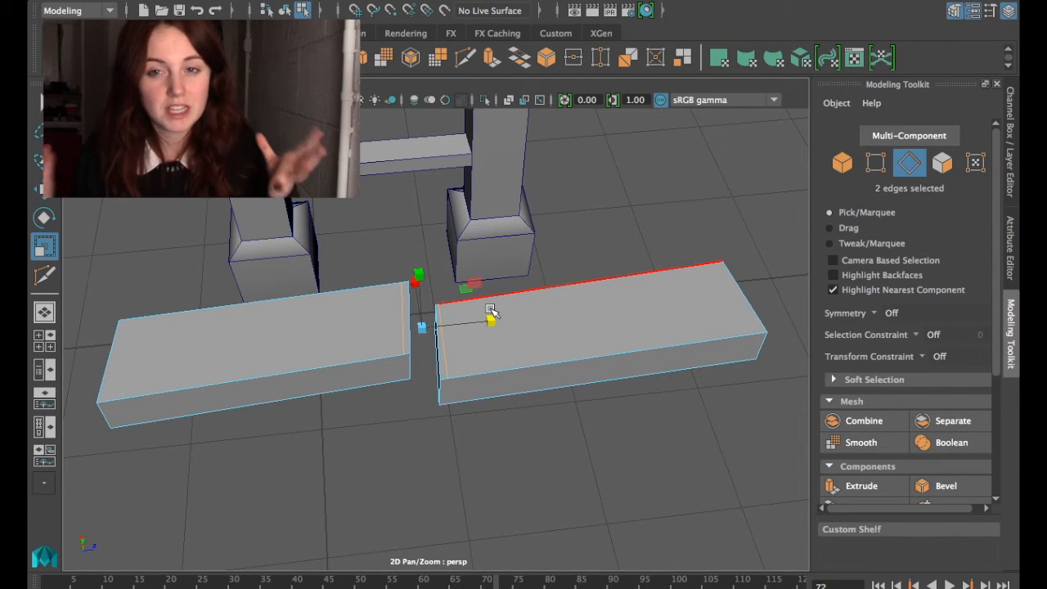
key("w")
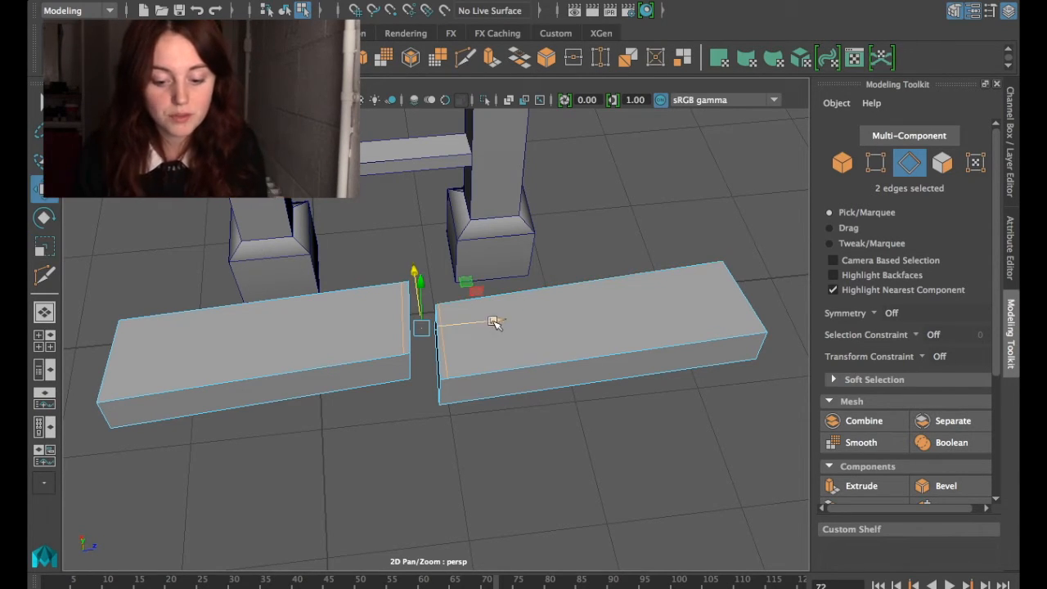
mouse_move(494, 324)
left_mouse_down()
mouse_move(504, 319)
mouse_move(483, 323)
mouse_move(494, 325)
left_mouse_up()
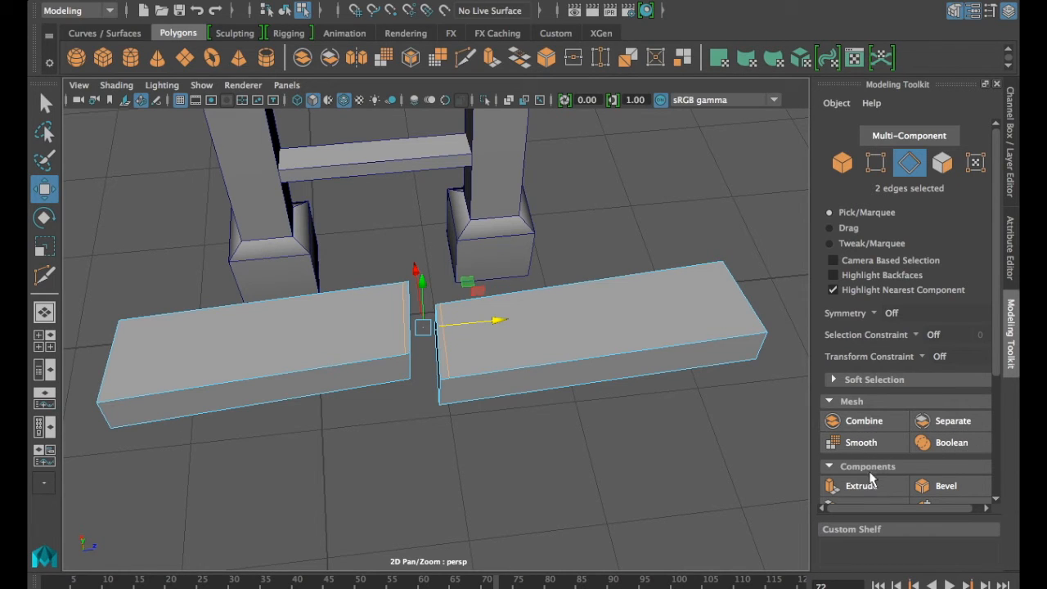
Use Target Weld on the edges at the facing ends of both rung halves to close the open ends
scroll(869, 489, "down", 3)
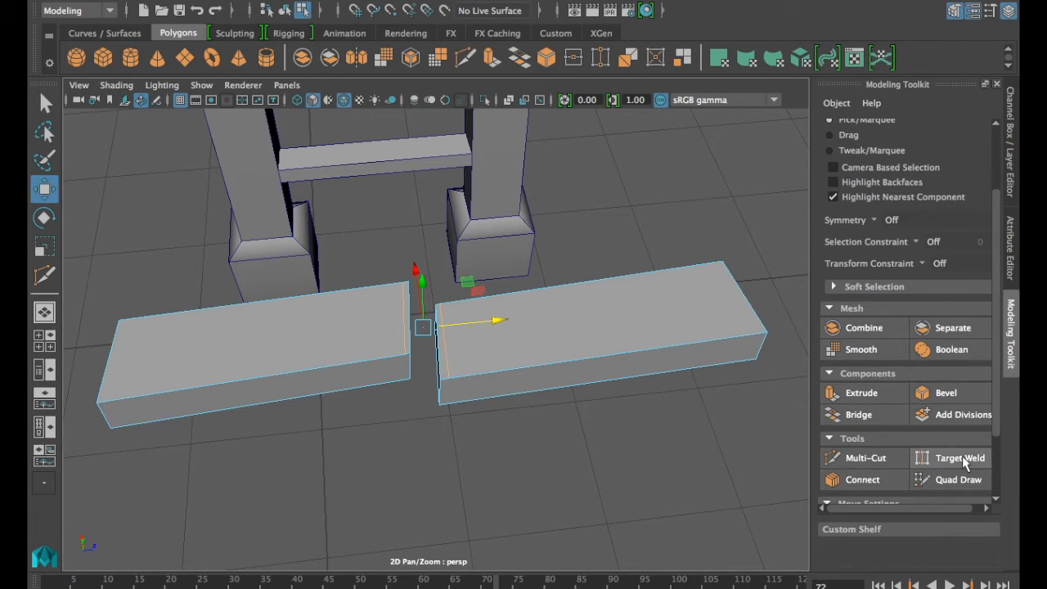
left_click(954, 458)
left_click_drag(338, 339, 465, 358, "alt")
left_click_drag(511, 391, 415, 397, "alt")
mouse_move(436, 343)
left_mouse_down("alt")
mouse_move(423, 287)
mouse_move(419, 327)
left_mouse_up("alt")
left_click_drag(345, 374, 398, 377, "alt")
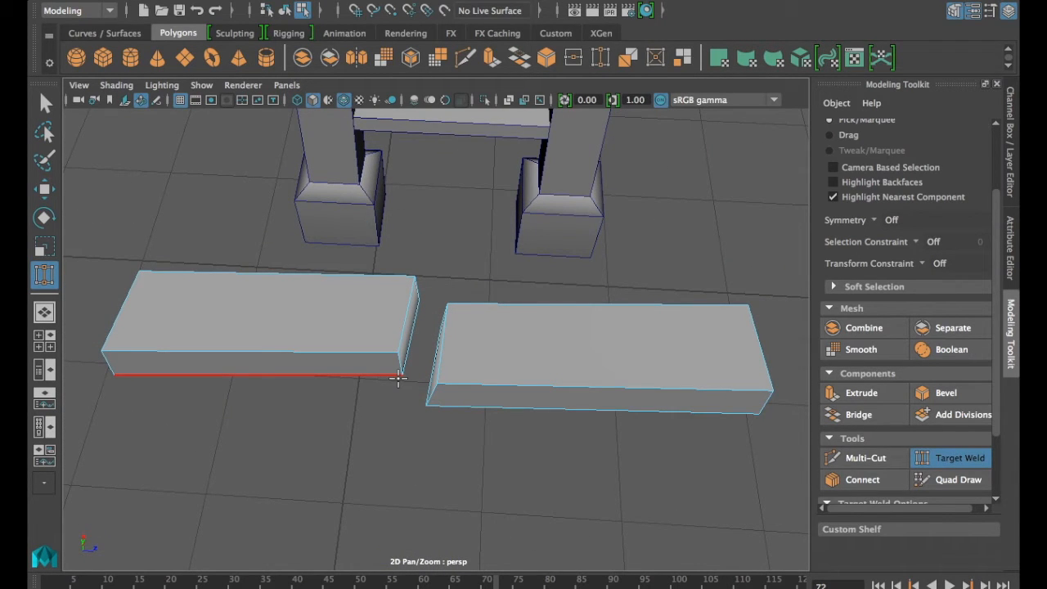
left_click_drag(692, 439, 703, 393, "alt")
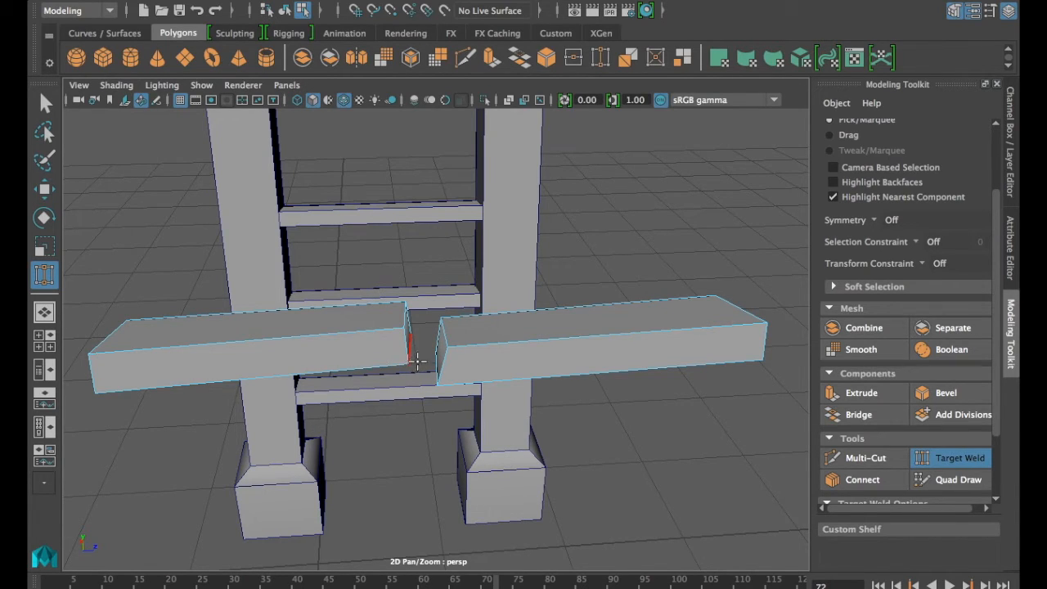
In edge mode, move the lower edge of the right half's inner end along the rung's length, and undo the extra sideways move
scroll(930, 263, "up", 3)
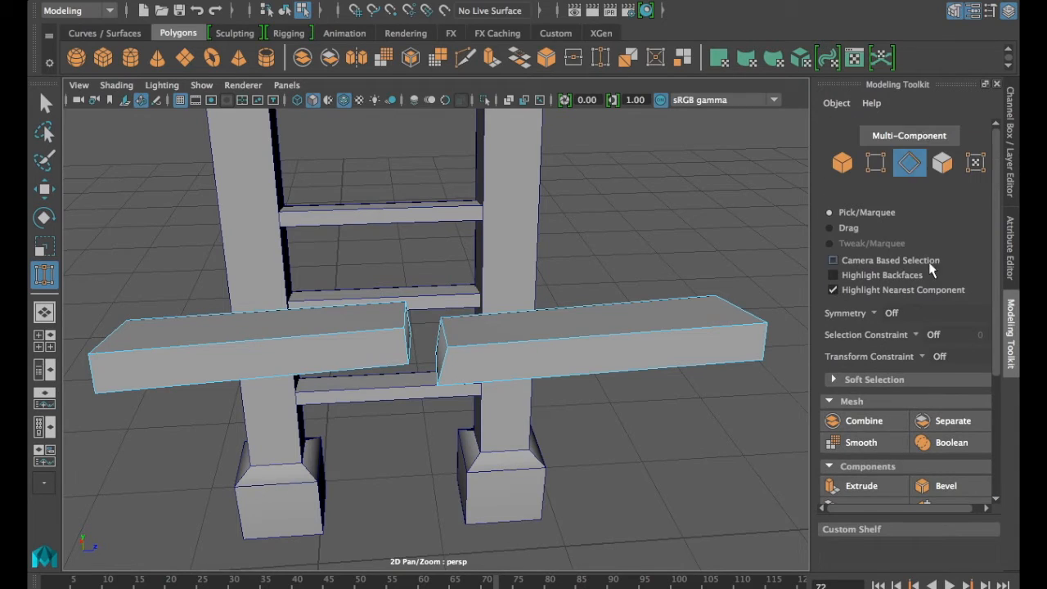
left_click(914, 167)
left_click(45, 101)
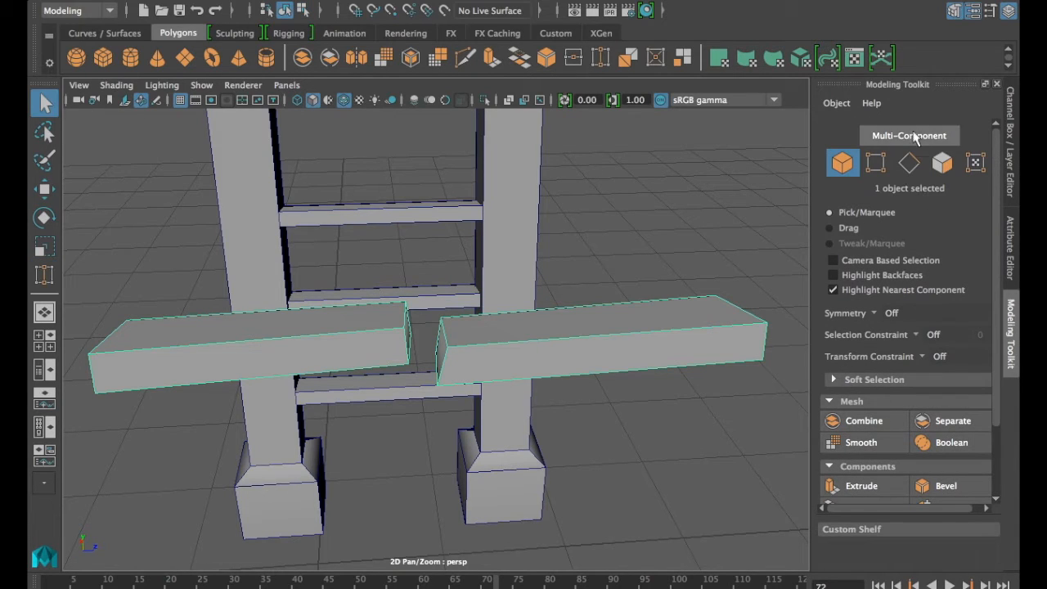
left_click(908, 163)
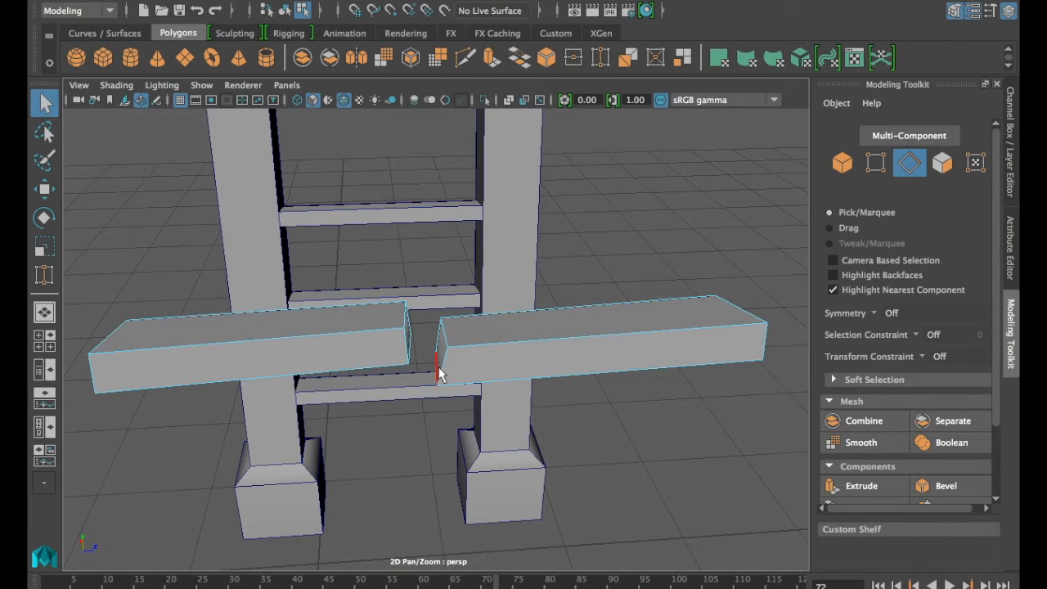
key("3")
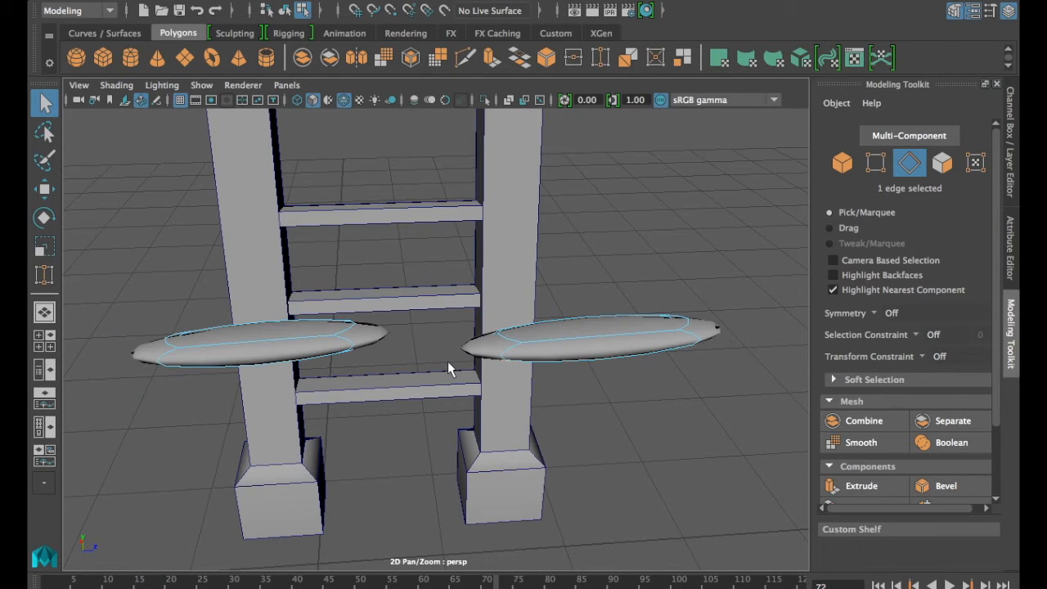
key("1")
left_click(446, 358)
key("w")
left_click_drag(500, 363, 420, 363)
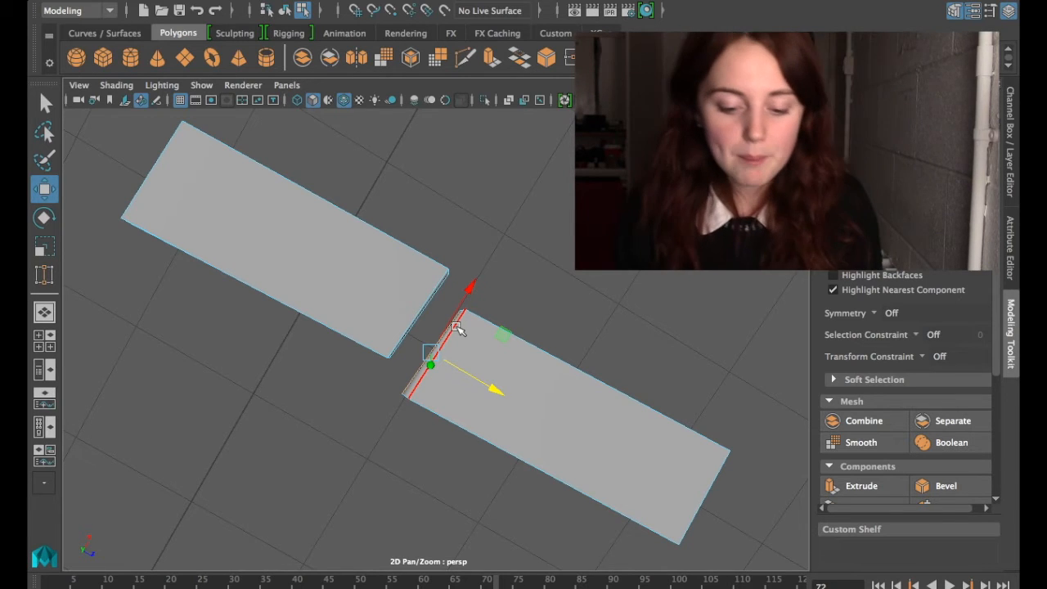
left_click_drag(456, 304, 601, 189)
key("super+z")
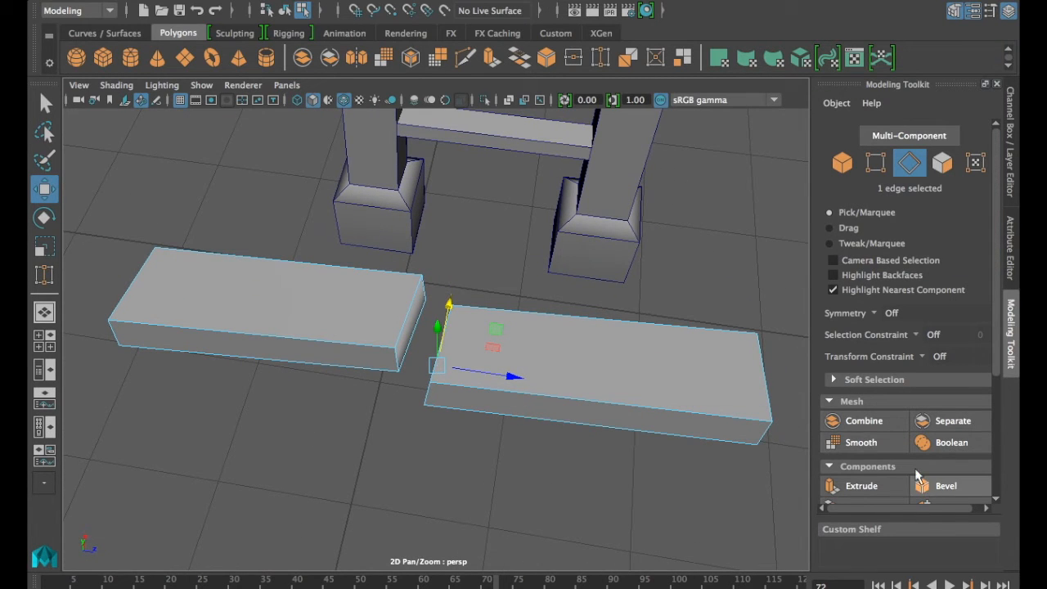
Insert a lengthwise edge loop with Multi-Cut along the middle of each rung half
scroll(858, 454, "down", 4)
left_click(860, 412)
left_click_drag(540, 278, 432, 287, "alt")
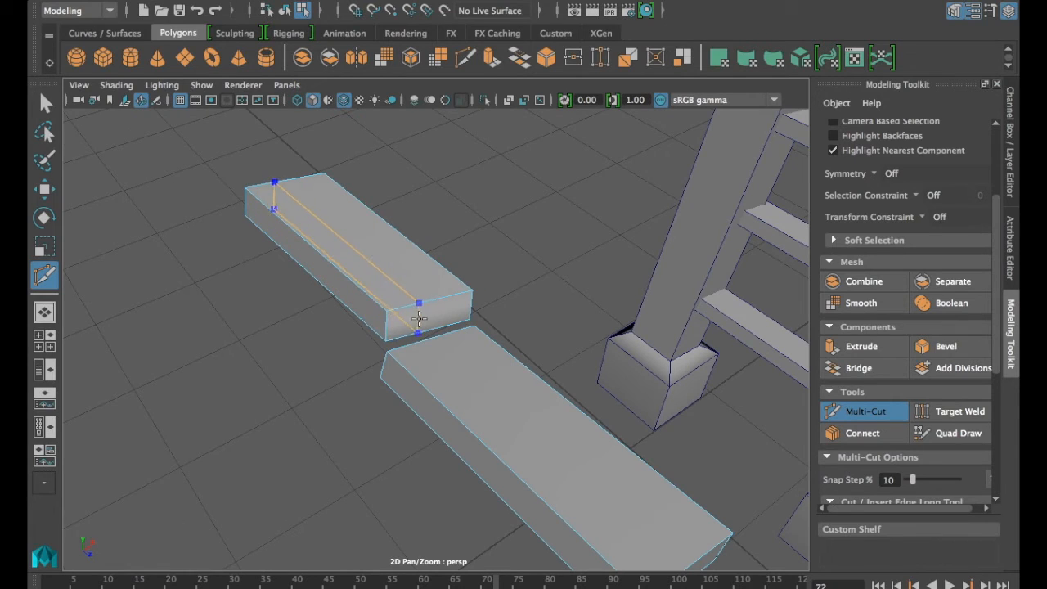
left_click(426, 316, "ctrl")
left_click_drag(503, 327, 752, 299, "alt")
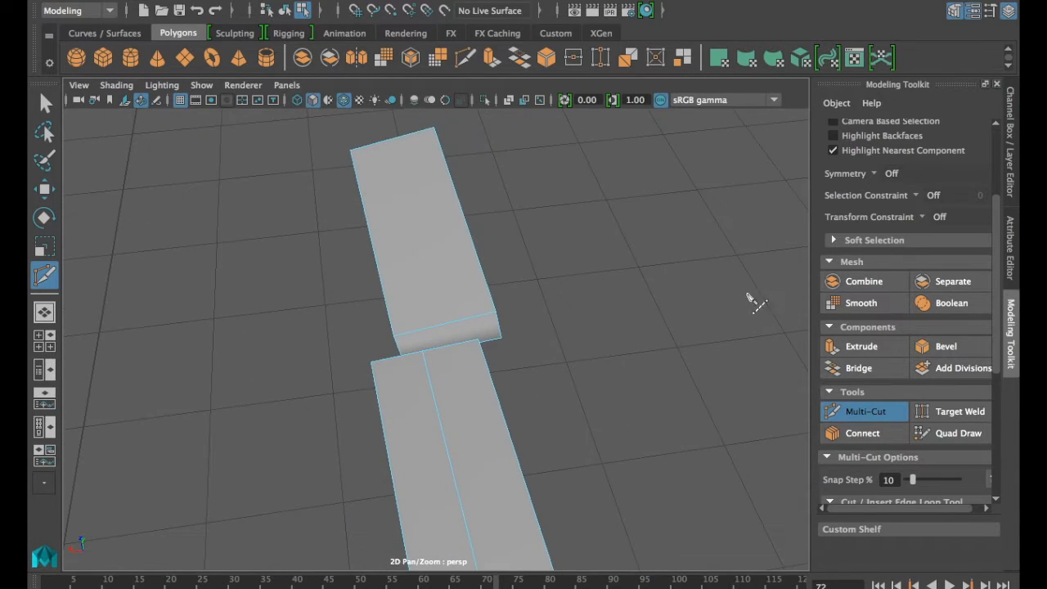
left_click(448, 331, "ctrl")
left_click_drag(491, 320, 476, 287, "alt")
In vertex mode, select the upper and lower middle vertices on the inner end of the left rung half for moving
scroll(911, 356, "up", 3)
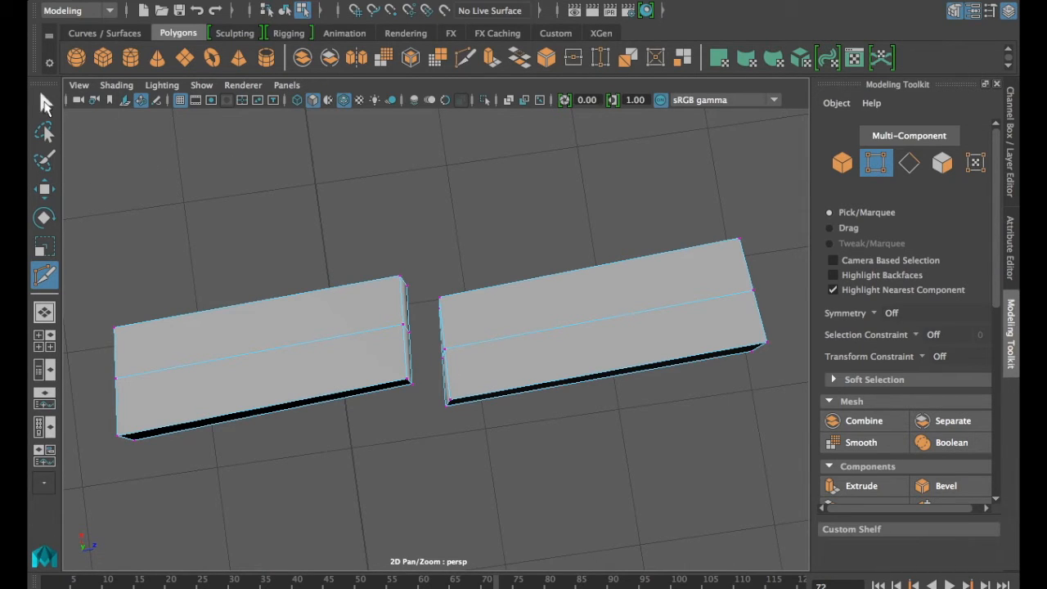
left_click(45, 102)
left_click_drag(401, 328, 413, 308, "alt")
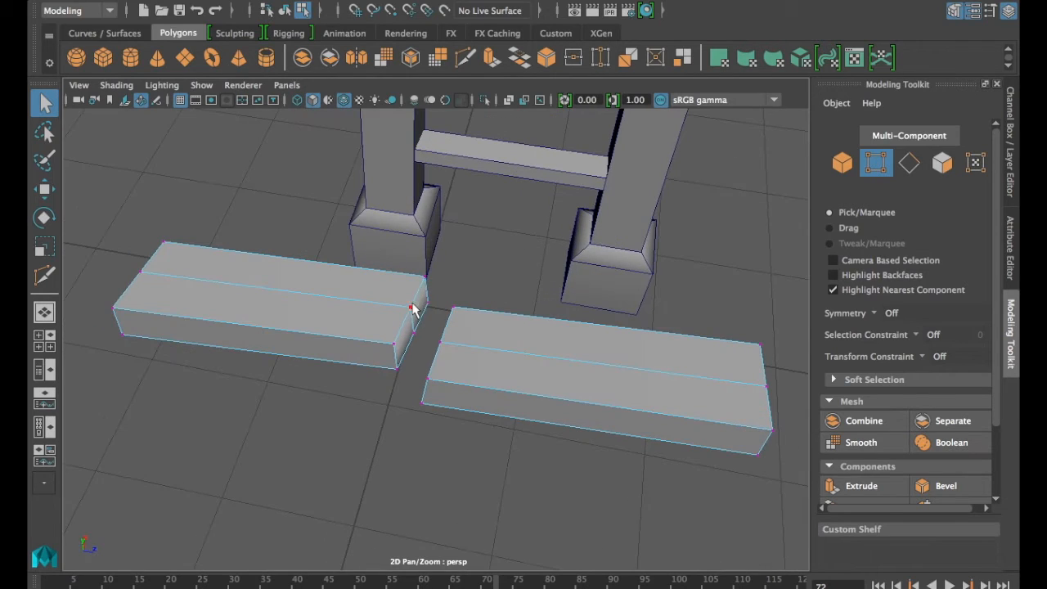
left_click(411, 309)
left_click(414, 333, "shift")
key("w")
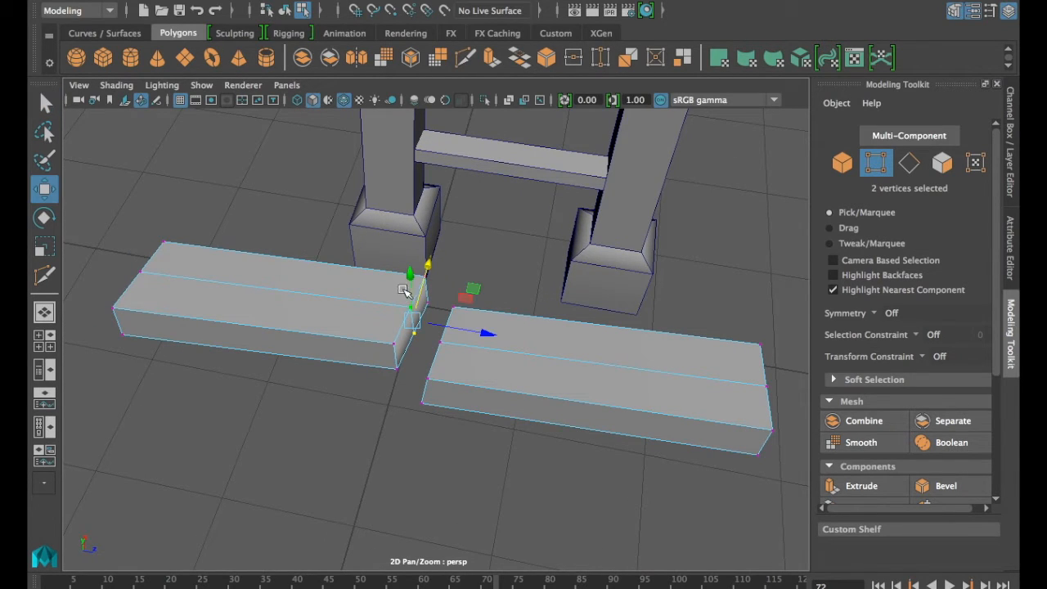
Try to push the left half's two middle end vertices inward along the rung's length, and undo the move
left_click_drag(479, 334, 465, 333)
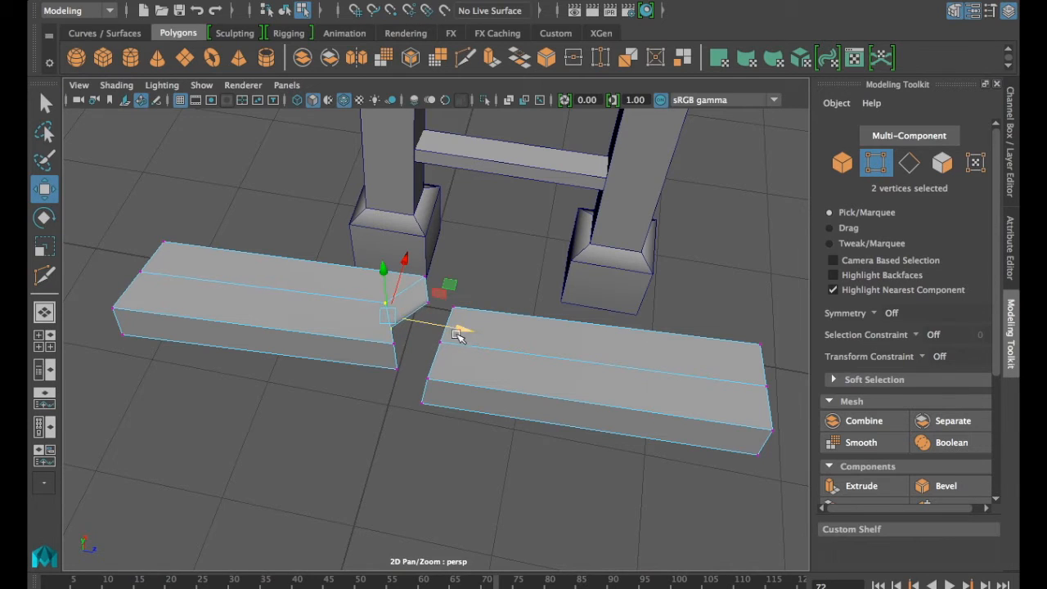
left_click_drag(446, 284, 477, 317, "alt")
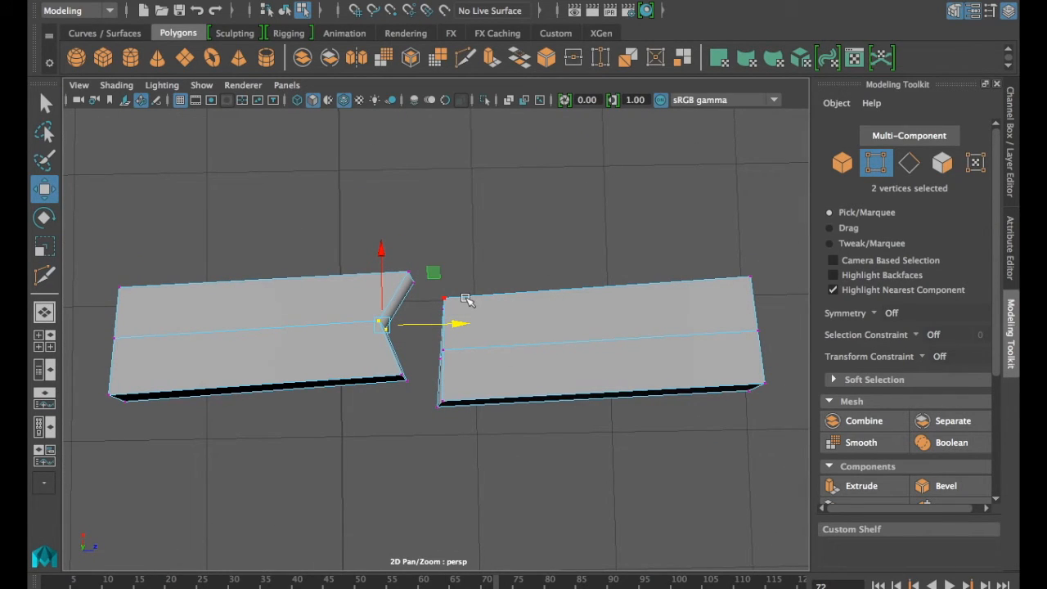
key("ctrl+z")
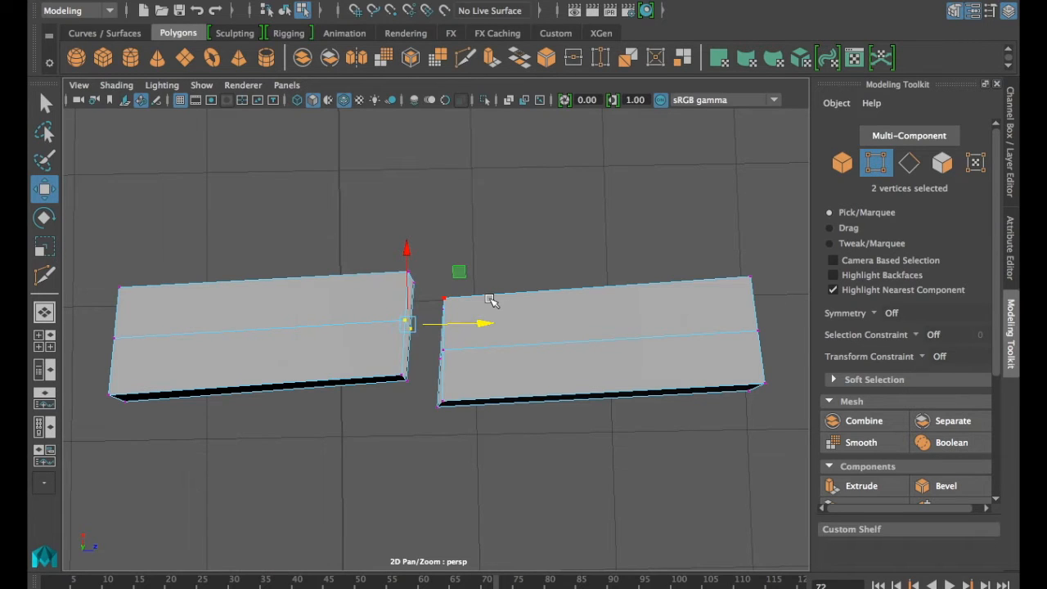
Select the four middle vertices on the facing ends and move them towards the left half, forming a notch and a matching point
left_click_drag(425, 357, 470, 310, "alt")
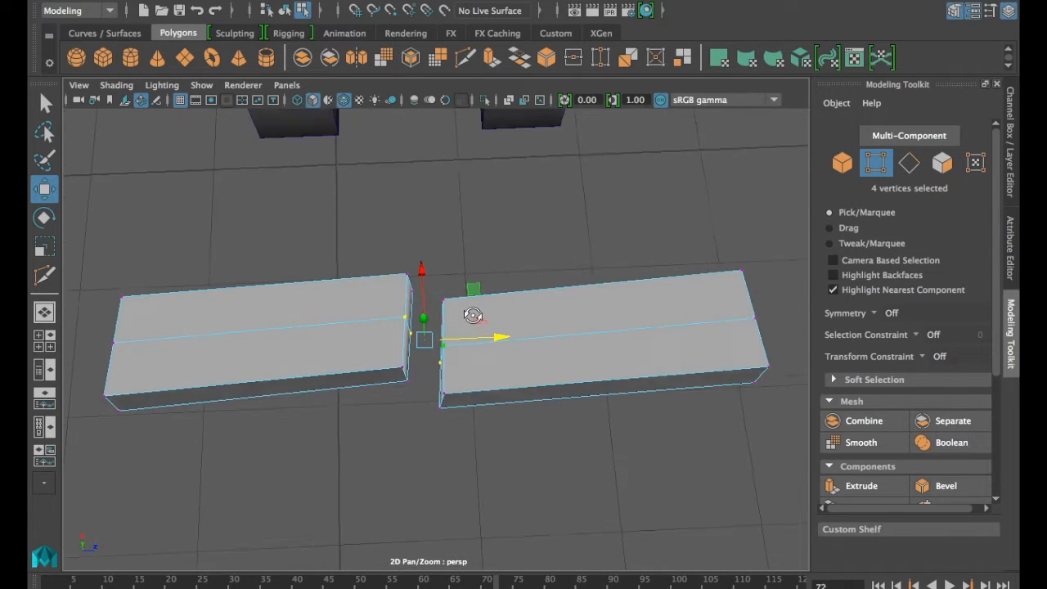
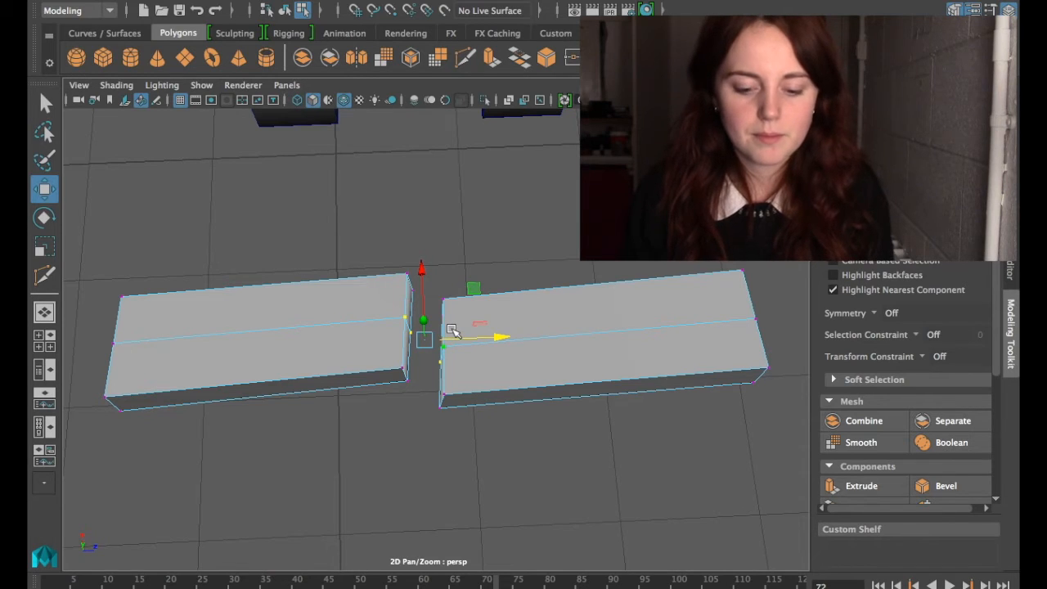
left_click_drag(498, 335, 506, 340)
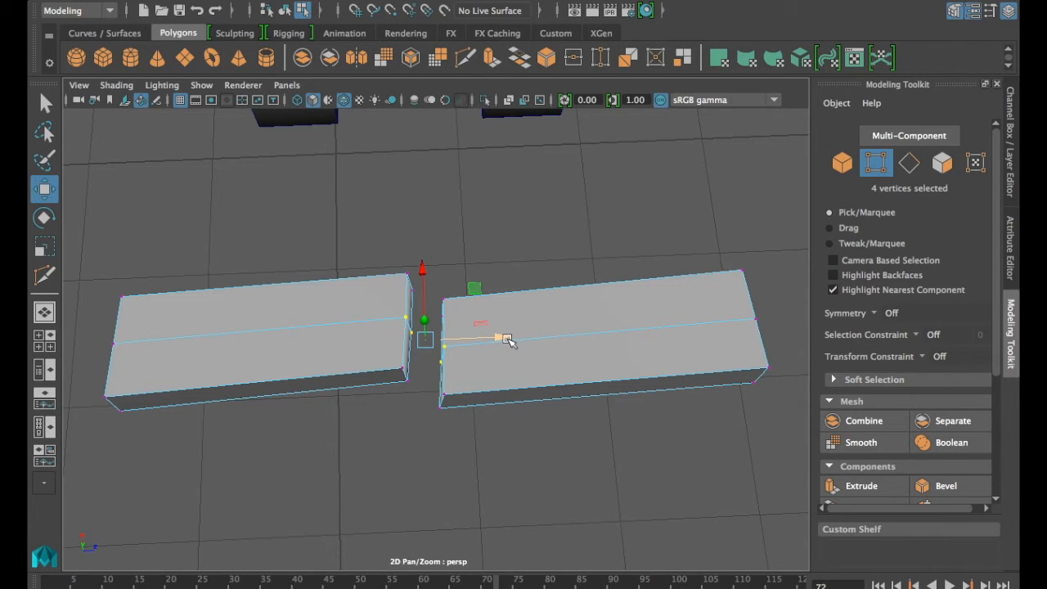
left_click_drag(506, 339, 460, 341)
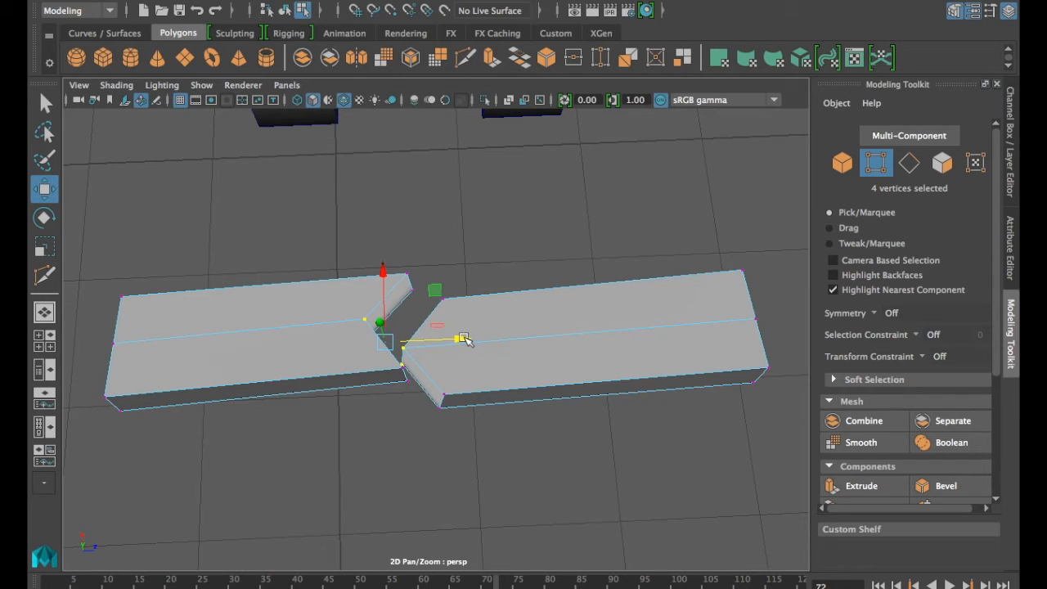
mouse_move(519, 312)
left_mouse_down("alt")
mouse_move(439, 324)
mouse_move(450, 348)
mouse_move(471, 330)
mouse_move(525, 324)
left_mouse_up("alt")
left_click_drag(466, 340, 460, 341)
mouse_move(460, 341)
left_mouse_down("alt")
mouse_move(498, 316)
mouse_move(456, 330)
left_mouse_up("alt")
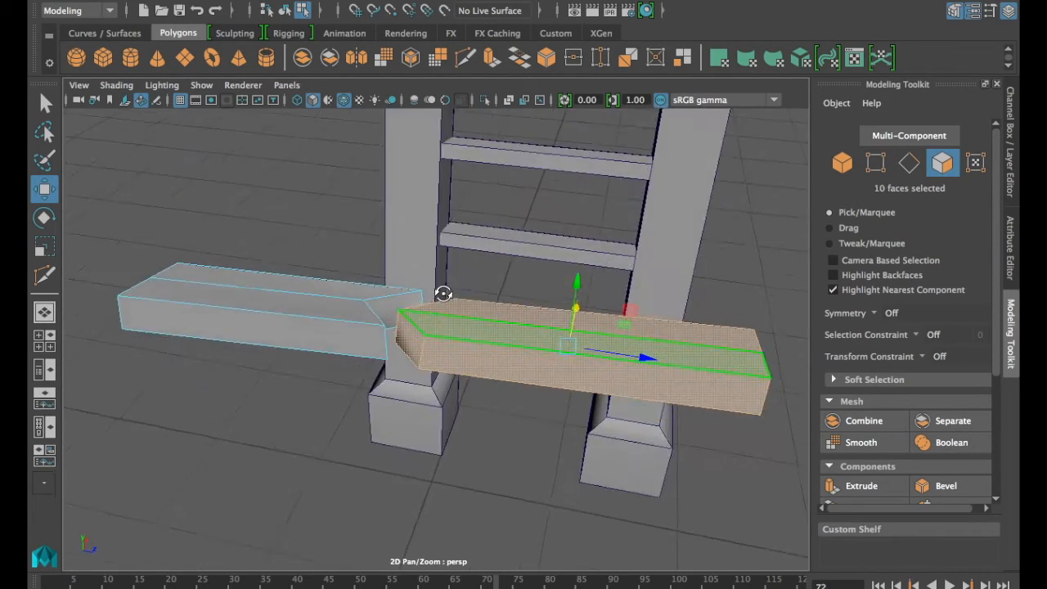
In object mode, move the split rung up between the ladder posts and shrink it to roughly span them
left_click_drag(439, 292, 454, 358, "alt")
left_click_drag(512, 271, 503, 207, "alt")
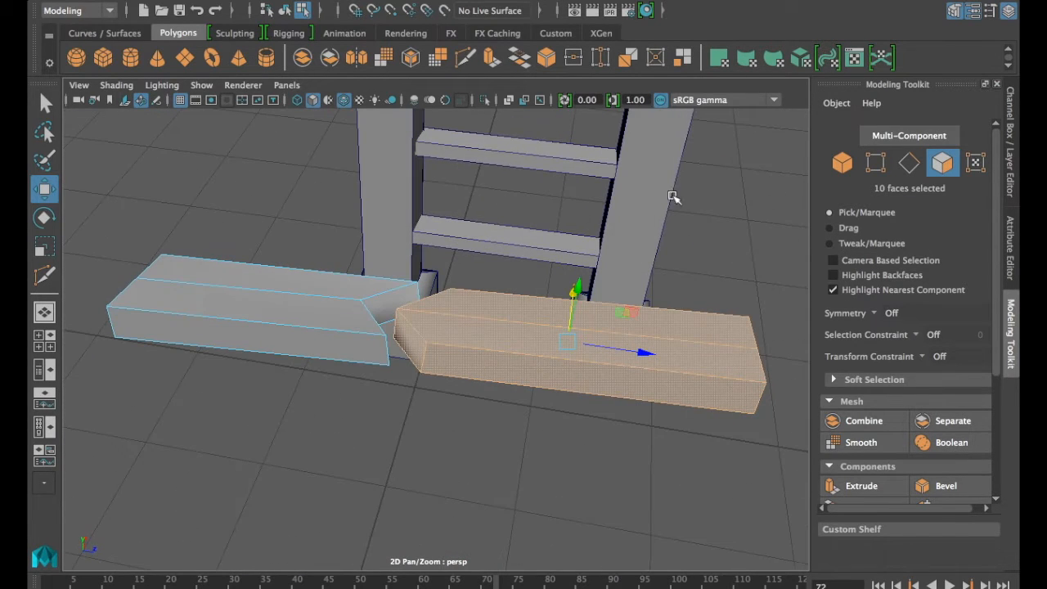
left_click(842, 163)
left_click_drag(462, 250, 555, 198, "alt")
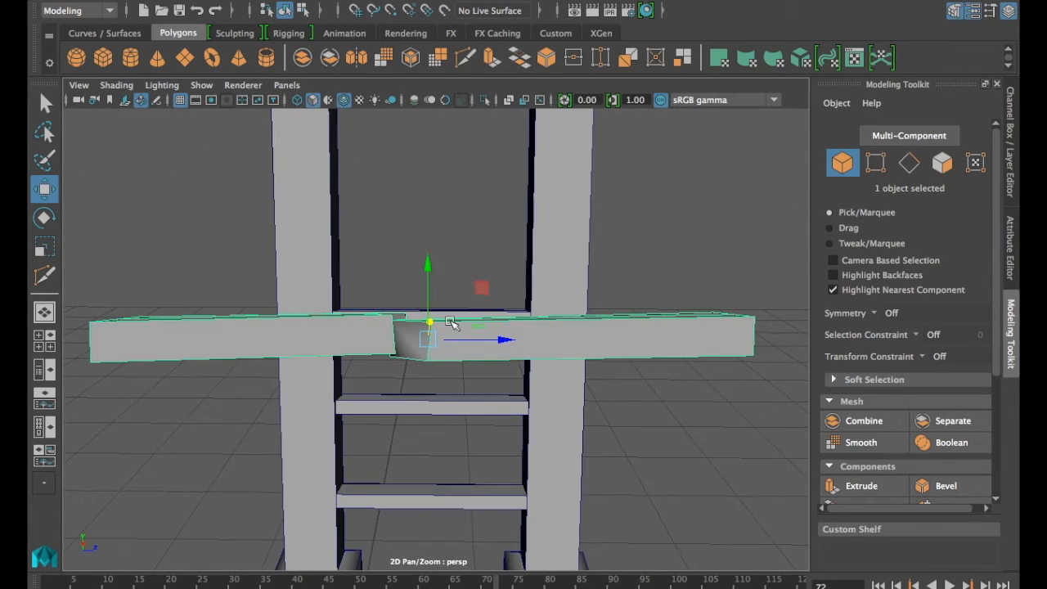
left_click_drag(434, 327, 435, 211)
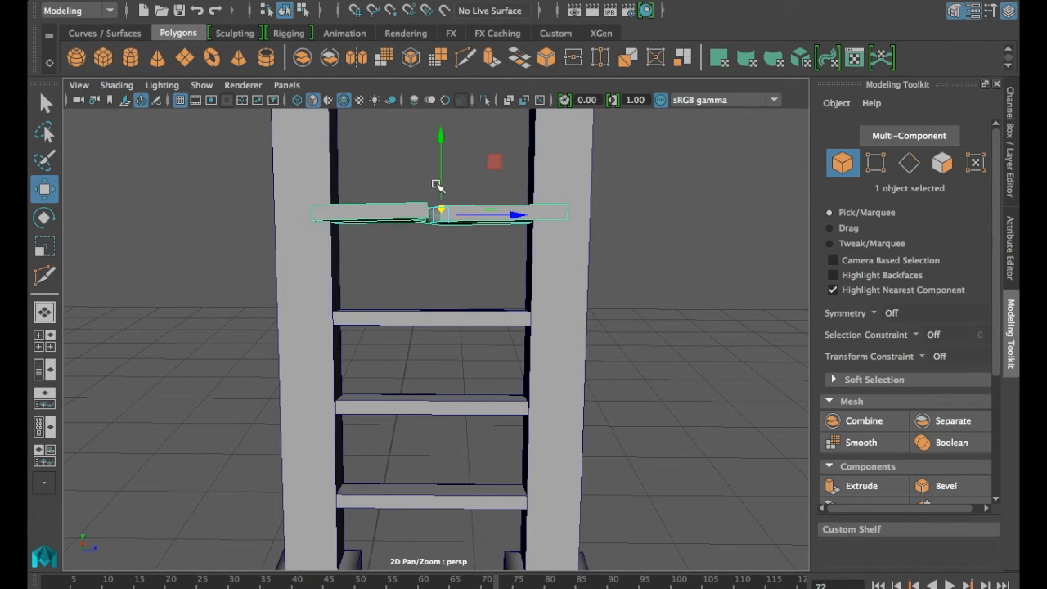
left_click_drag(442, 167, 441, 179)
mouse_move(442, 259)
left_mouse_down("alt")
mouse_move(441, 306)
mouse_move(432, 265)
left_mouse_up("alt")
left_click_drag(415, 197, 461, 164, "alt")
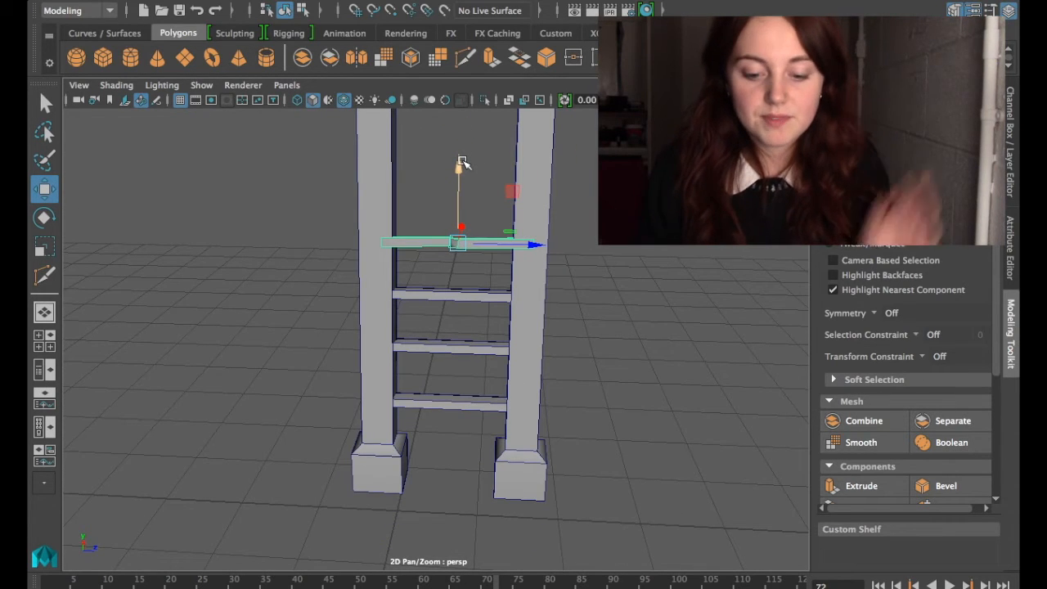
Select both ladder posts and scale them narrower along the Z axis
left_click_drag(420, 273, 253, 264, "alt")
left_click_drag(211, 233, 453, 399)
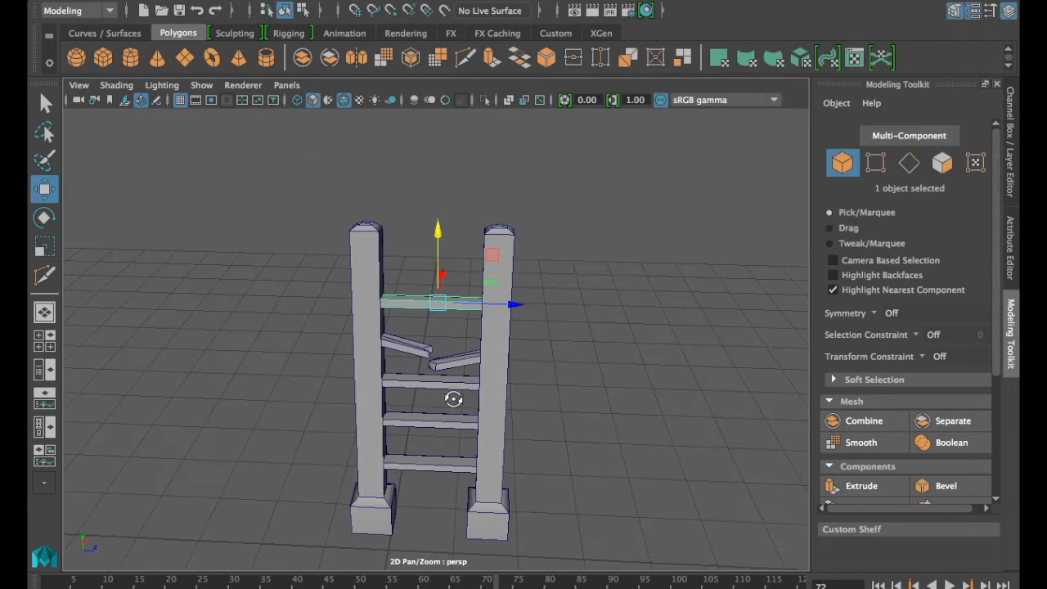
left_click(369, 253)
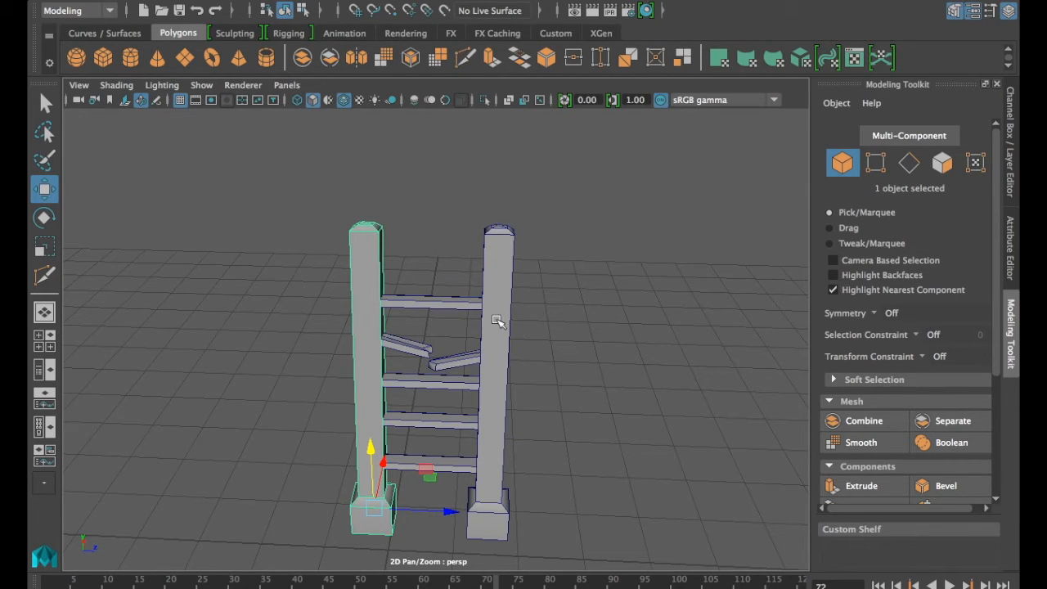
left_click(497, 321, "shift")
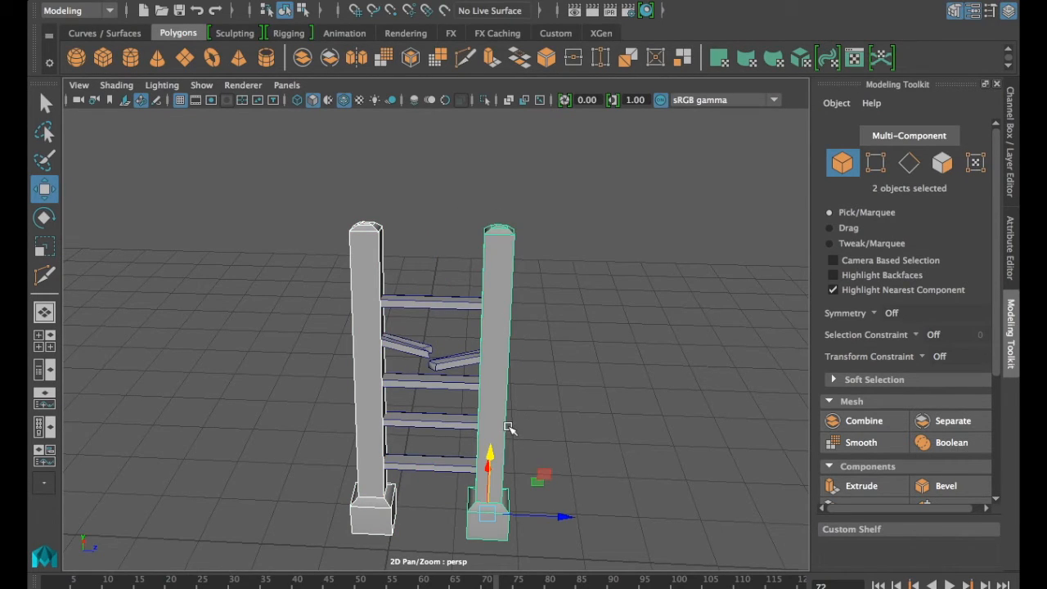
key("e")
key("r")
left_click_drag(560, 516, 537, 516)
Examine the rungs' fit between the narrowed posts from the front, back and side
left_click_drag(564, 401, 402, 340, "alt")
left_click_drag(475, 440, 421, 433, "alt")
left_click(422, 435)
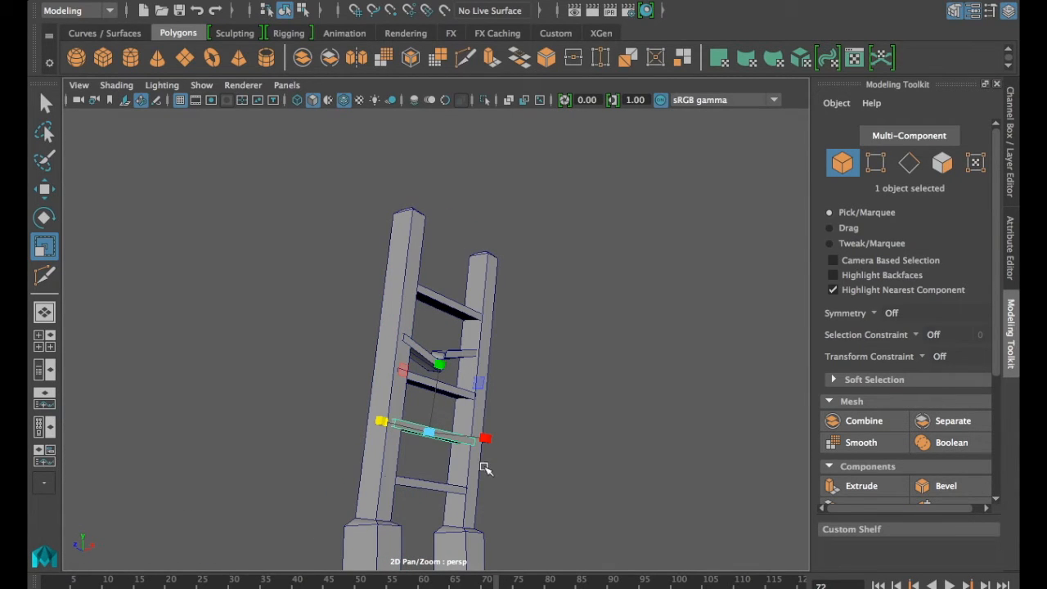
key("w")
mouse_move(437, 450)
left_mouse_down("alt")
mouse_move(486, 467)
mouse_move(428, 439)
left_mouse_up("alt")
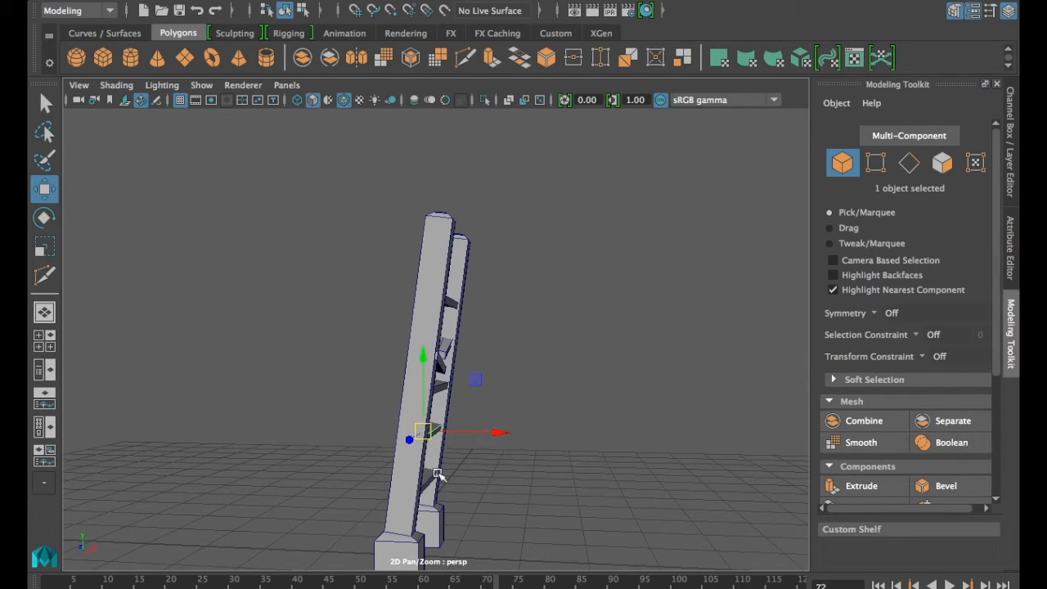
left_click_drag(440, 474, 544, 483, "alt")
left_click_drag(457, 442, 595, 433, "alt")
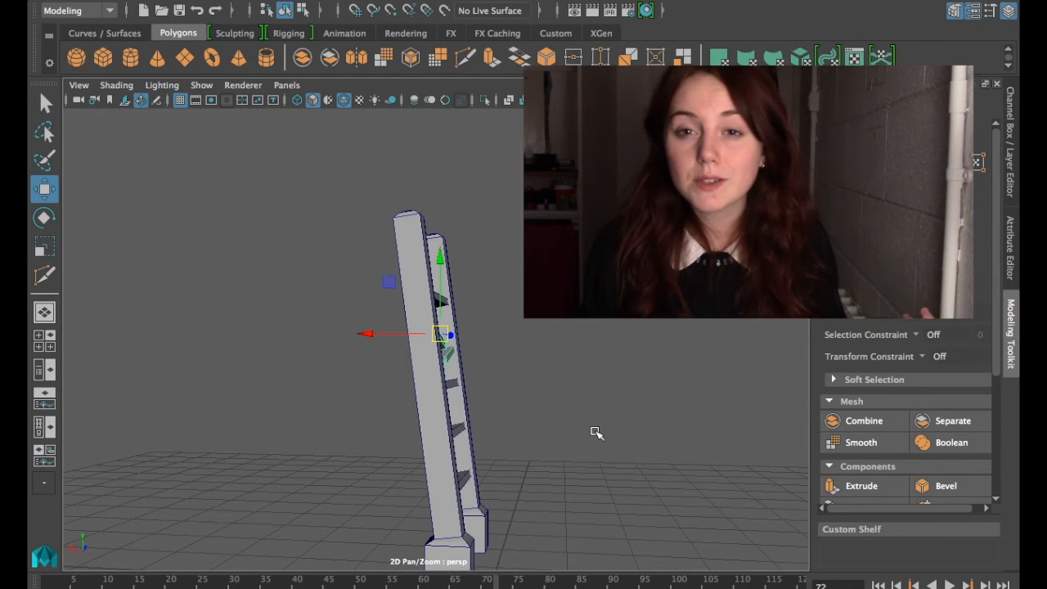
left_click_drag(553, 336, 341, 182, "alt")
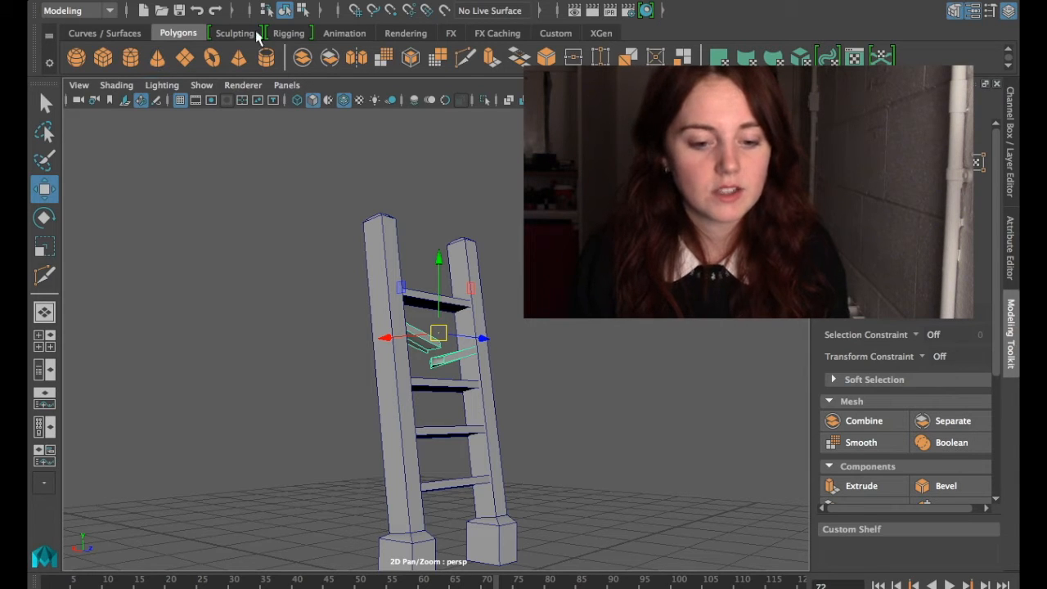
left_click(108, 52)
left_click_drag(557, 456, 502, 501, "alt")
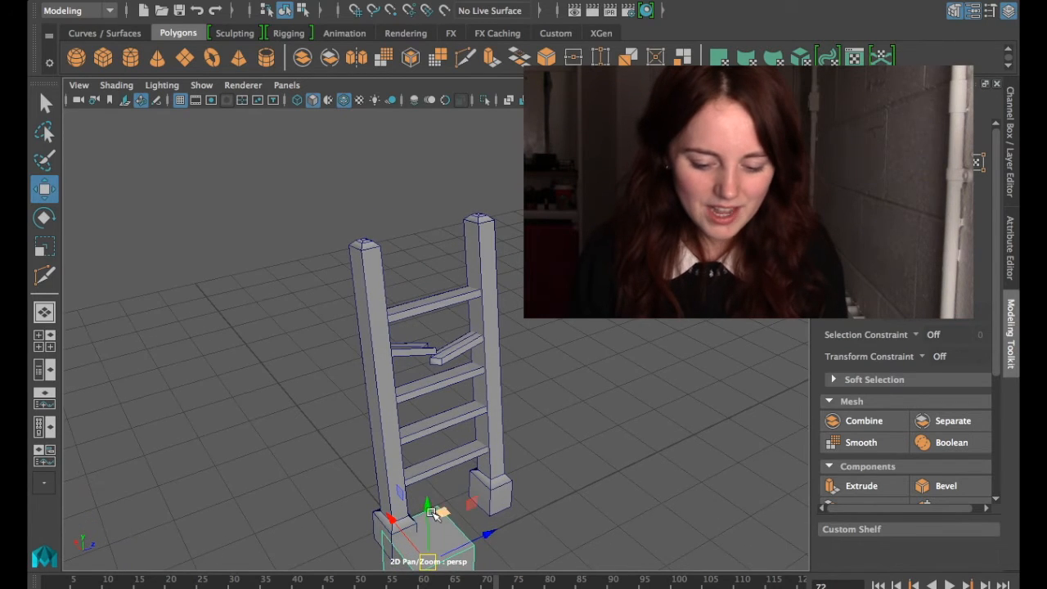
left_click_drag(428, 483, 448, 148)
left_click_drag(392, 206, 700, 379)
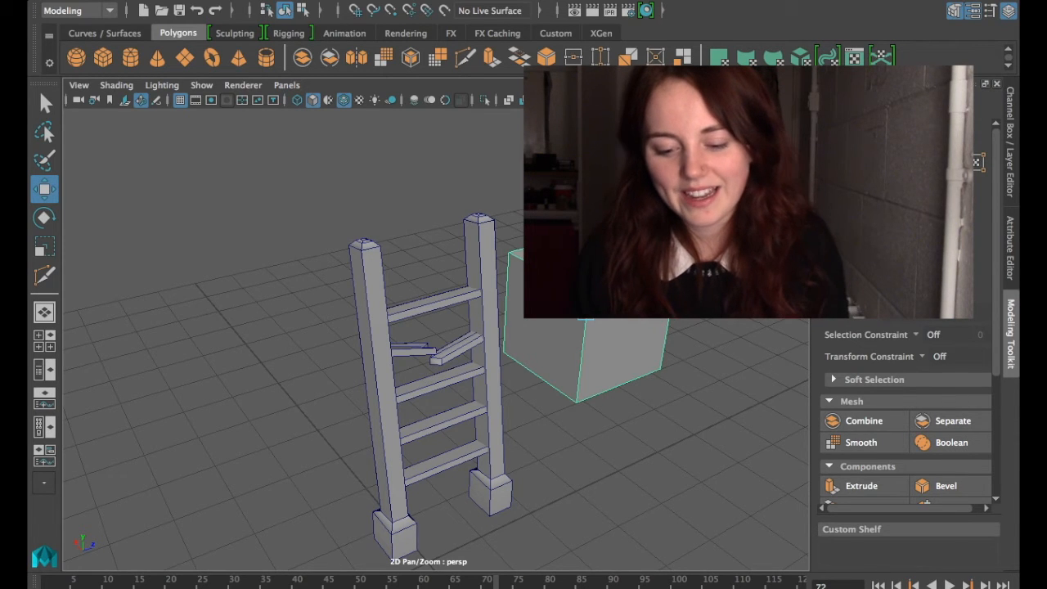
left_click_drag(671, 384, 511, 384, "alt")
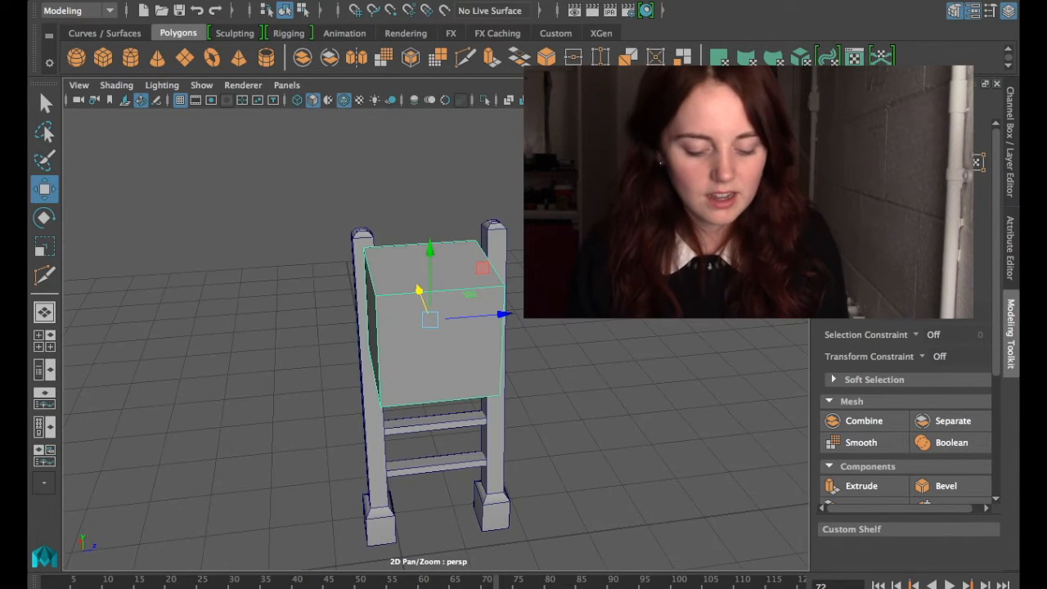
key("e")
key("r")
left_click_drag(430, 260, 433, 315)
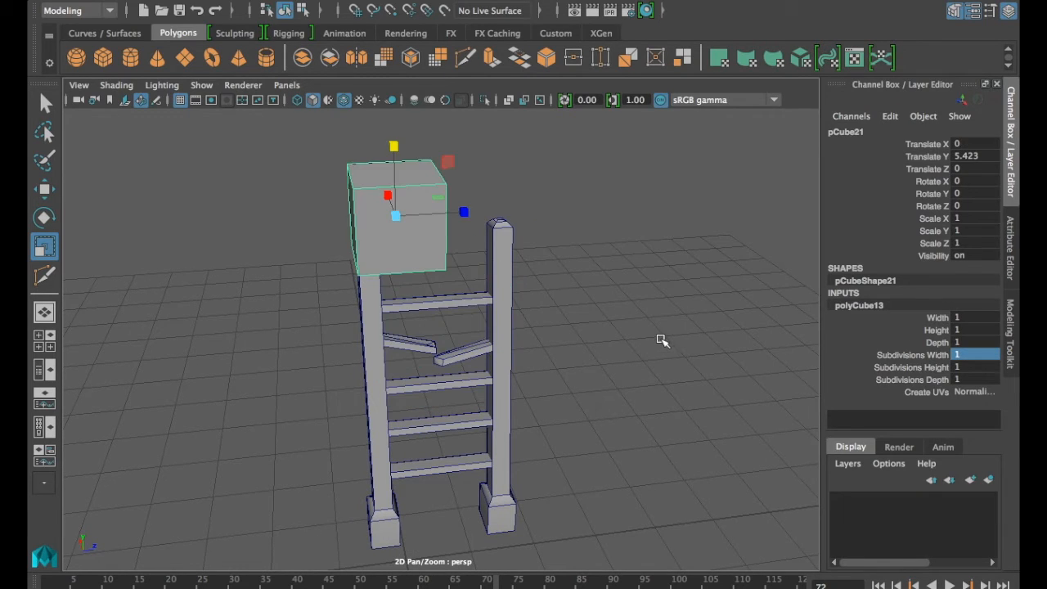
key("ctrl+z")
key("ctrl+z")
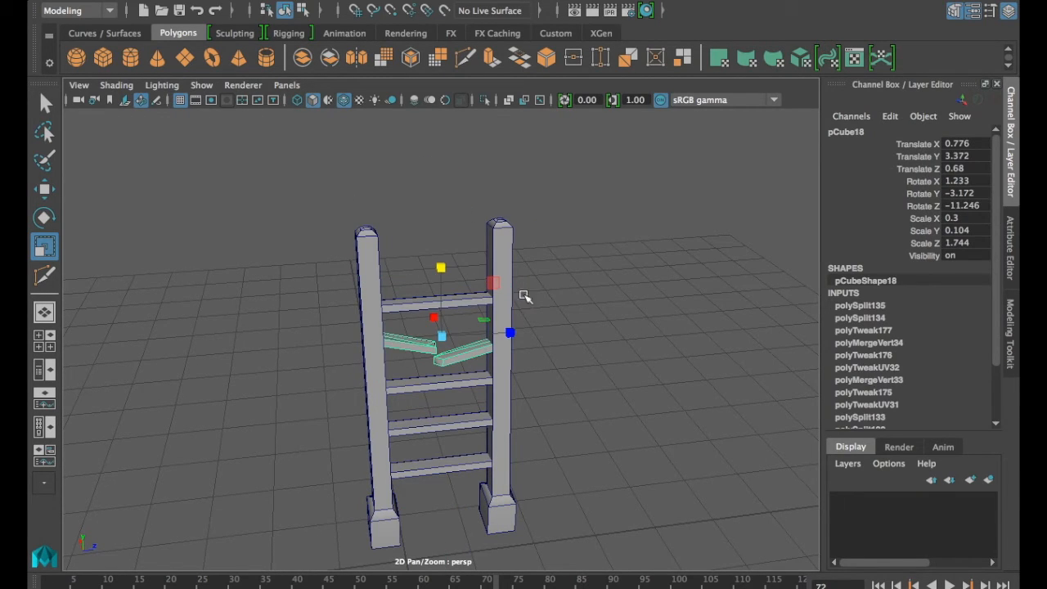
Create a polygon cylinder and place it in front of the ladder at about Translate X -1.852, Y 3.472
left_click(130, 58)
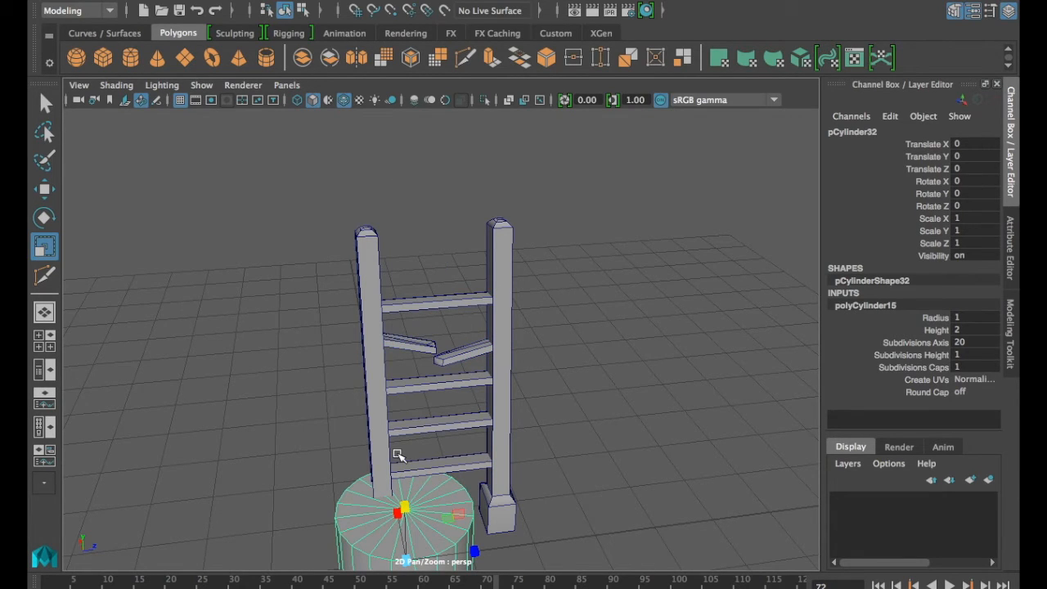
key("w")
left_click_drag(401, 503, 398, 292)
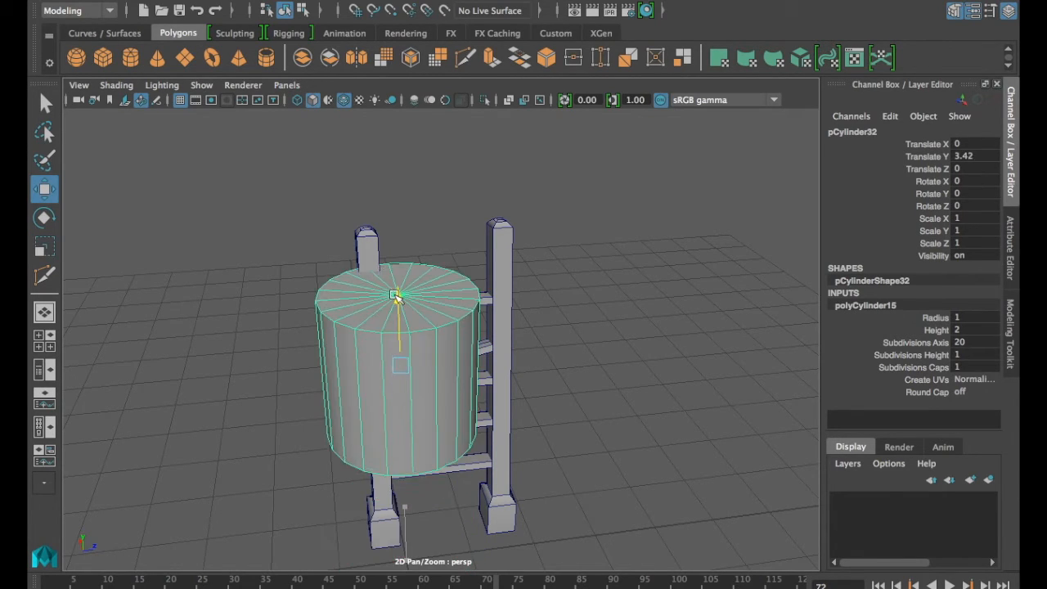
left_click_drag(391, 331, 412, 409)
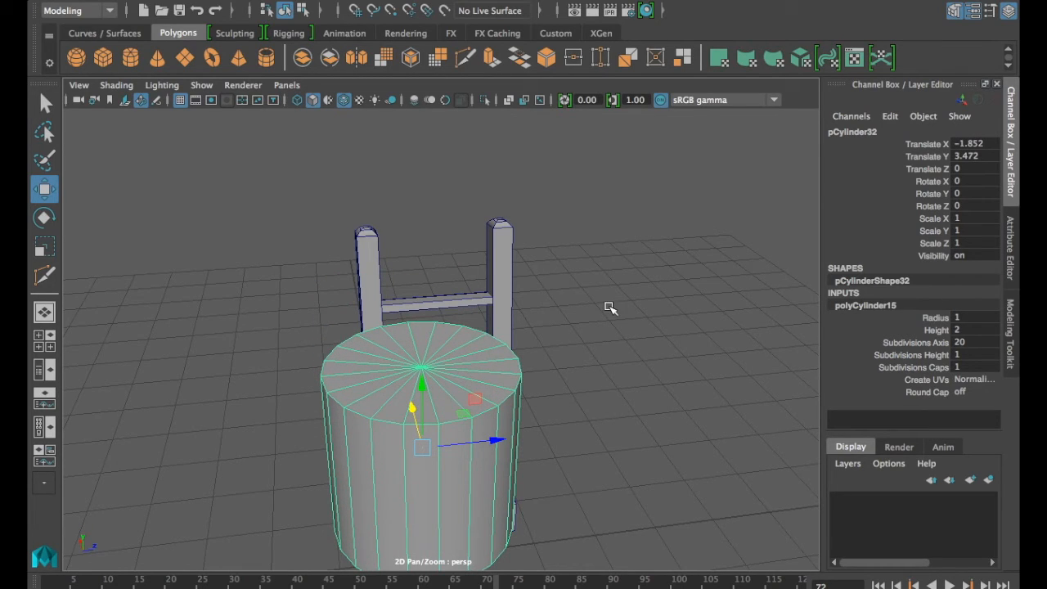
Set the cylinder's Subdivisions Axis to 10
double_click(968, 343)
type("10")
key("Return")
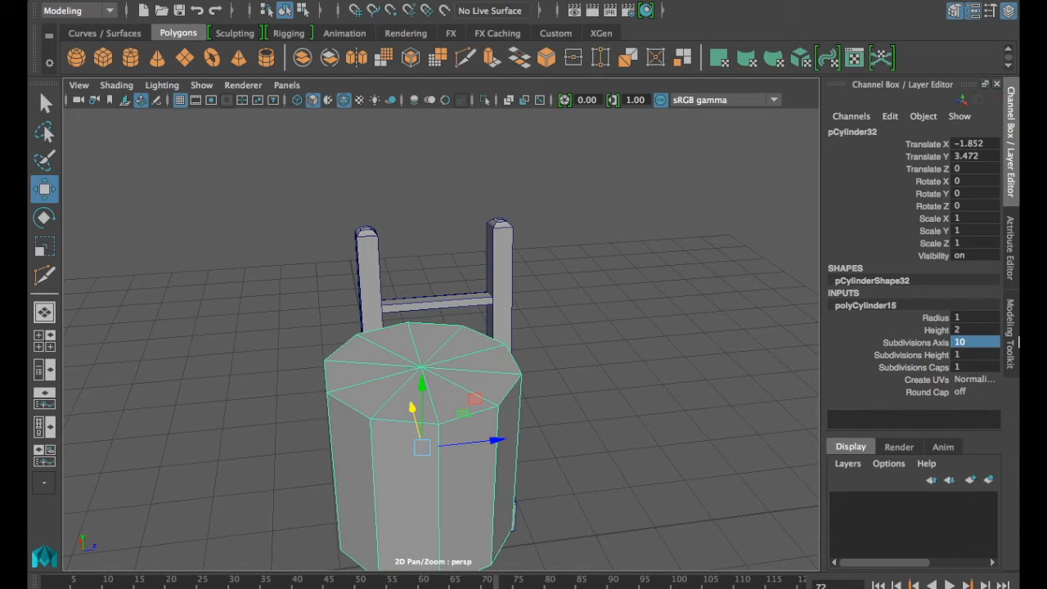
Flatten the cylinder vertically into a thick disc, about 0.225 in Scale Y
left_click_drag(592, 303, 475, 378, "alt")
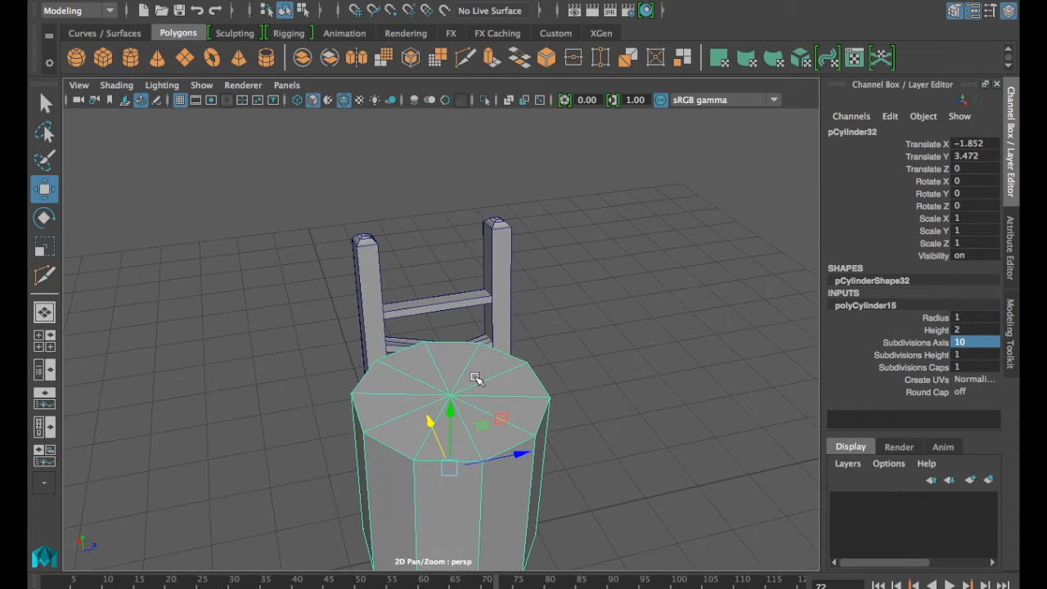
mouse_move(538, 441)
left_mouse_down("alt")
mouse_move(561, 416)
mouse_move(555, 440)
left_mouse_up("alt")
key("e")
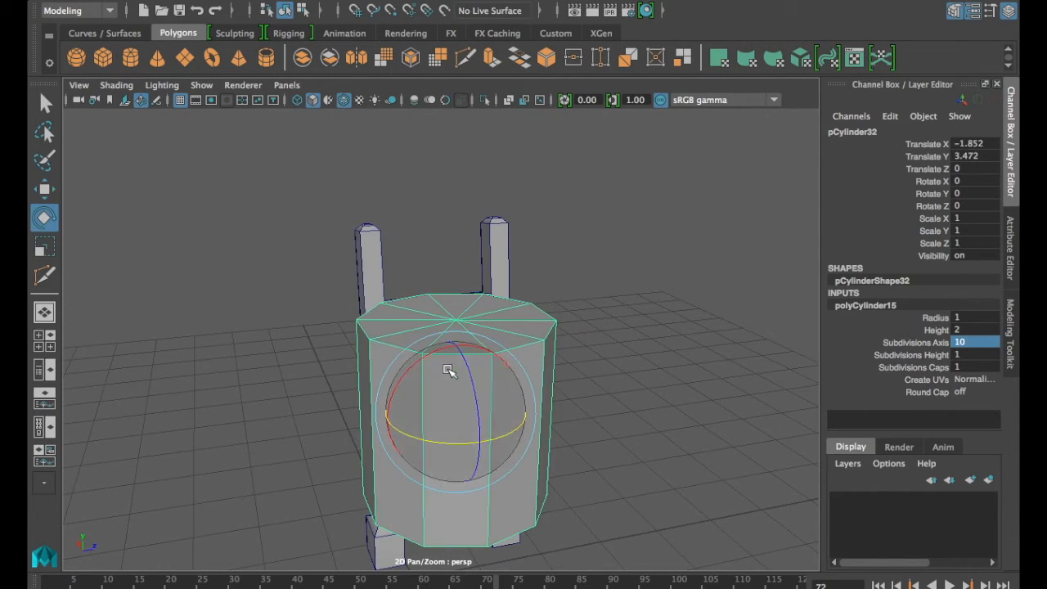
key("r")
left_click_drag(460, 349, 457, 398)
mouse_move(517, 456)
left_mouse_down("alt")
mouse_move(659, 498)
mouse_move(515, 411)
mouse_move(540, 469)
mouse_move(535, 462)
left_mouse_up("alt")
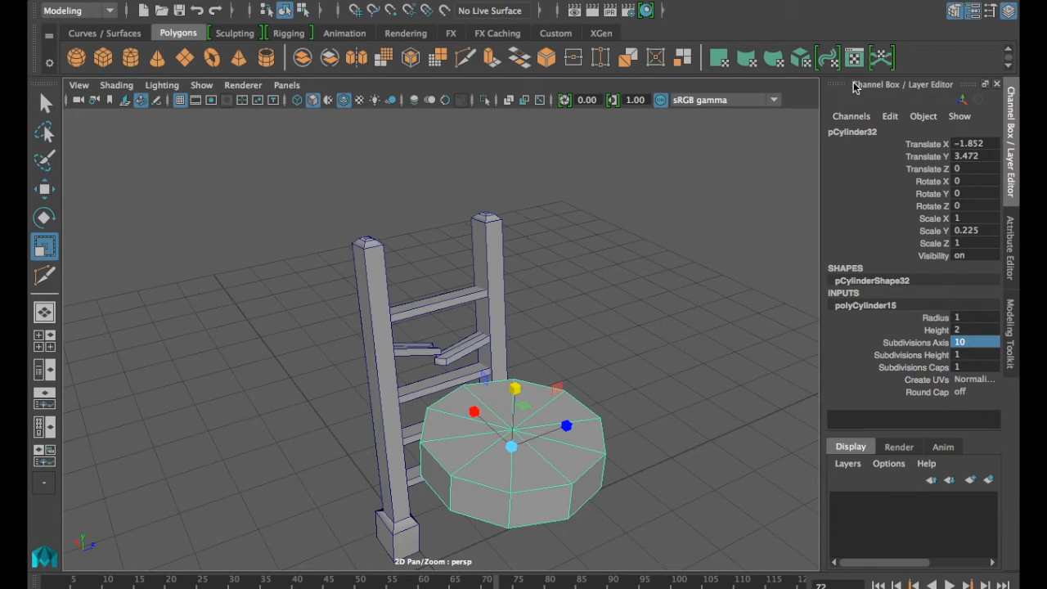
Insert an edge loop around the disc's side just below its top rim with Multi-Cut
left_click(1005, 319)
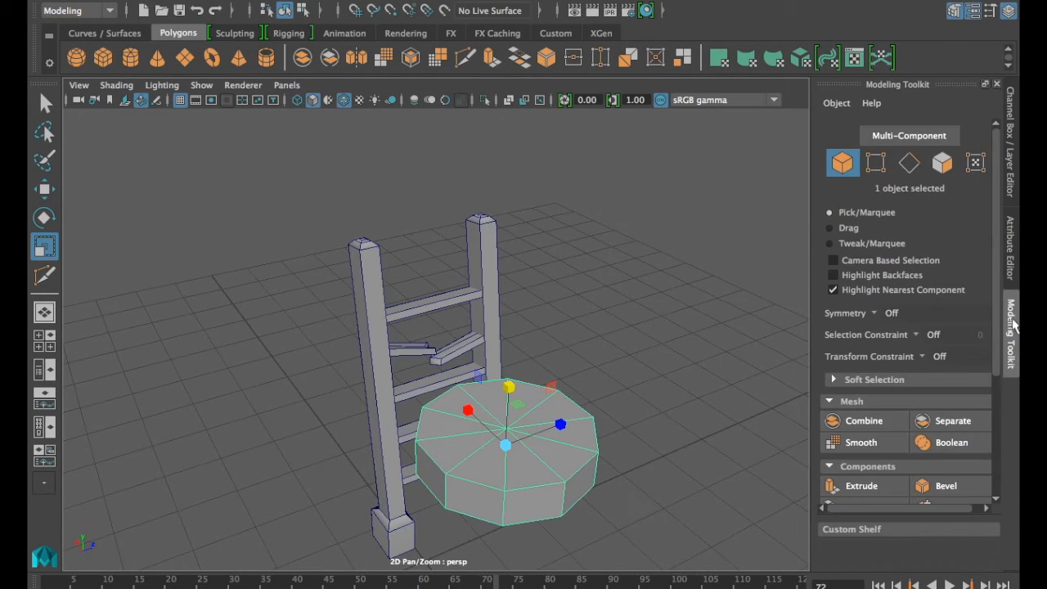
scroll(860, 420, "down", 3)
left_click(860, 419)
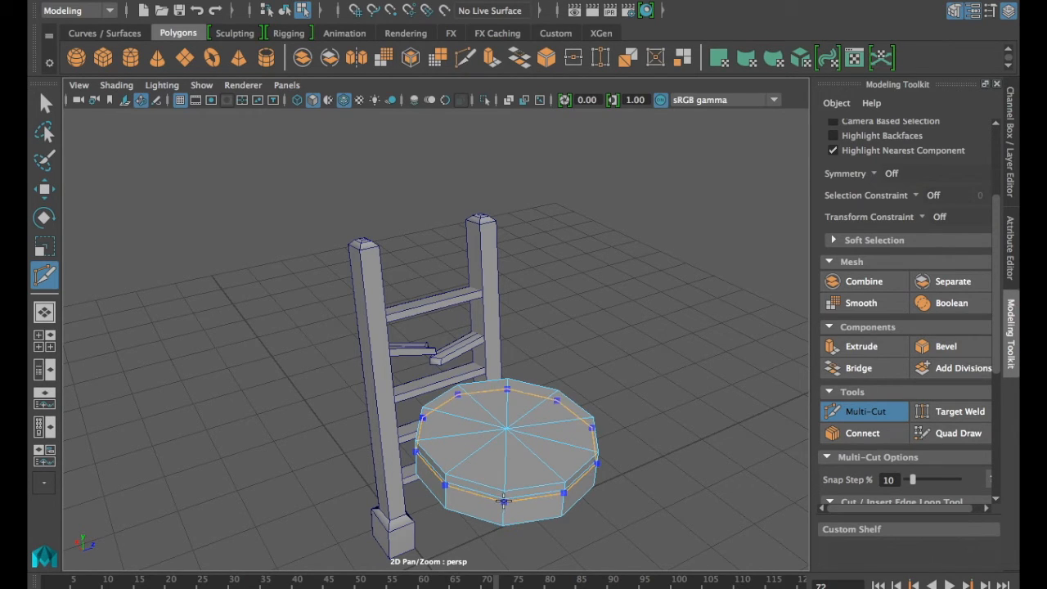
left_click(502, 500, "ctrl")
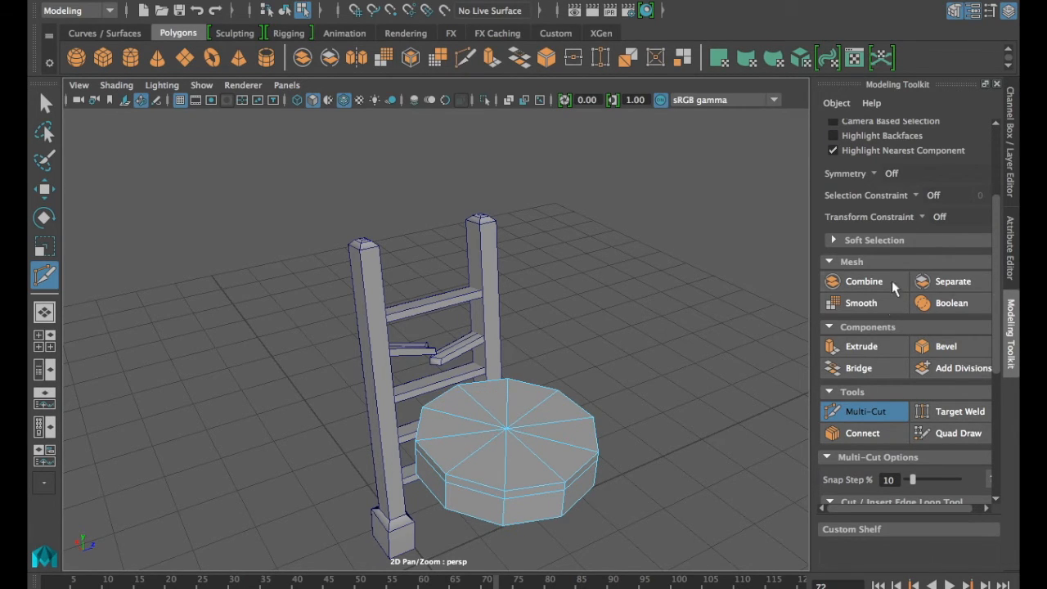
Select the disc's top rim edges together with all the spoke edges meeting at the top centre
scroll(873, 293, "up", 2)
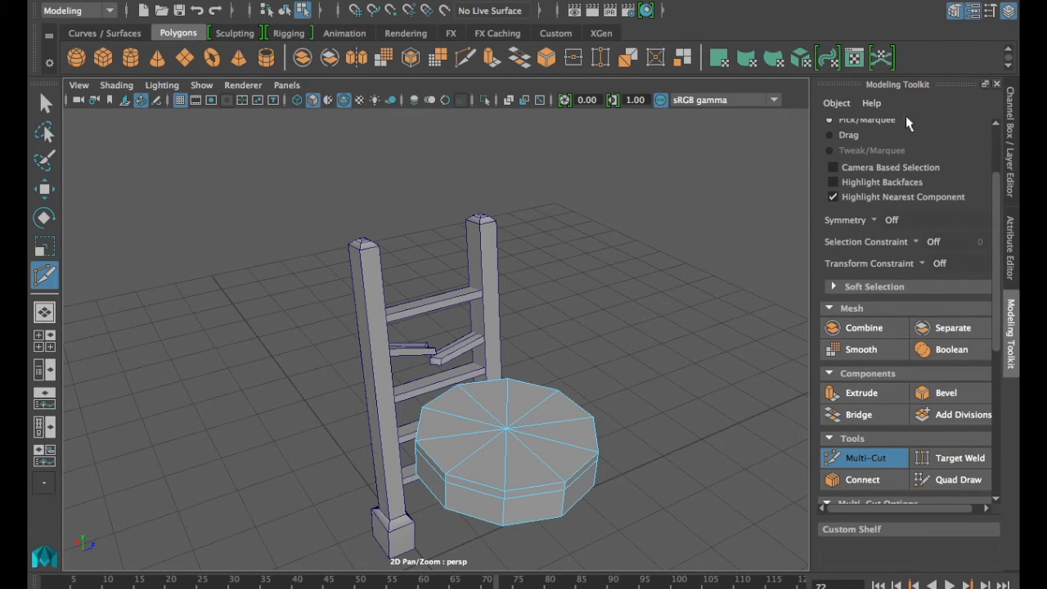
scroll(932, 121, "up", 4)
left_click(475, 481)
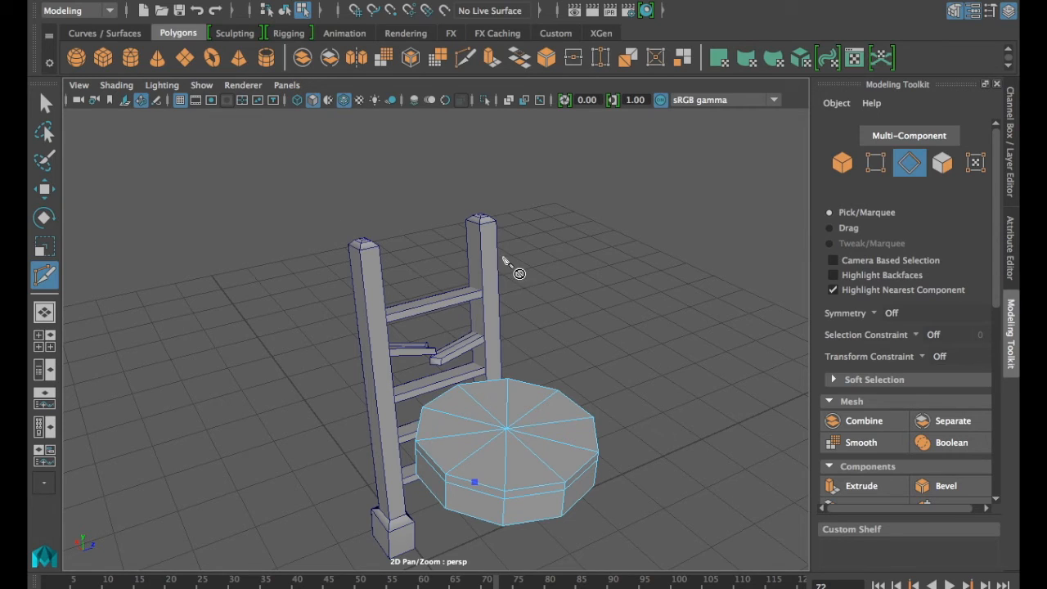
left_click(44, 101)
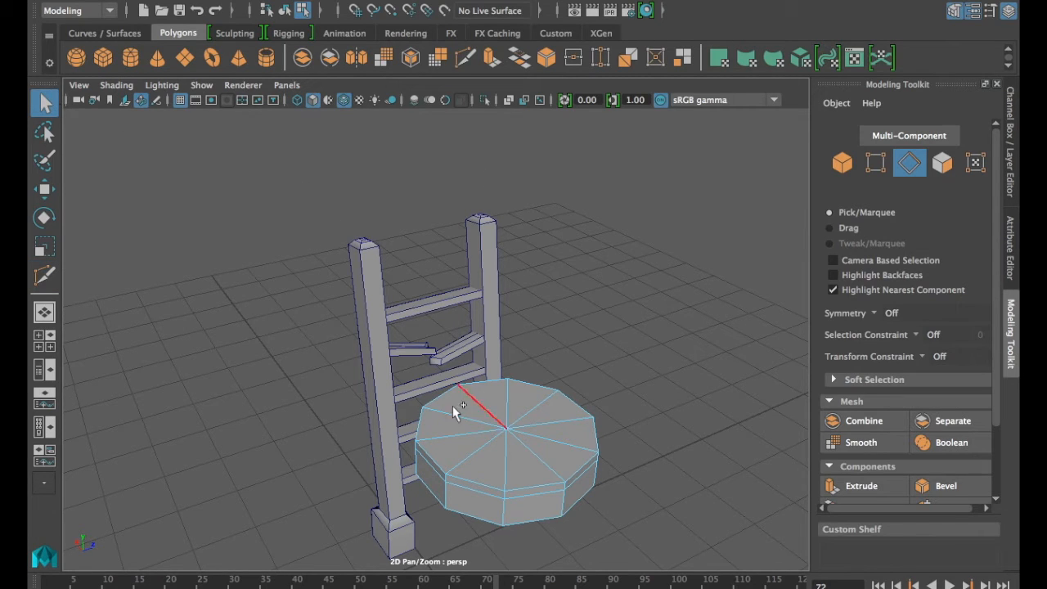
double_click(463, 483)
left_click(507, 456, "shift")
left_click(476, 450, "shift")
left_click(461, 434, "shift")
left_click(469, 418, "shift")
left_click(482, 409, "shift")
left_click(508, 409, "shift")
left_click(531, 410, "shift")
left_click(542, 423, "shift")
left_click(543, 438, "shift")
left_click(539, 454, "shift")
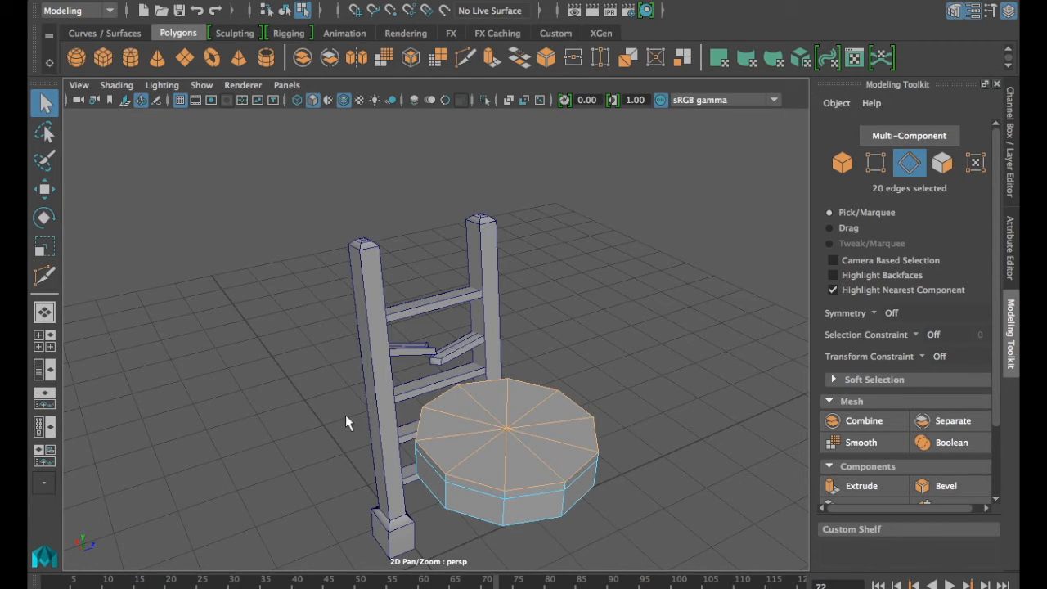
Scale the selected top edges inward horizontally to a little under half the disc's width, forming a sloped top
key("w")
key("e")
key("r")
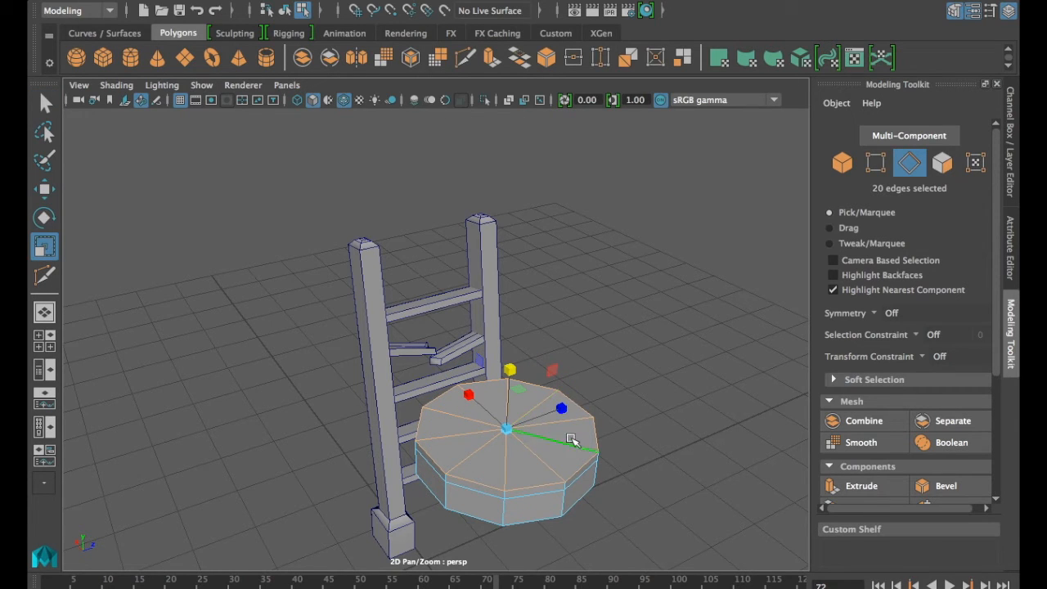
left_click_drag(517, 388, 511, 407)
left_click_drag(571, 470, 544, 454, "alt")
key("w")
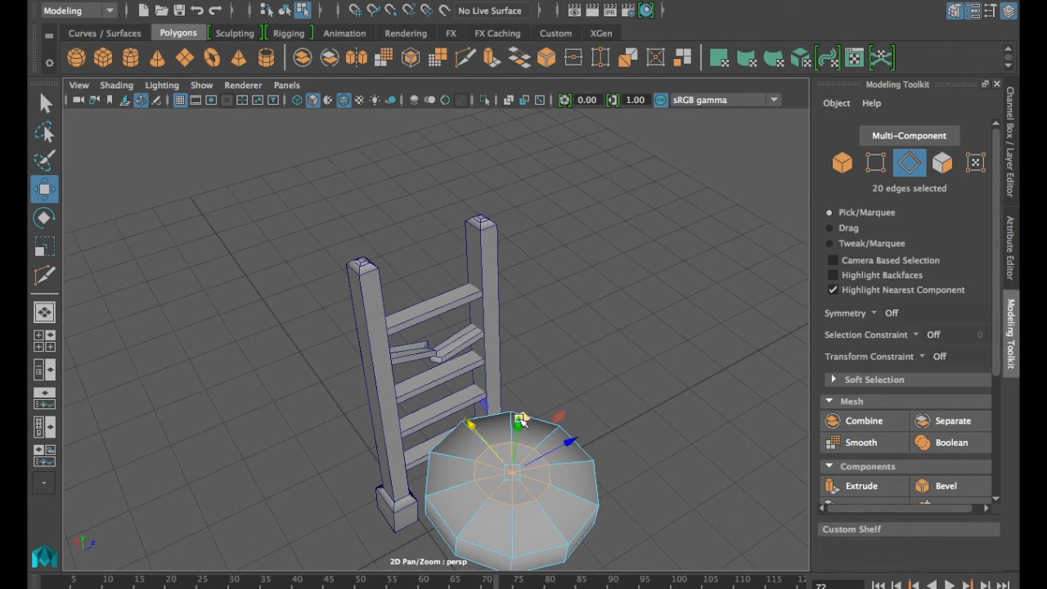
left_click_drag(533, 443, 532, 479, "alt")
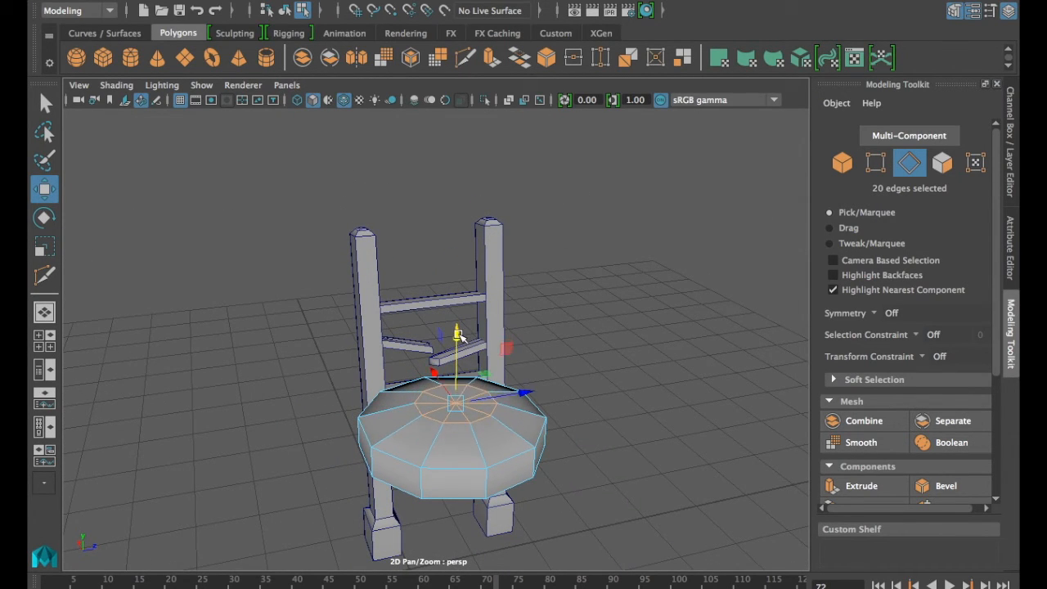
key("e")
key("r")
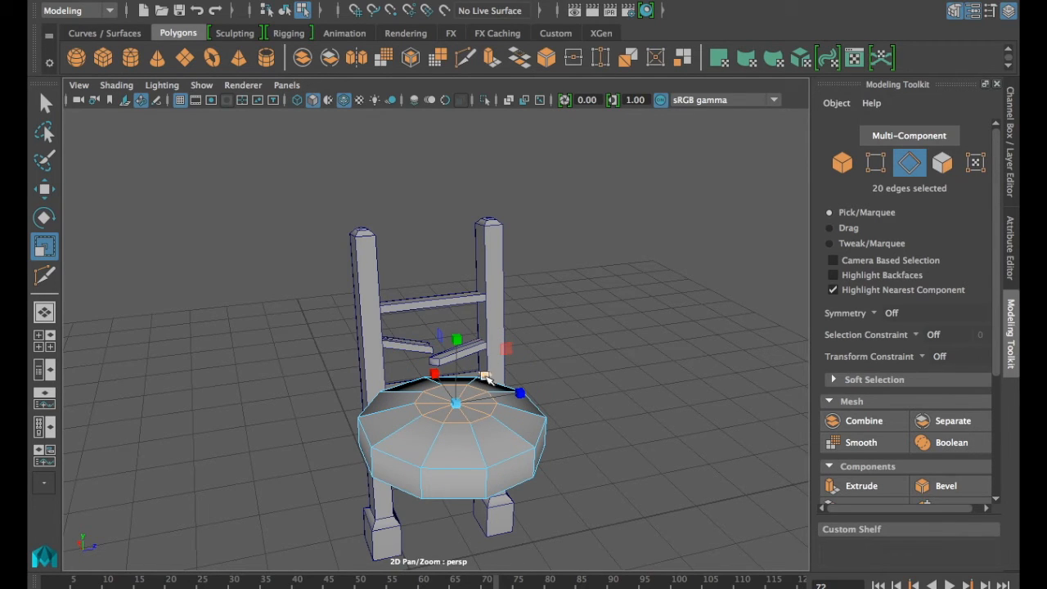
left_click_drag(530, 384, 531, 466, "alt")
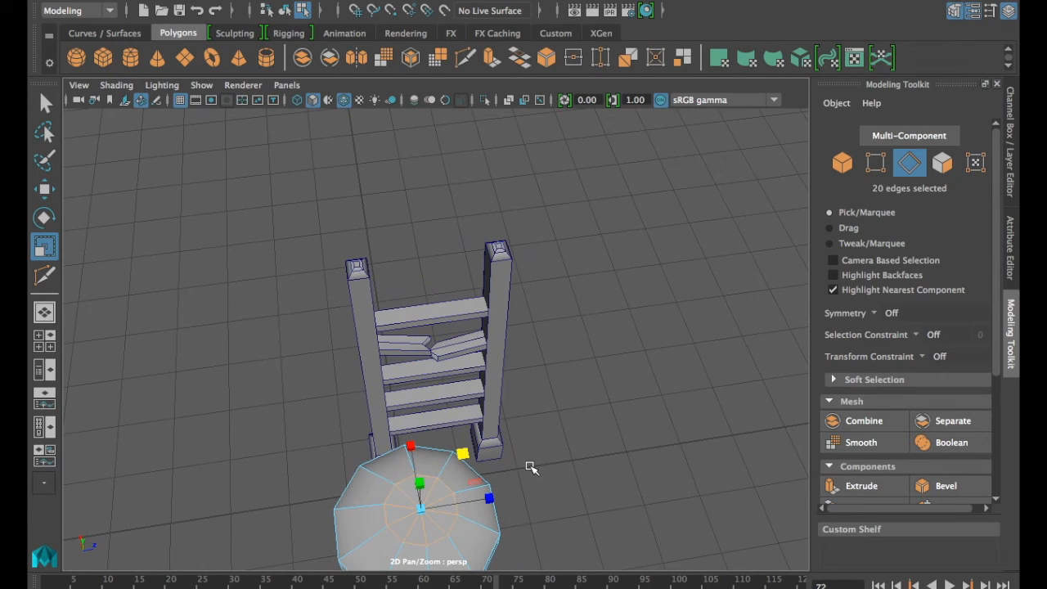
Widen the selected top edges to a little over half the disc's width, adjusting the sloped top
left_click_drag(518, 489, 452, 348, "alt")
key("w")
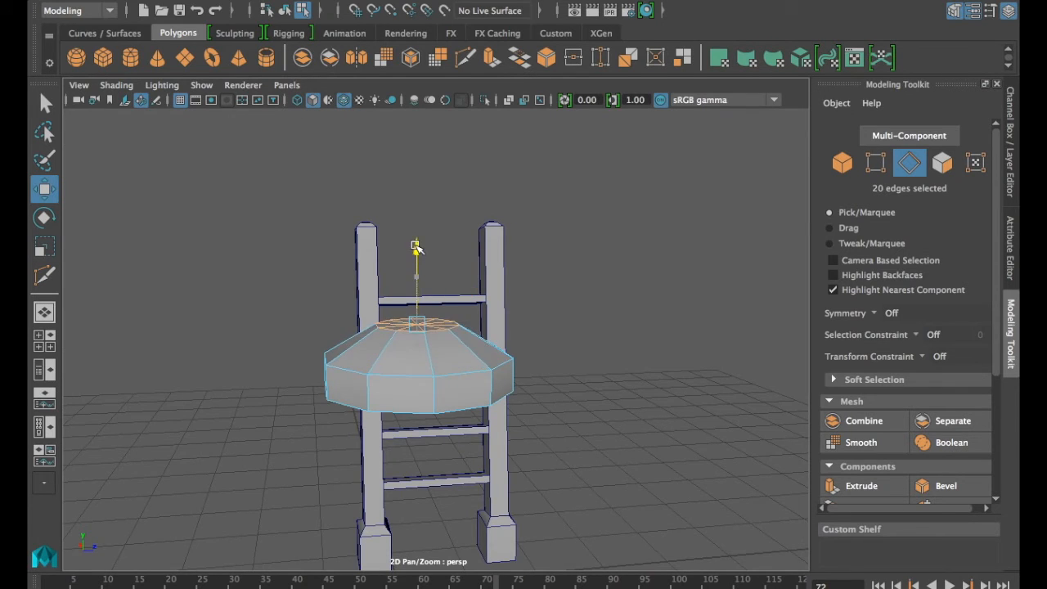
left_click_drag(447, 349, 510, 343, "alt")
key("r")
left_click_drag(527, 438, 544, 452, "alt")
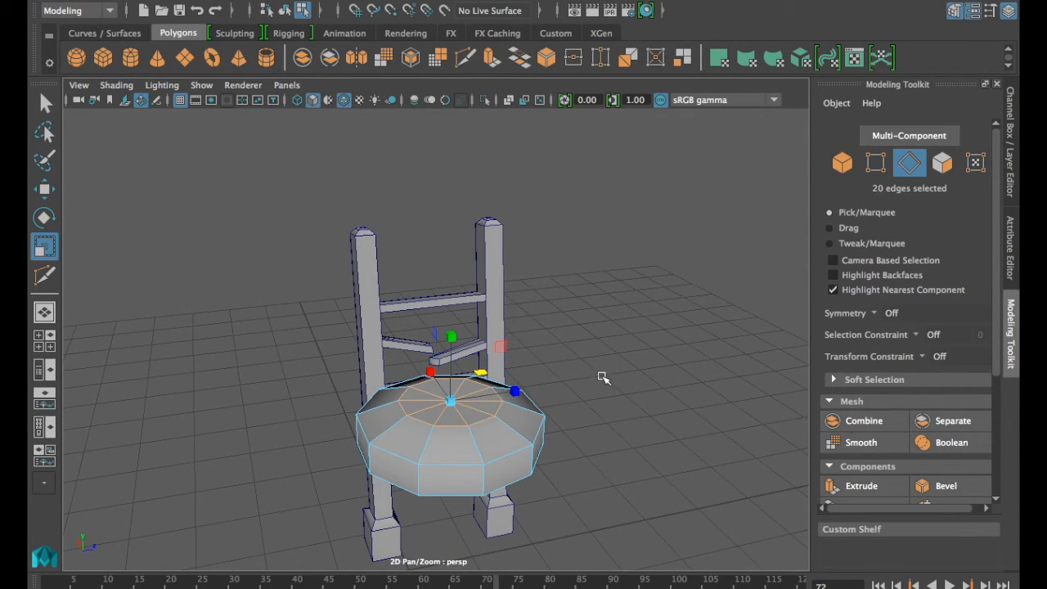
Select the ten triangular faces that form the flat centre of the disc's top
left_click(942, 163)
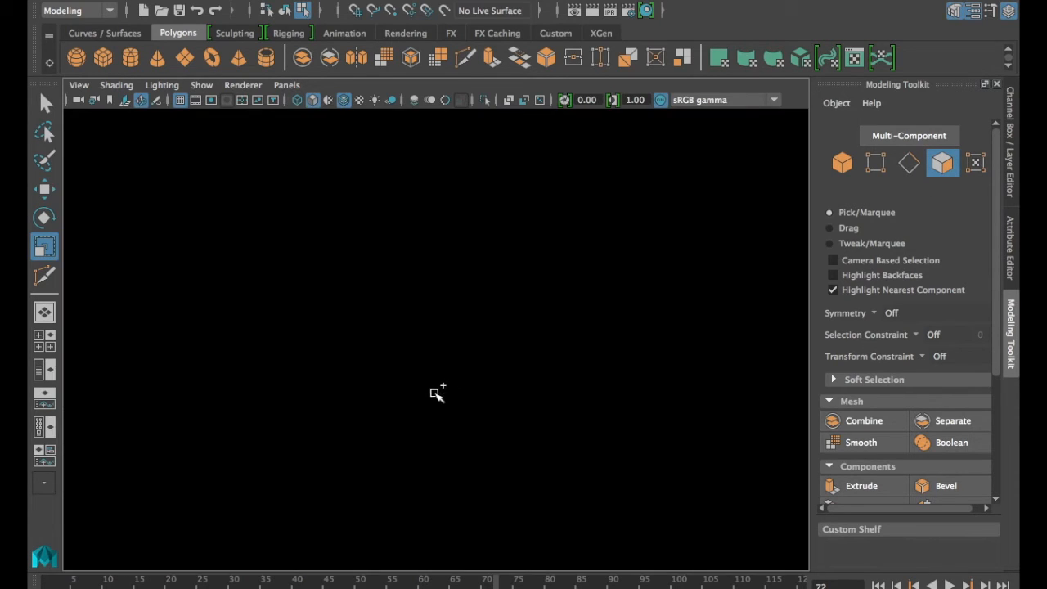
left_click(435, 393, "shift")
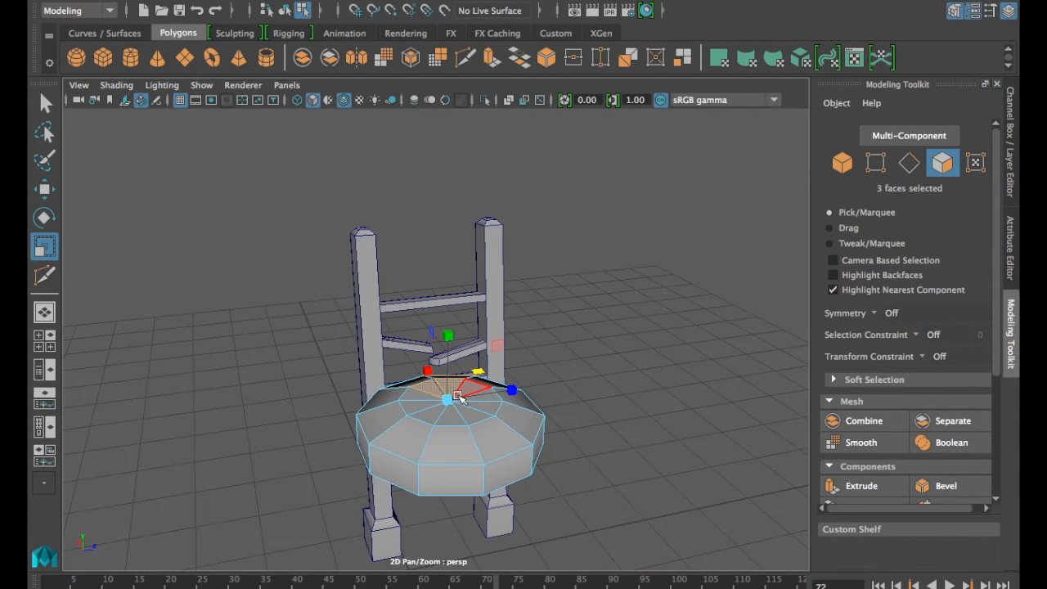
key("Tab")
left_click_drag(470, 413, 472, 392, "shift")
left_click(442, 421)
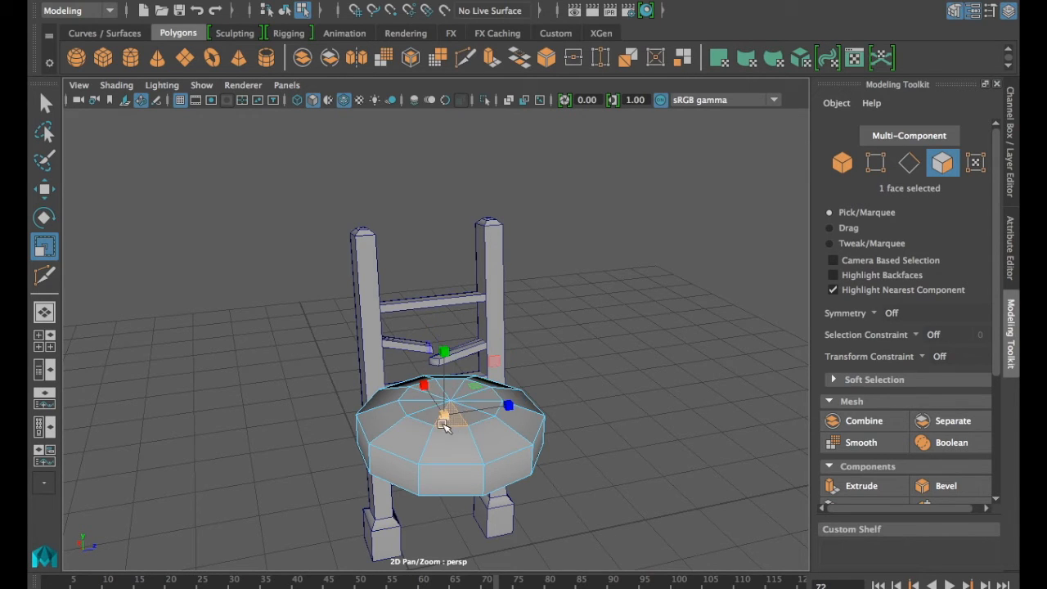
mouse_move(510, 374)
left_mouse_down("alt")
mouse_move(434, 458)
mouse_move(397, 481)
mouse_move(405, 454)
mouse_move(429, 490)
mouse_move(442, 478)
left_mouse_up("alt")
key("Tab")
left_click_drag(531, 482, 565, 444, "alt")
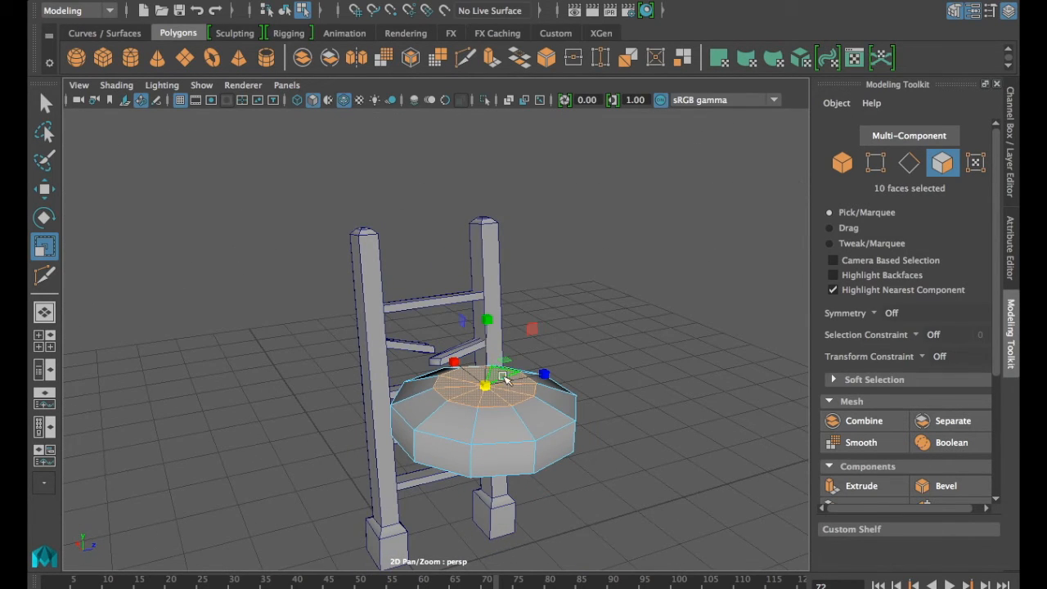
Extrude the ten centre faces, raise them slightly and scale them inward to about half their width
left_click(861, 486)
left_click_drag(454, 333, 456, 326)
key("r")
left_click_drag(498, 359, 517, 350)
left_click_drag(469, 452, 527, 468, "alt")
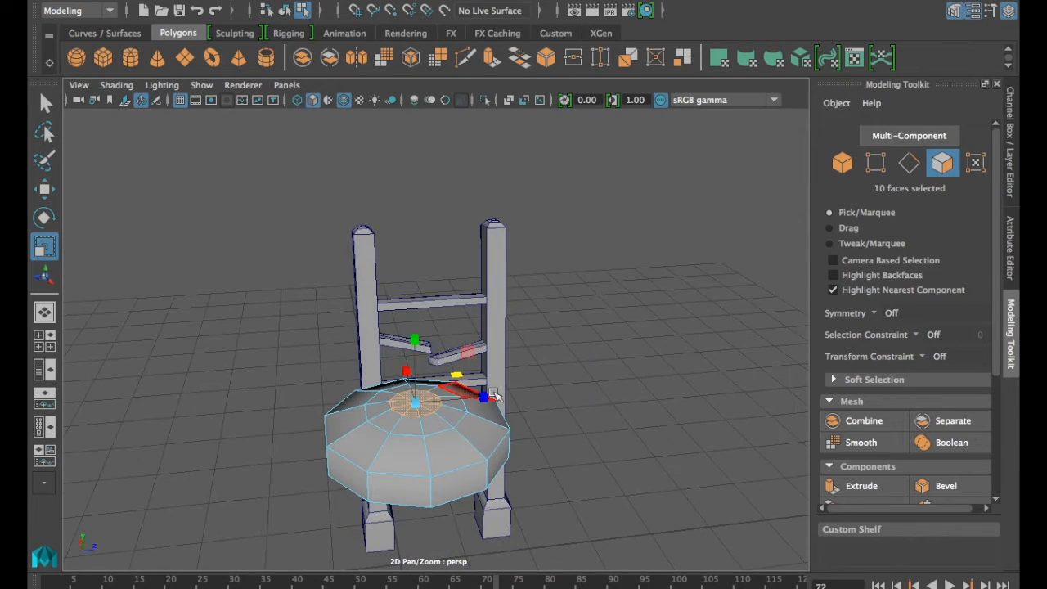
Cut two opposite lines between the disc's rim and top centre with Multi-Cut, each close beside a spoke
left_click_drag(482, 396, 483, 413, "alt")
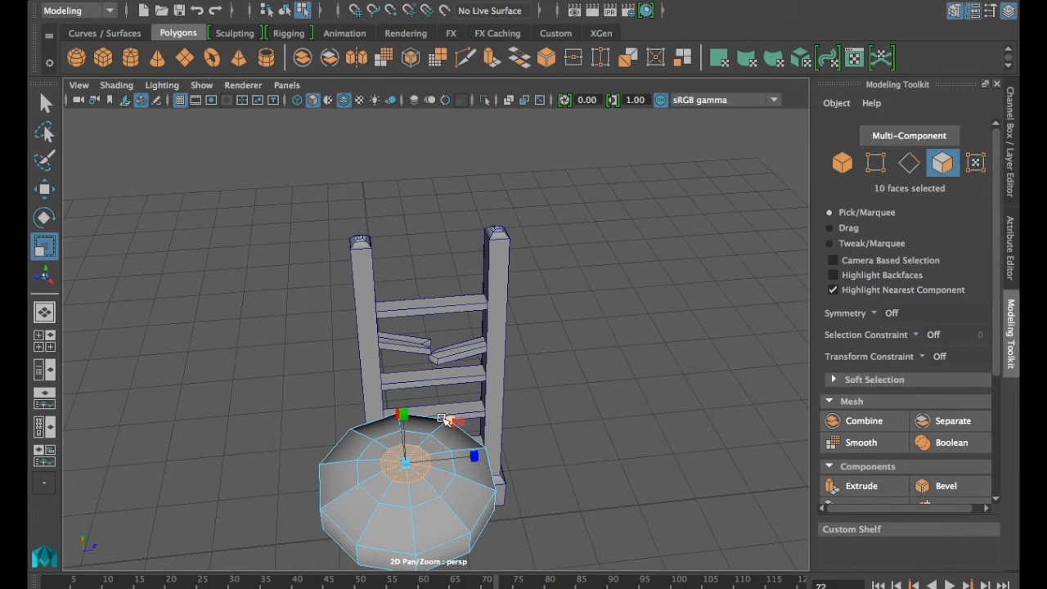
left_click_drag(462, 498, 483, 513, "alt")
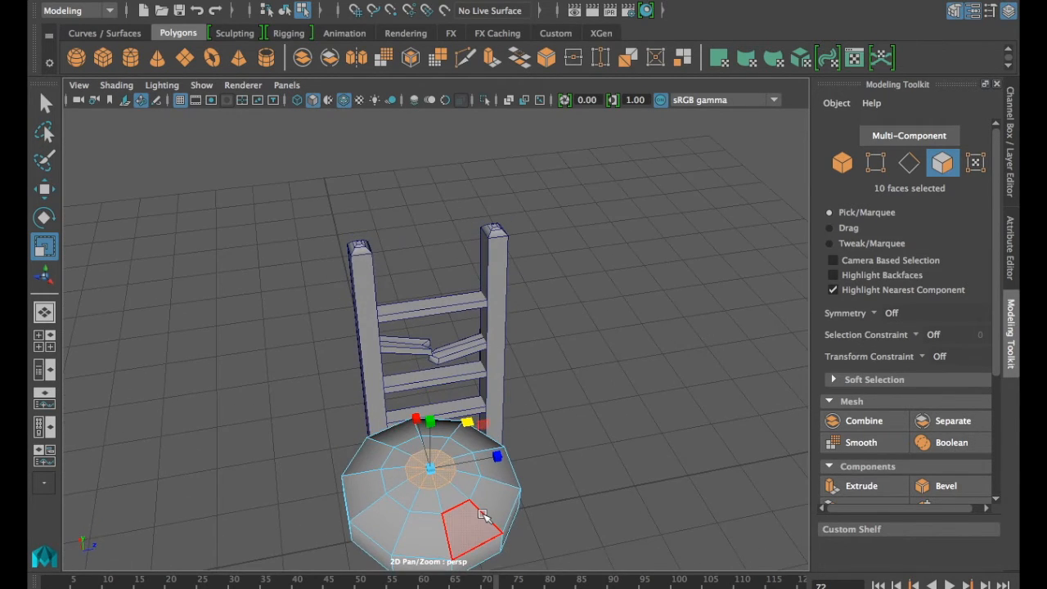
left_click_drag(495, 466, 511, 492, "alt")
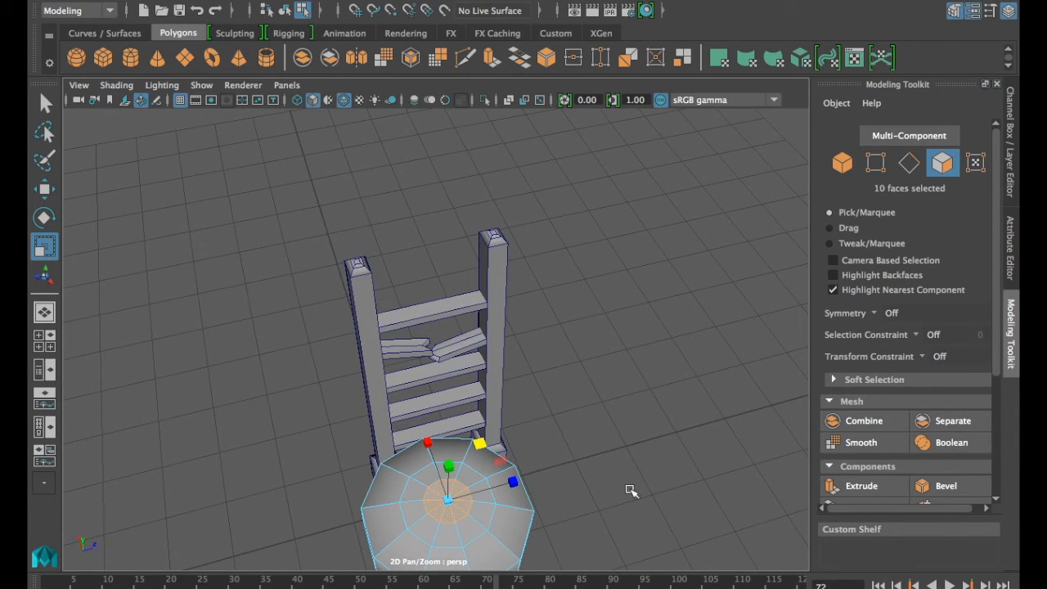
scroll(899, 376, "down", 5)
left_click(851, 410)
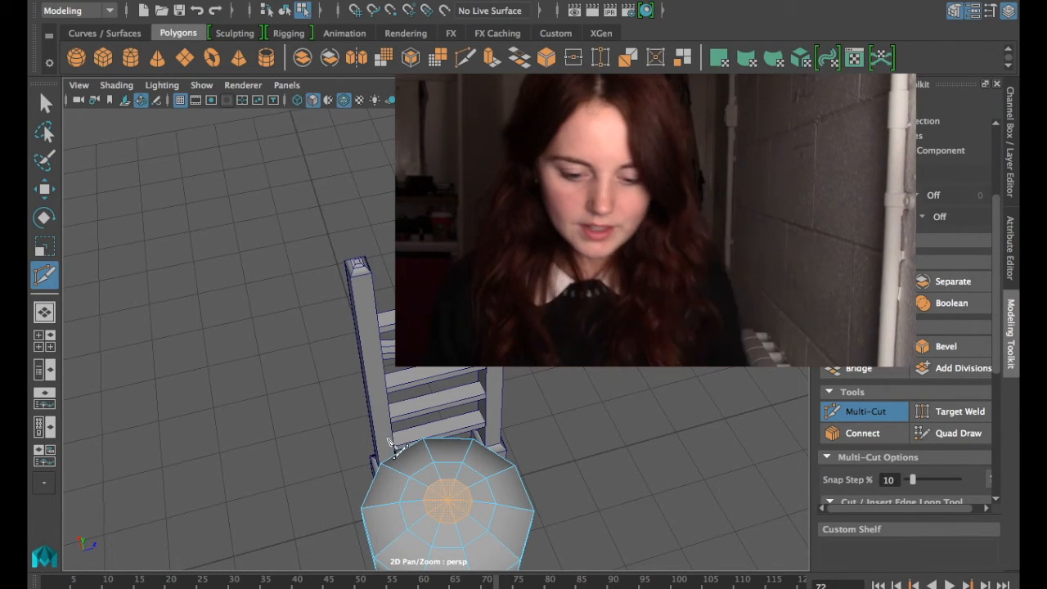
left_click_drag(469, 524, 387, 509, "alt")
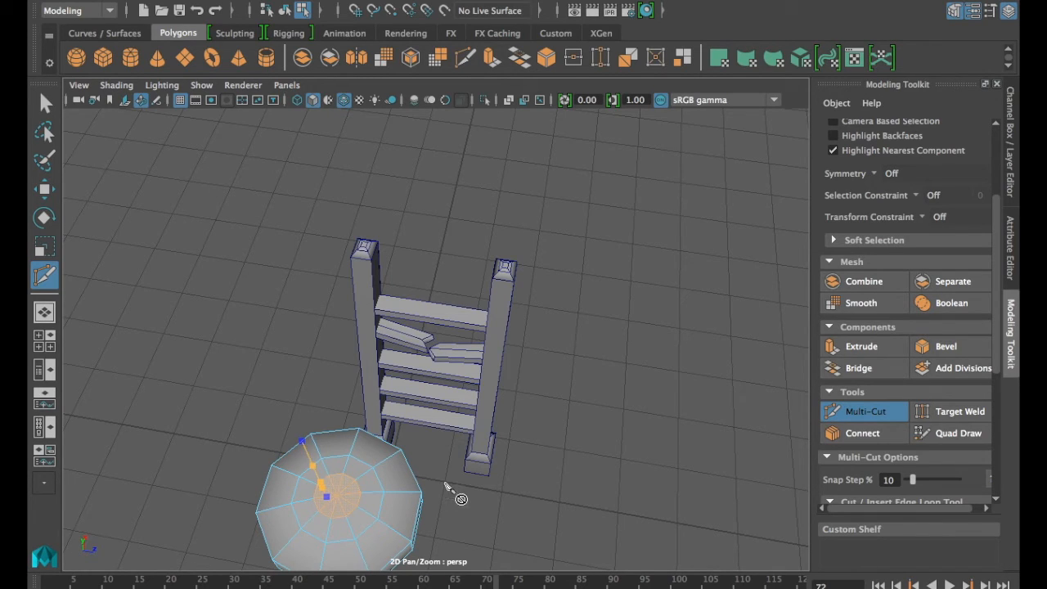
key("BackSpace")
key("Return")
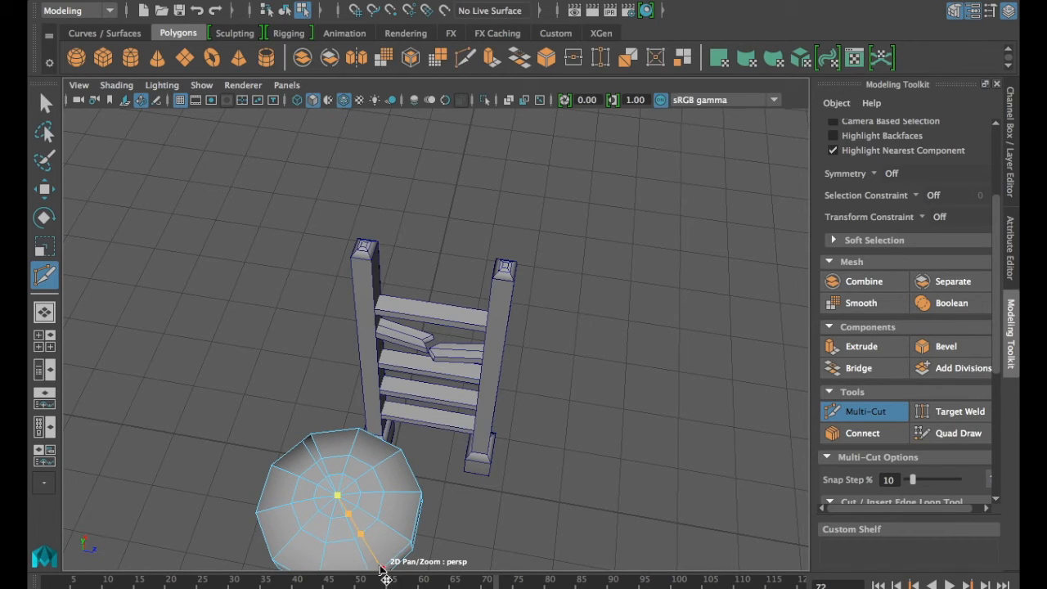
key("Return")
Cut two more lines between the top centre and the rim beside other spokes, forming four narrow radial strips
left_click_drag(359, 505, 399, 501, "alt")
left_click(405, 505)
left_click(451, 464)
left_click_drag(451, 464, 479, 465, "alt")
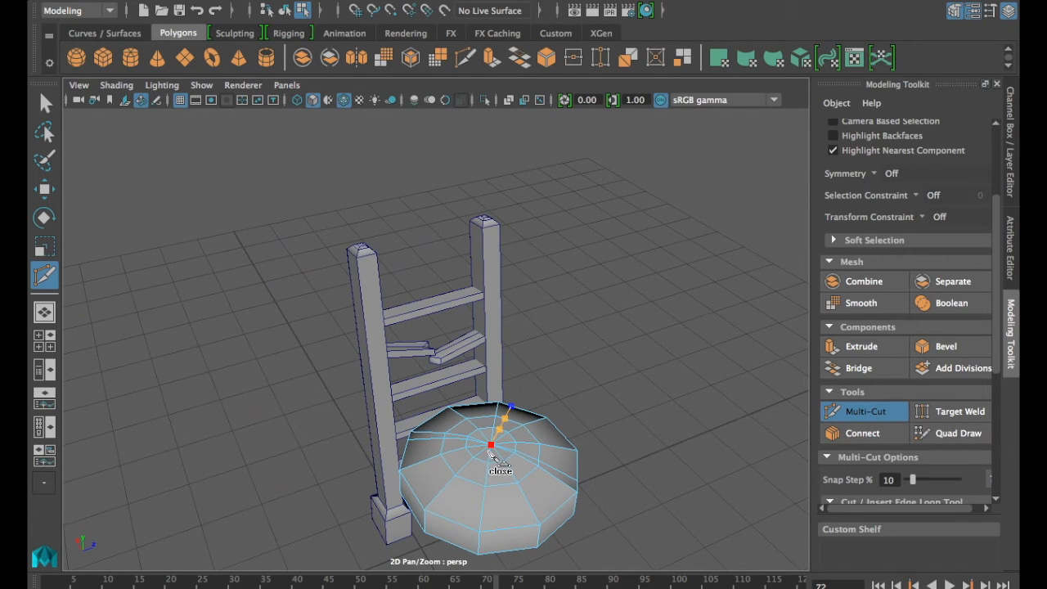
left_click(490, 447)
right_click(490, 448)
mouse_move(490, 448)
left_mouse_down("alt")
mouse_move(492, 475)
mouse_move(489, 456)
left_mouse_up("alt")
left_click(484, 491)
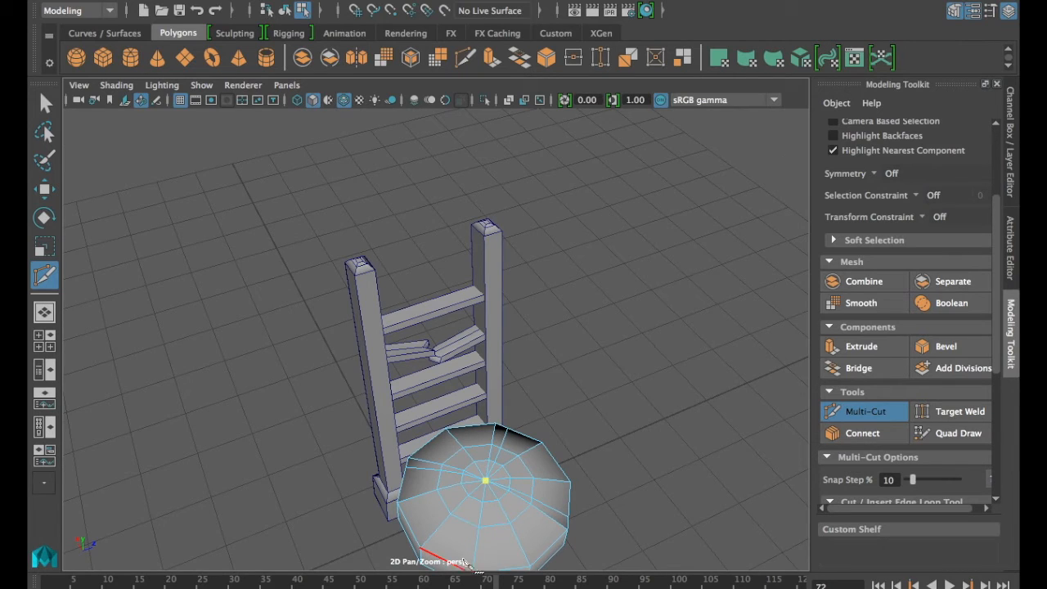
scroll(491, 527, "down", 2)
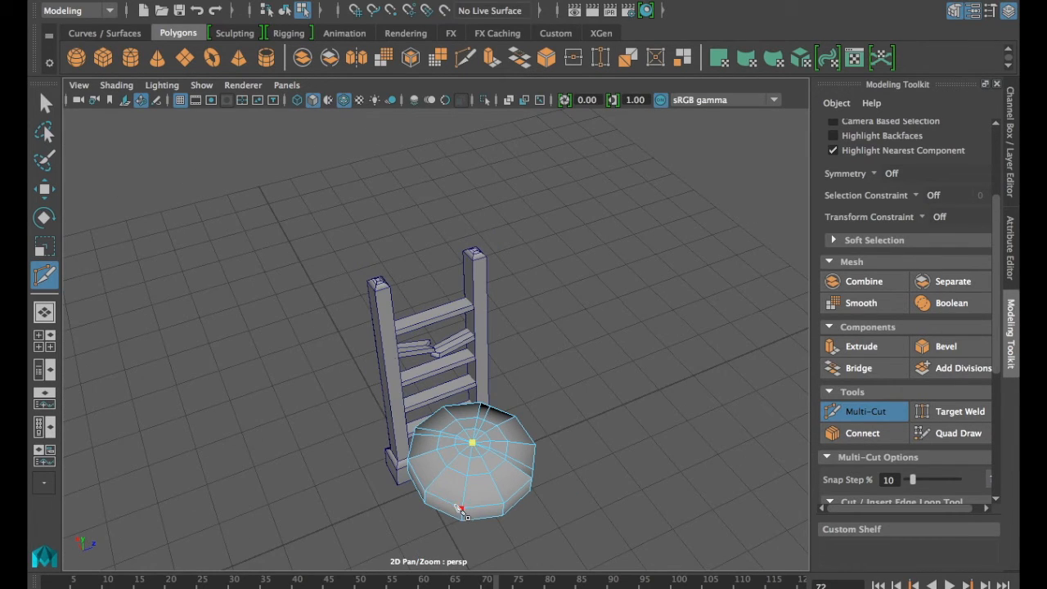
scroll(494, 491, "up", 1)
right_click(508, 493)
left_click_drag(528, 467, 506, 491, "alt")
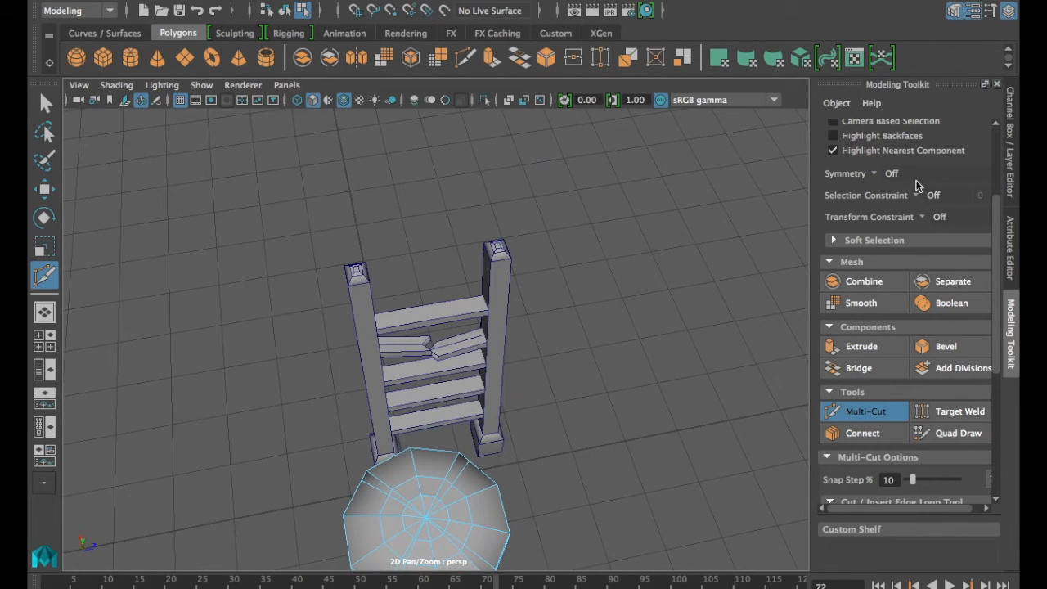
Select the nine faces of three of the narrow radial strips on the disc's top
scroll(914, 164, "up", 3)
left_click(842, 162)
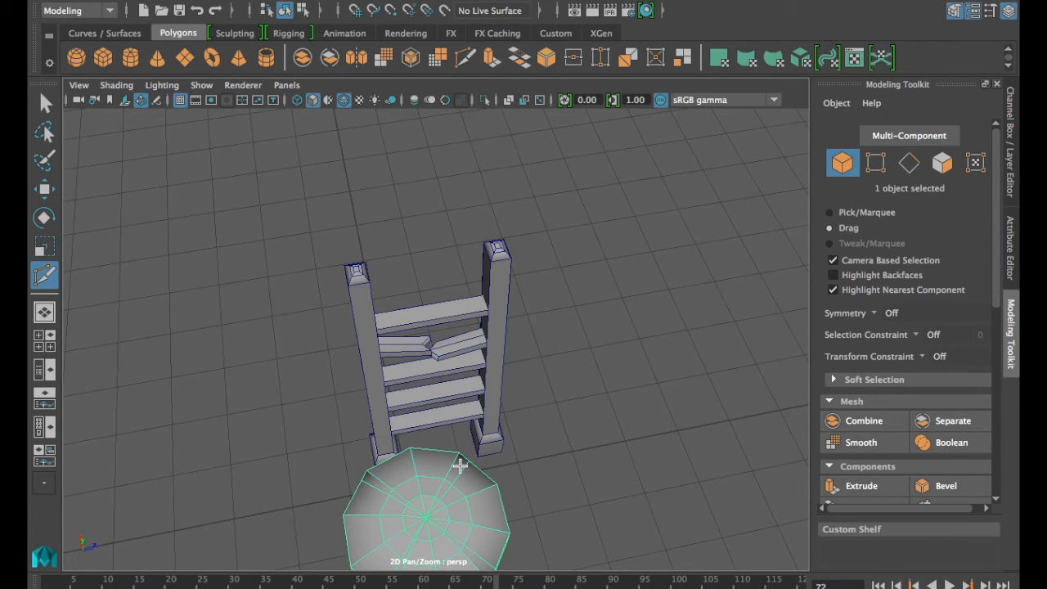
key("g")
left_click(45, 102)
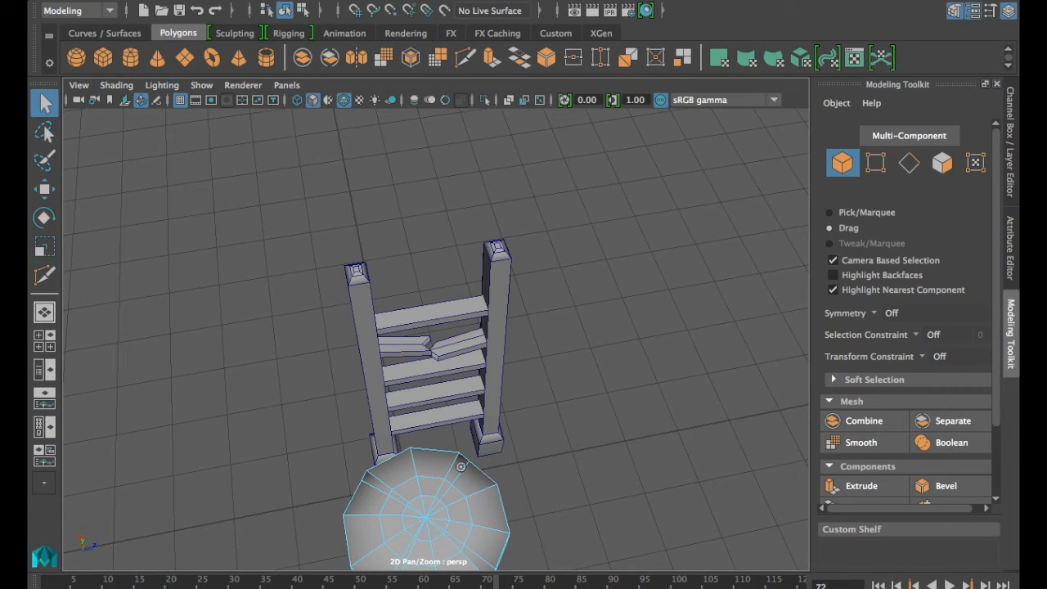
key("space")
left_click(942, 163)
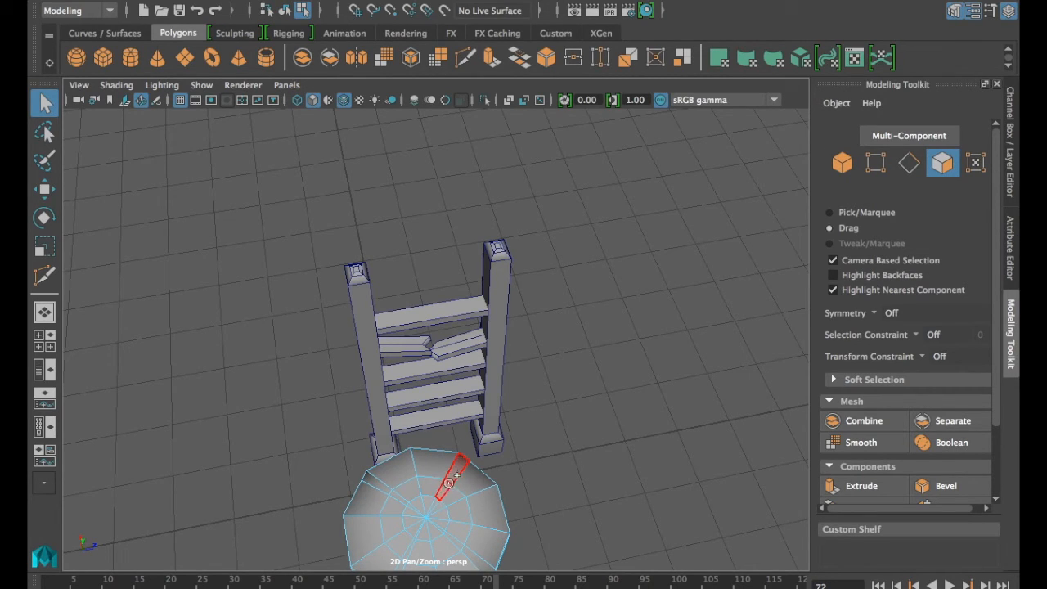
left_click_drag(435, 503, 430, 501, "shift")
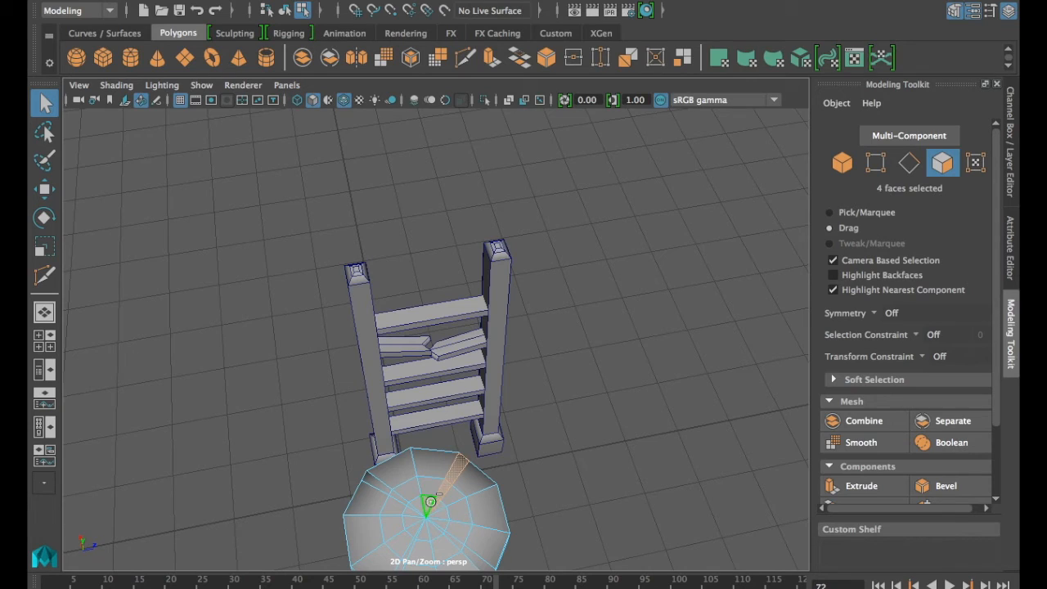
left_click(428, 501, "ctrl")
key("Tab")
mouse_move(423, 502)
left_mouse_down("shift")
mouse_move(411, 514)
mouse_move(435, 510)
mouse_move(425, 466)
mouse_move(474, 480)
mouse_move(523, 453)
mouse_move(523, 430)
mouse_move(542, 479)
mouse_move(634, 476)
mouse_move(647, 485)
left_mouse_up("shift")
key("Tab")
key("Tab")
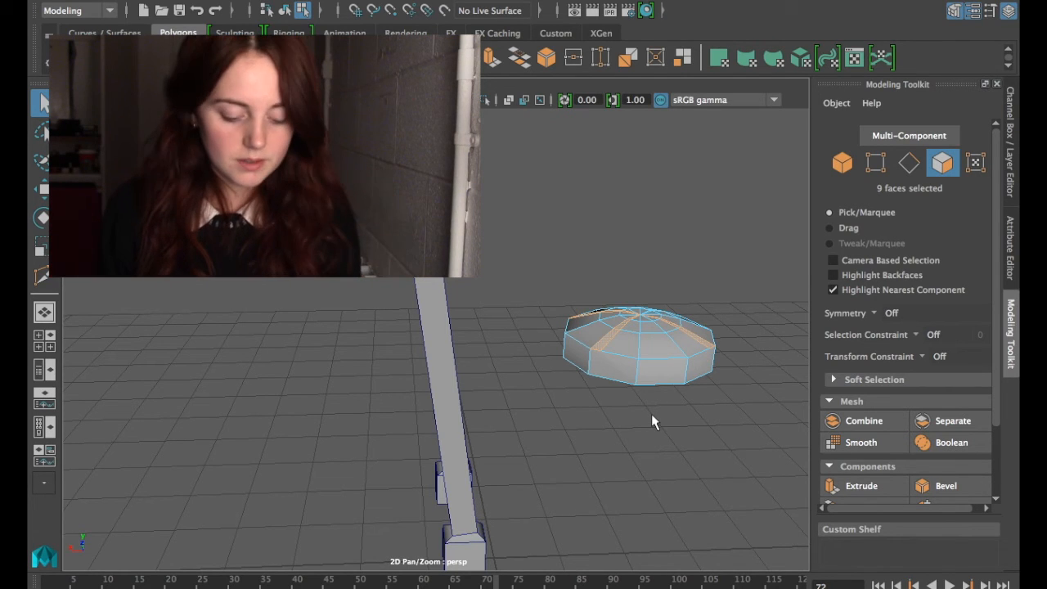
Add the three faces of the remaining narrow strip to the face selection
left_click_drag(674, 368, 372, 411, "alt")
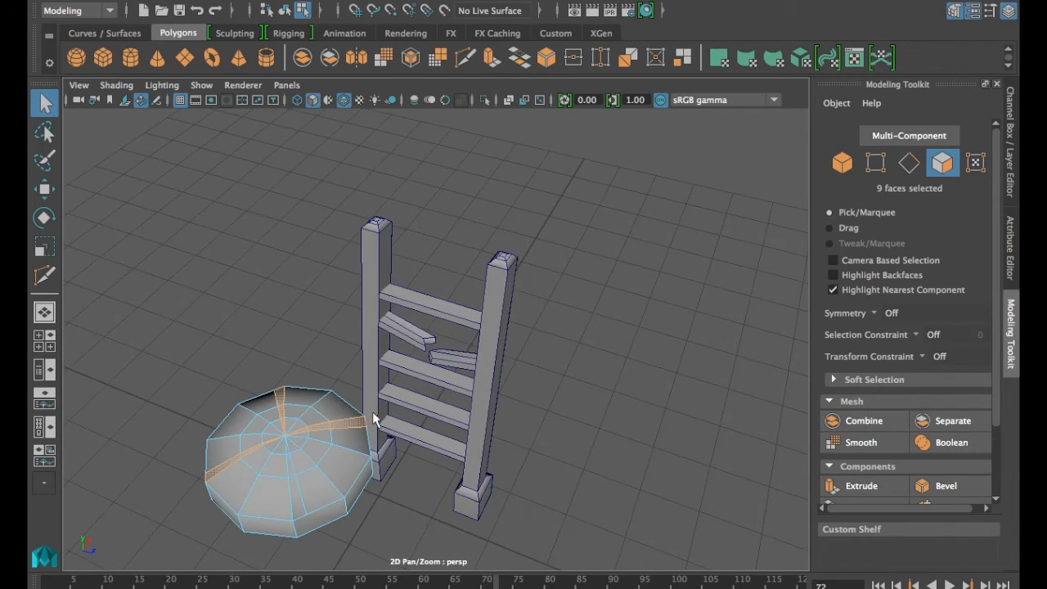
left_click(296, 493, "shift")
left_click_drag(386, 448, 463, 437, "alt")
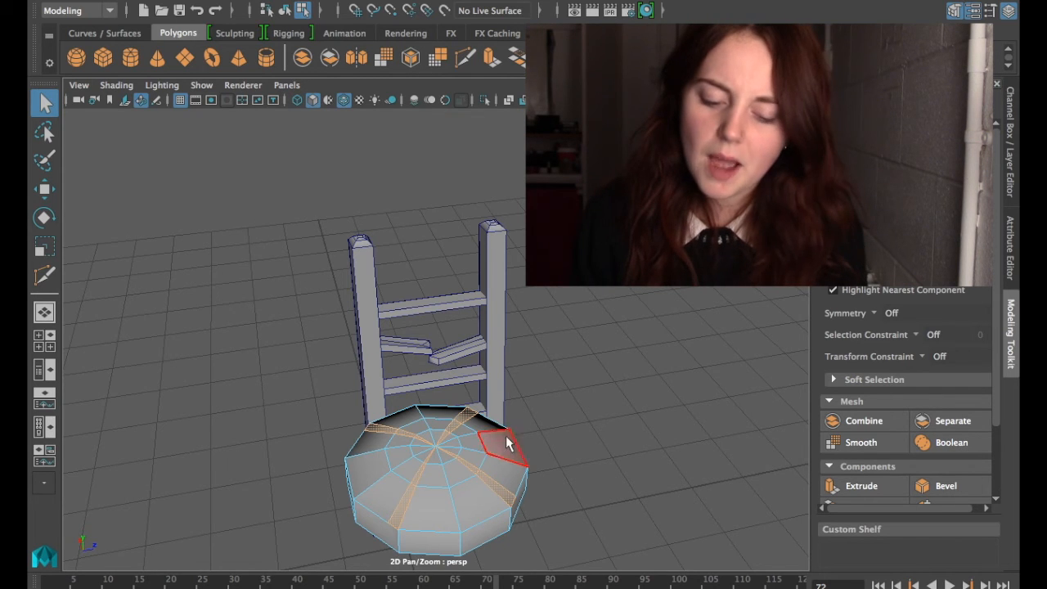
left_click_drag(567, 397, 561, 390, "alt")
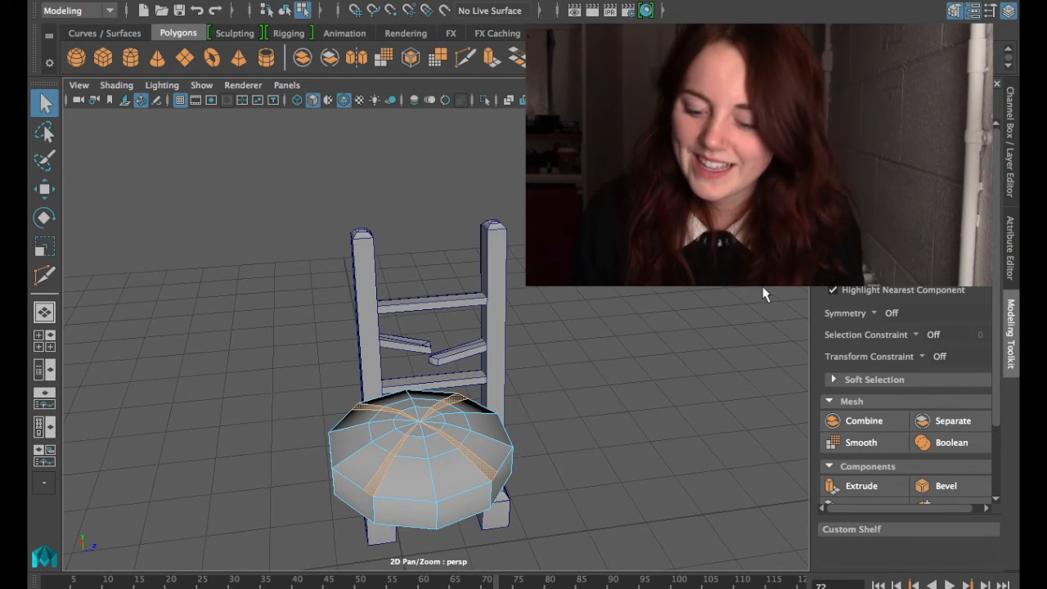
Lower the four selected strips slightly to sink them as grooves between the disc's top segments
key("w")
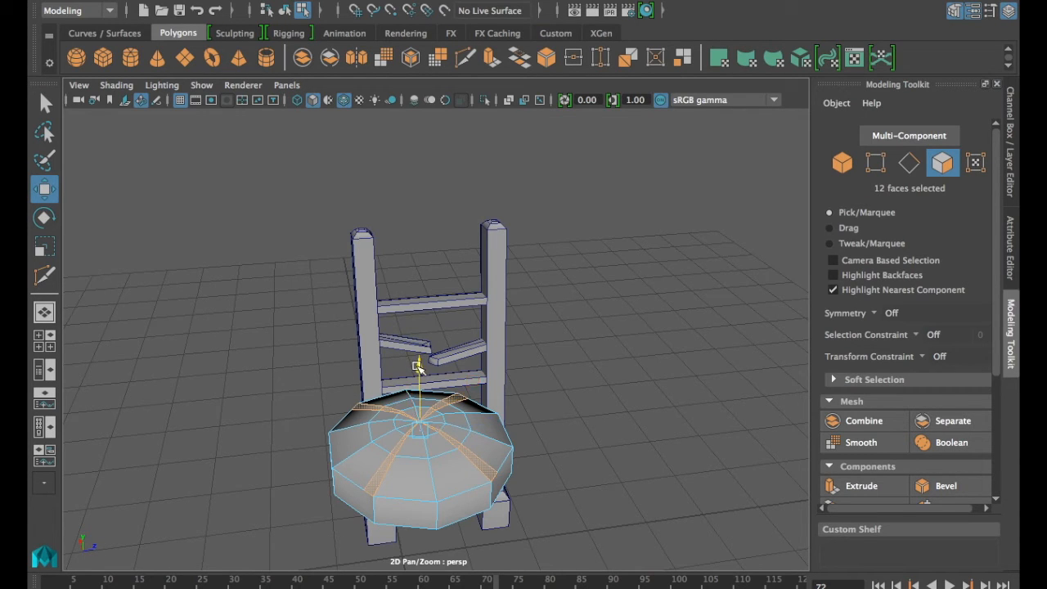
left_click_drag(415, 372, 434, 358, "alt")
key("r")
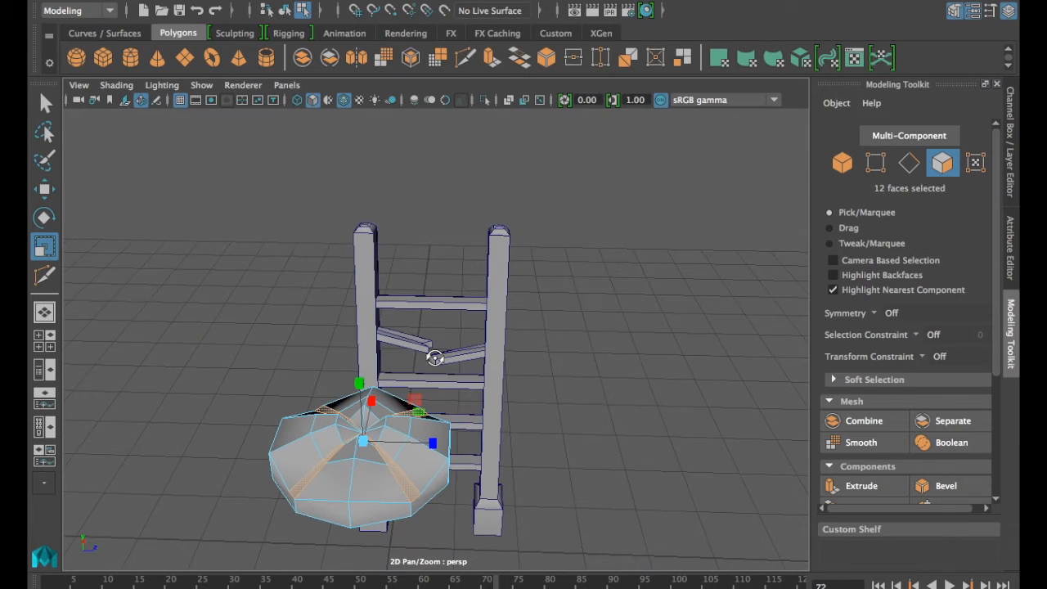
left_click_drag(384, 374, 418, 387, "alt")
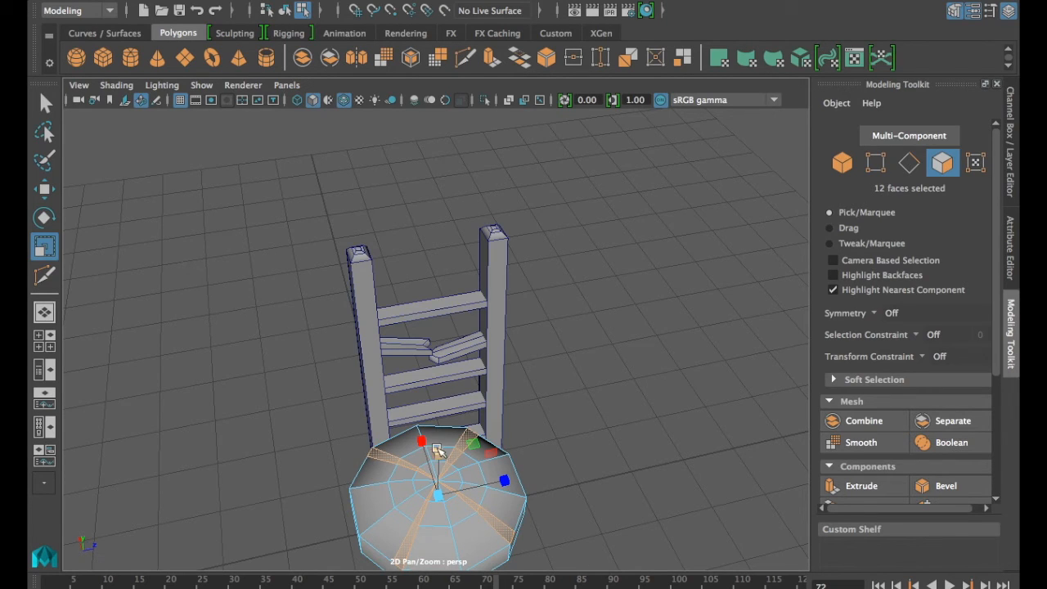
Cut extra lines with Multi-Cut from the top centre outward along the two grooves at the disc's far side
left_click_drag(438, 450, 377, 486, "alt")
key("ctrl+shift+x")
left_click(369, 487)
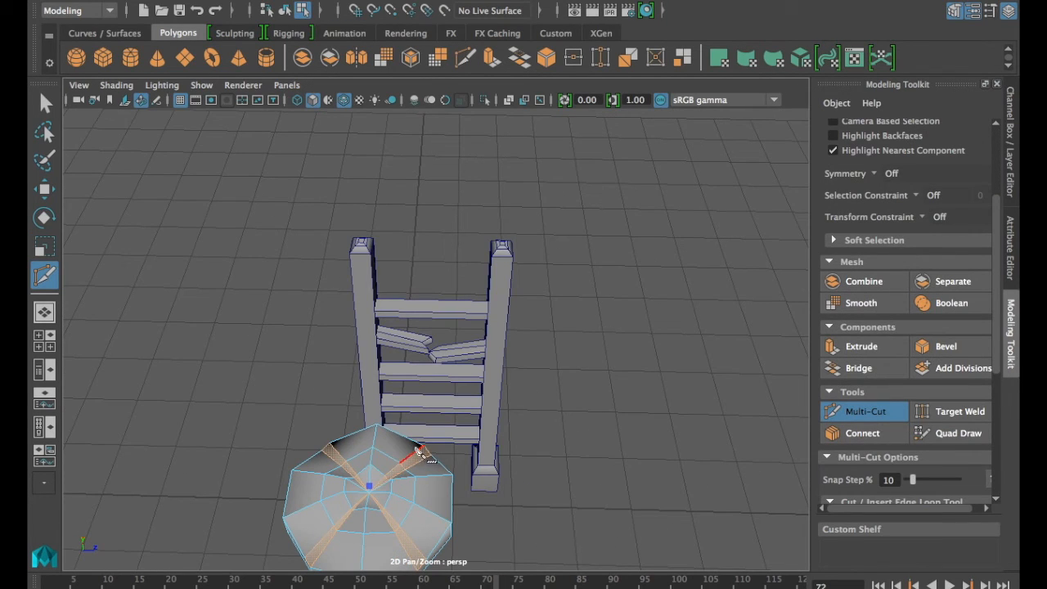
key("Return")
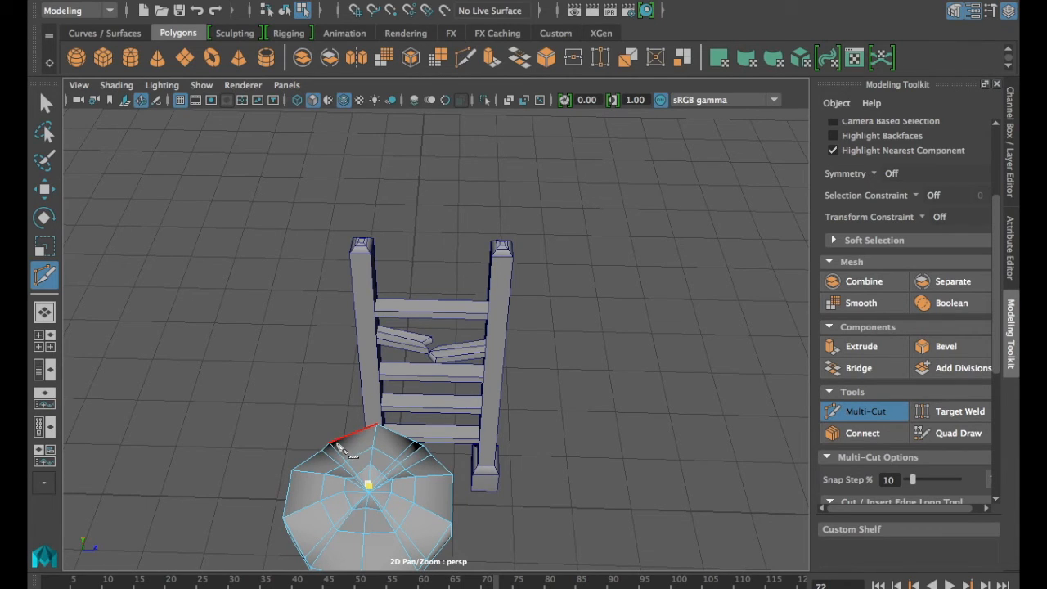
key("Return")
scroll(879, 152, "up", 3)
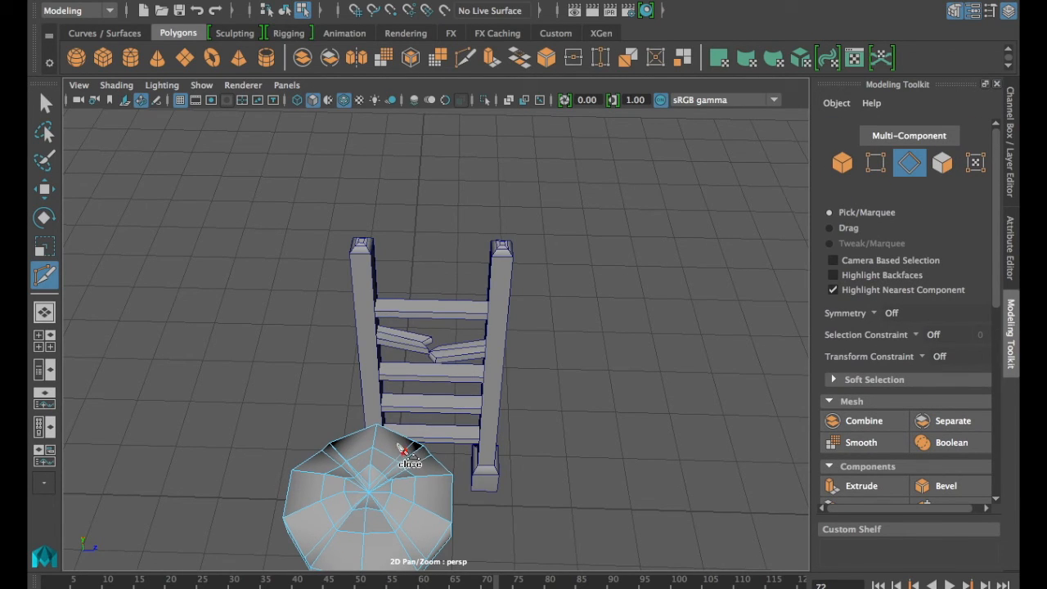
Select seven edges around the far top segment and move them outward towards the disc's rim
left_click(44, 103)
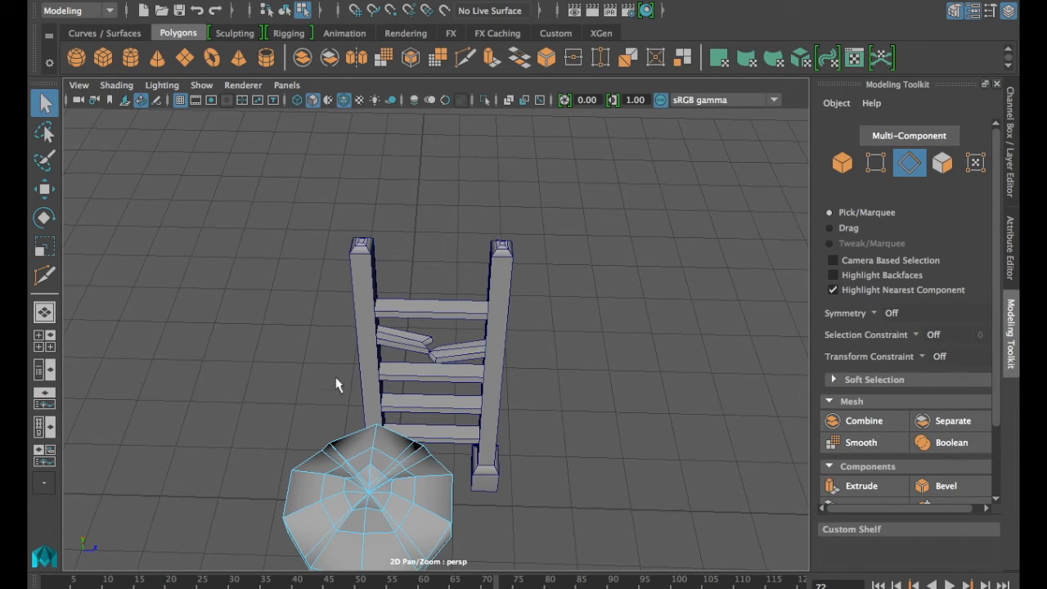
left_click(412, 455)
key("e")
key("w")
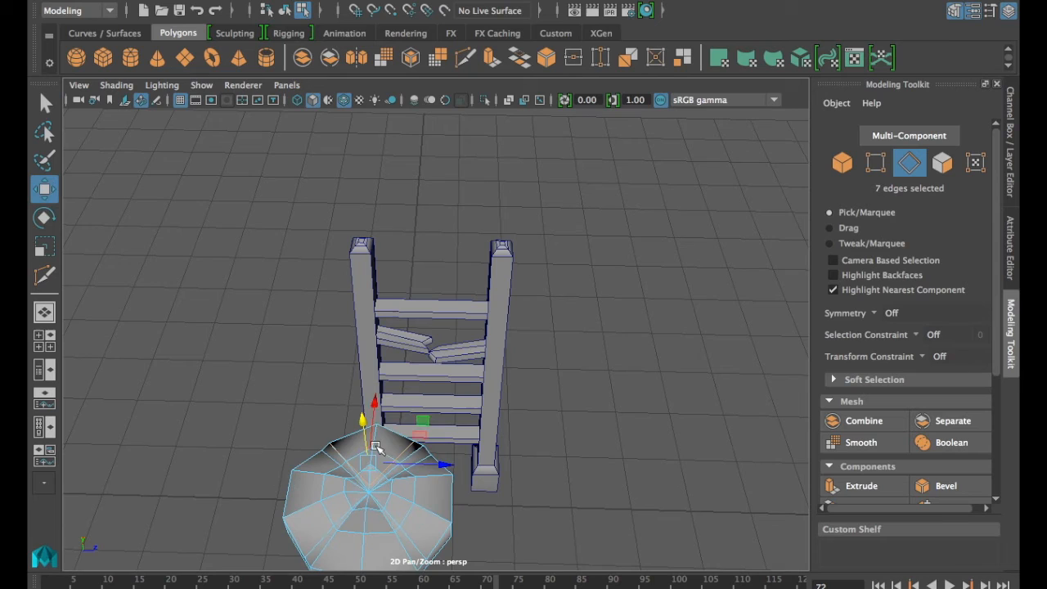
left_click_drag(372, 422, 372, 400)
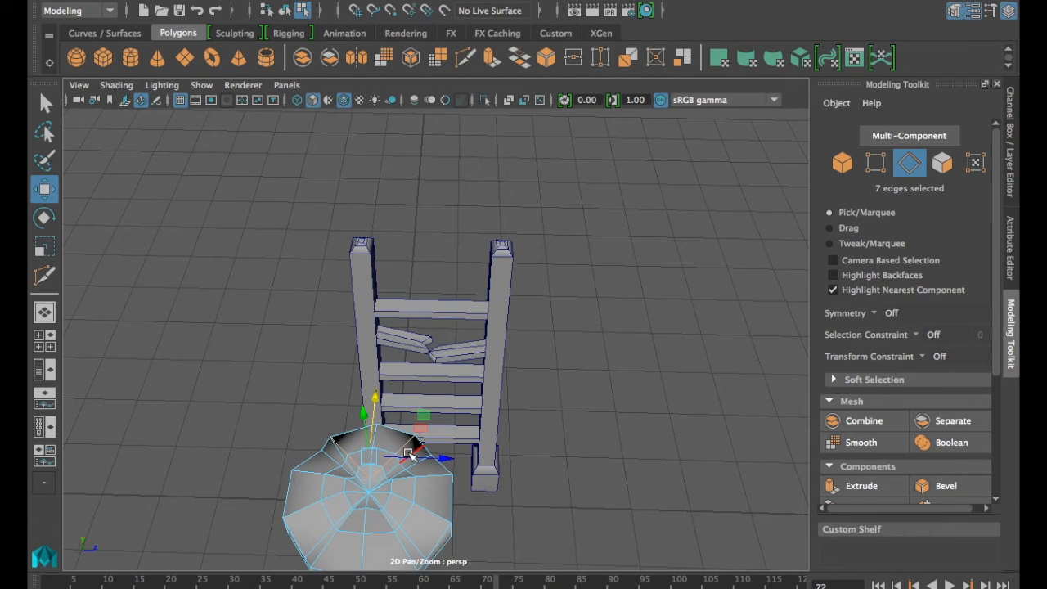
Raise the seven selected edges slightly so the far top segment bulges upward
key("r")
left_click_drag(408, 458, 274, 413, "alt")
key("w")
left_click_drag(289, 244, 289, 231)
left_click_drag(290, 231, 489, 478, "alt")
left_click_drag(430, 508, 502, 511, "alt")
scroll(889, 327, "down", 3)
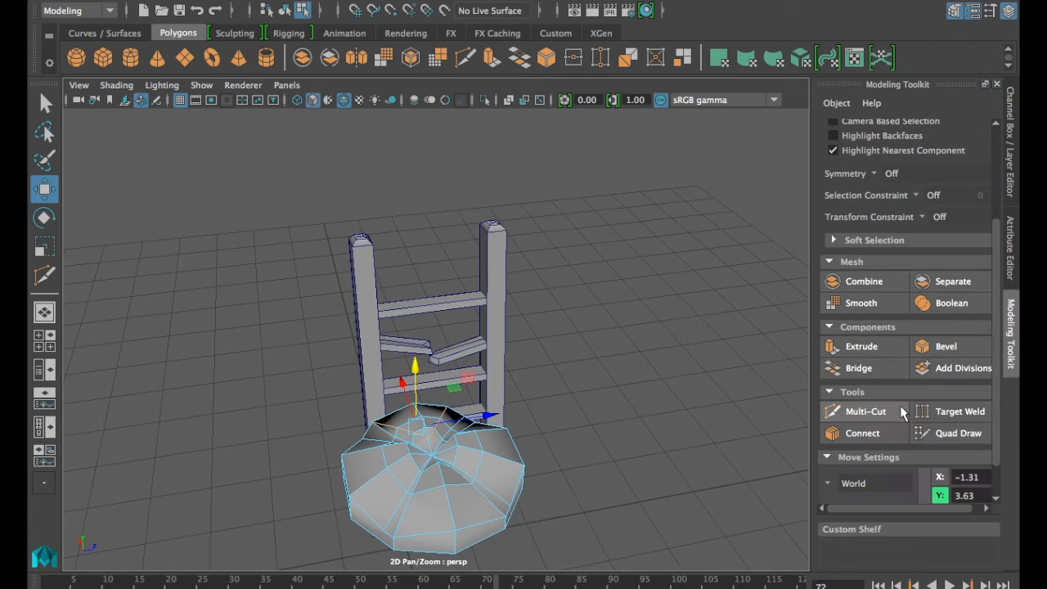
Cut two extra lines with Multi-Cut from the top centre outward to the rim, along the two grooves at the disc's near side
left_click(881, 417)
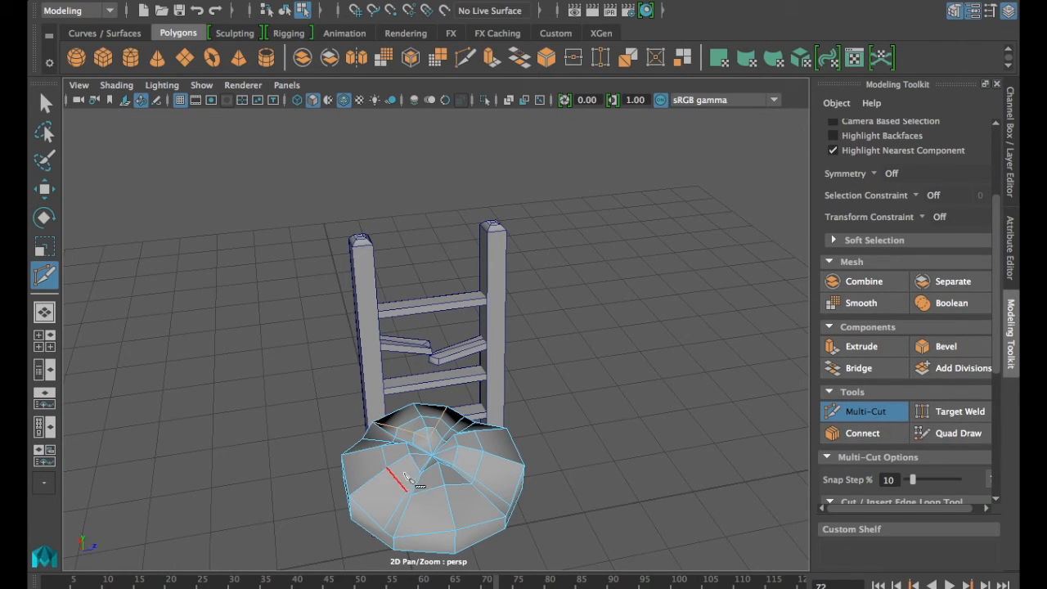
left_click_drag(431, 462, 432, 500, "alt")
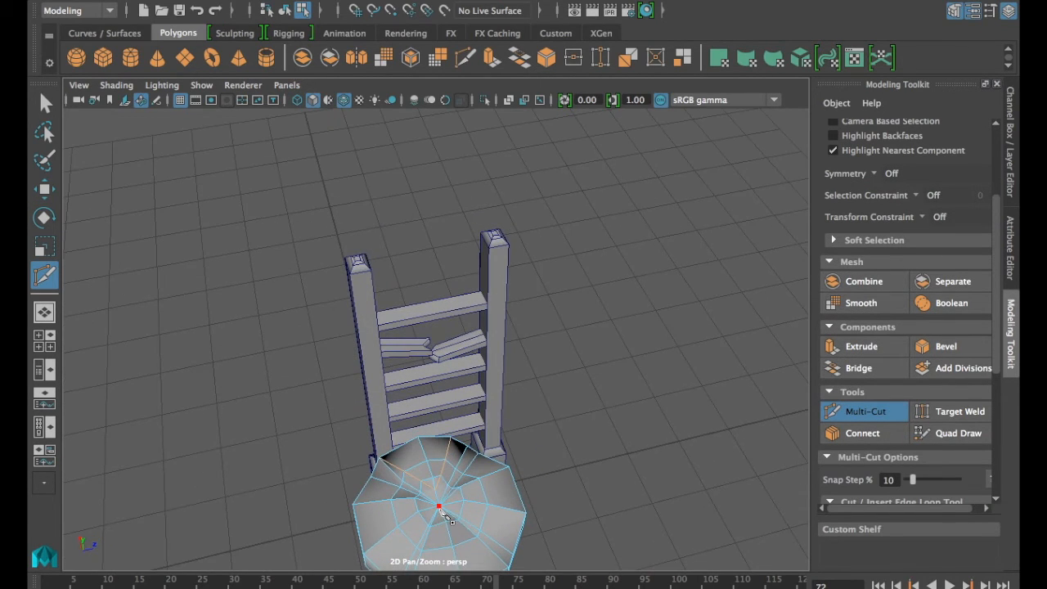
key("f")
scroll(446, 486, "down", 5)
mouse_move(509, 501)
left_mouse_down("alt")
mouse_move(511, 476)
mouse_move(517, 484)
left_mouse_up("alt")
scroll(501, 433, "down", 3)
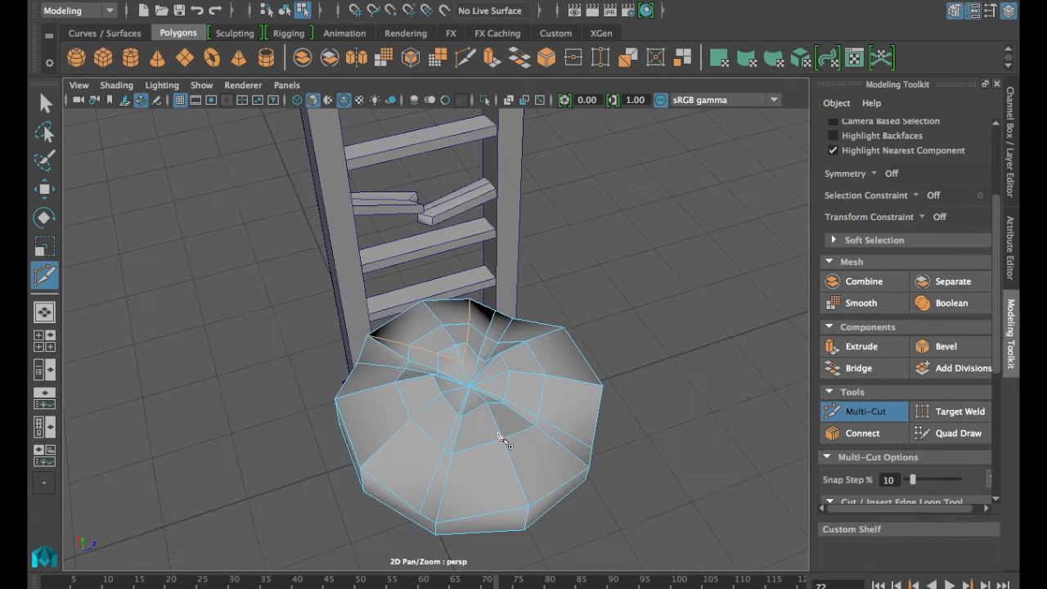
left_click(473, 388)
left_click(449, 521)
right_click(450, 521)
left_click_drag(561, 449, 442, 407, "alt")
left_click(437, 402)
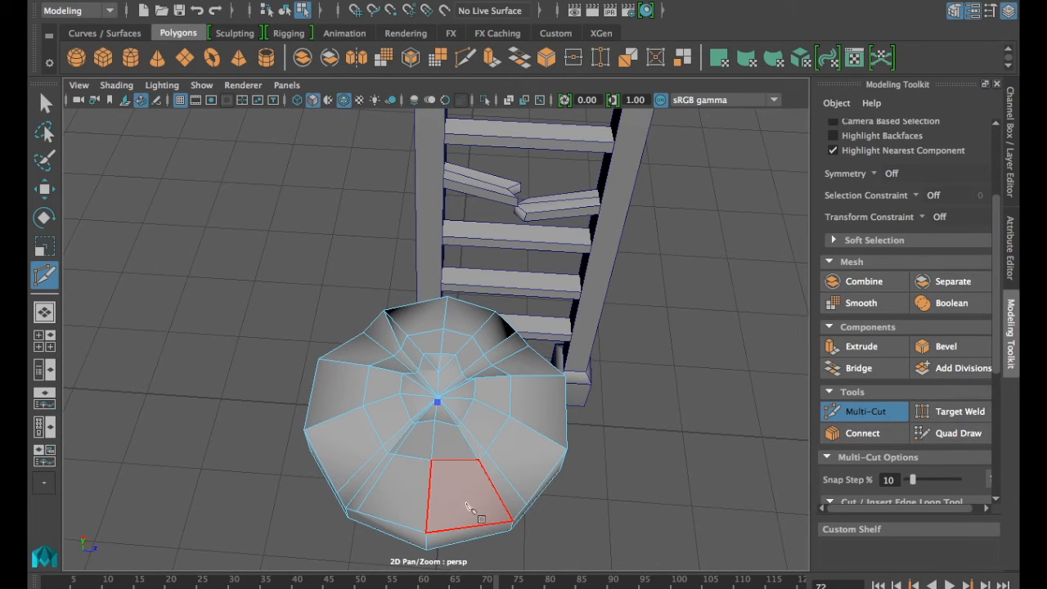
left_click(500, 523)
right_click(502, 525)
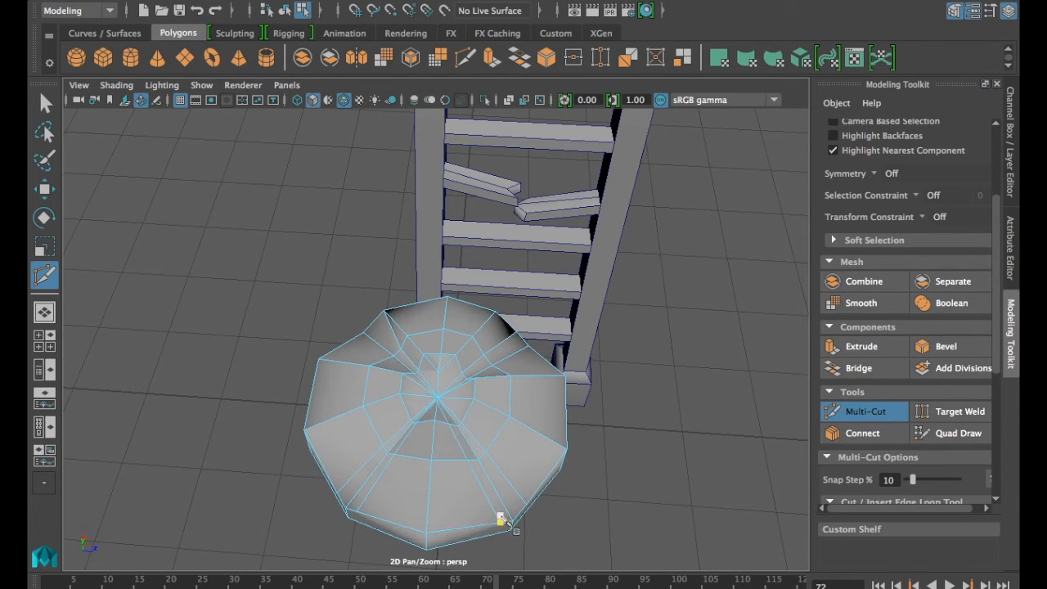
Select six edges around the near top segment and raise them slightly so the segment bulges upward
scroll(891, 232, "up", 3)
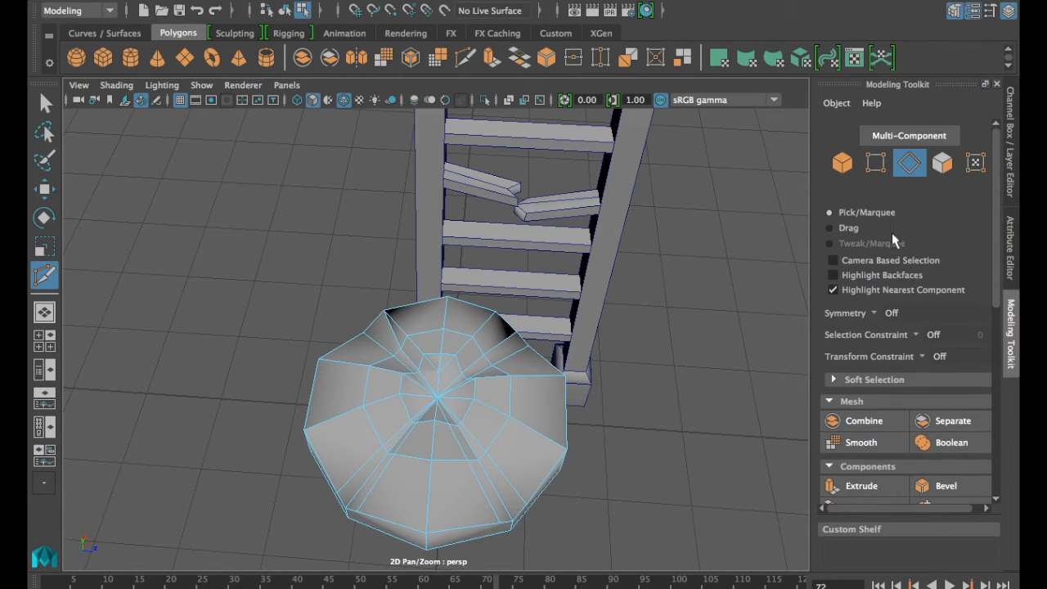
left_click(907, 163)
left_click(45, 102)
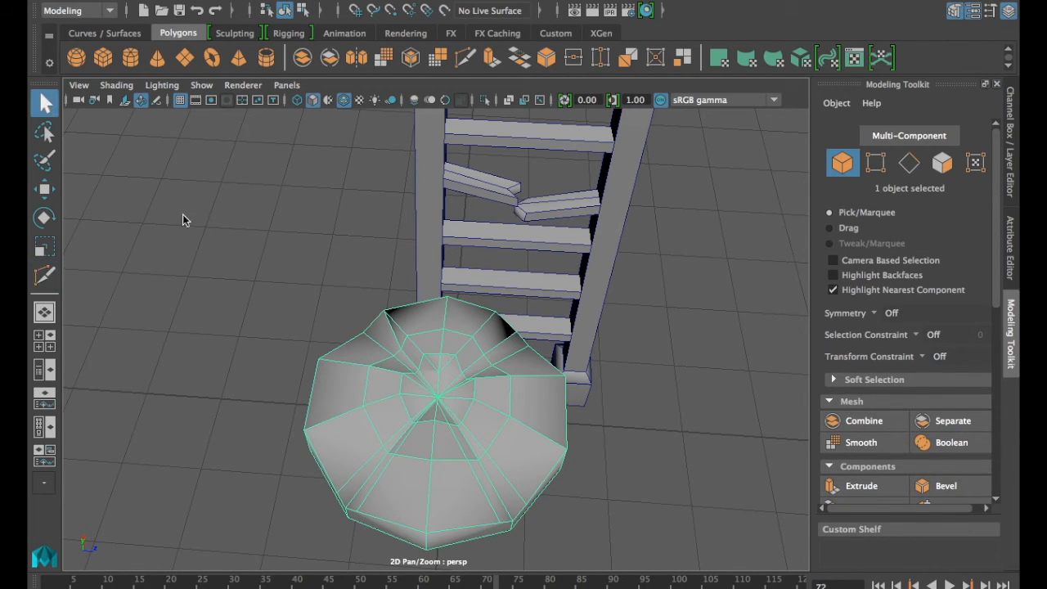
left_click(910, 164)
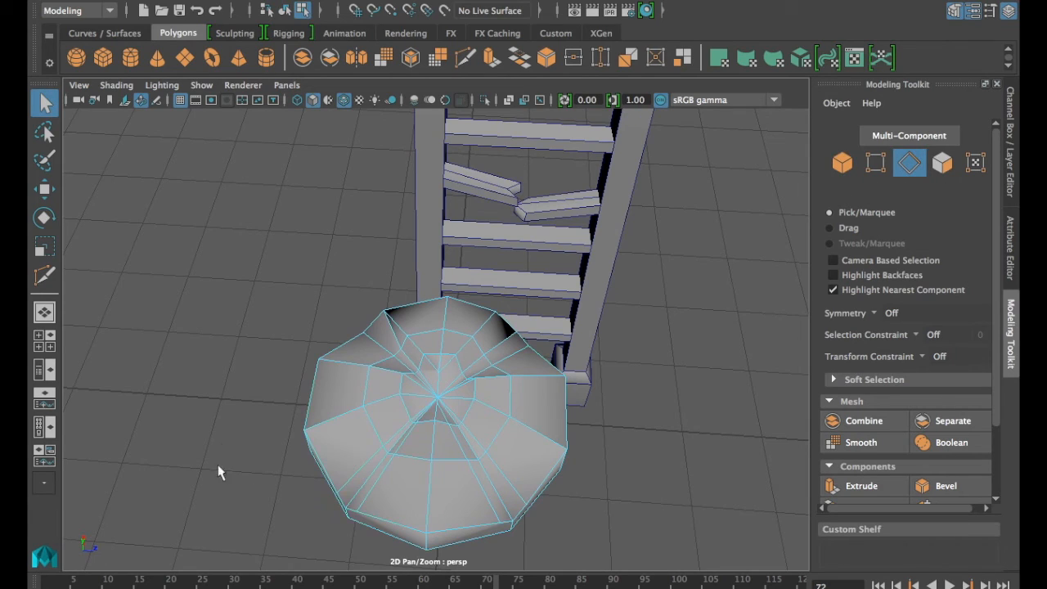
left_click(424, 420)
left_click(409, 436, "shift")
left_click_drag(465, 462, 449, 477, "alt")
key("w")
left_click_drag(456, 385, 458, 377)
left_click_drag(509, 407, 413, 391, "alt")
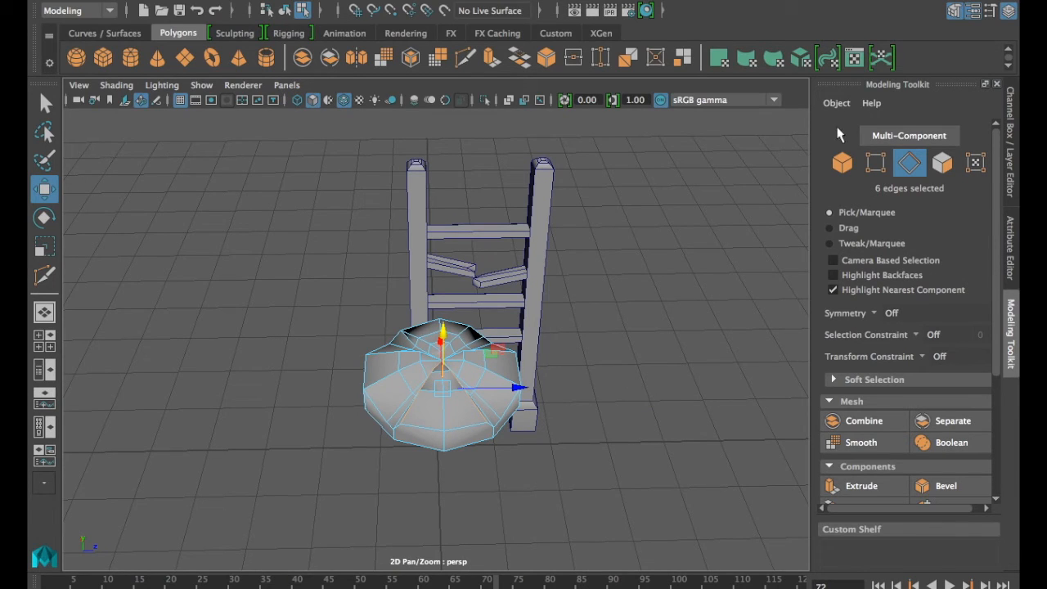
Raise the whole disc to the upper part of the ladder and rotate it upright so its grooved top faces outward
left_click(842, 162)
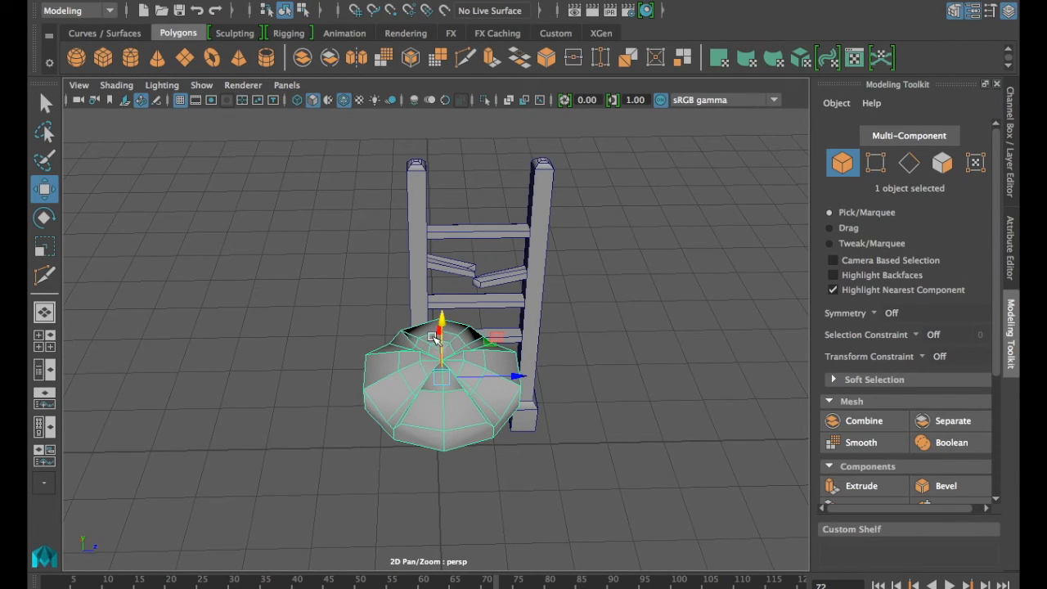
left_click_drag(437, 330, 415, 208)
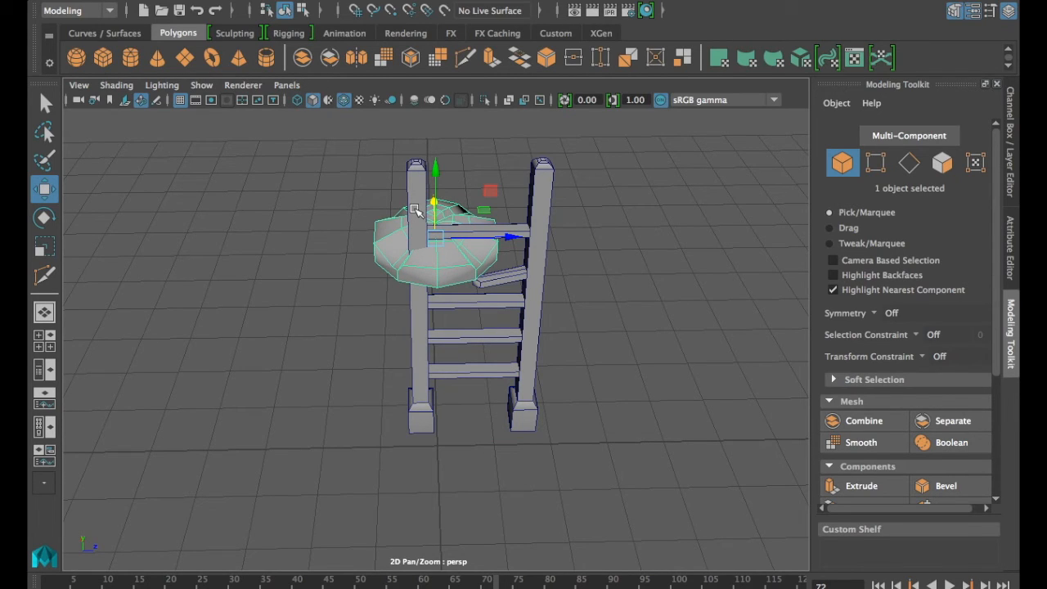
key("r")
key("e")
mouse_move(455, 156)
left_mouse_down()
mouse_move(433, 227)
mouse_move(439, 299)
left_mouse_up()
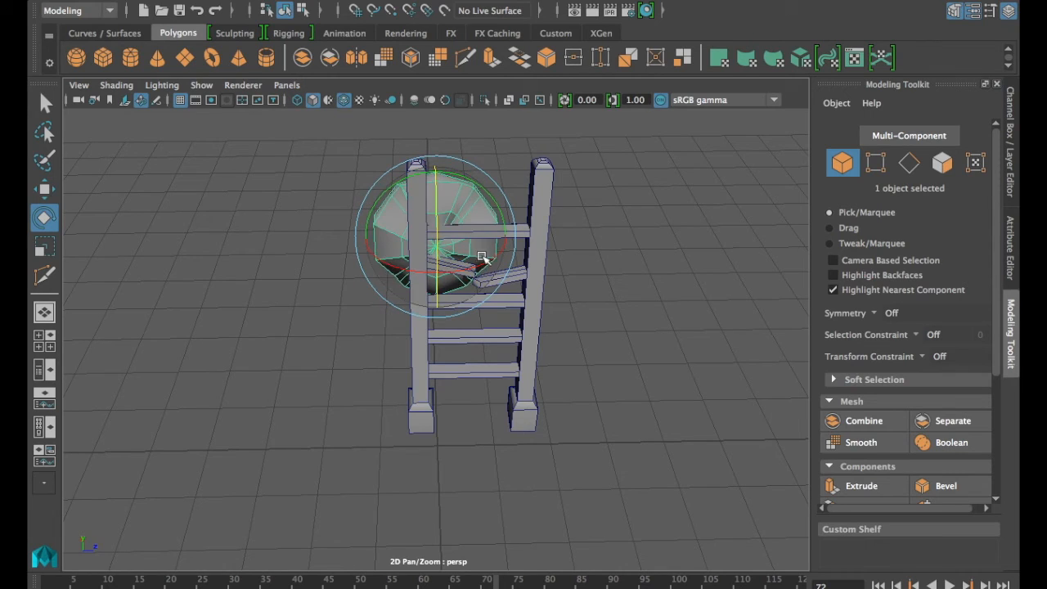
mouse_move(478, 265)
left_mouse_down()
mouse_move(365, 278)
mouse_move(385, 285)
mouse_move(390, 236)
left_mouse_up()
Move the upright disc outside the ladder's left rail and scale it down to less than the rail's width
key("w")
left_click_drag(492, 238, 465, 237)
key("r")
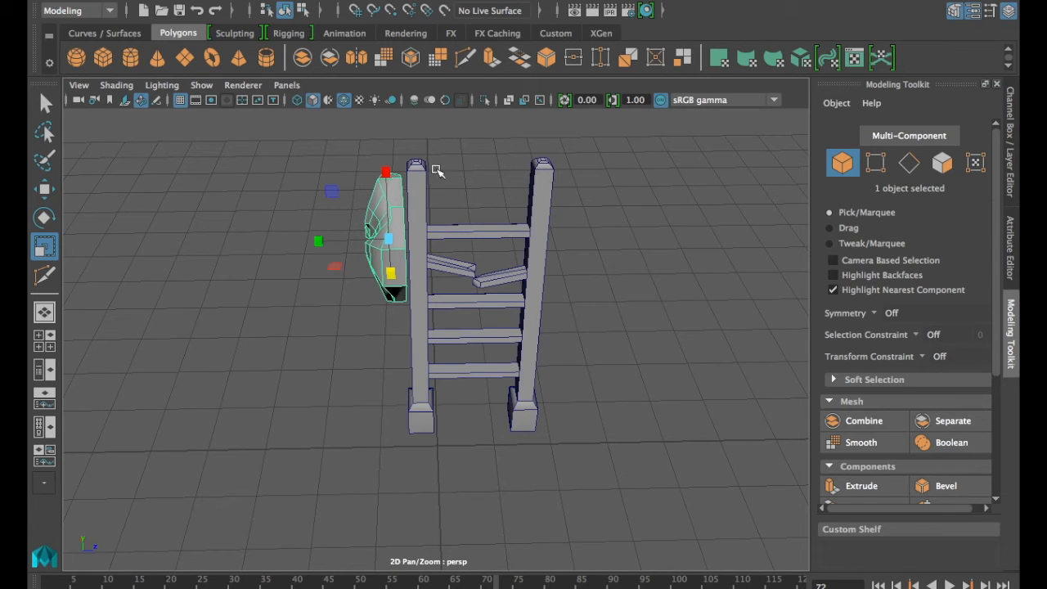
left_click_drag(358, 276, 448, 401, "alt")
left_click_drag(550, 389, 500, 390)
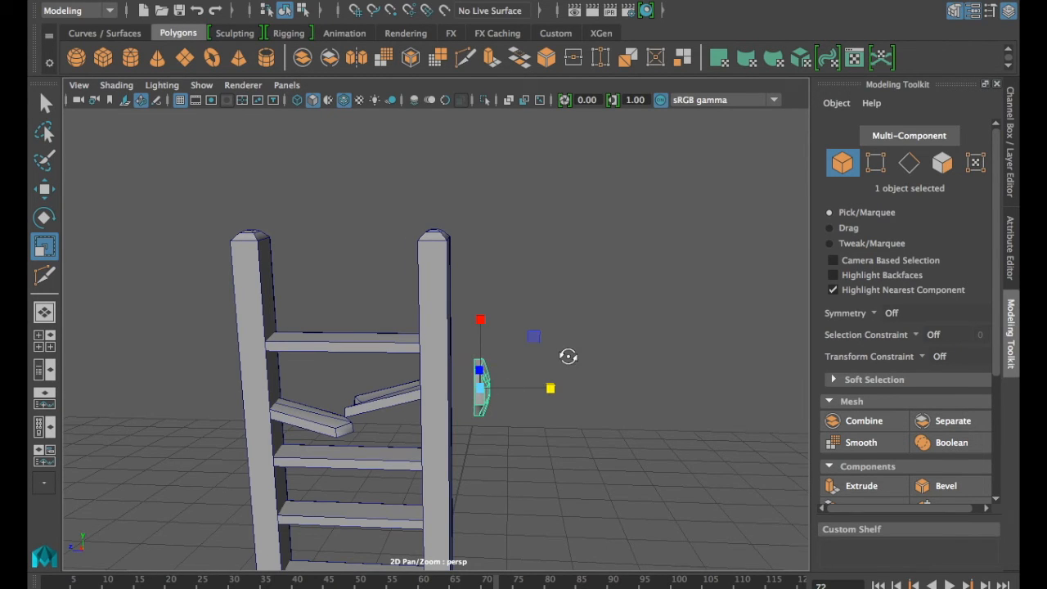
left_click_drag(567, 356, 429, 362, "alt")
left_click_drag(260, 315, 217, 396, "alt")
left_click_drag(262, 300, 423, 385, "alt")
left_click_drag(570, 398, 341, 369)
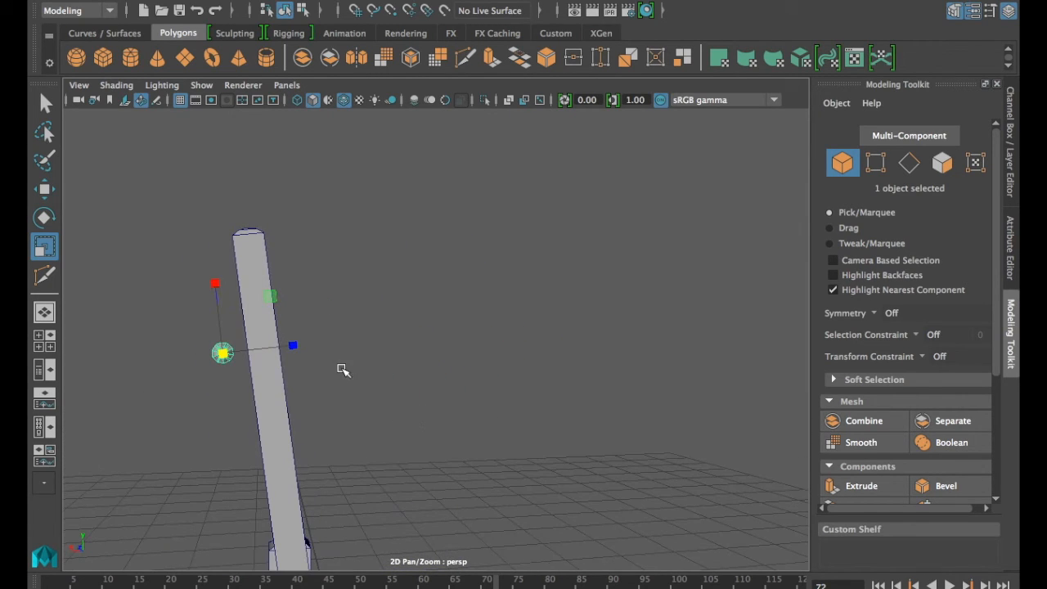
Place the small disc on the left rail's outer face at the top rung and duplicate it down the rail, one for each rung
key("w")
left_click_drag(182, 354, 233, 358)
left_click_drag(404, 369, 278, 394, "alt")
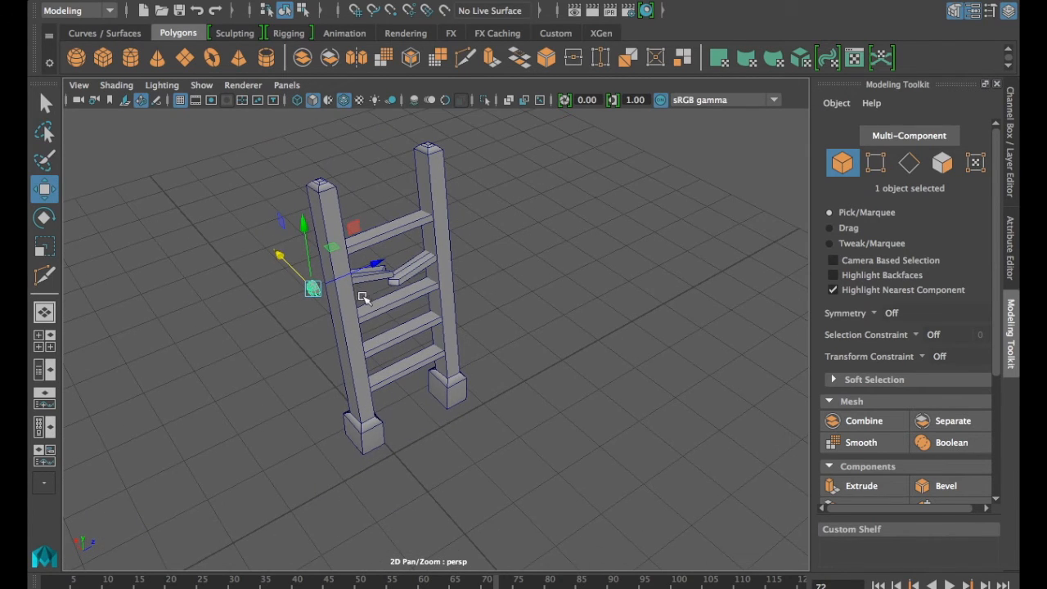
left_click_drag(362, 267, 379, 254)
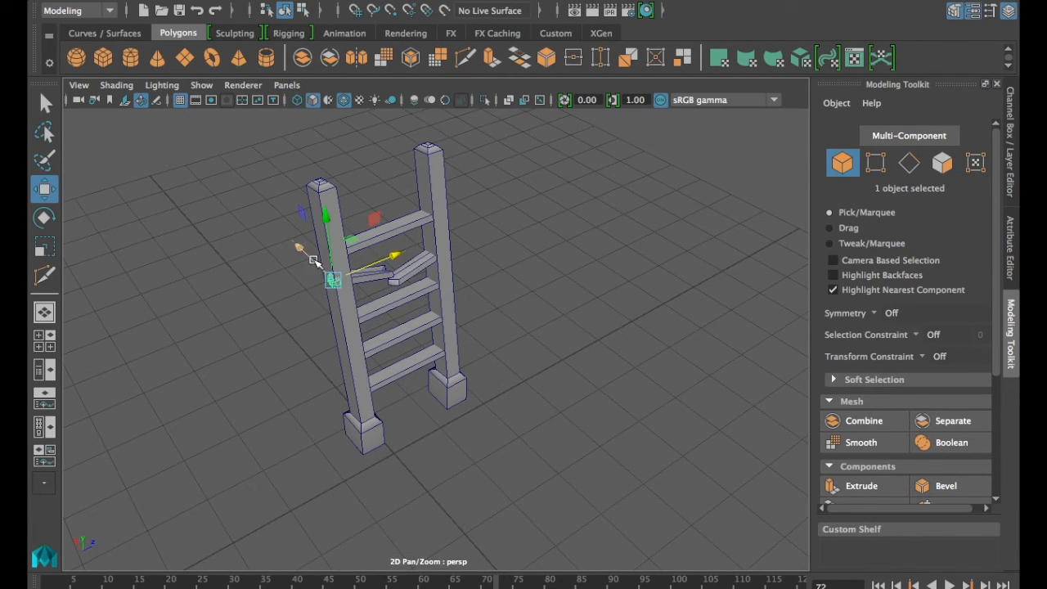
left_click_drag(320, 219, 318, 292)
left_click_drag(398, 361, 526, 362, "alt")
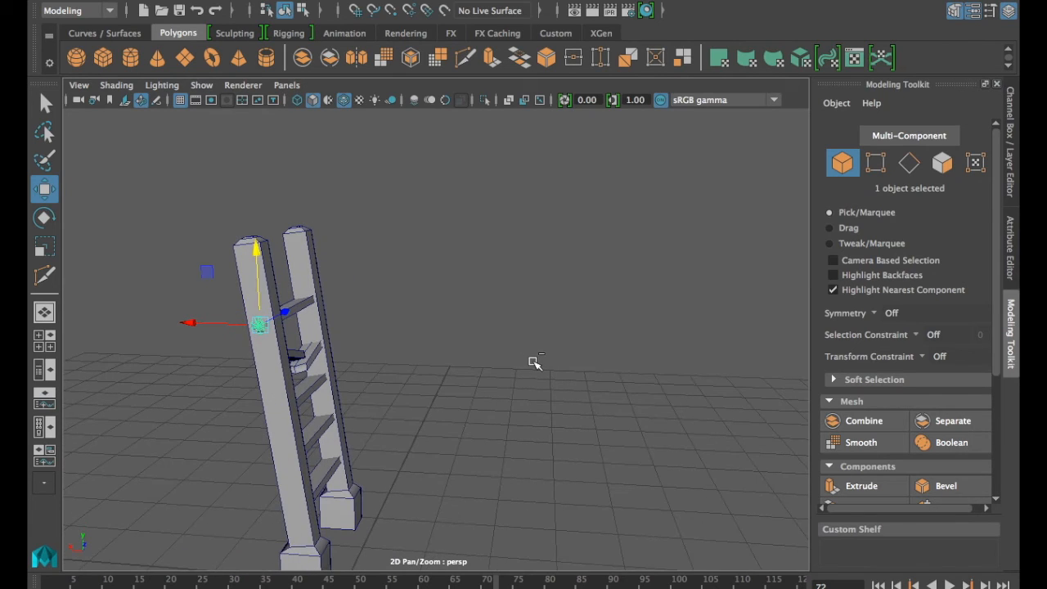
left_click_drag(261, 328, 268, 363)
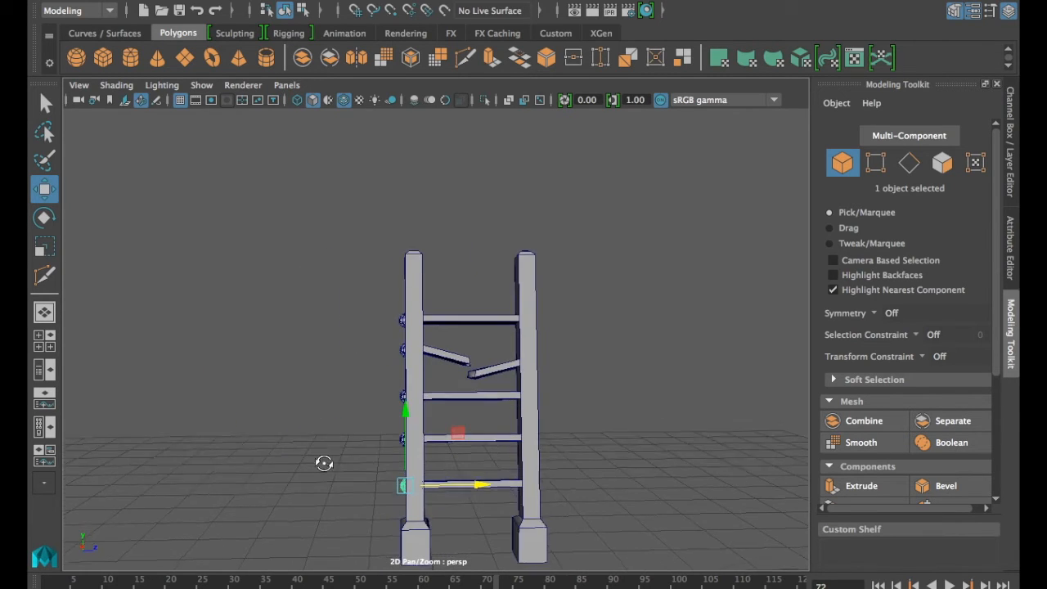
Select all five discs on the left rail, duplicate them and move the copies across to the far side of the right rail
left_click_drag(324, 463, 309, 394, "alt")
left_click(293, 323)
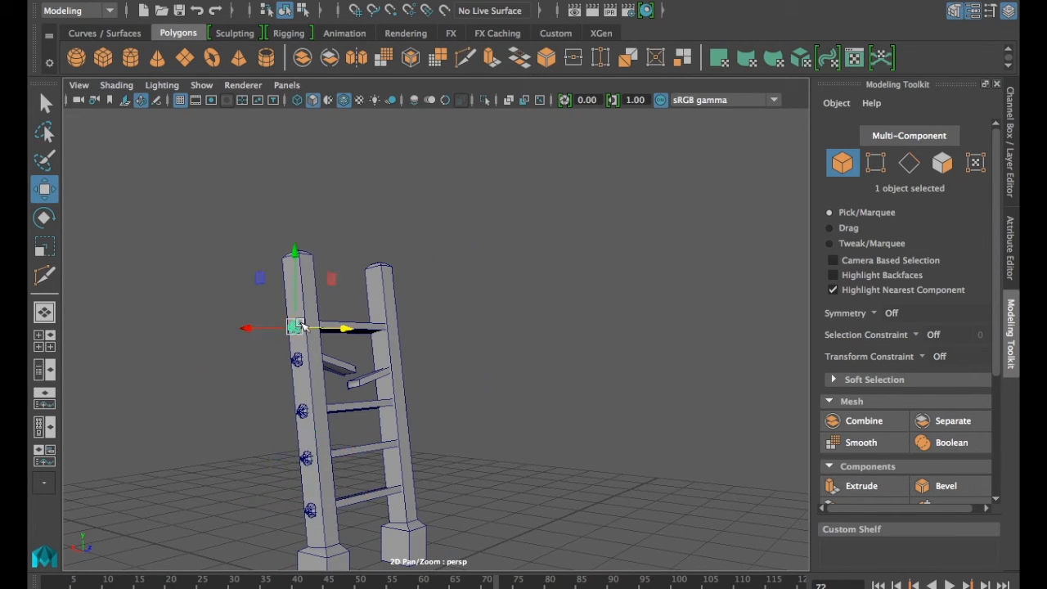
left_click(302, 411, "shift")
left_click(306, 458, "shift")
left_click(310, 508, "shift")
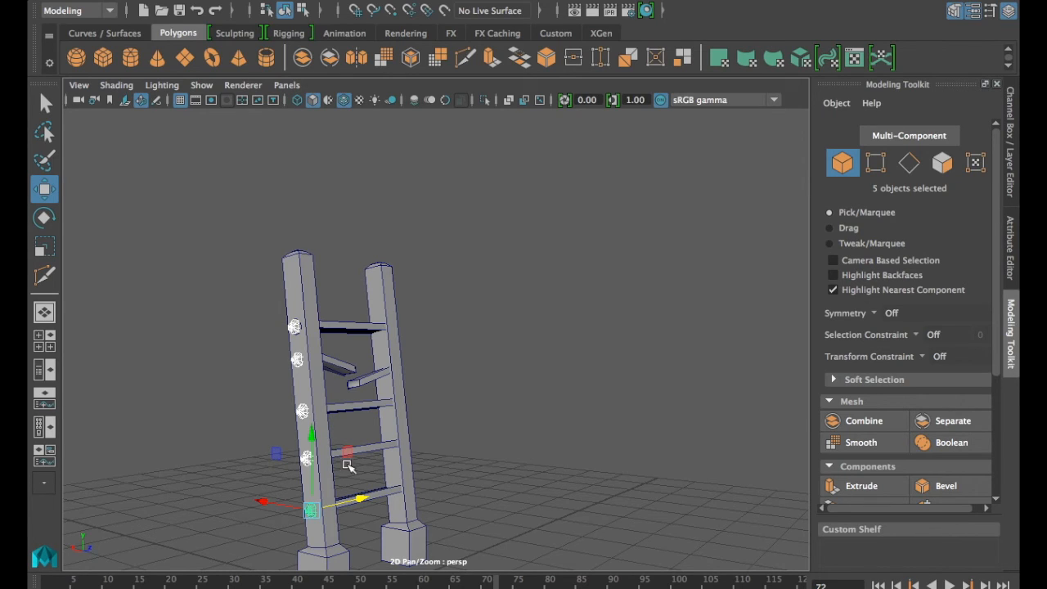
left_click_drag(356, 502, 474, 469)
left_click_drag(551, 435, 449, 439, "alt")
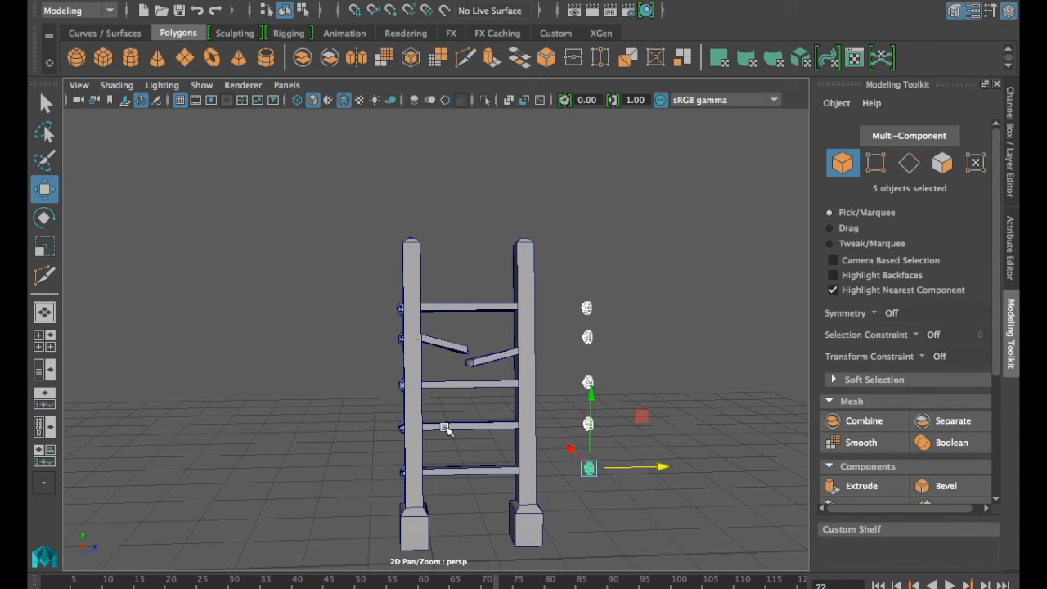
Rotate the five copied discs to face outward and move them against the right rail's outer face
key("e")
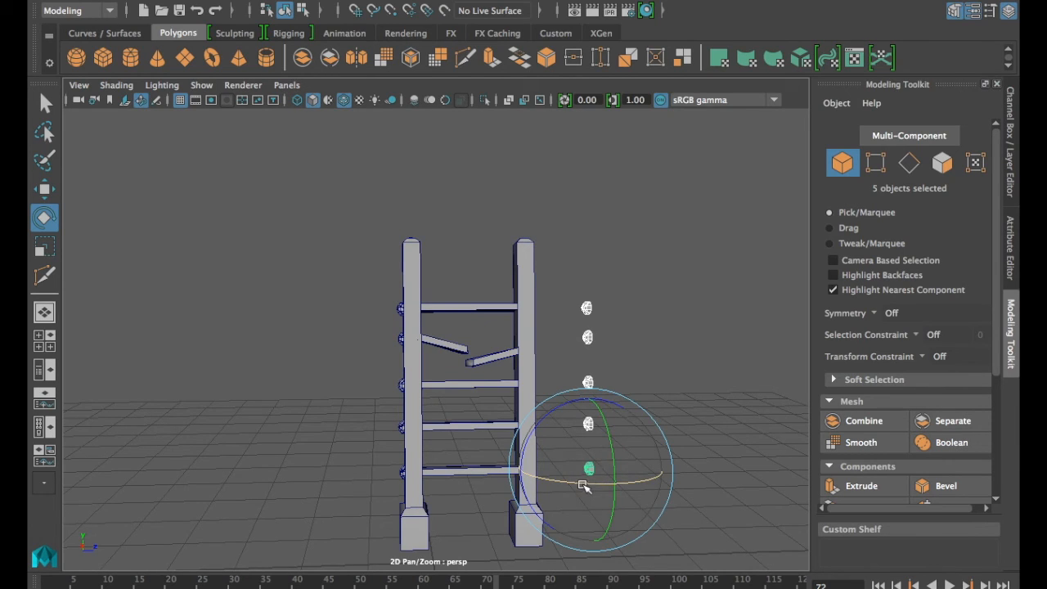
mouse_move(582, 483)
left_mouse_down()
mouse_move(655, 480)
mouse_move(567, 480)
mouse_move(615, 484)
mouse_move(582, 483)
left_mouse_up()
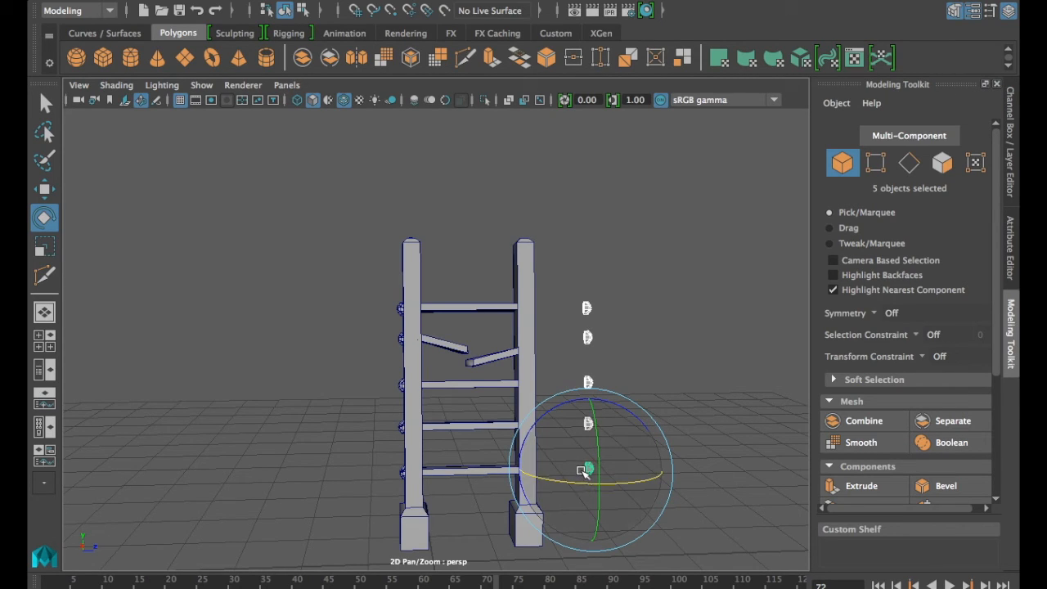
key("w")
left_click_drag(657, 478, 552, 481)
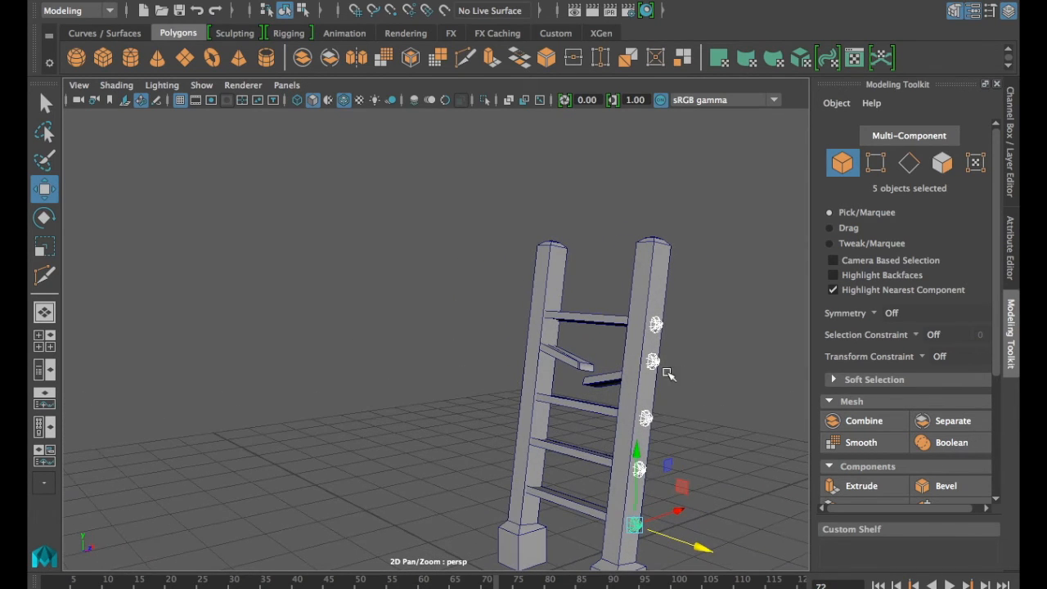
Lower the second disc from the top on the right rail to line up with the broken rung's right end
left_click(652, 360)
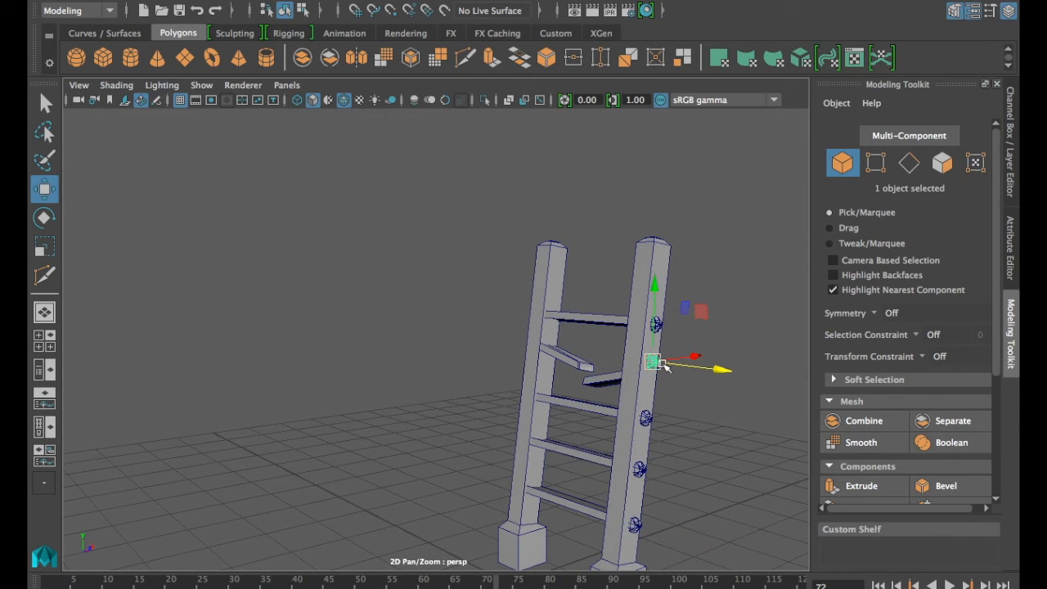
left_click_drag(691, 405, 731, 433, "alt")
left_click_drag(581, 440, 620, 435, "alt")
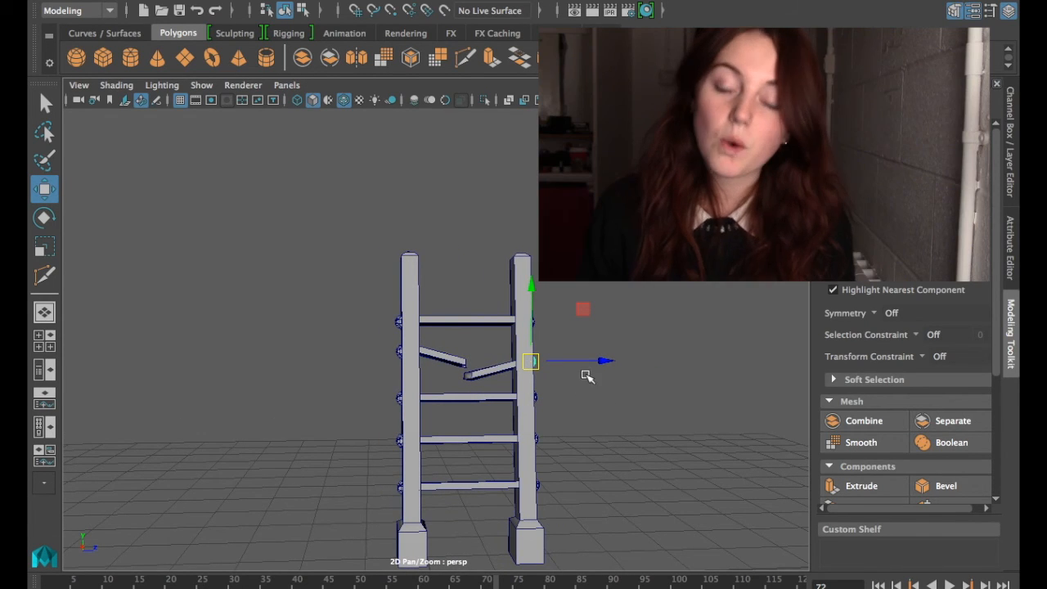
left_click_drag(578, 348, 561, 368, "alt")
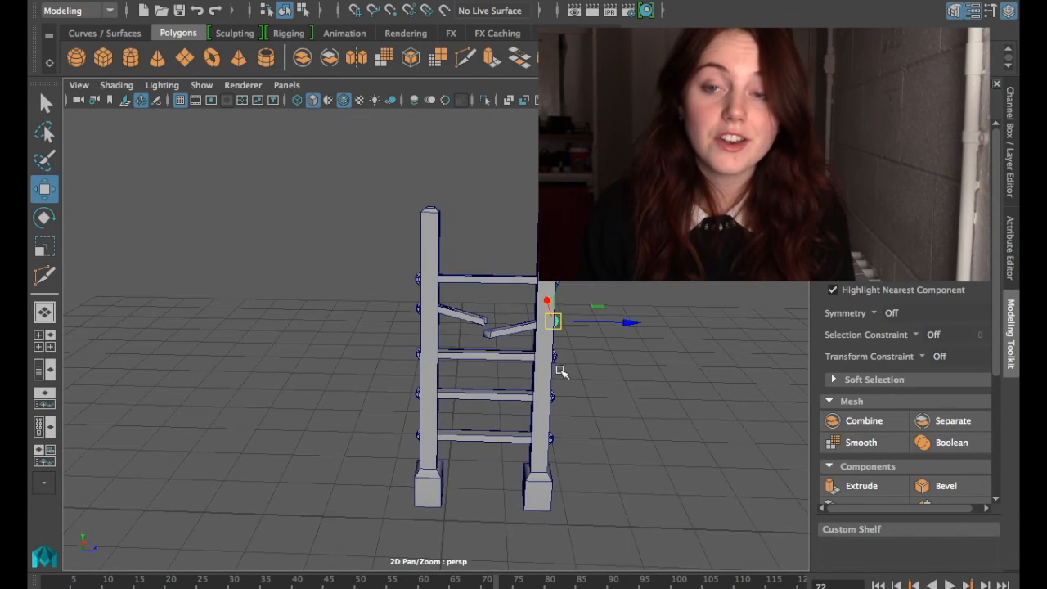
mouse_move(461, 374)
left_mouse_down("alt")
mouse_move(535, 357)
mouse_move(462, 361)
left_mouse_up("alt")
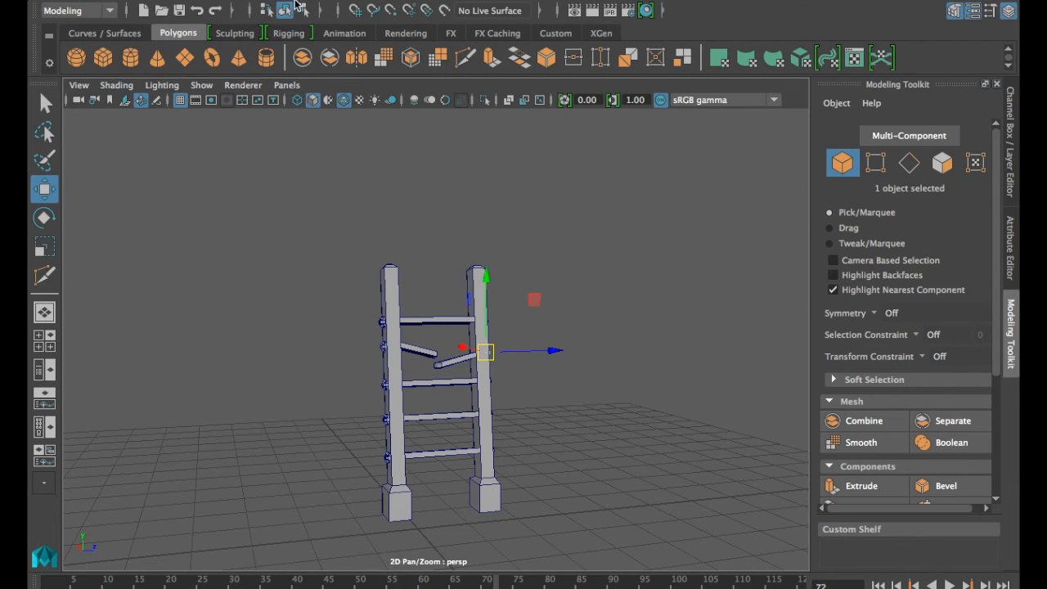
Open the Outliner and check which pCube and pCylinder entries make up the ladder by selecting several of them
mouse_move(335, 5)
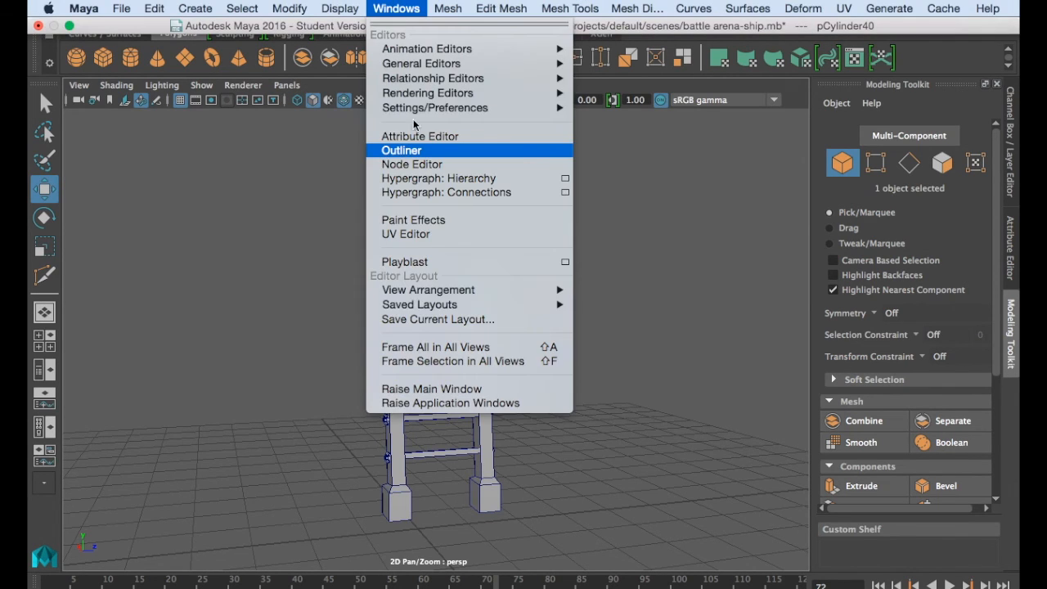
left_click(416, 153)
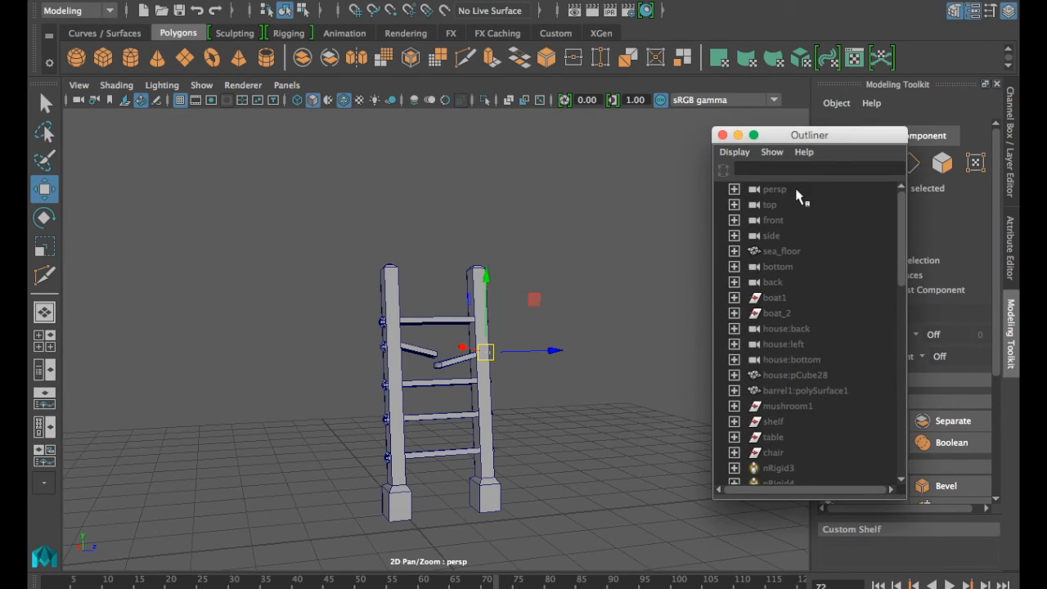
scroll(813, 359, "down", 8)
scroll(813, 355, "down", 5)
left_click_drag(794, 432, 793, 423)
left_click(780, 362)
left_click(773, 298)
left_click(767, 270)
left_click(775, 314)
left_click(781, 360)
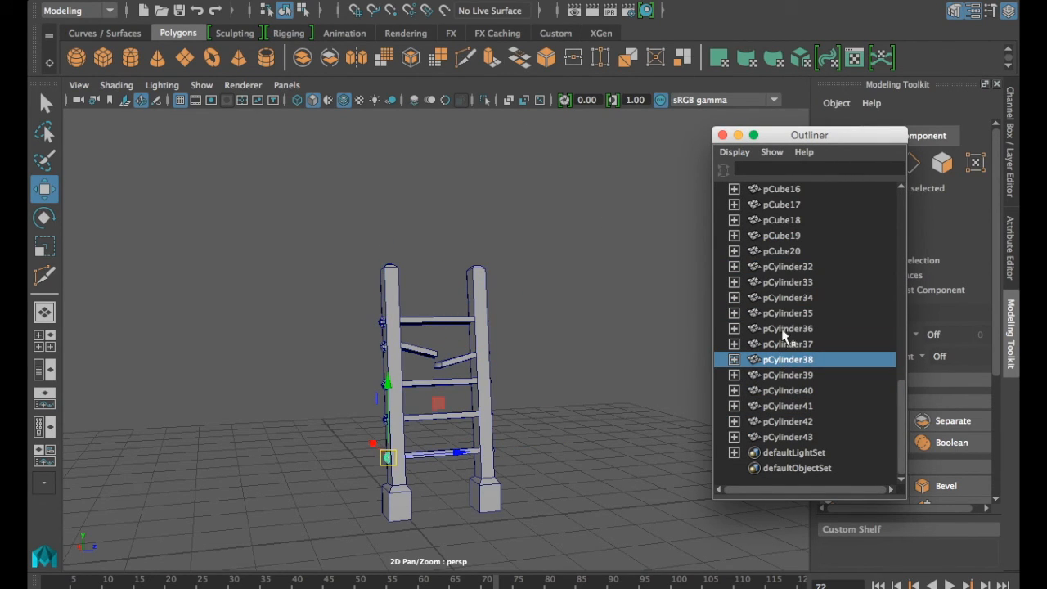
left_click(785, 437)
scroll(782, 278, "up", 3)
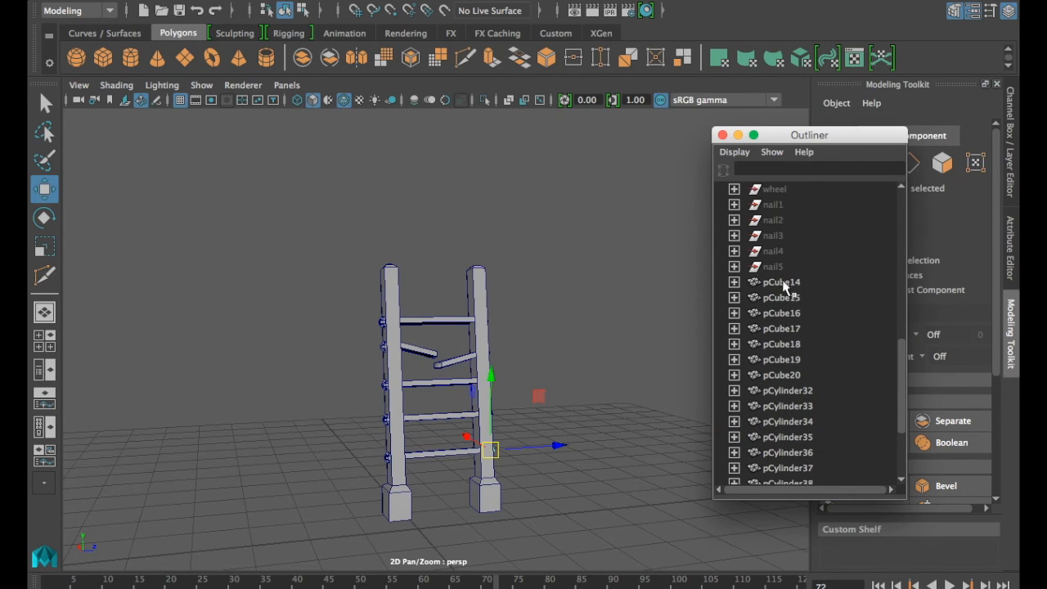
left_click(782, 282)
left_click(773, 298)
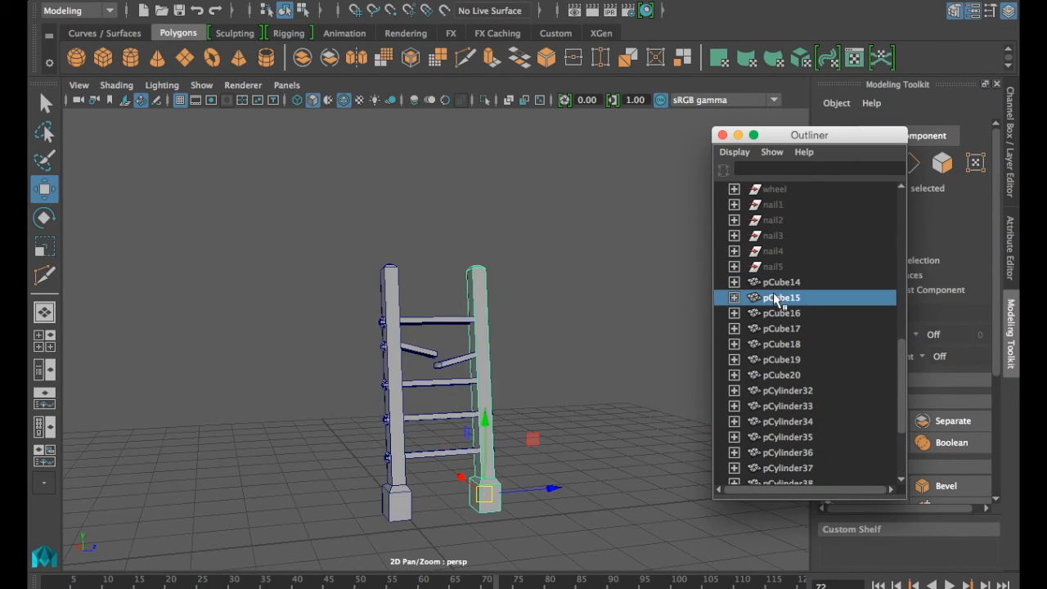
left_click(773, 313)
Group all the ladder parts from pCube14 through pCylinder43 and name the group ladder
left_click(765, 282)
scroll(787, 405, "down", 3)
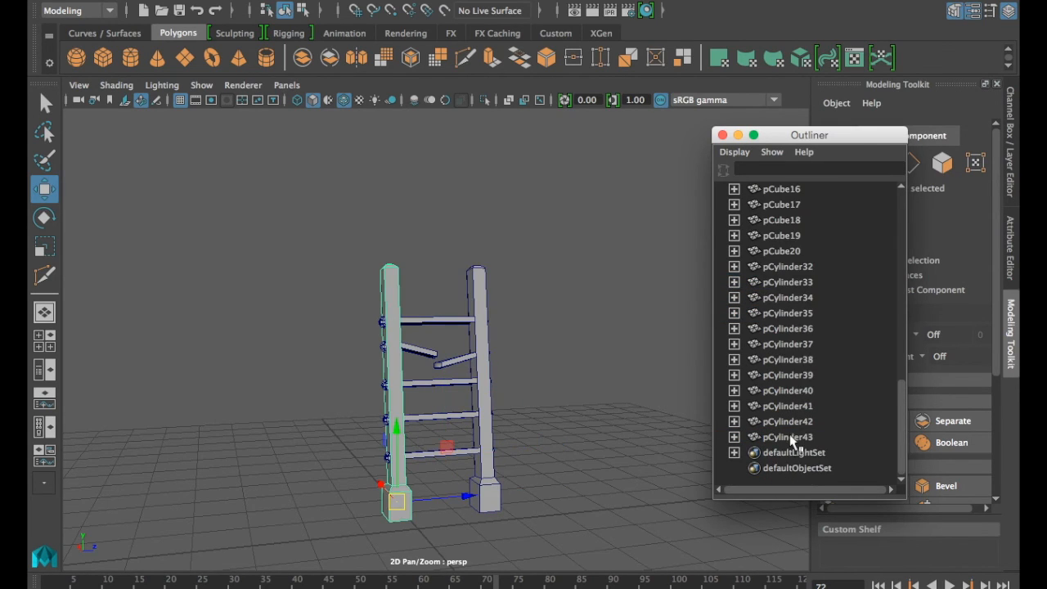
left_click(788, 437, "shift")
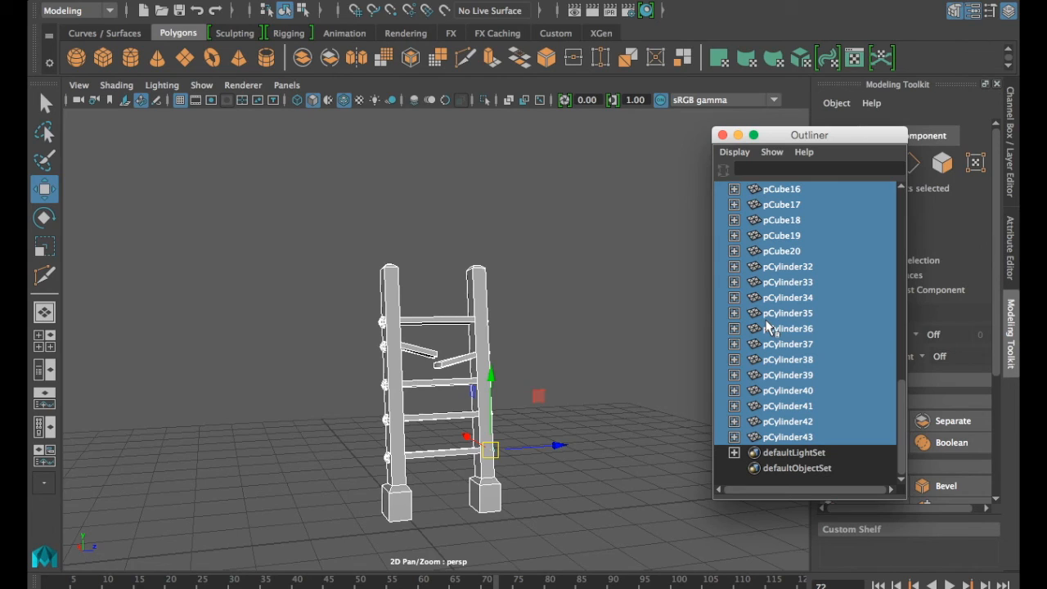
key("ctrl+g")
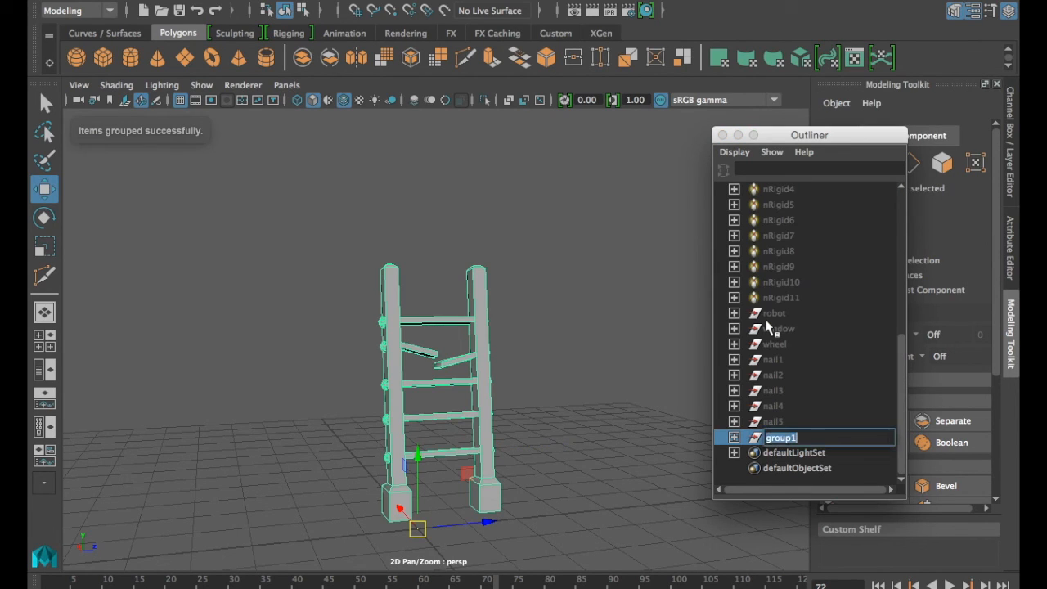
type("ladder")
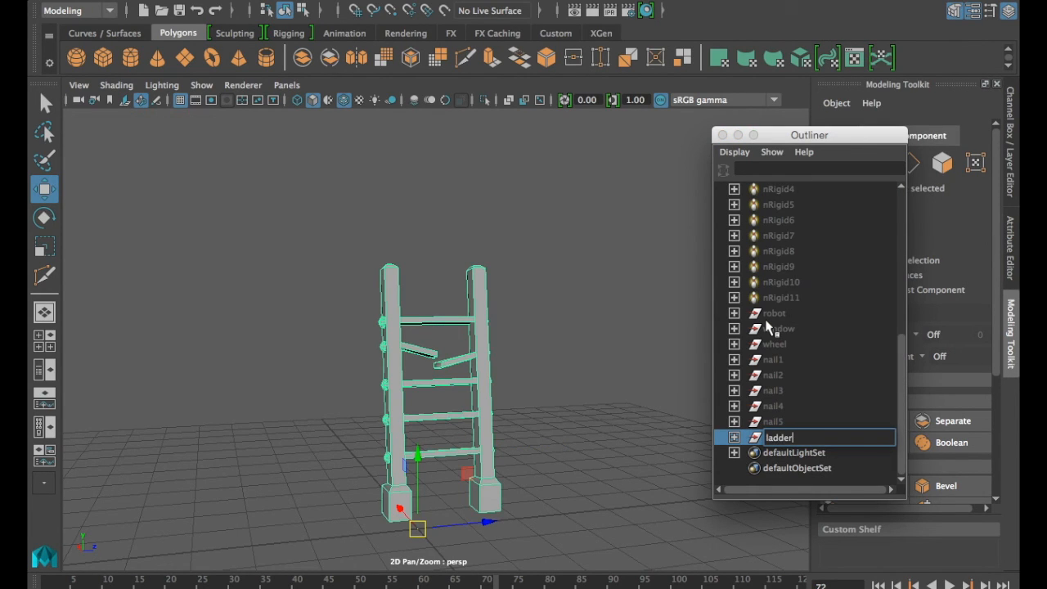
left_click(782, 412)
left_click(790, 435)
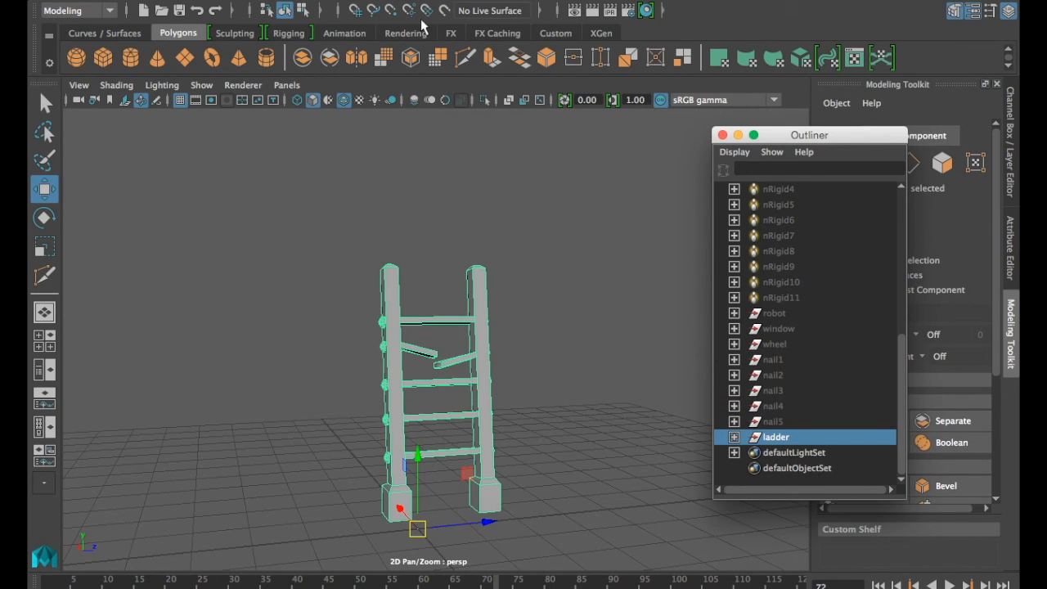
Combine the meshes of the ladder group into a single polygon object
left_click(398, 8)
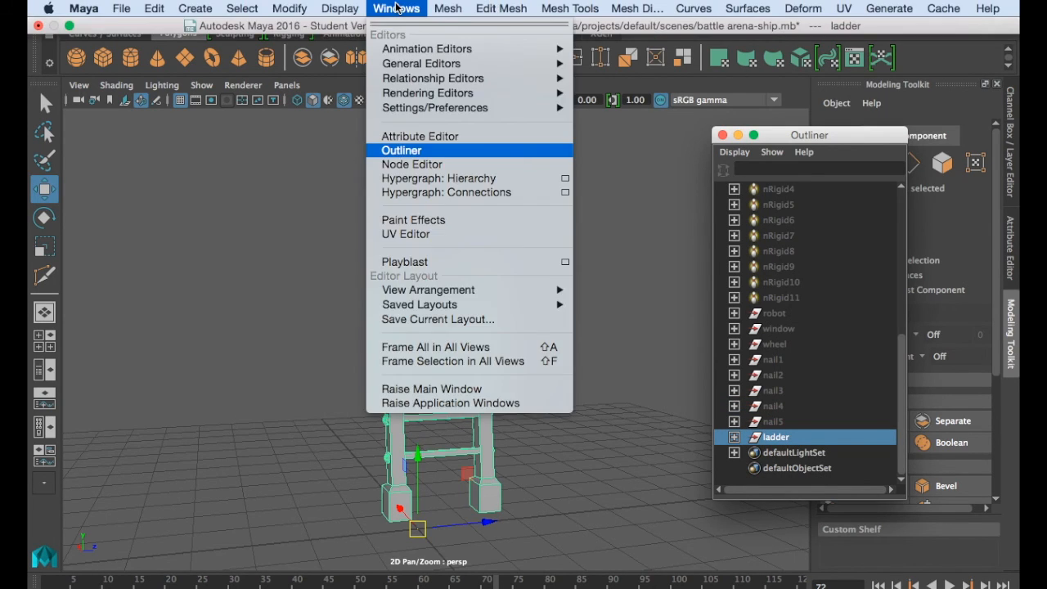
mouse_move(447, 8)
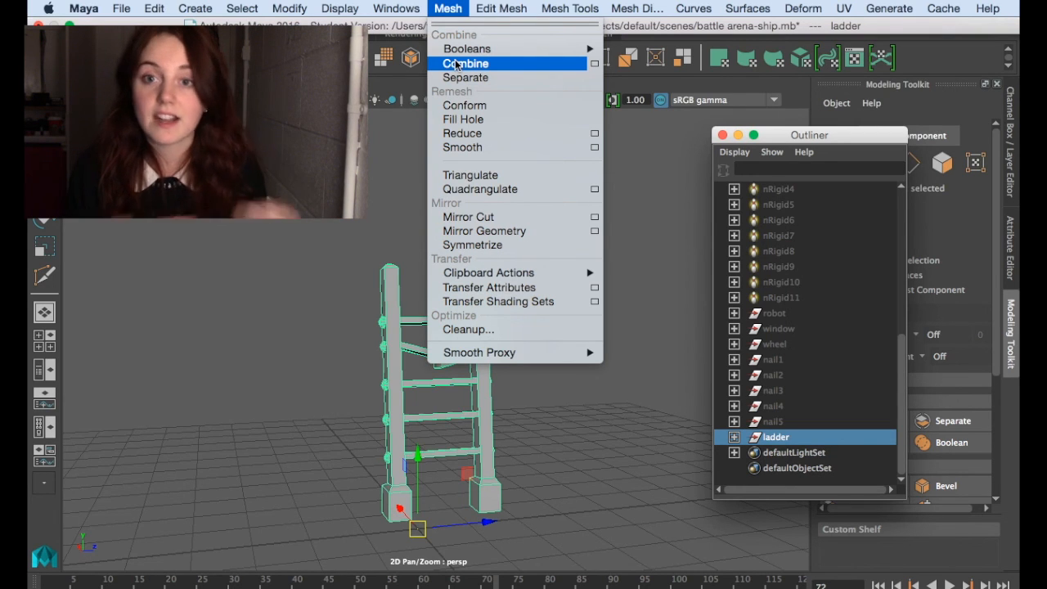
left_click(456, 64)
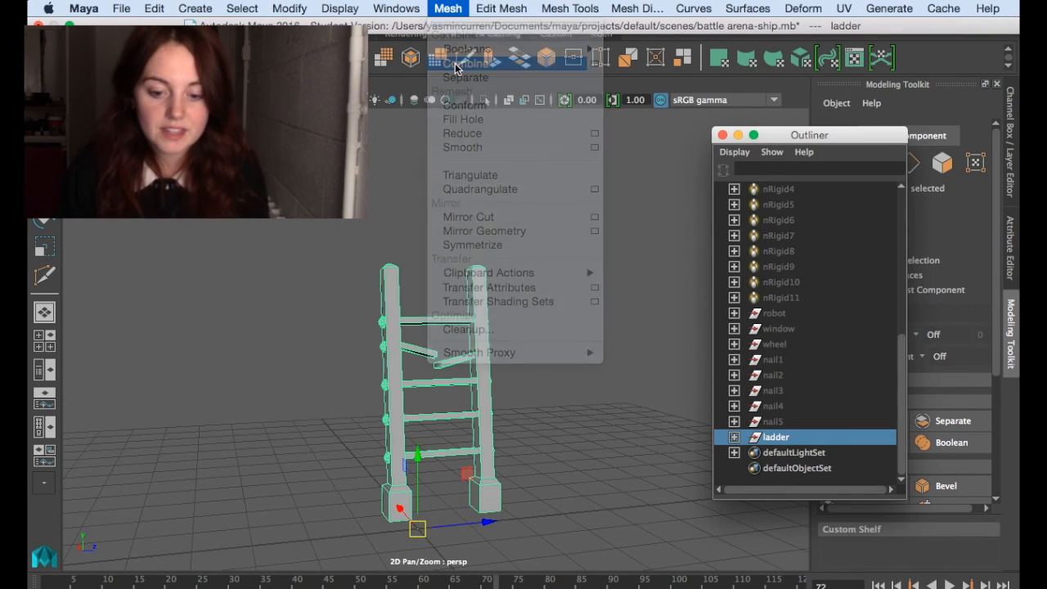
Inspect the contents of the ladder group in the Outliner and compare it with the combined ladder1 mesh
left_click(773, 438)
left_click(733, 437)
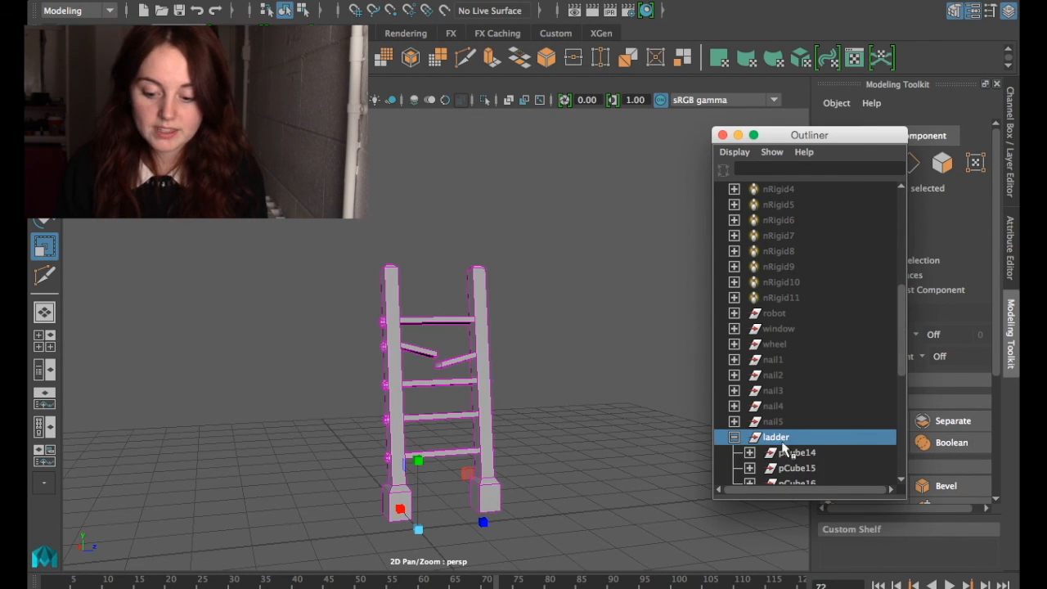
scroll(798, 446, "down", 5)
scroll(761, 368, "up", 5)
left_click(733, 374)
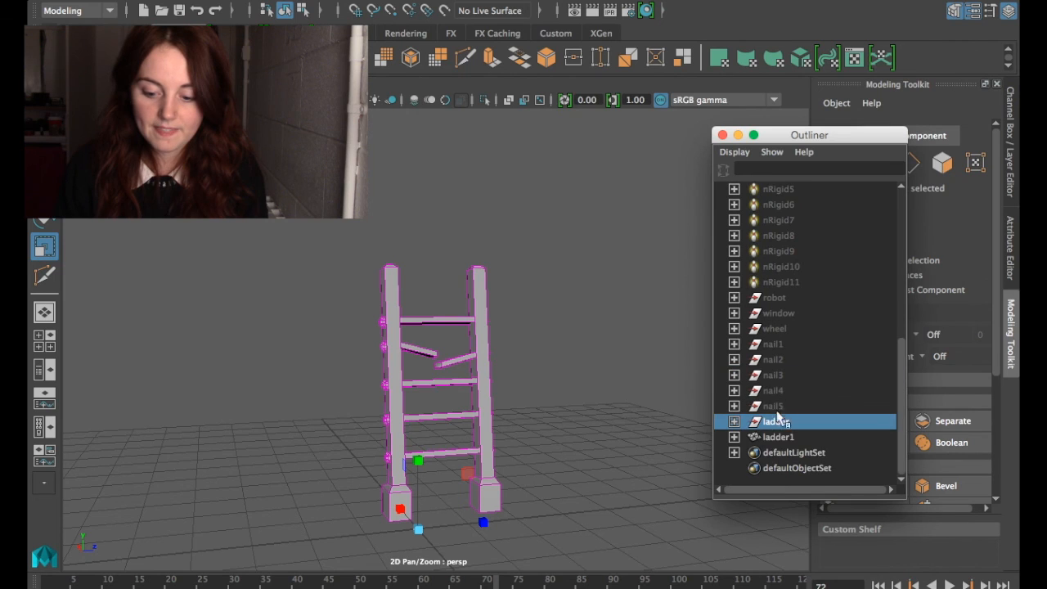
left_click(778, 437)
scroll(580, 299, "down", 3)
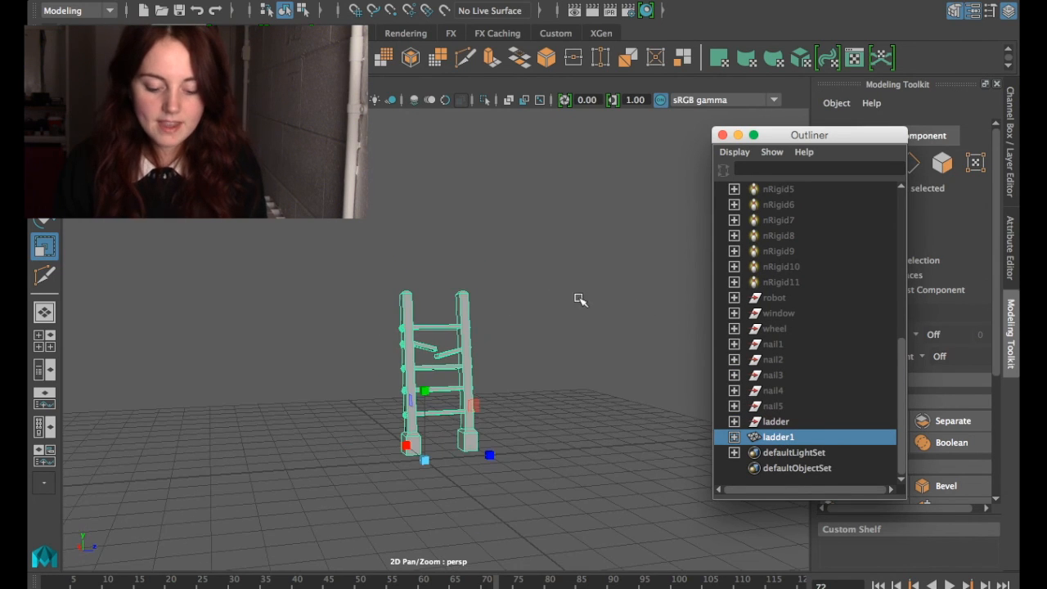
Select the Outliner entries from sea_floor through ladder and unhide them to bring back the ship scene
left_click(771, 421)
scroll(771, 346, "up", 7)
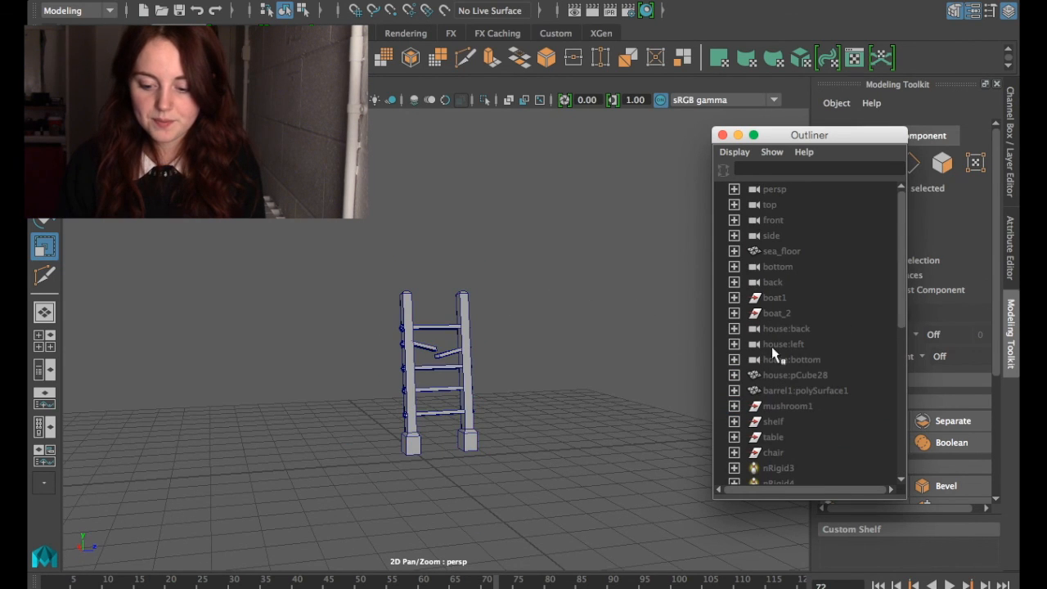
left_click(768, 254, "shift")
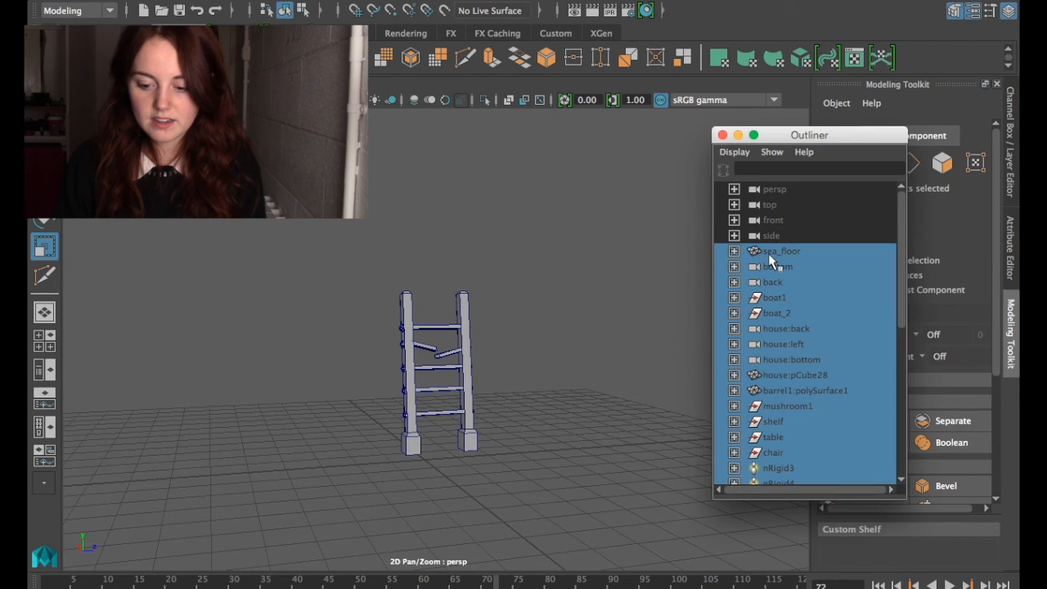
key("shift+h")
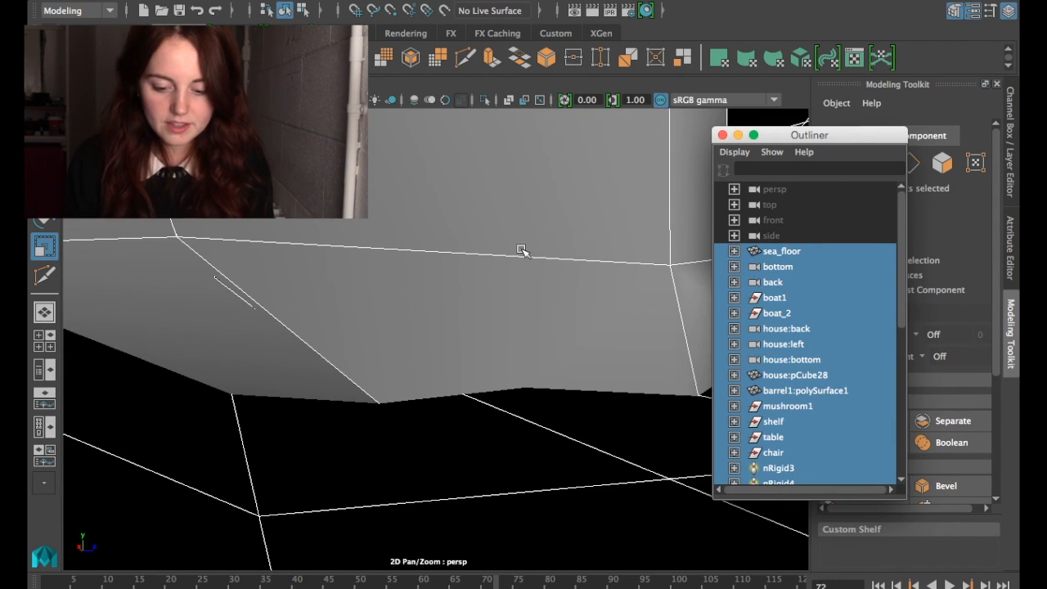
scroll(491, 270, "down", 4)
left_click_drag(506, 247, 500, 217, "alt")
scroll(498, 243, "down", 5)
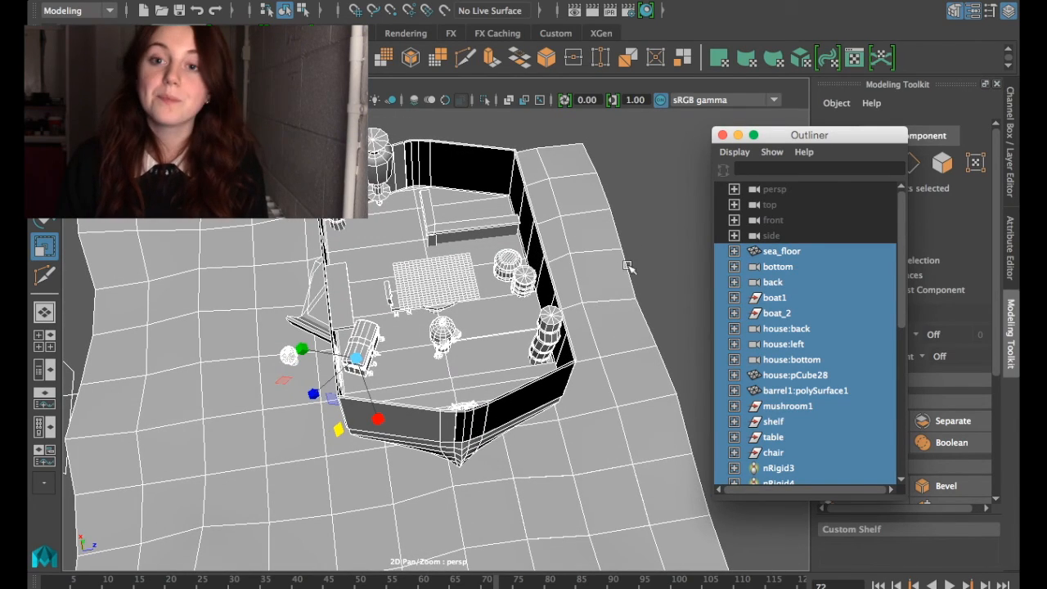
Select the ladder1 mesh and raise it above the ship's deck
left_click(802, 404)
scroll(781, 422, "down", 5)
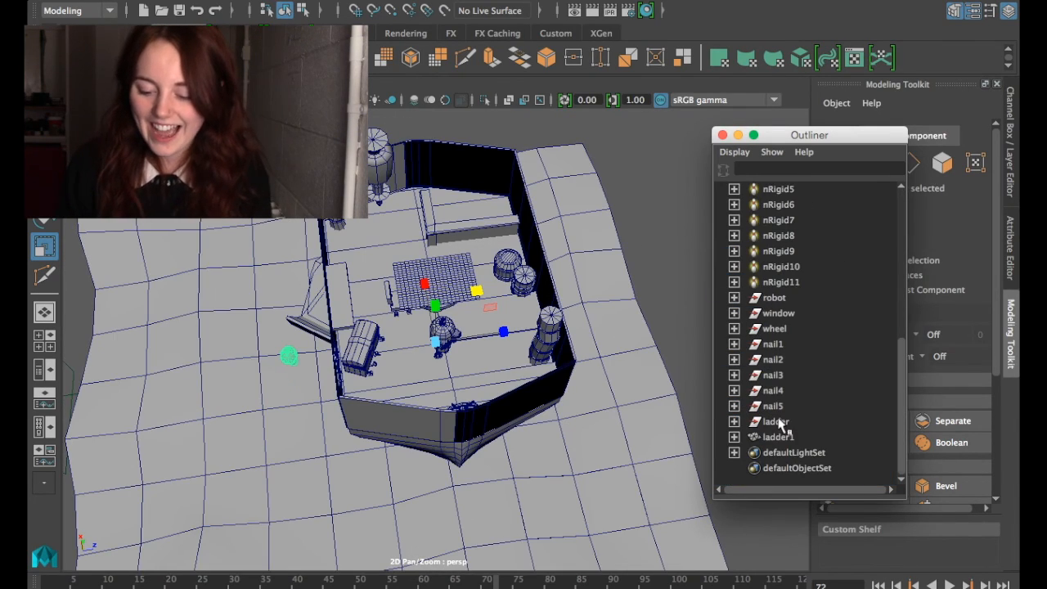
left_click(782, 436)
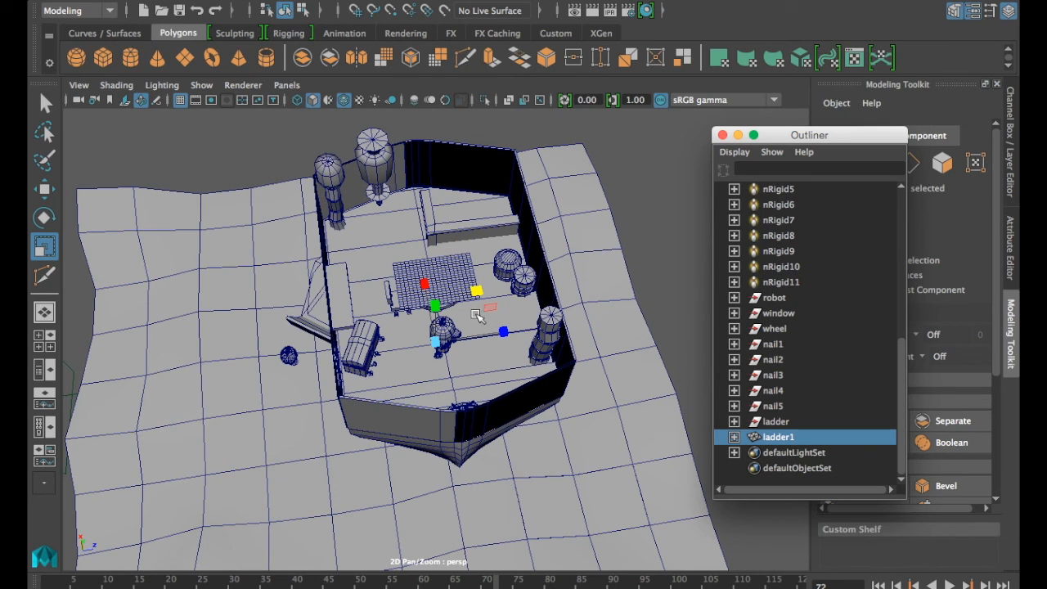
key("w")
left_click_drag(435, 300, 469, 266)
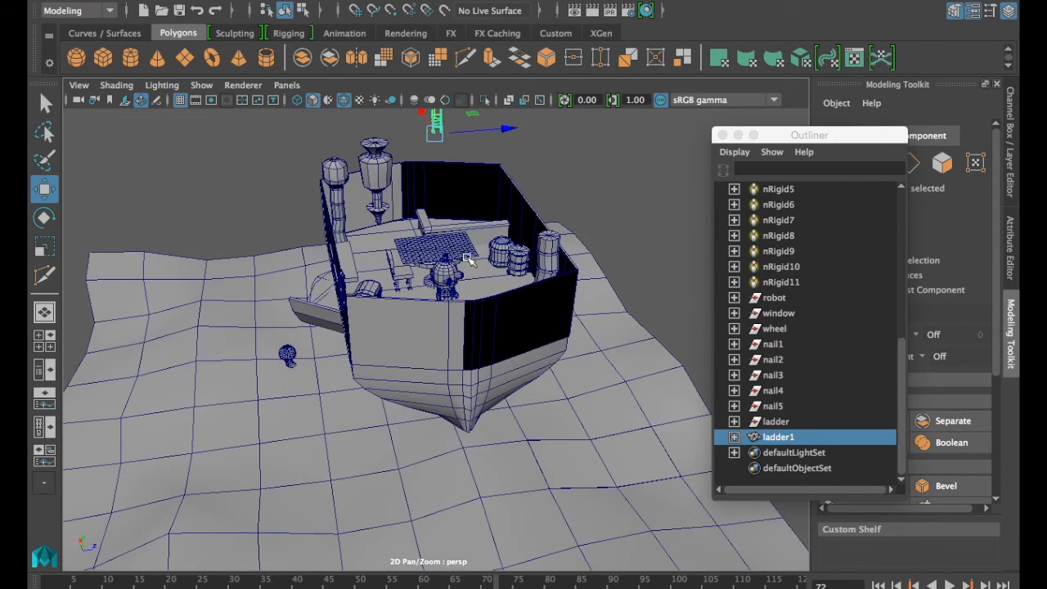
key("f")
scroll(467, 237, "down", 6)
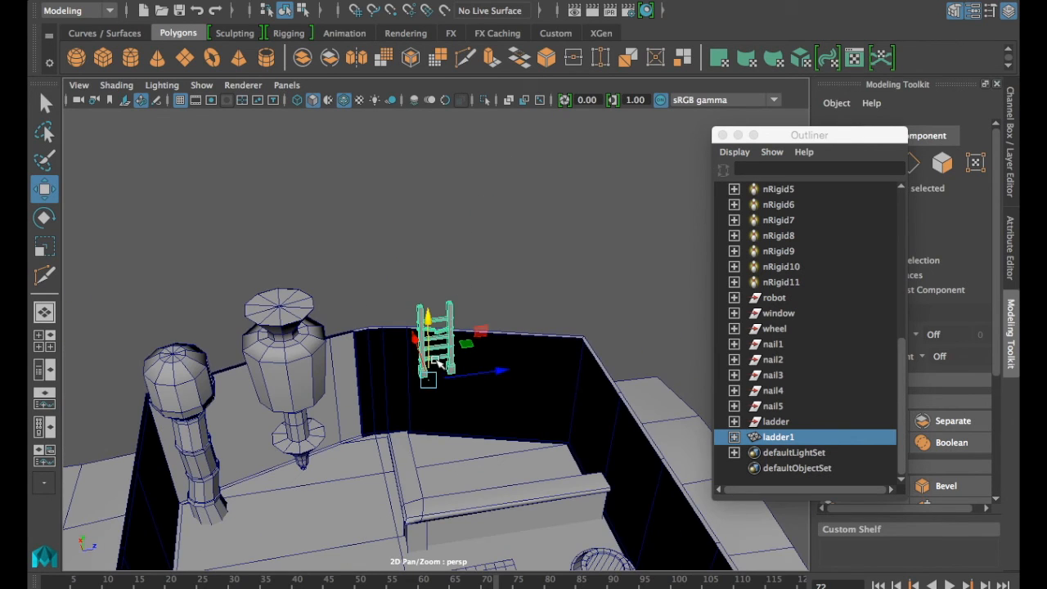
Scale the ladder up to suit the proportions of the ship
key("r")
left_click_drag(480, 332, 404, 131)
left_click_drag(435, 324, 434, 289)
left_click_drag(495, 336, 626, 350, "alt")
left_click_drag(386, 370, 241, 357)
left_click_drag(579, 383, 442, 337, "alt")
Move the ladder down into the ship, just behind the bench on the deck
key("w")
left_click_drag(427, 290, 311, 477)
left_click_drag(347, 406, 339, 447)
left_click_drag(308, 499, 275, 493)
Rotate the ladder about its vertical axis and position it between the bench and the ship's wall
key("e")
key("r")
key("e")
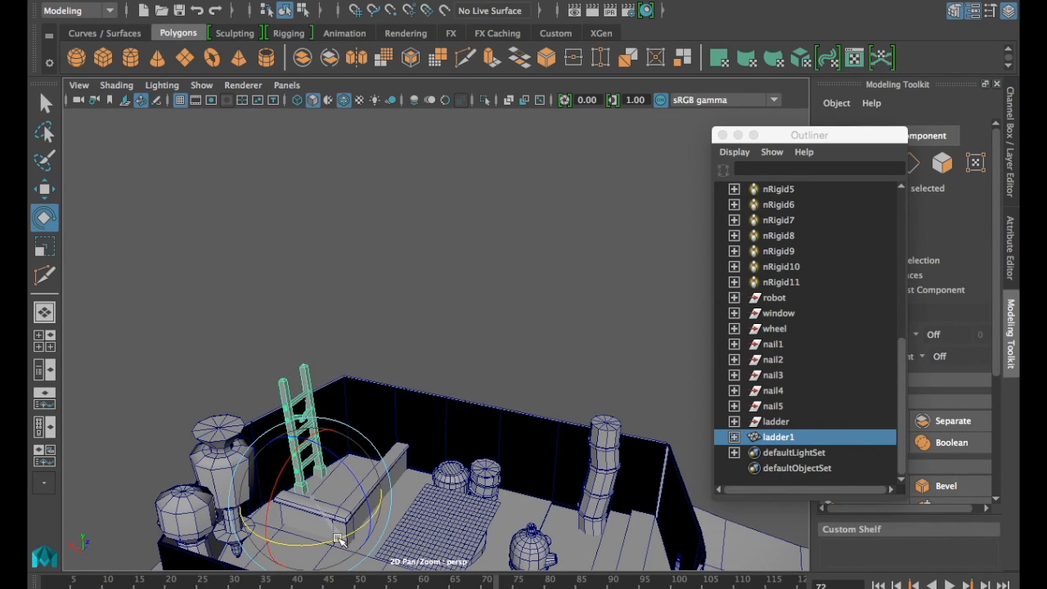
key("w")
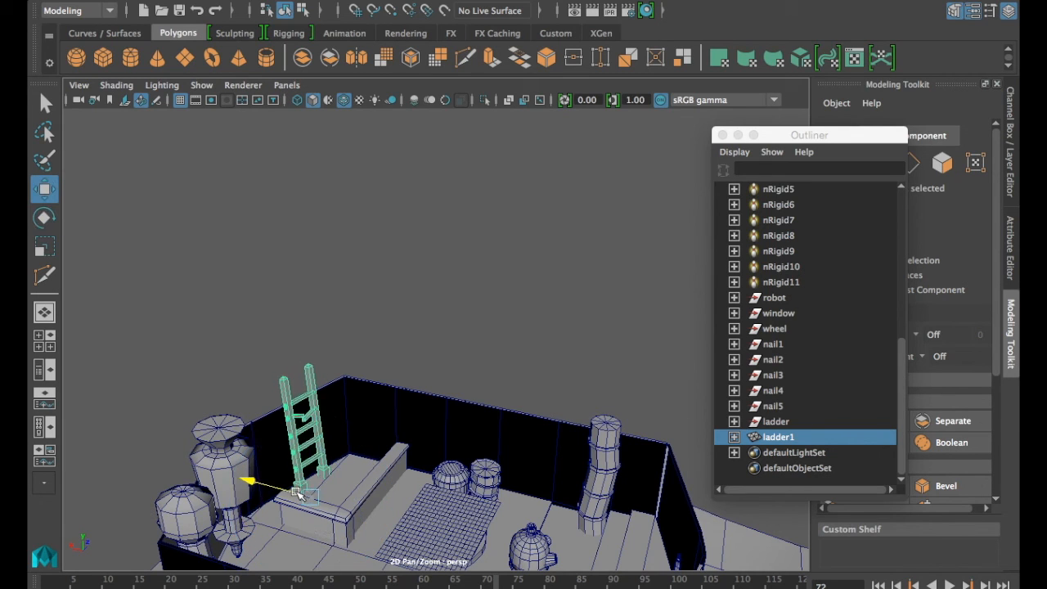
left_click_drag(299, 492, 400, 474, "alt")
key("f")
left_click_drag(470, 454, 297, 461, "alt")
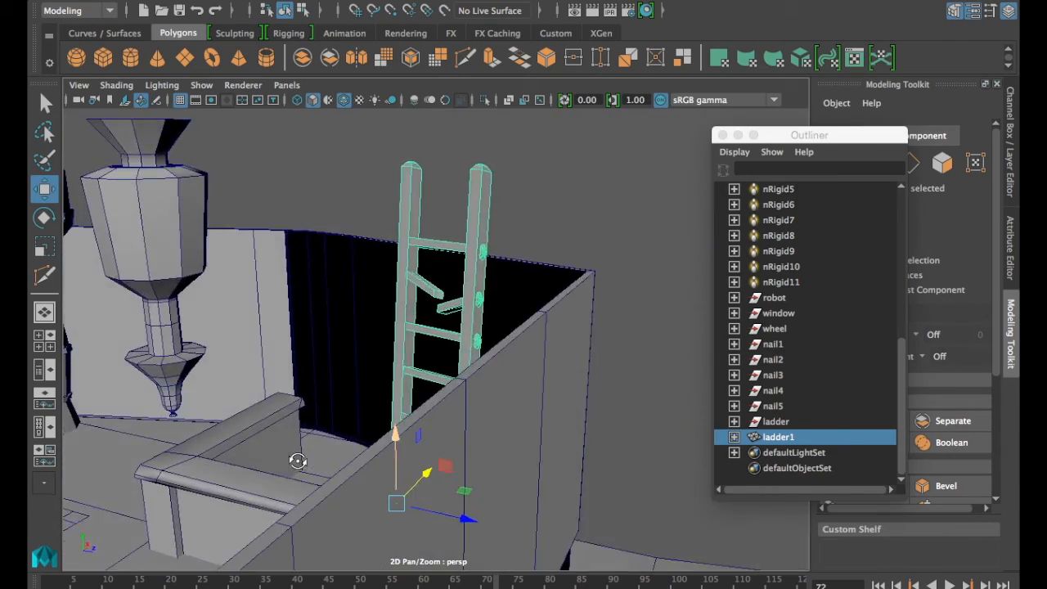